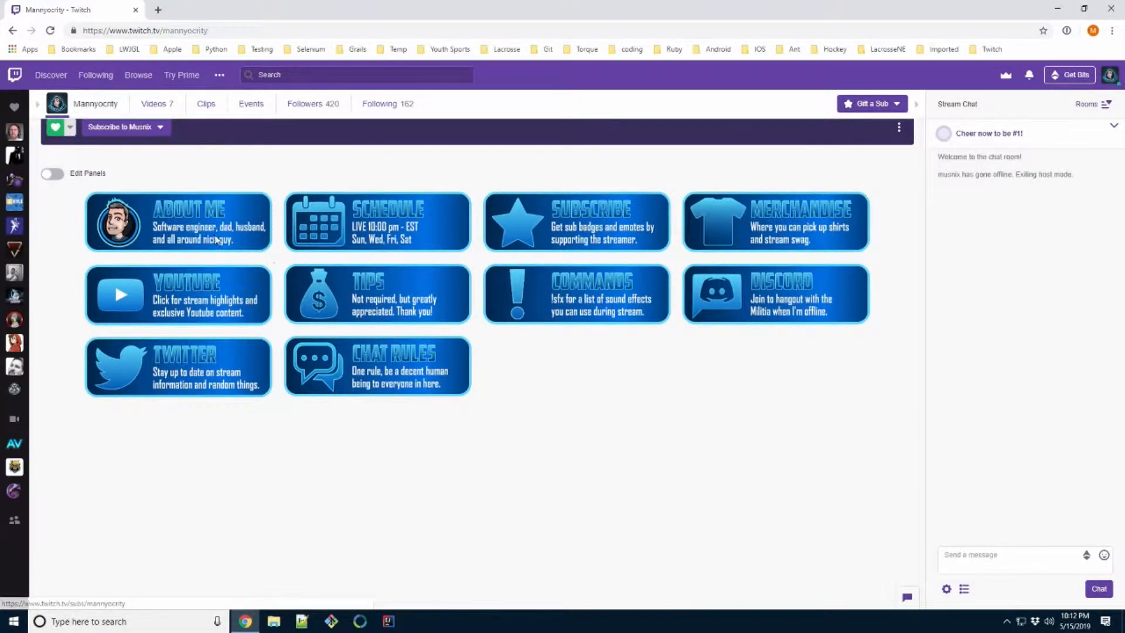
# - Restore the Twitch browser window to a smaller size, widen it, and minimize it to reveal the desktop
pyautogui.click(1084, 9)
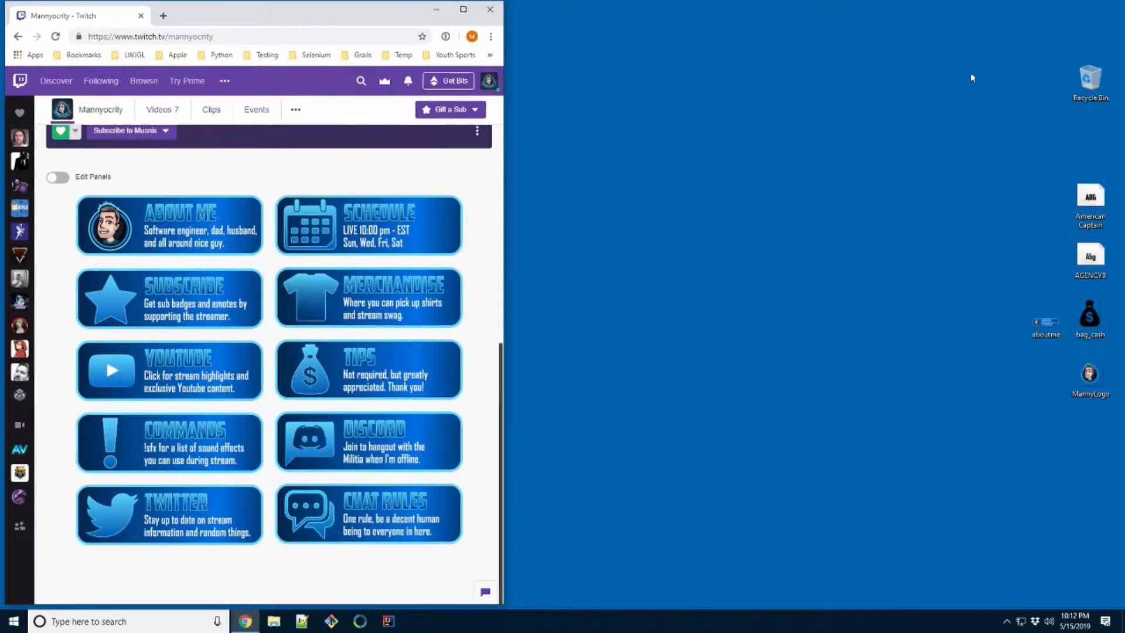
pyautogui.moveTo(506, 270); pyautogui.dragTo(914, 300)
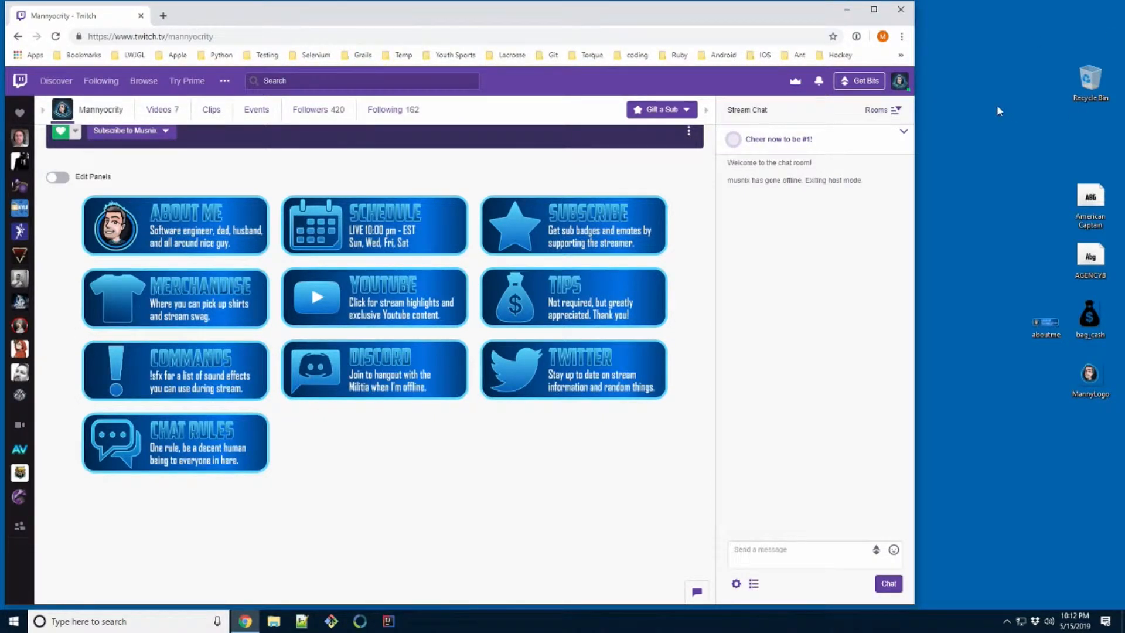
pyautogui.click(848, 11)
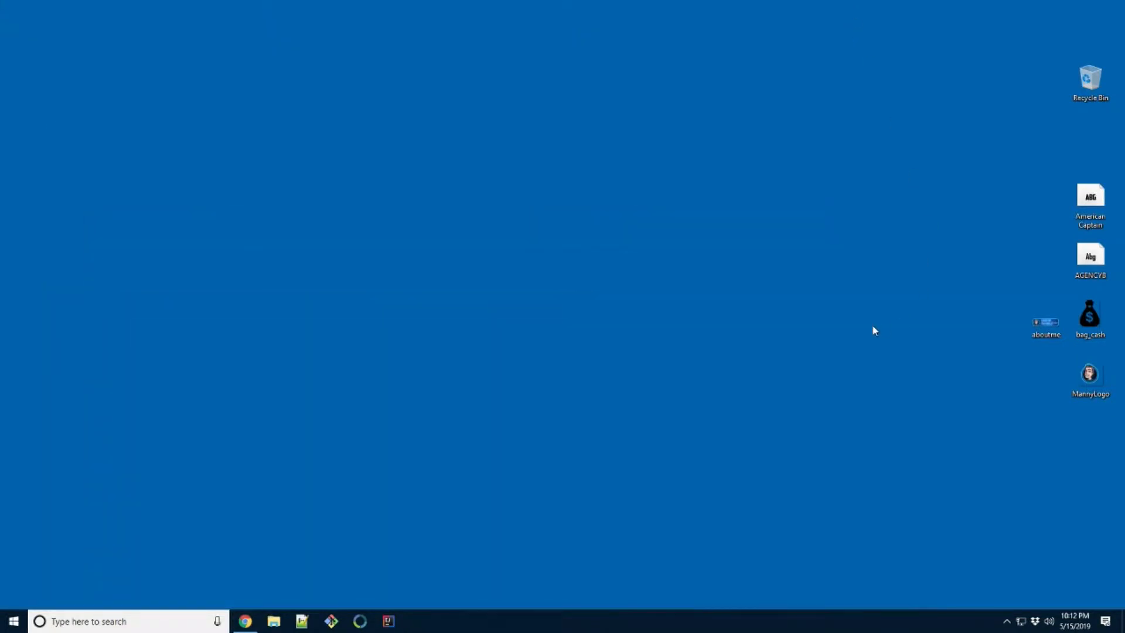
# - Launch Inkscape with a new blank document
pyautogui.click(15, 617)
pyautogui.click(82, 271)
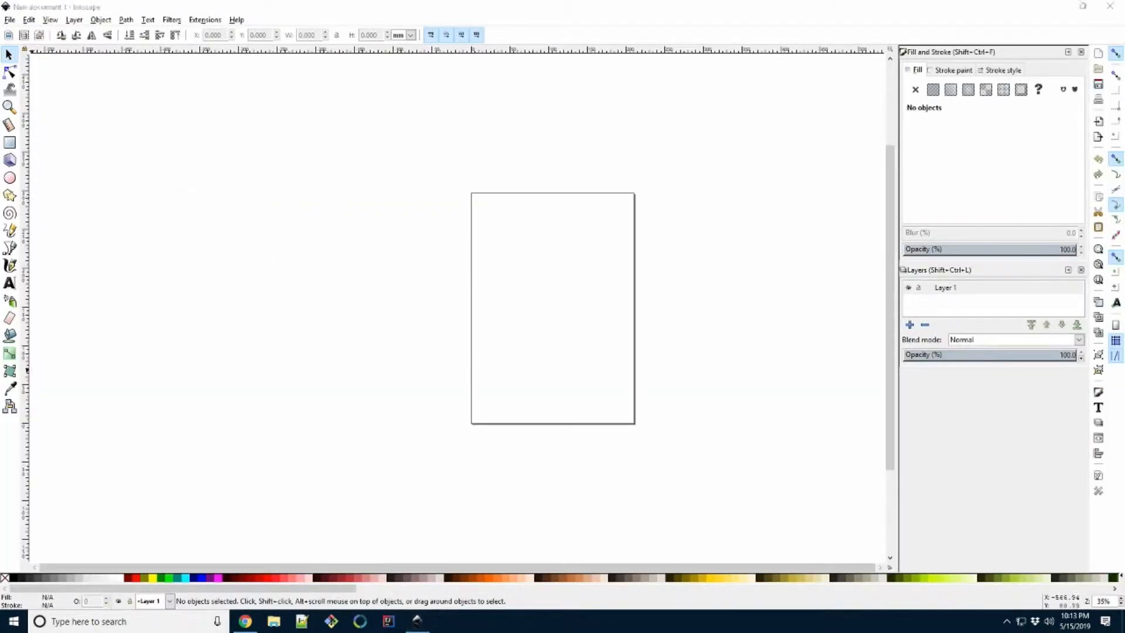
pyautogui.click(56, 370)
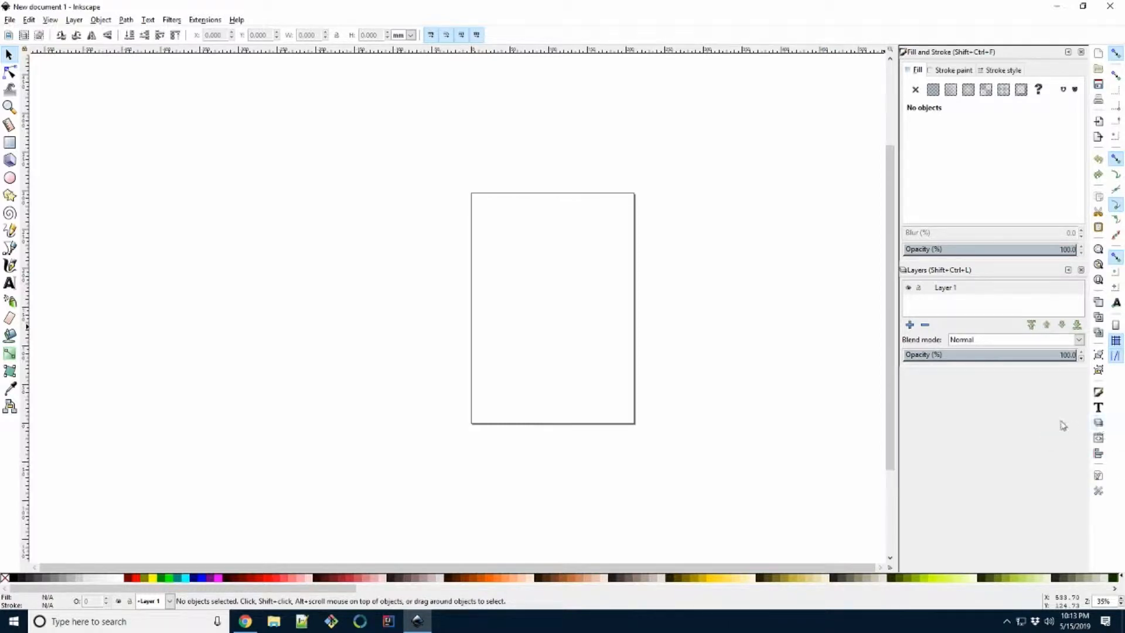
# - Rename Layer 1 to "panel"
pyautogui.doubleClick(989, 287)
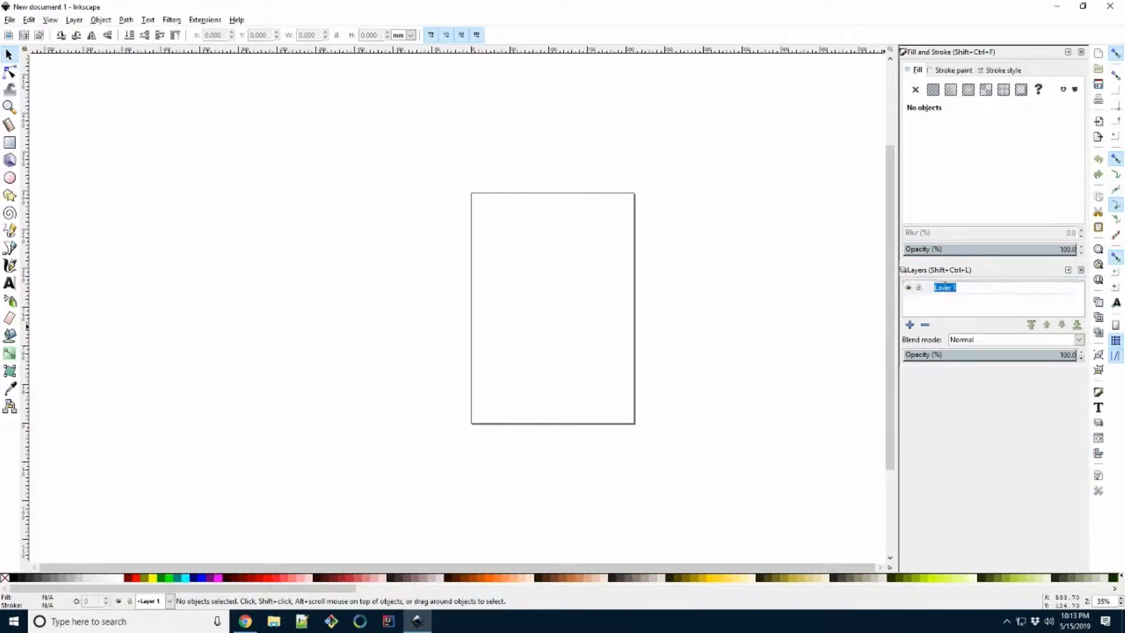
pyautogui.write('panel')
pyautogui.press('Return')
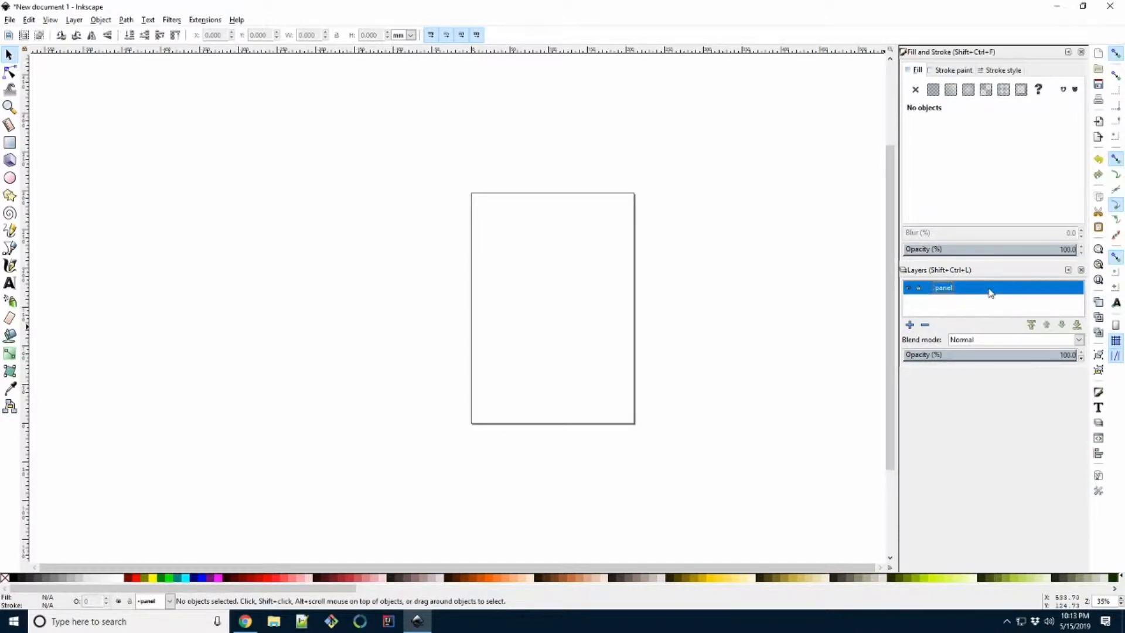
# - Draw a blue rectangle about 160 by 51 mm near the top of the page and switch its units to px
pyautogui.click(9, 142)
pyautogui.moveTo(479, 219)
pyautogui.mouseDown()
pyautogui.moveTo(494, 252)
pyautogui.moveTo(604, 258)
pyautogui.mouseUp()
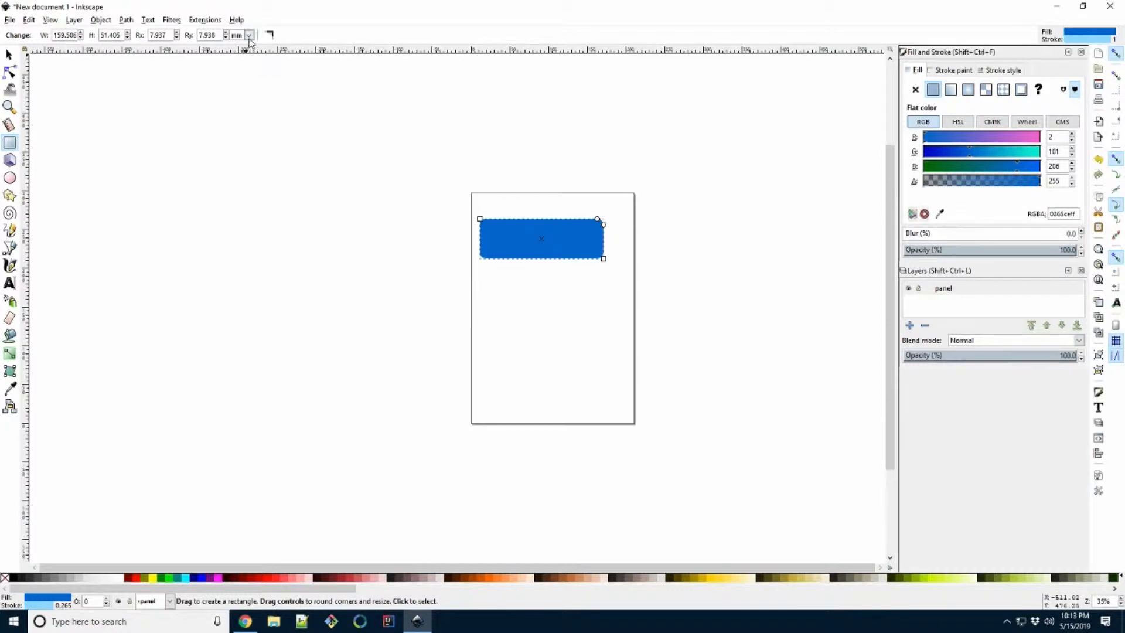
pyautogui.click(249, 36)
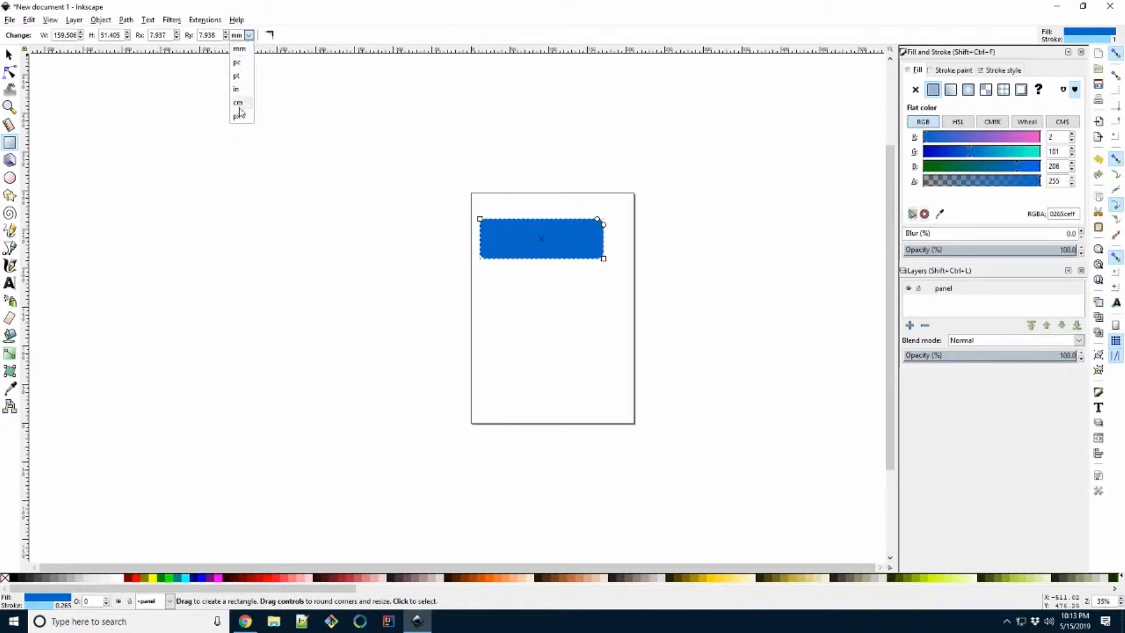
pyautogui.click(240, 115)
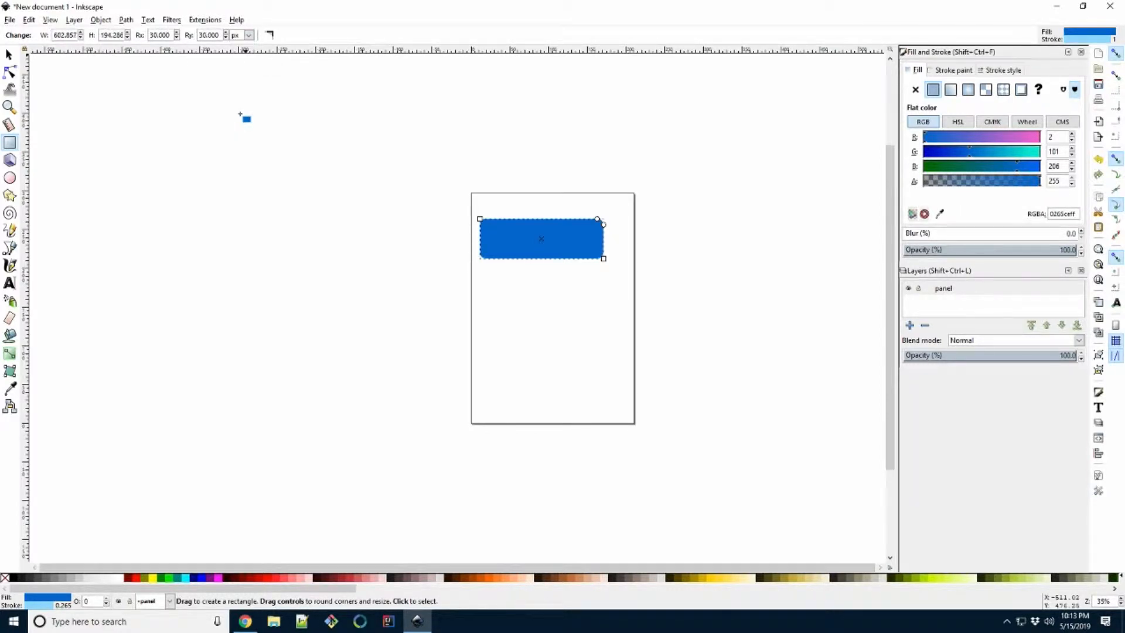
# - Set the blue rectangle's width to 320 px and its height to 100 px
pyautogui.doubleClick(62, 35)
pyautogui.write('320')
pyautogui.doubleClick(111, 36)
pyautogui.write('10')
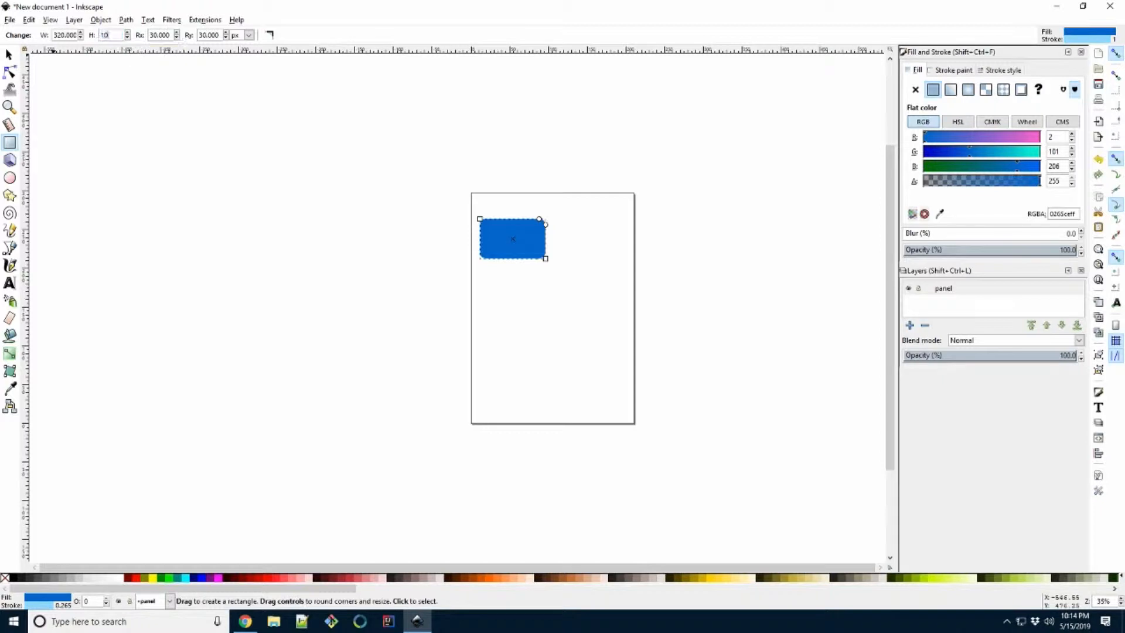
pyautogui.write('0')
pyautogui.press('Return')
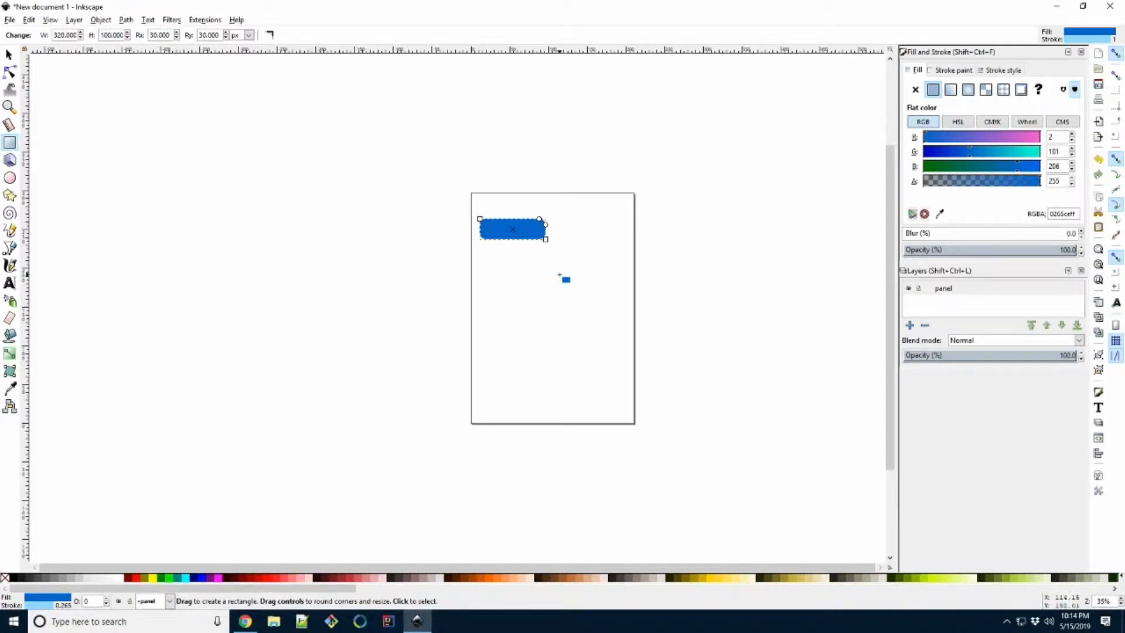
# - Check the example Twitch panels and square off the blue rectangle's corners by reducing both radii to 0 px
pyautogui.press('+')
pyautogui.press('+')
pyautogui.press('+')
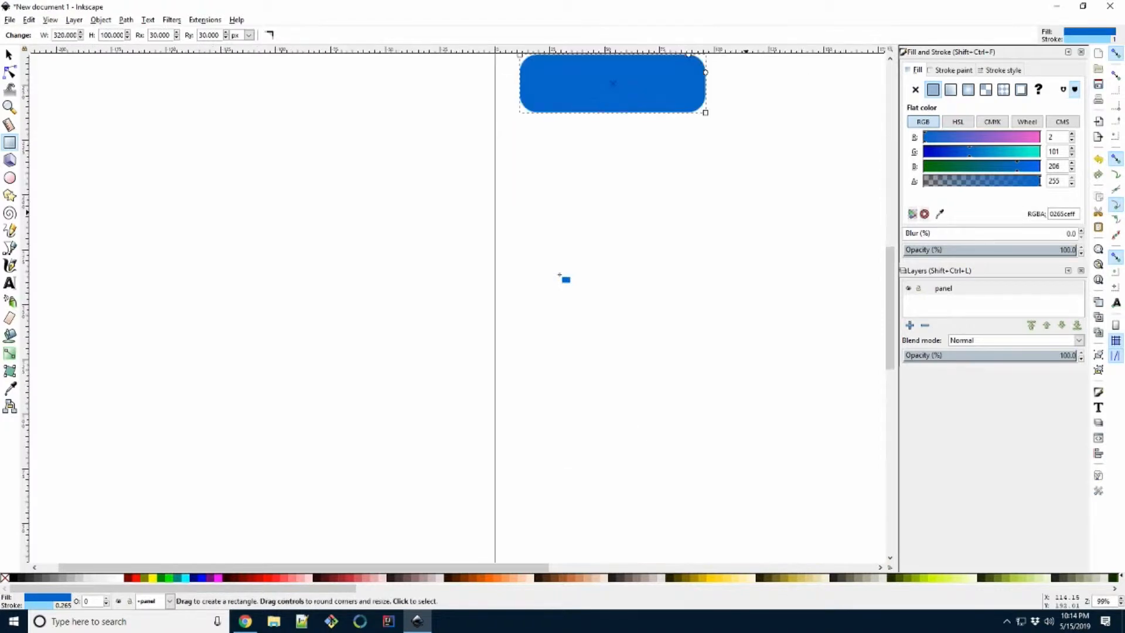
pyautogui.scroll(5, 890, 269)
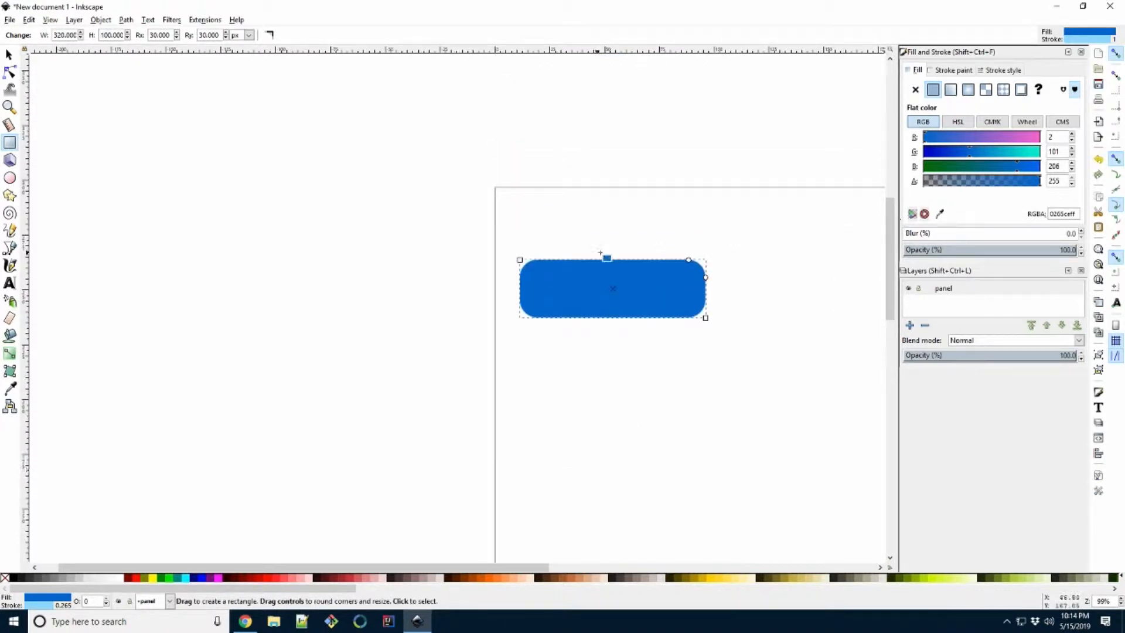
pyautogui.moveTo(460, 567); pyautogui.dragTo(540, 577)
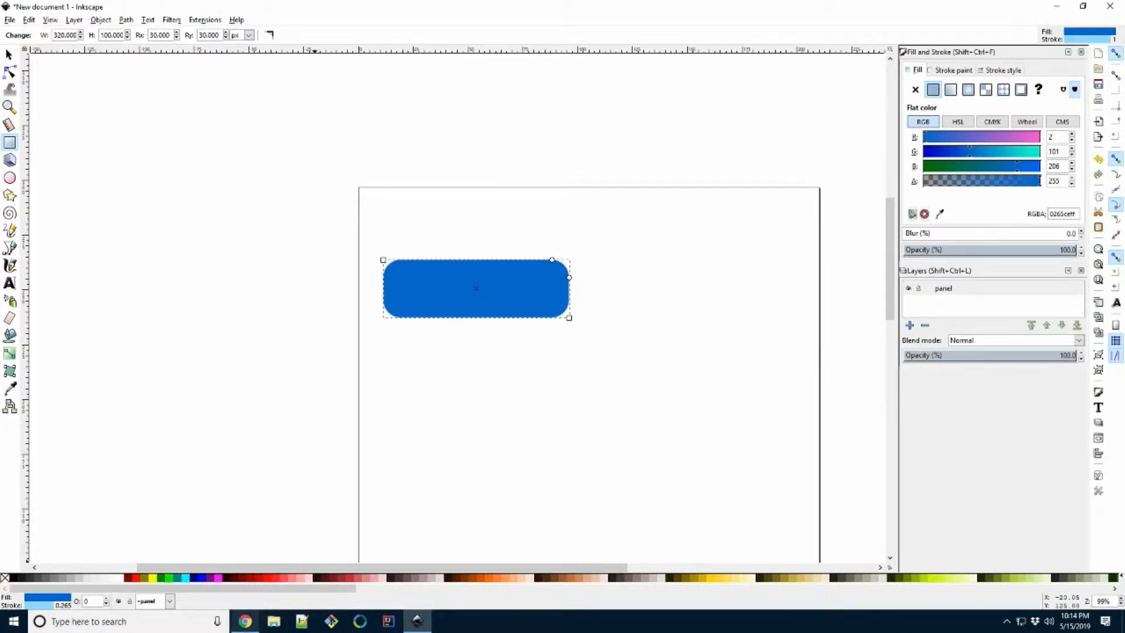
pyautogui.click(245, 621)
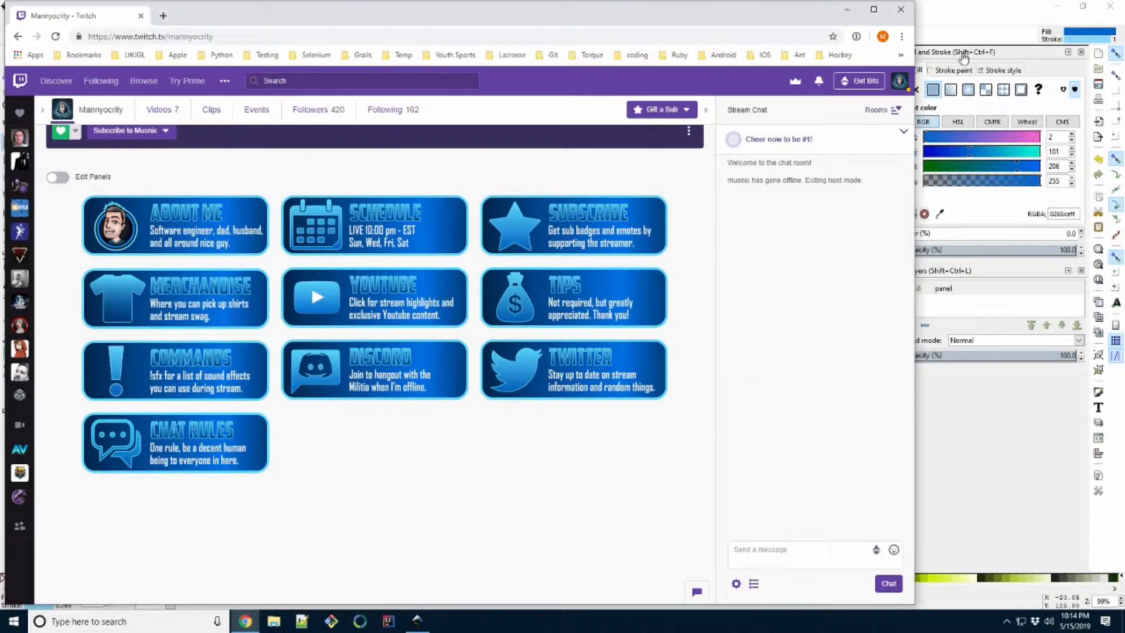
pyautogui.click(944, 8)
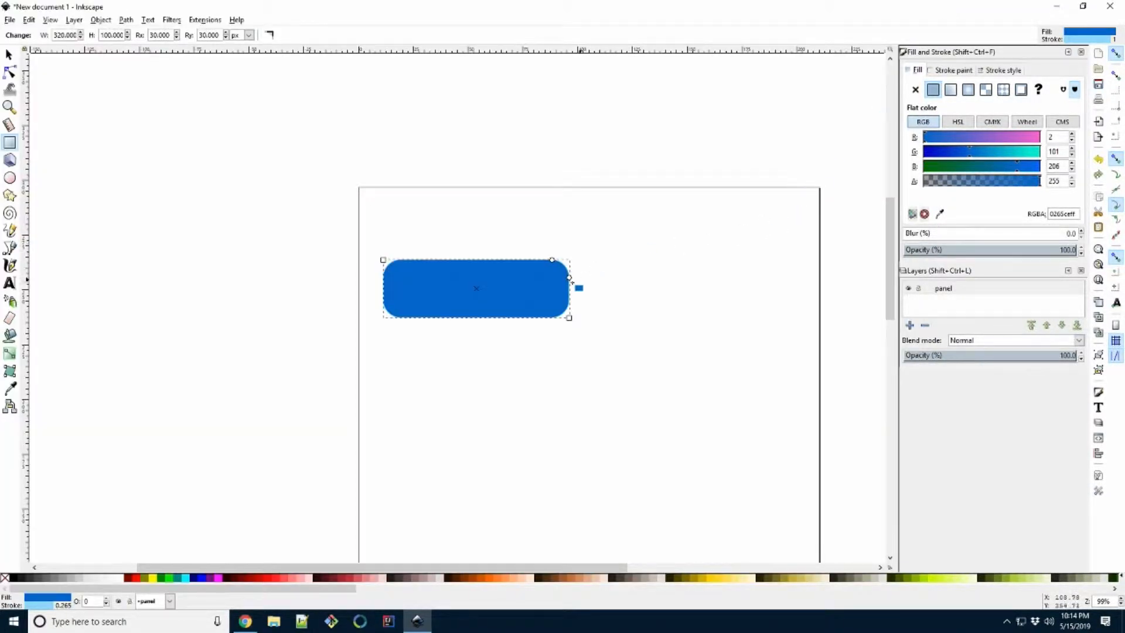
pyautogui.moveTo(569, 277); pyautogui.dragTo(592, 262)
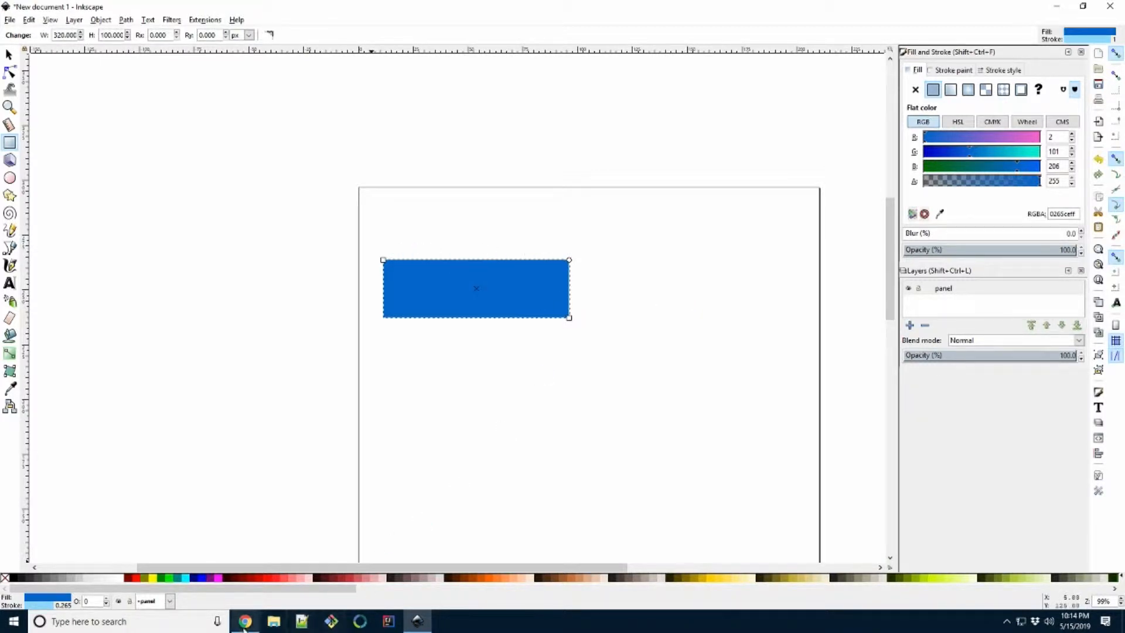
# - Round the blue rectangle's corners with horizontal and vertical radii of 30 px
pyautogui.click(245, 621)
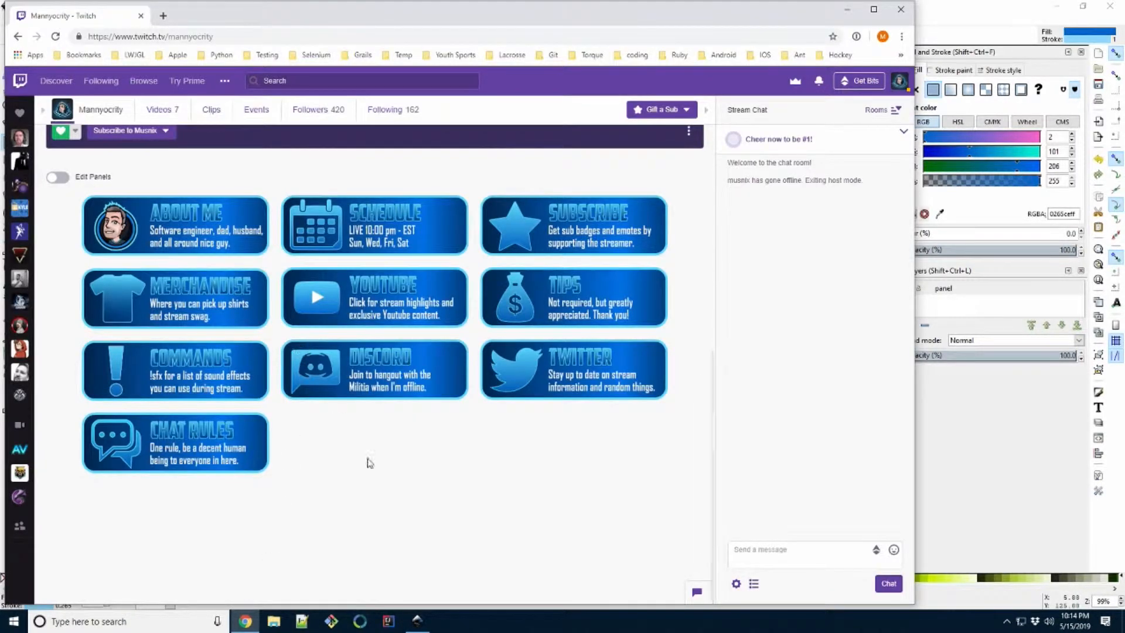
pyautogui.click(418, 621)
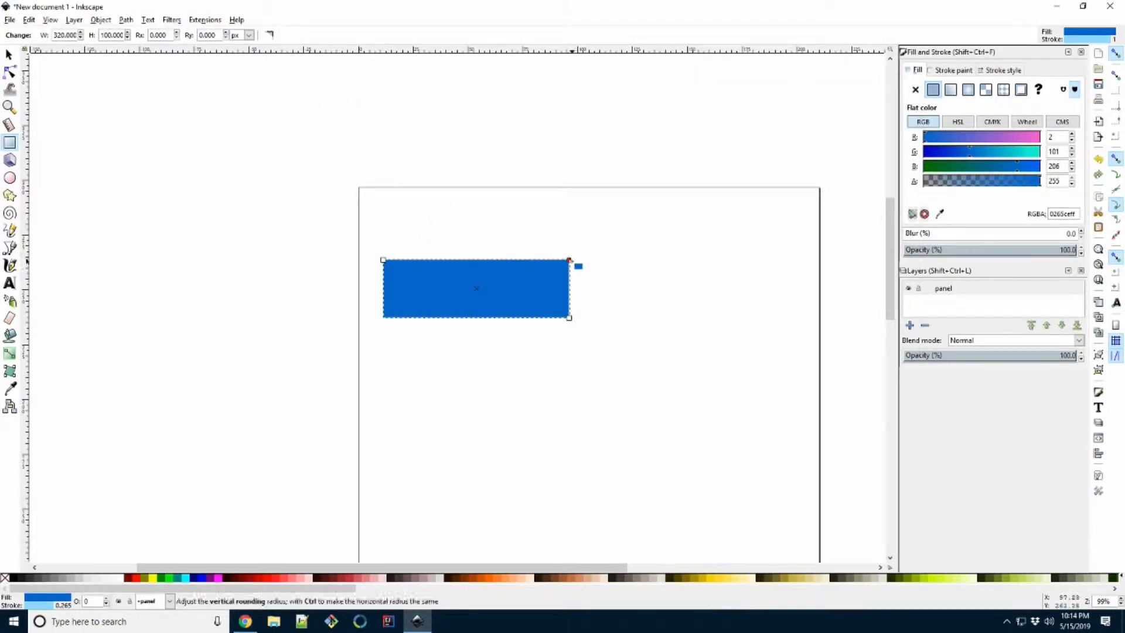
pyautogui.moveTo(569, 261); pyautogui.dragTo(568, 273)
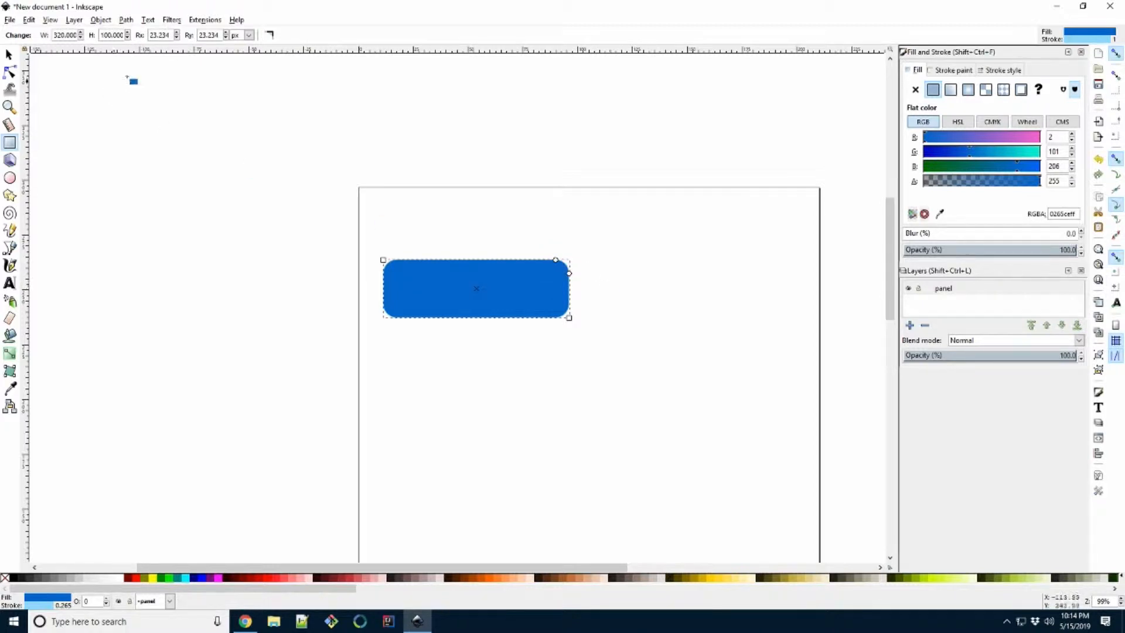
pyautogui.doubleClick(212, 35)
pyautogui.write('30')
pyautogui.doubleClick(163, 35)
pyautogui.write('30')
pyautogui.press('Return')
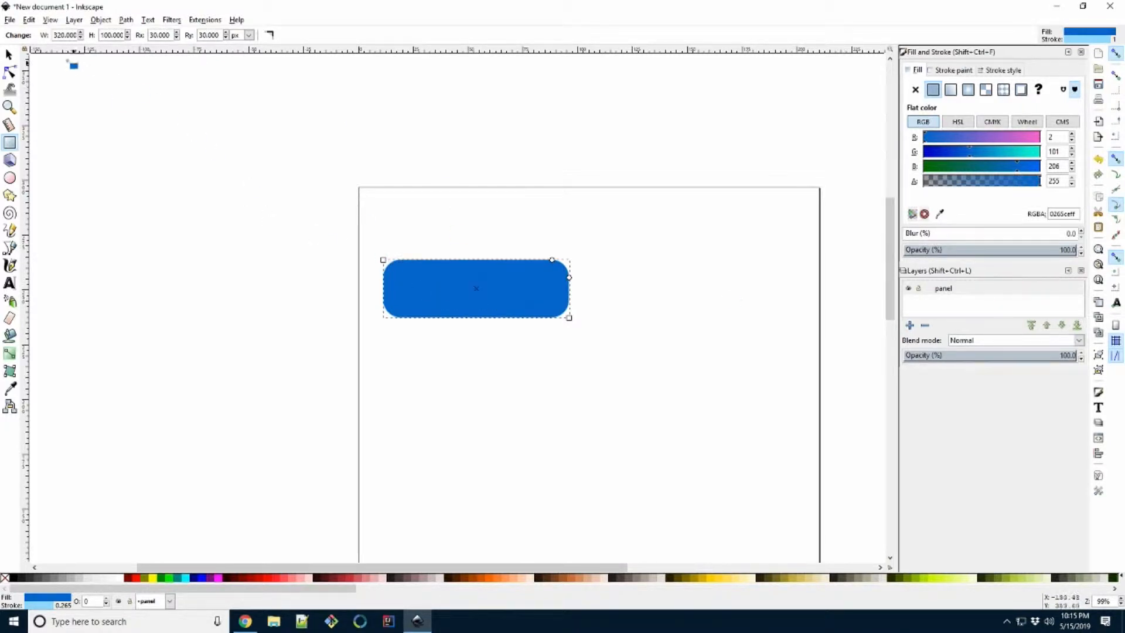
# - Open the MannyLogo image from the desktop as an embedded bitmap and paste a copy into the panel document
pyautogui.click(9, 21)
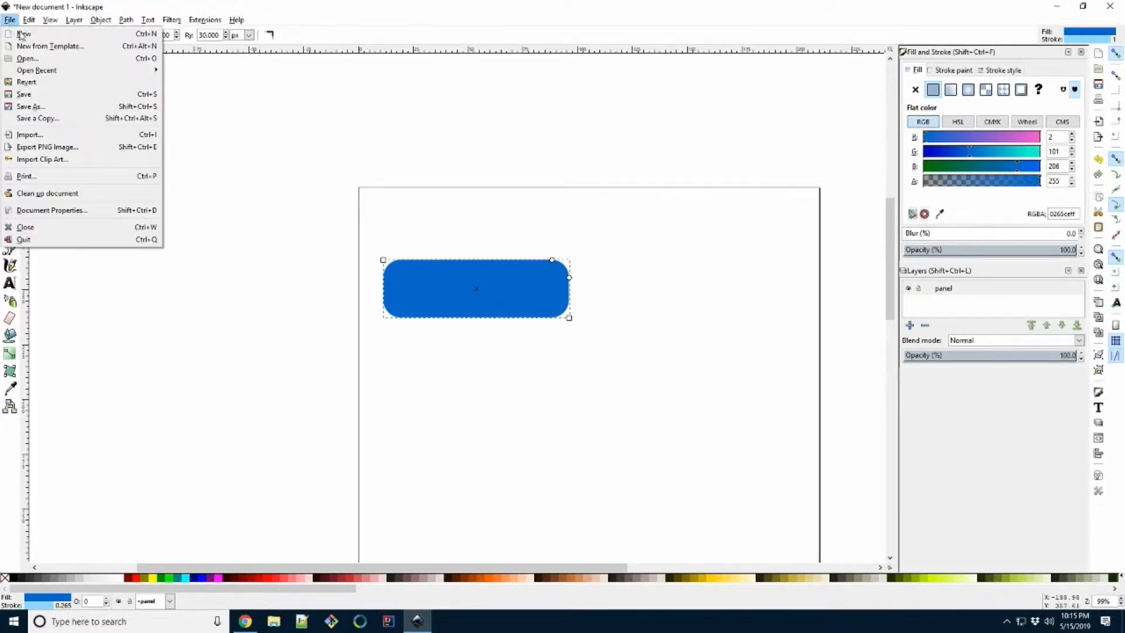
pyautogui.click(58, 60)
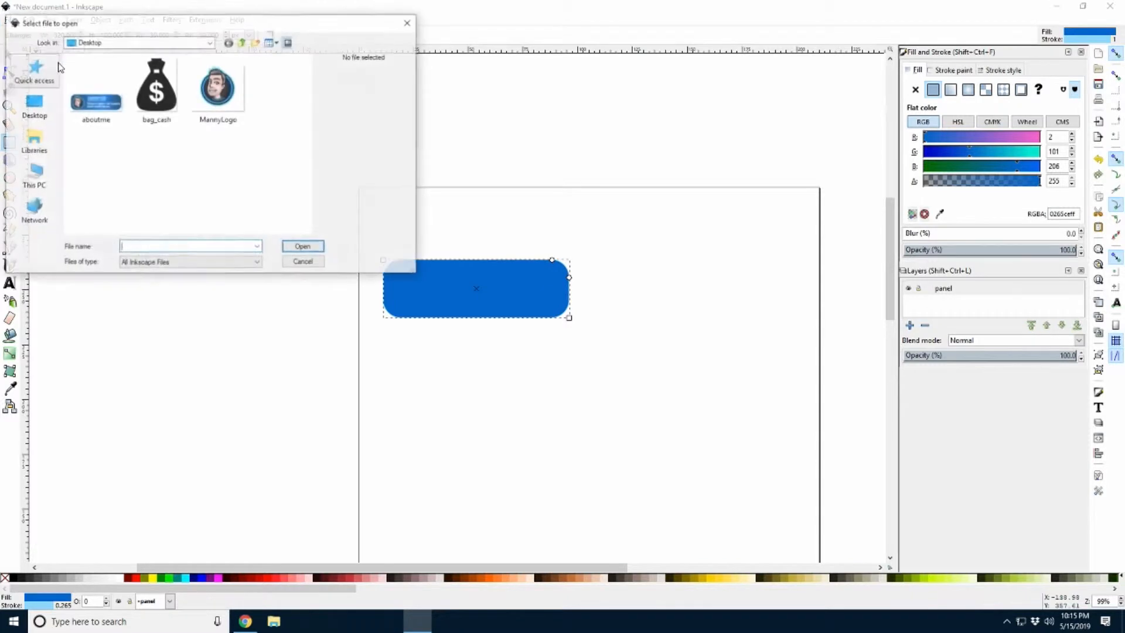
pyautogui.doubleClick(240, 103)
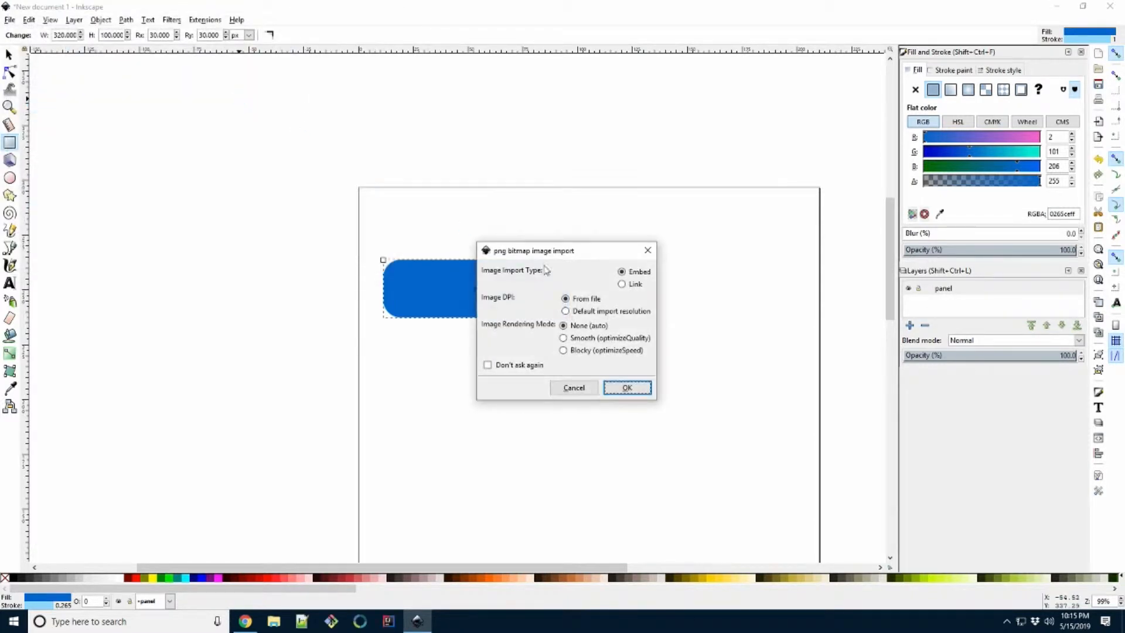
pyautogui.click(647, 388)
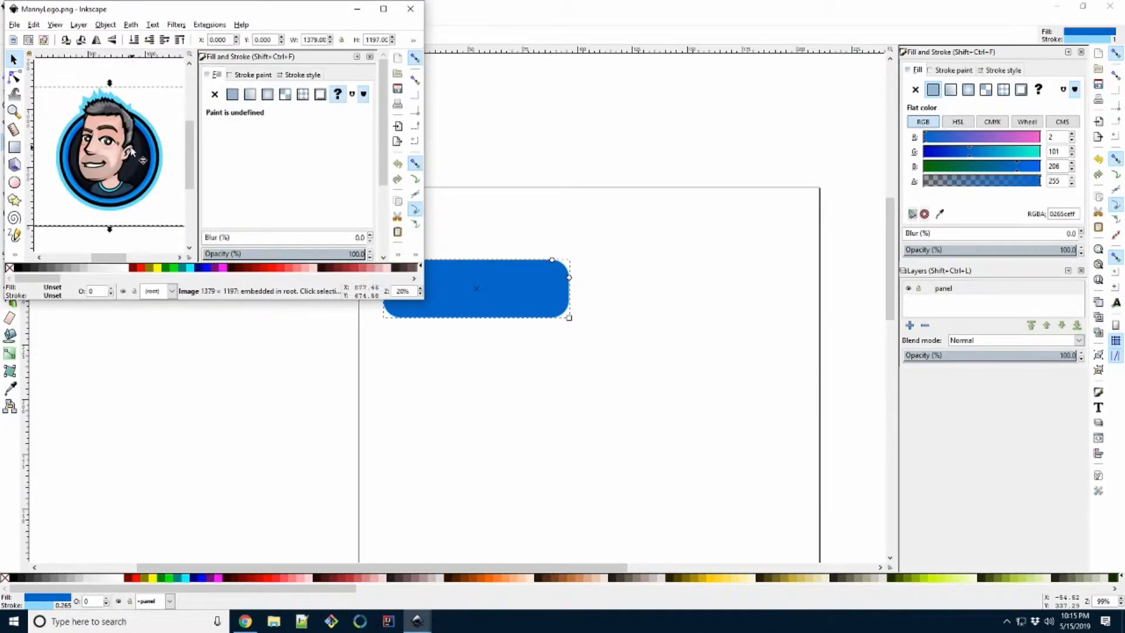
pyautogui.click(172, 362)
pyautogui.hotkey('ctrl', 'v')
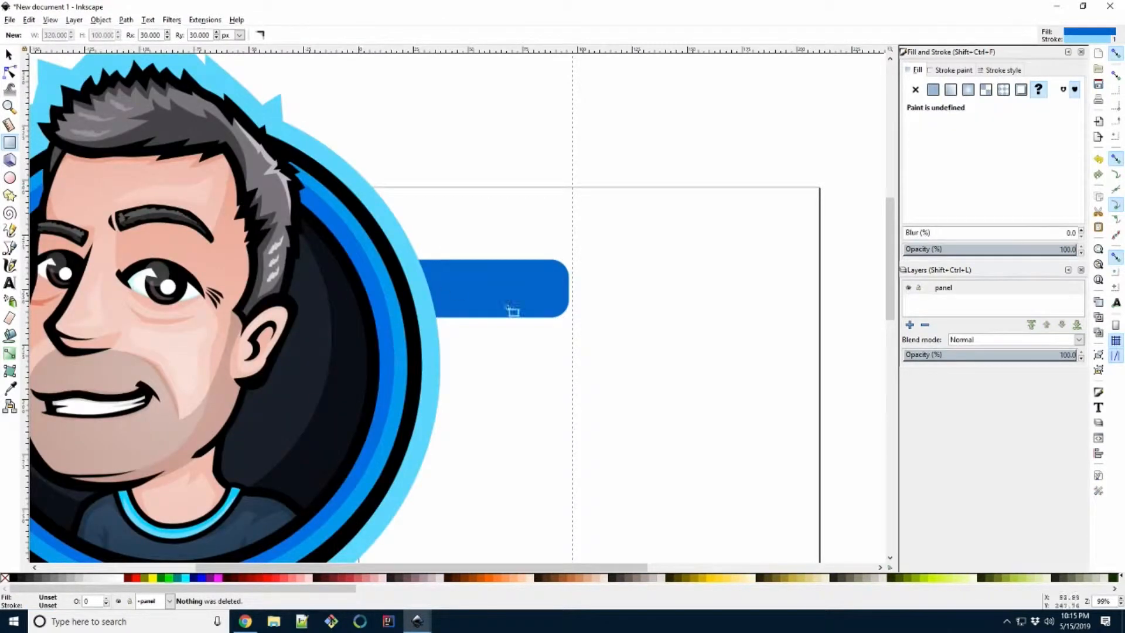
# - Scale the logo down to about 66 by 57 mm with its proportions locked and place it beside the blue rectangle
pyautogui.scroll(-2, 700, 387)
pyautogui.press('-')
pyautogui.press('-')
pyautogui.press('-')
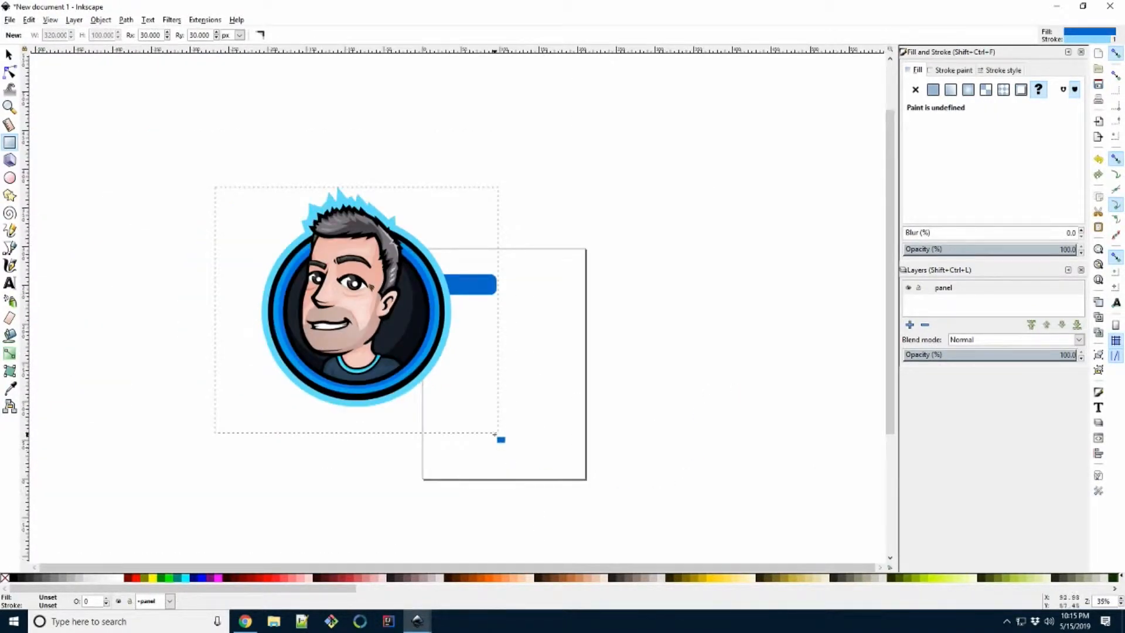
pyautogui.click(9, 55)
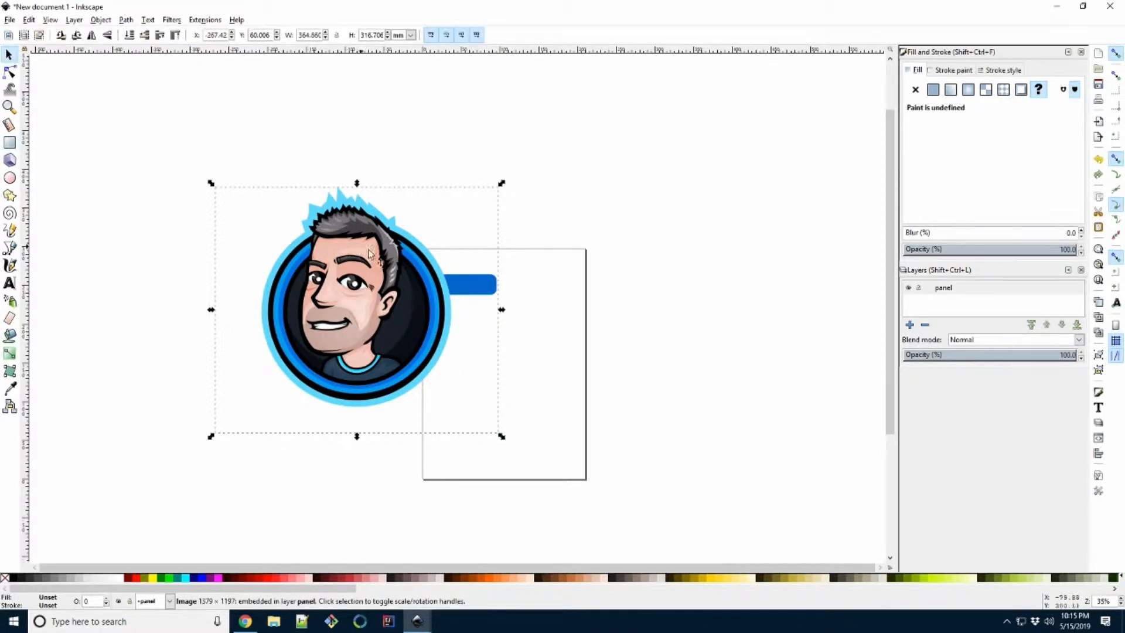
pyautogui.click(336, 36)
pyautogui.moveTo(502, 311); pyautogui.dragTo(430, 317)
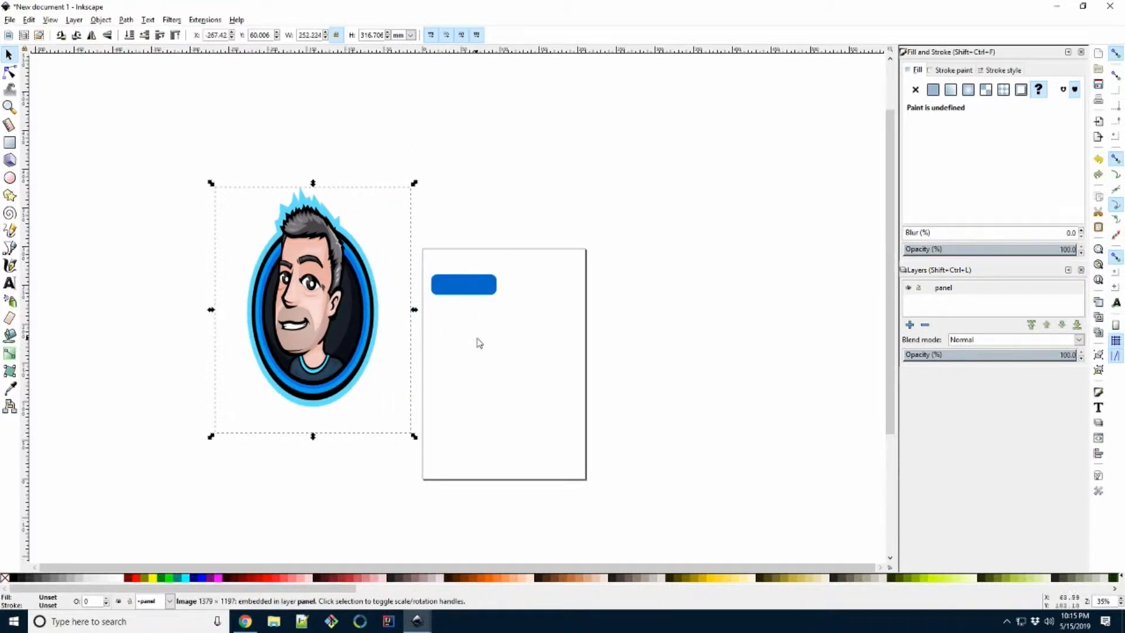
pyautogui.hotkey('ctrl', 'z')
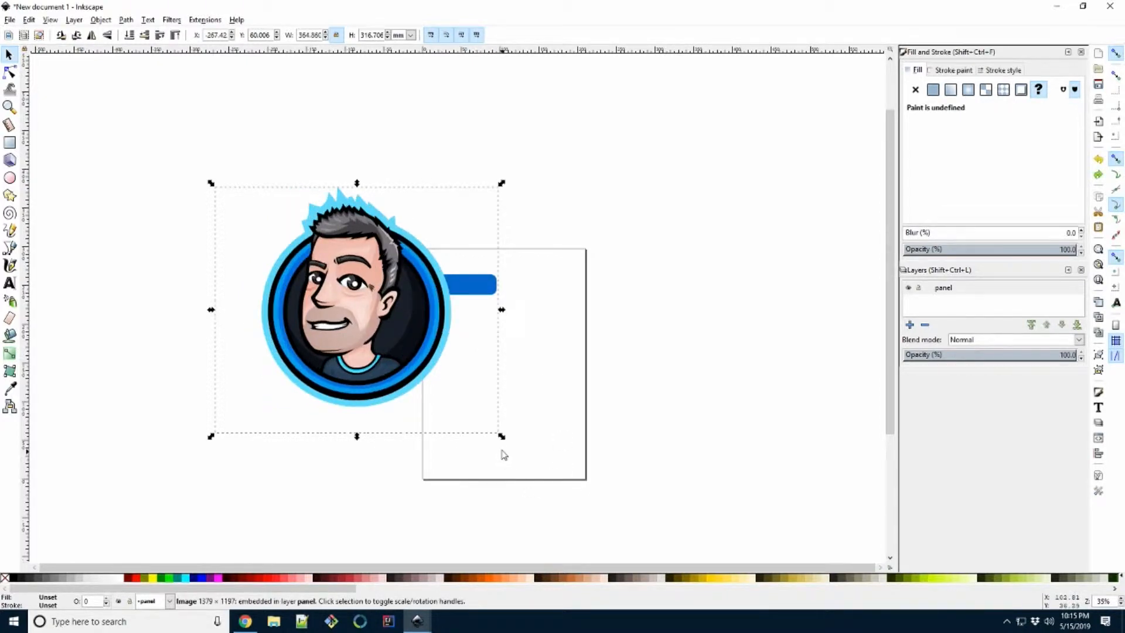
pyautogui.moveTo(502, 437); pyautogui.dragTo(271, 261)
pyautogui.moveTo(238, 205); pyautogui.dragTo(387, 281)
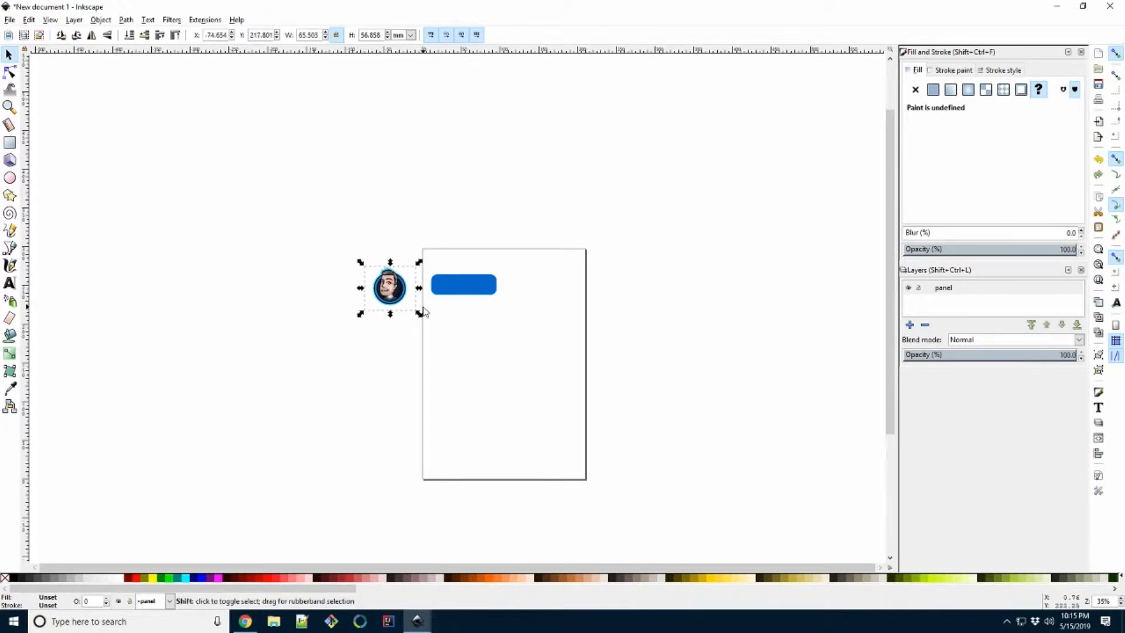
# - Show the page grid and select the blue rounded rectangle
pyautogui.press('+')
pyautogui.press('+')
pyautogui.press('+')
pyautogui.press('+')
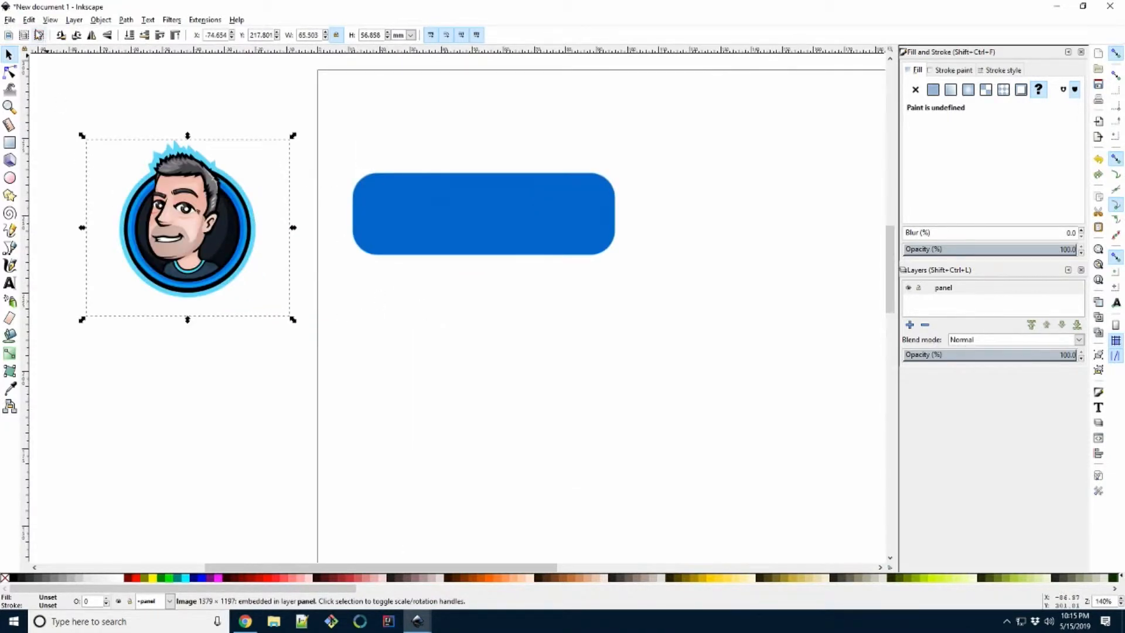
pyautogui.click(50, 20)
pyautogui.click(65, 73)
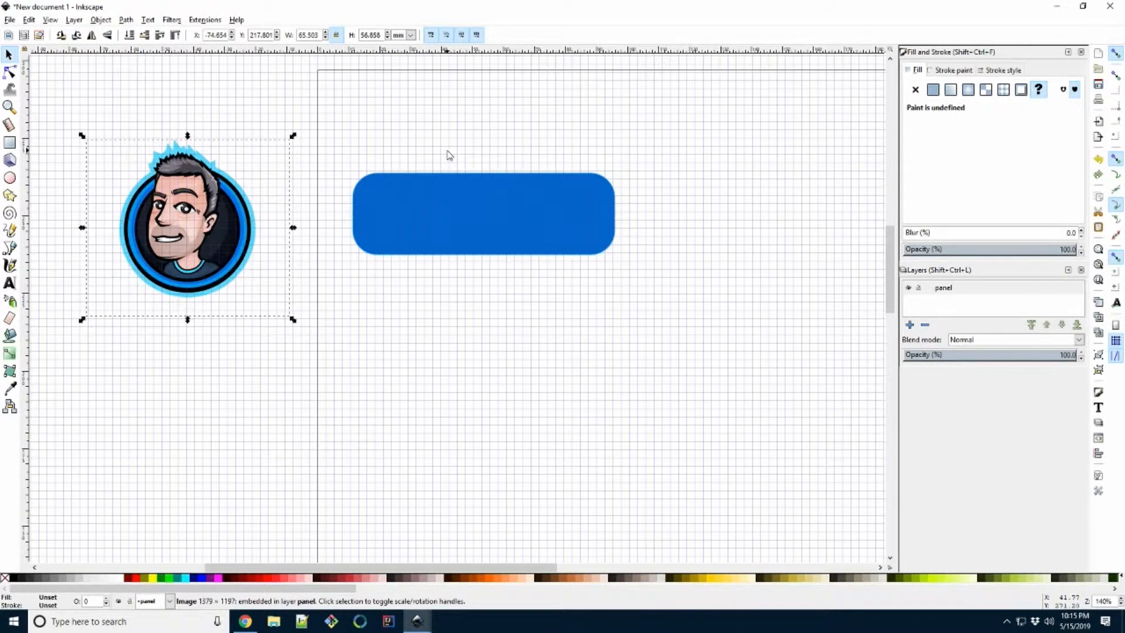
pyautogui.click(440, 207)
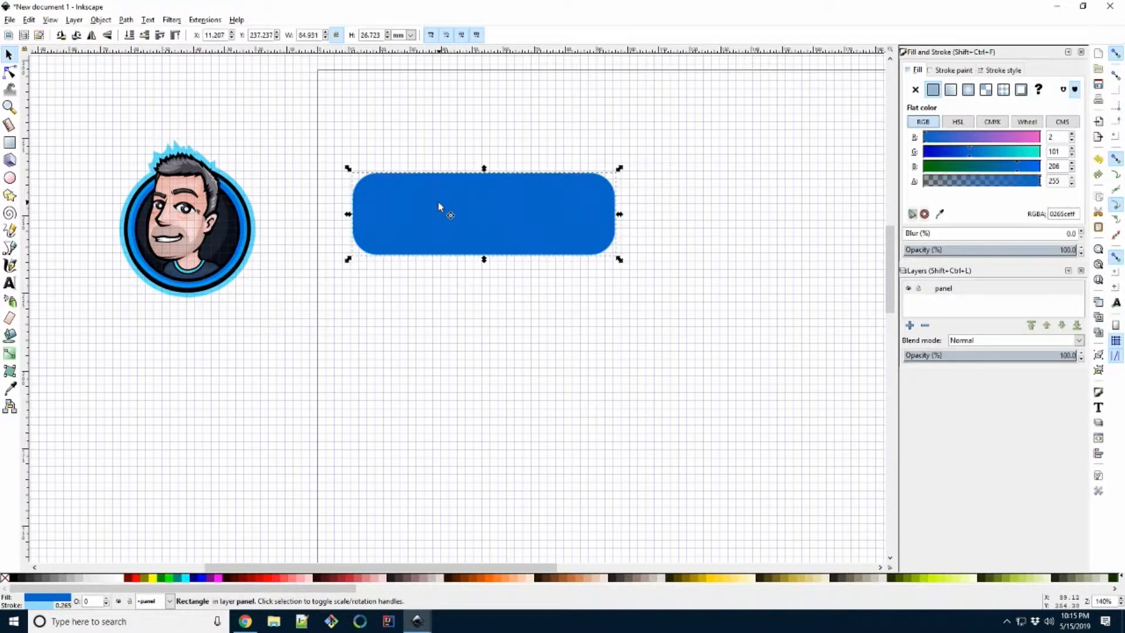
# - Switch the size units to px and colour the rectangle's stroke with the light blue sampled from the logo's outer ring
pyautogui.click(414, 36)
pyautogui.click(399, 124)
pyautogui.click(959, 71)
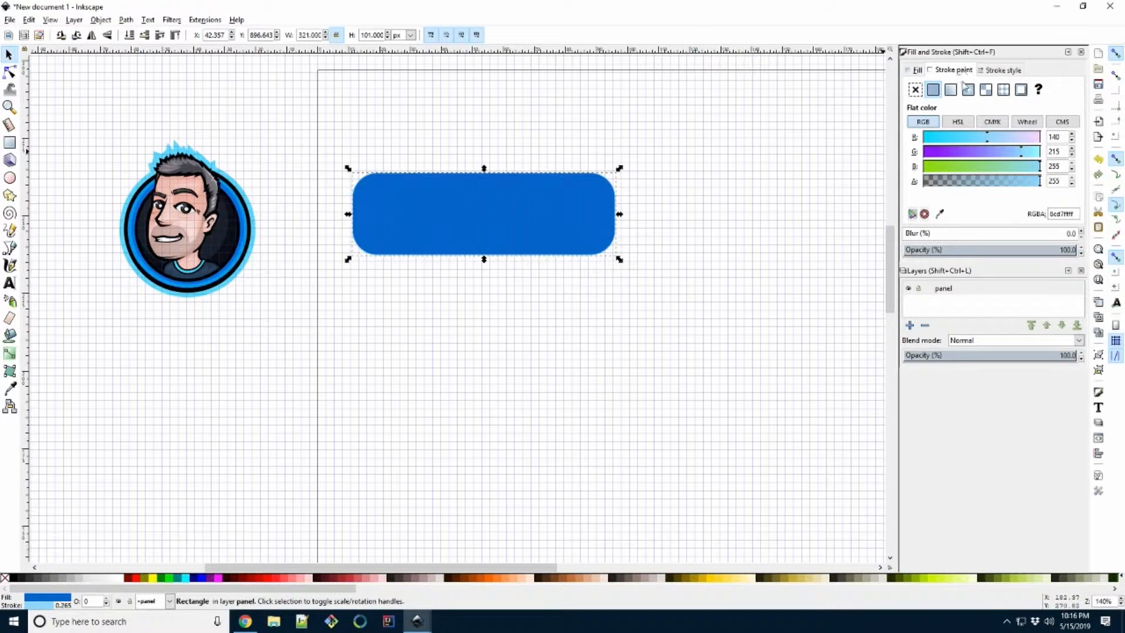
pyautogui.click(940, 214)
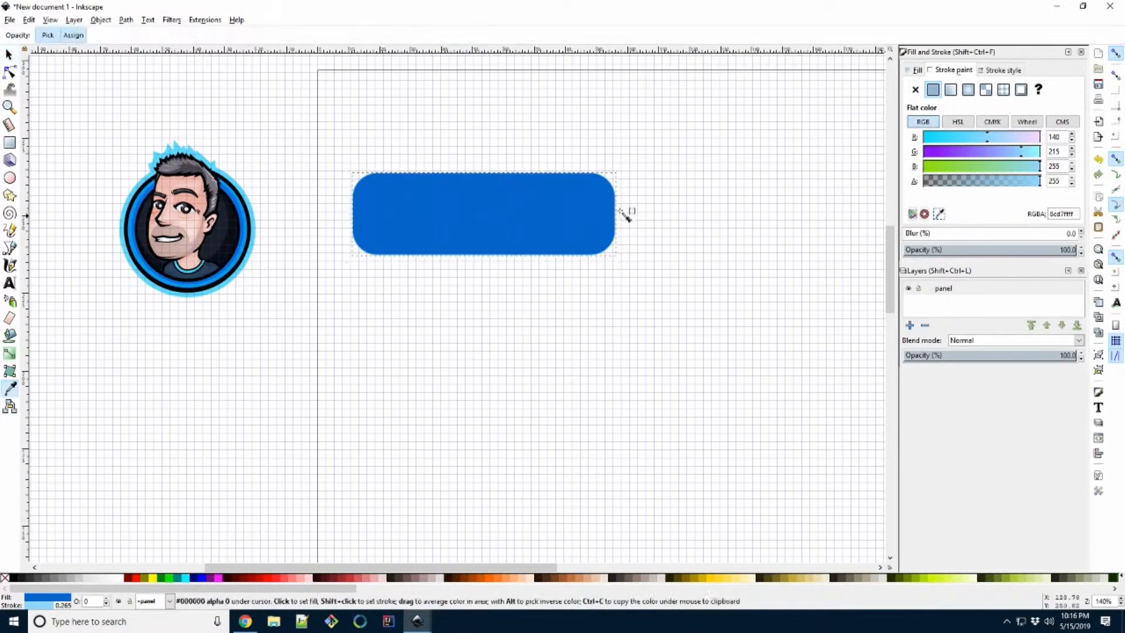
pyautogui.click(247, 195)
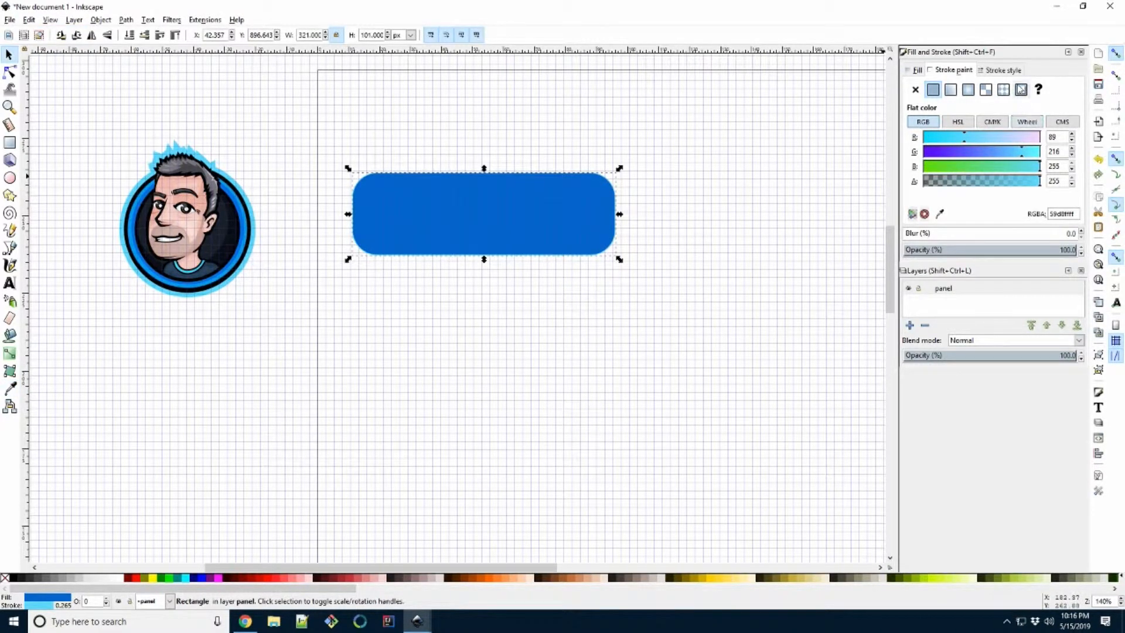
# - Set the rectangle's stroke width to 4 px
pyautogui.click(1003, 71)
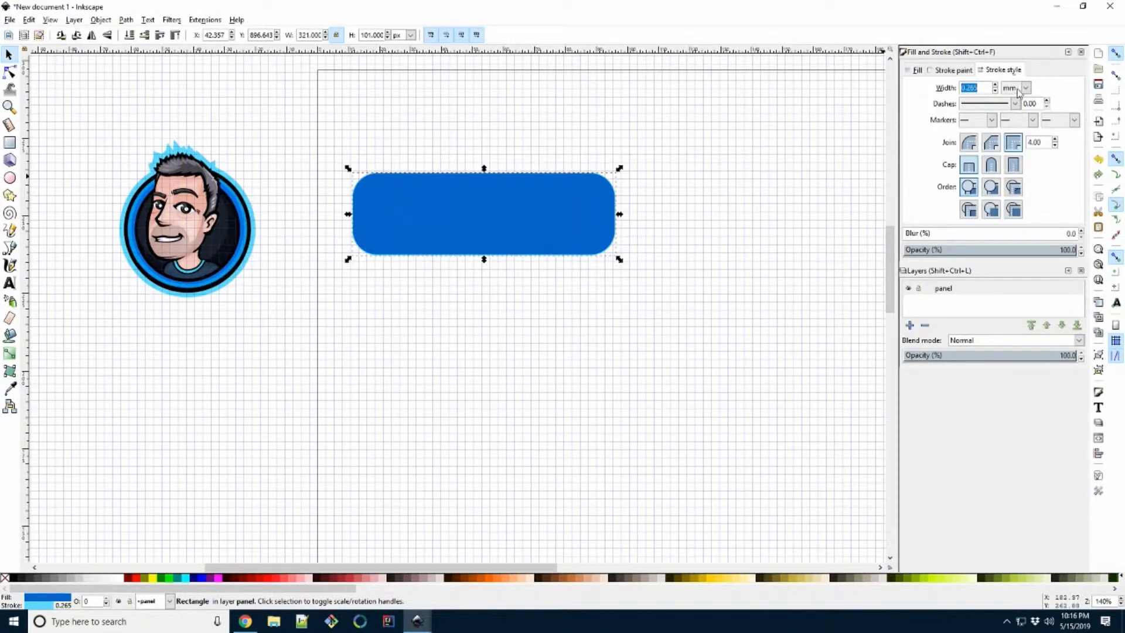
pyautogui.click(1018, 92)
pyautogui.click(1017, 174)
pyautogui.doubleClick(980, 87)
pyautogui.write('4')
pyautogui.press('Return')
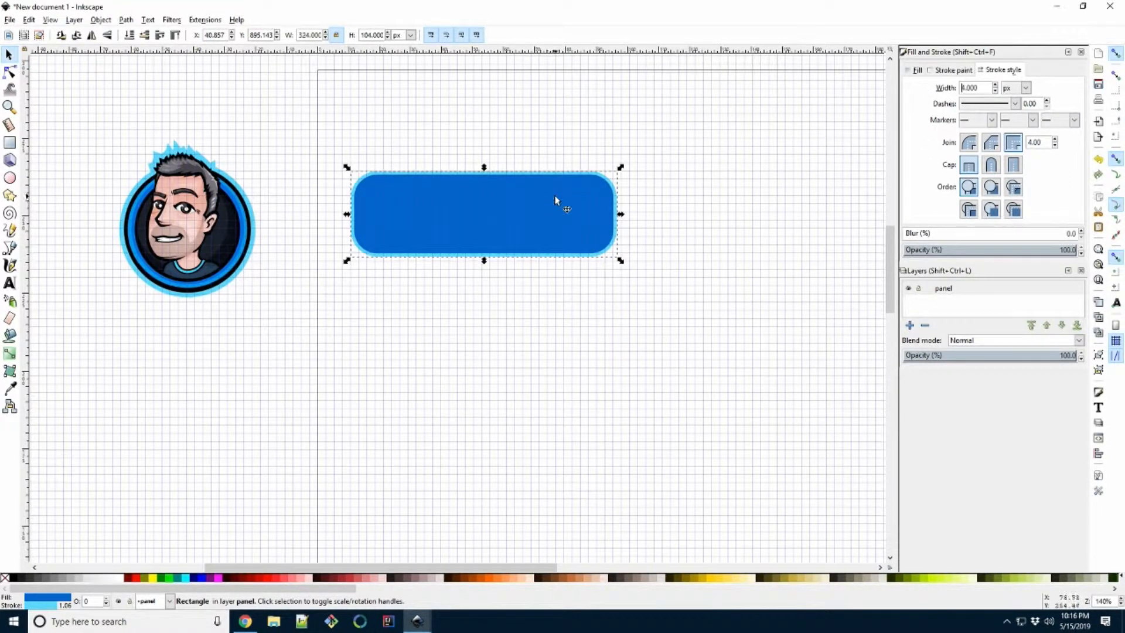
pyautogui.click(9, 54)
# - Check the finished panels on the Twitch channel page, close the MannyLogo.png document and deselect everything in the panel document
pyautogui.click(245, 621)
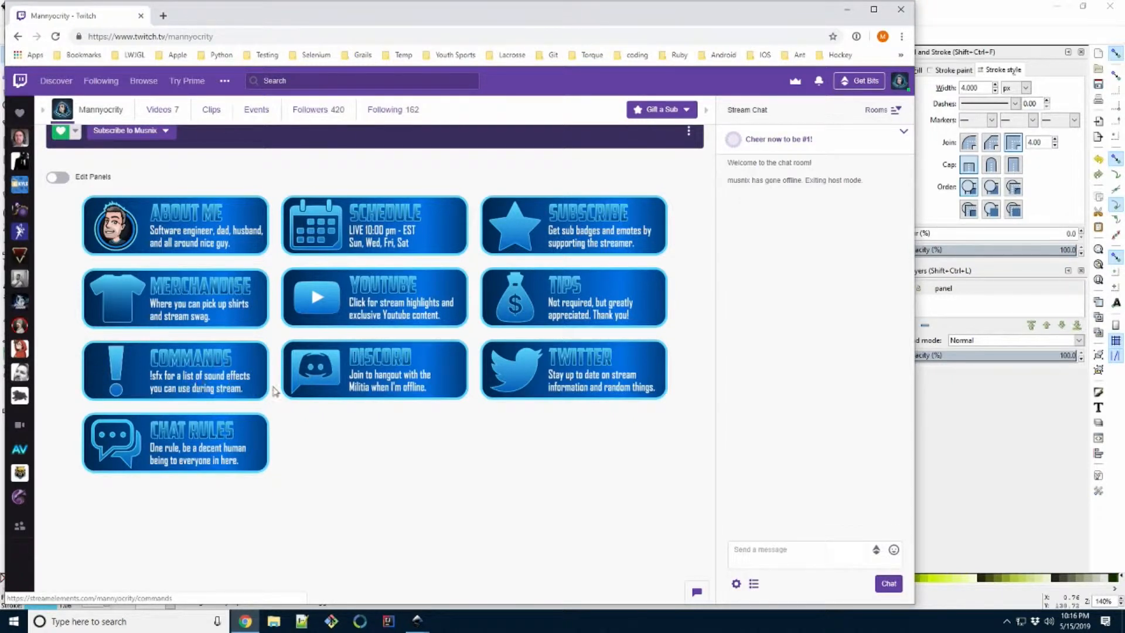
pyautogui.click(421, 624)
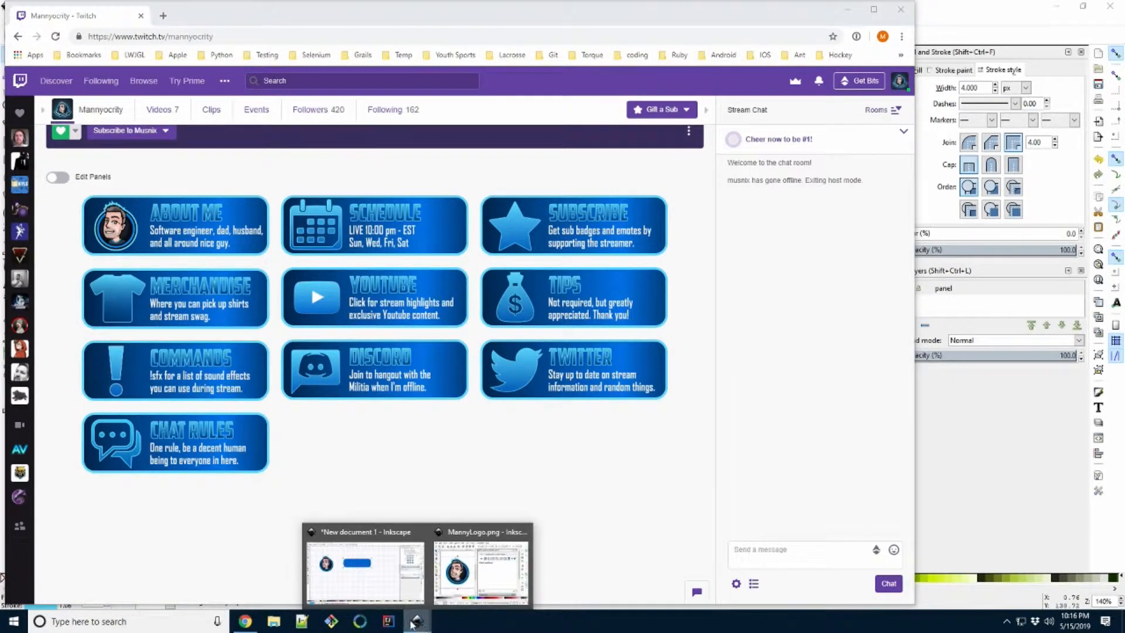
pyautogui.click(365, 571)
pyautogui.moveTo(417, 622)
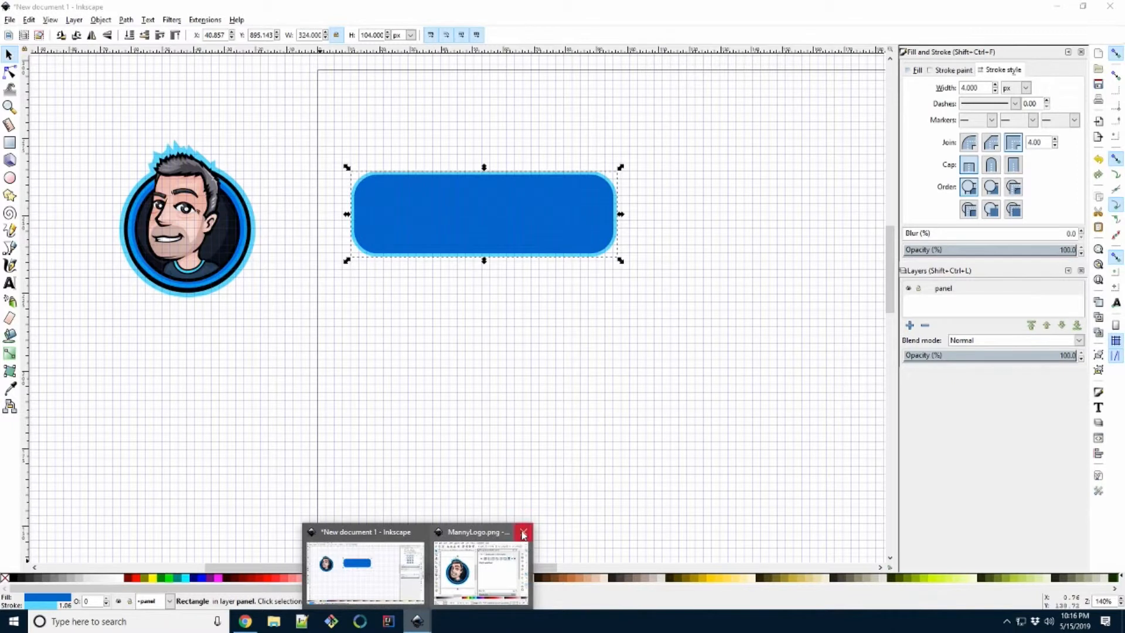
pyautogui.click(523, 535)
pyautogui.click(285, 413)
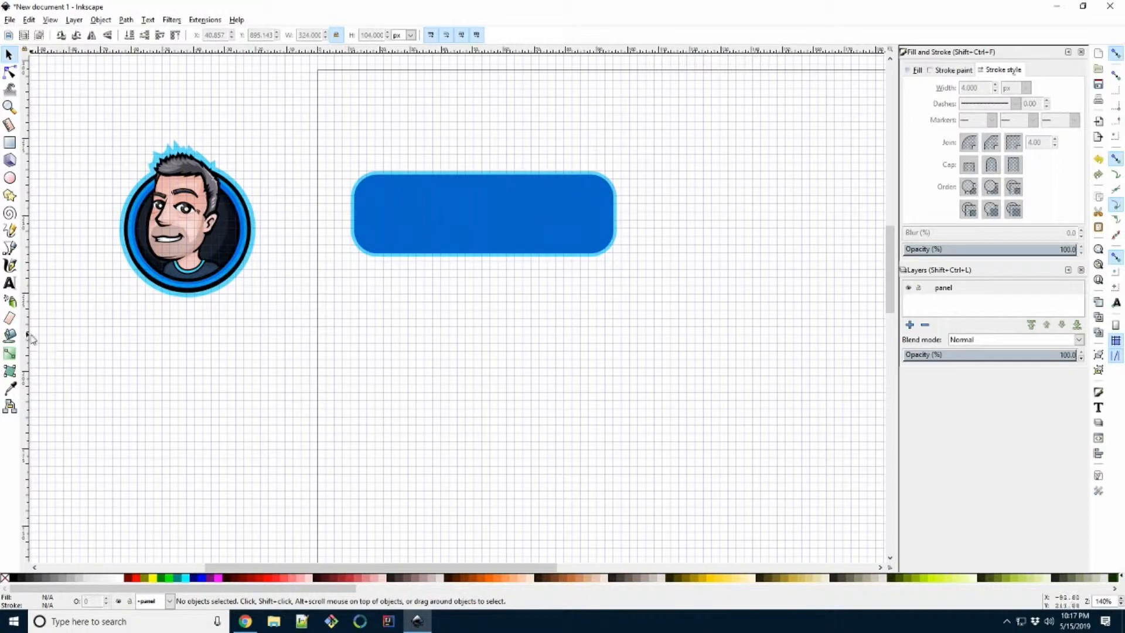
# - Apply a horizontal linear gradient across the rectangle's full width and add a middle stop at offset 0.58
pyautogui.click(10, 355)
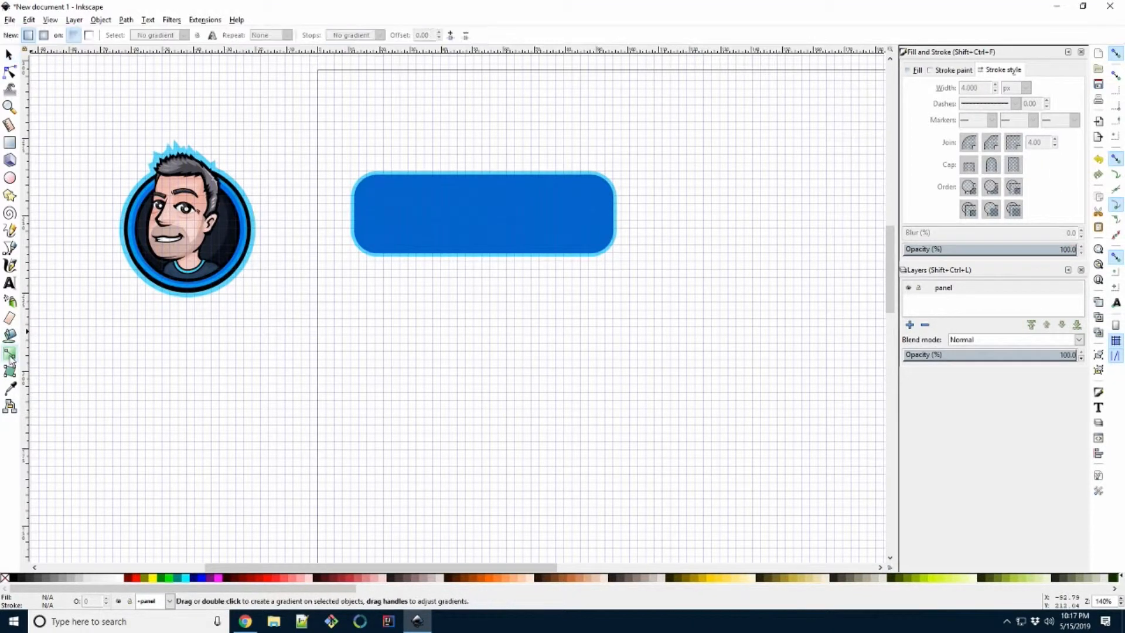
pyautogui.click(353, 218)
pyautogui.moveTo(351, 213); pyautogui.dragTo(621, 212)
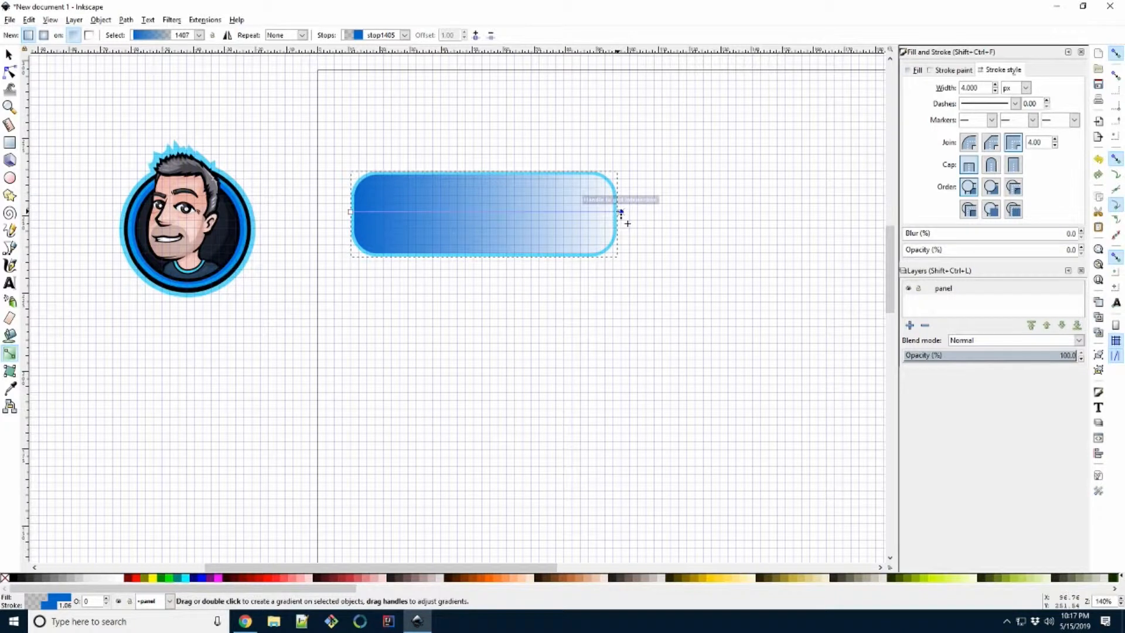
pyautogui.doubleClick(508, 212)
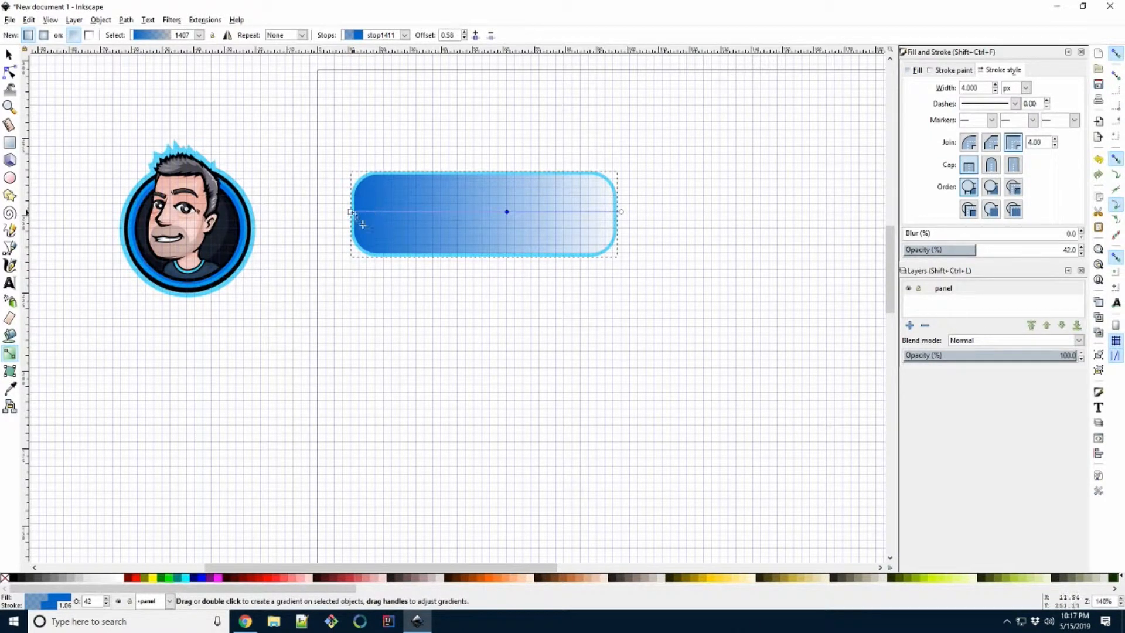
# - Colour both end stops of the rectangle's gradient black
pyautogui.click(621, 212)
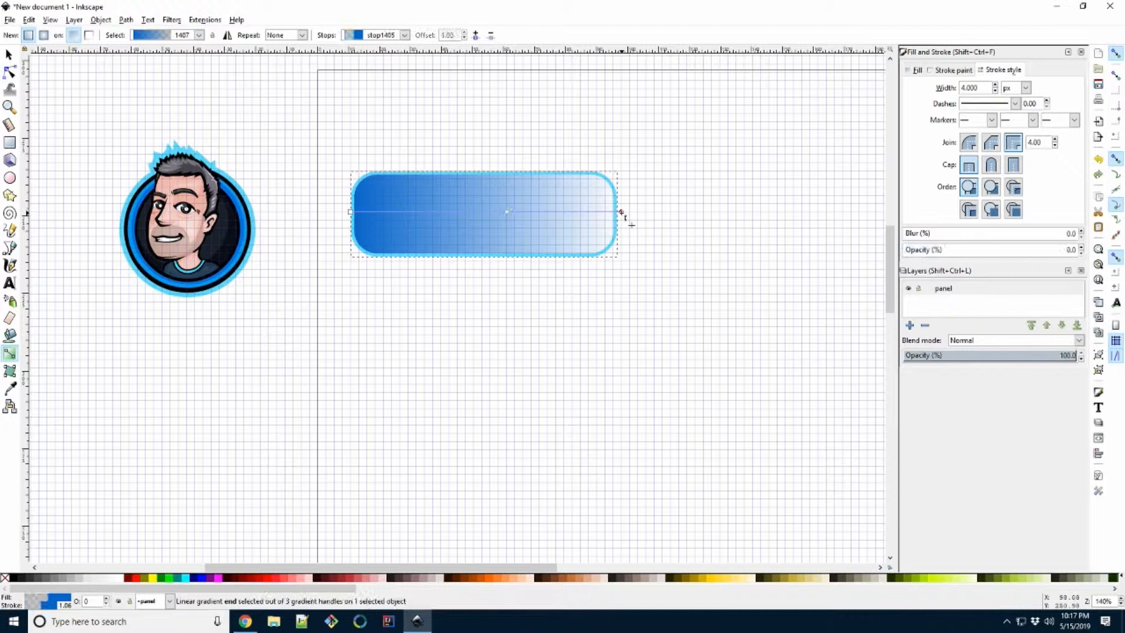
pyautogui.click(15, 578)
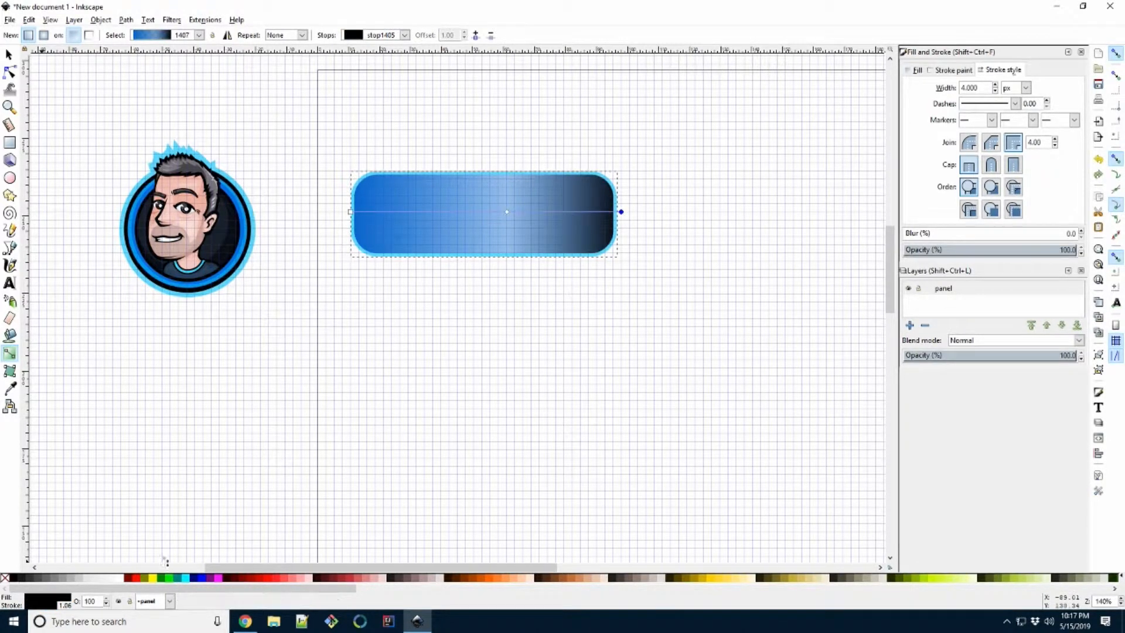
pyautogui.click(350, 212)
pyautogui.click(15, 579)
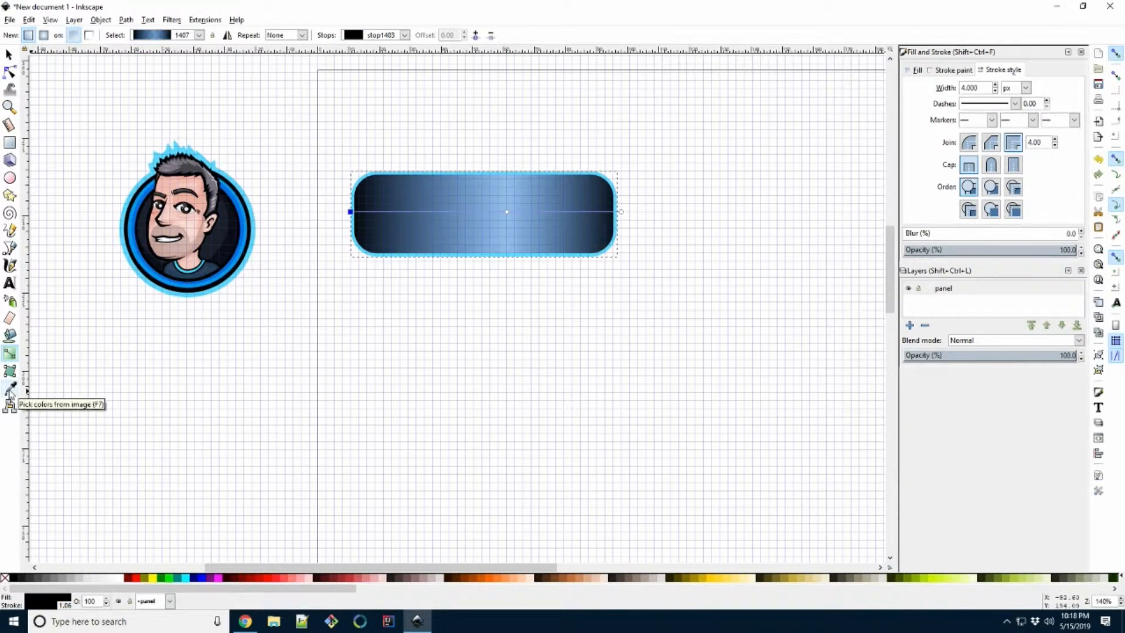
# - Colour the gradient's middle stop with the bright blue sampled from the logo's inner ring
pyautogui.click(10, 388)
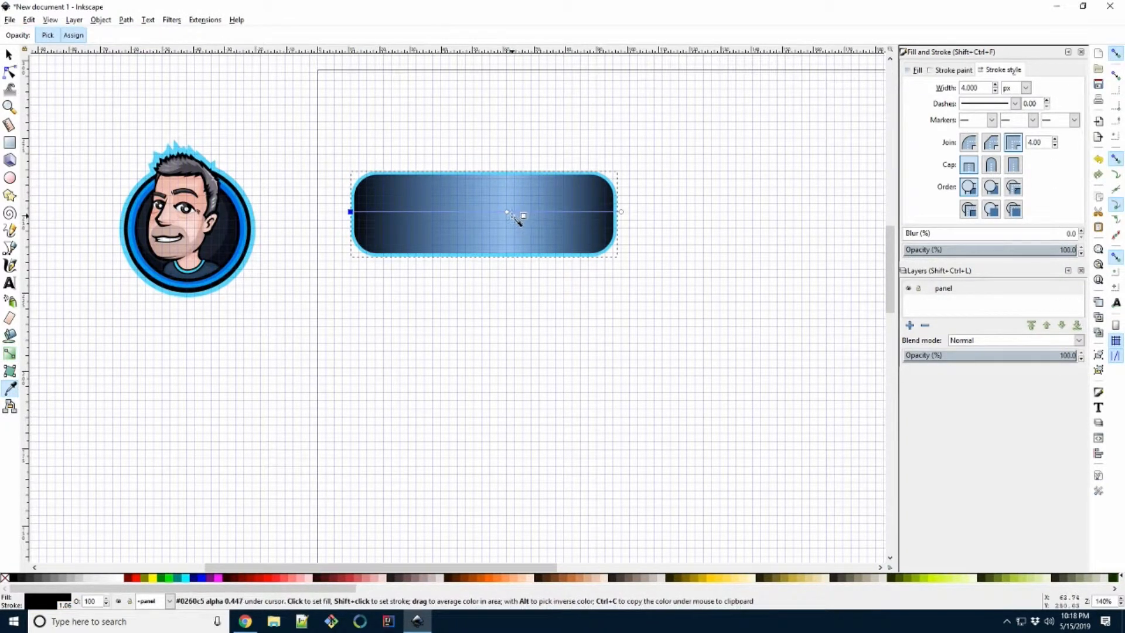
pyautogui.click(508, 212)
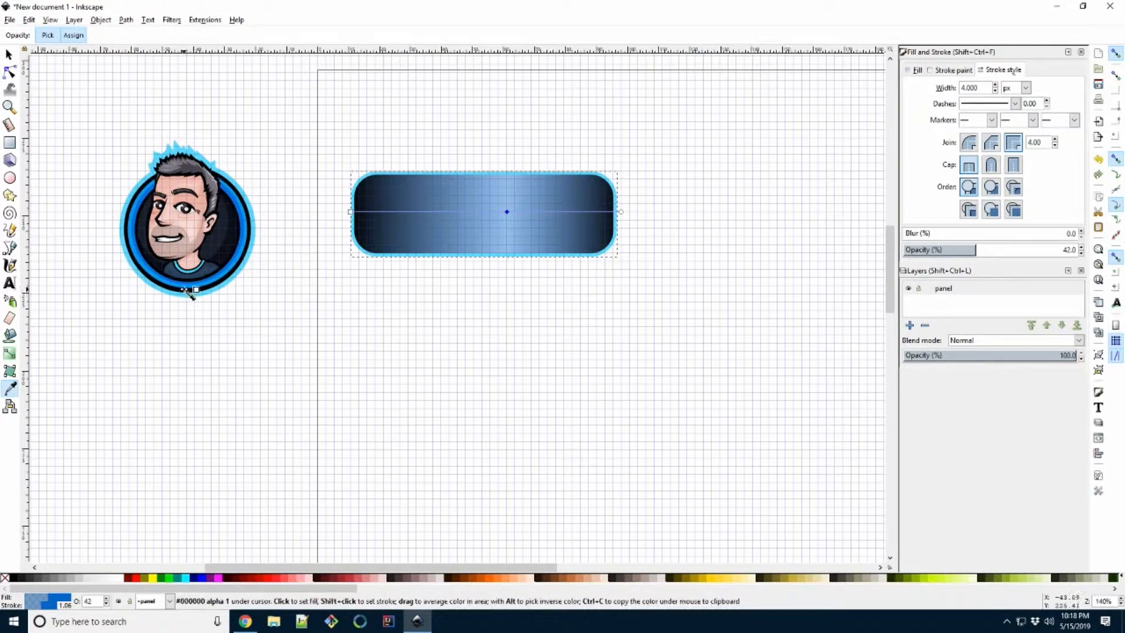
pyautogui.click(242, 213)
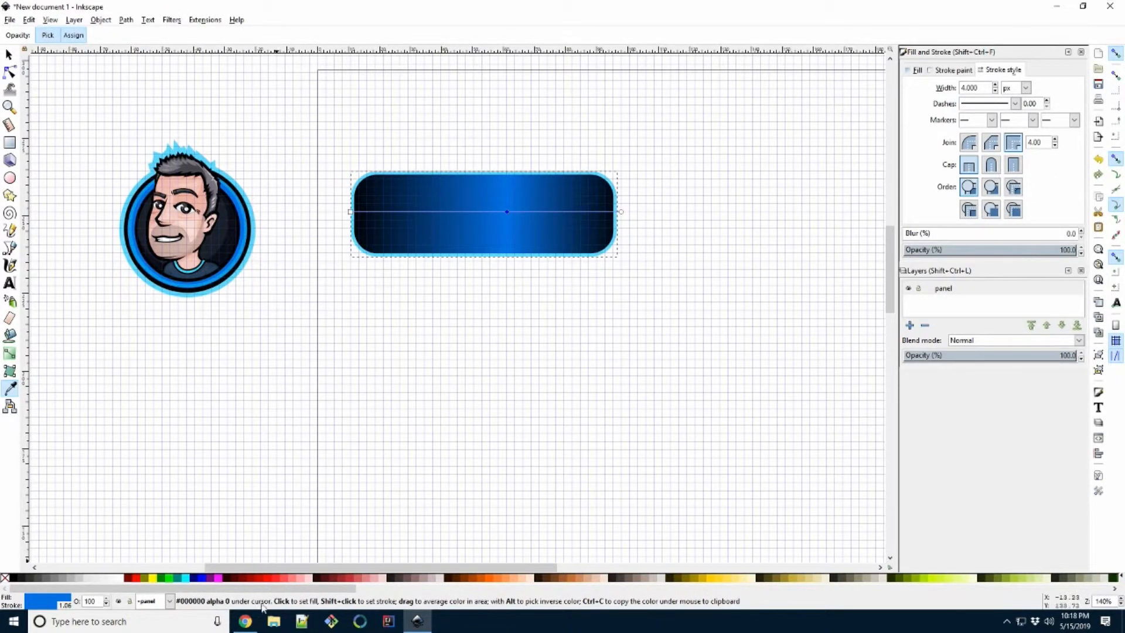
# - Compare with the Twitch page panels and stretch the gradient's ends beyond both rectangle edges, with the middle stop slightly right of centre
pyautogui.click(245, 623)
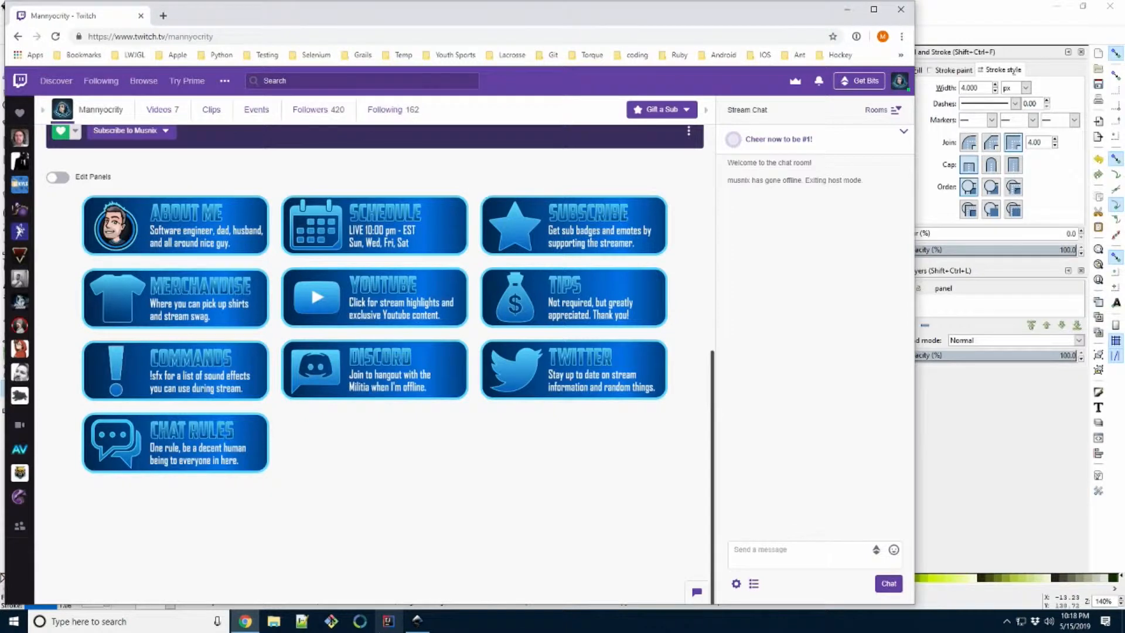
pyautogui.click(427, 625)
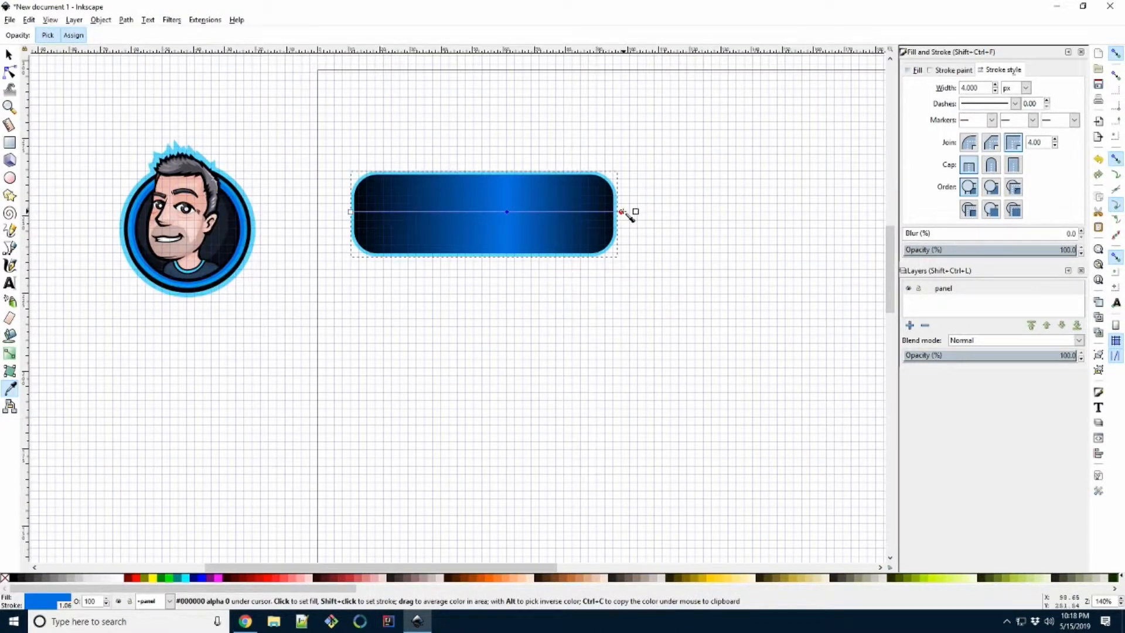
pyautogui.moveTo(622, 211); pyautogui.dragTo(744, 212)
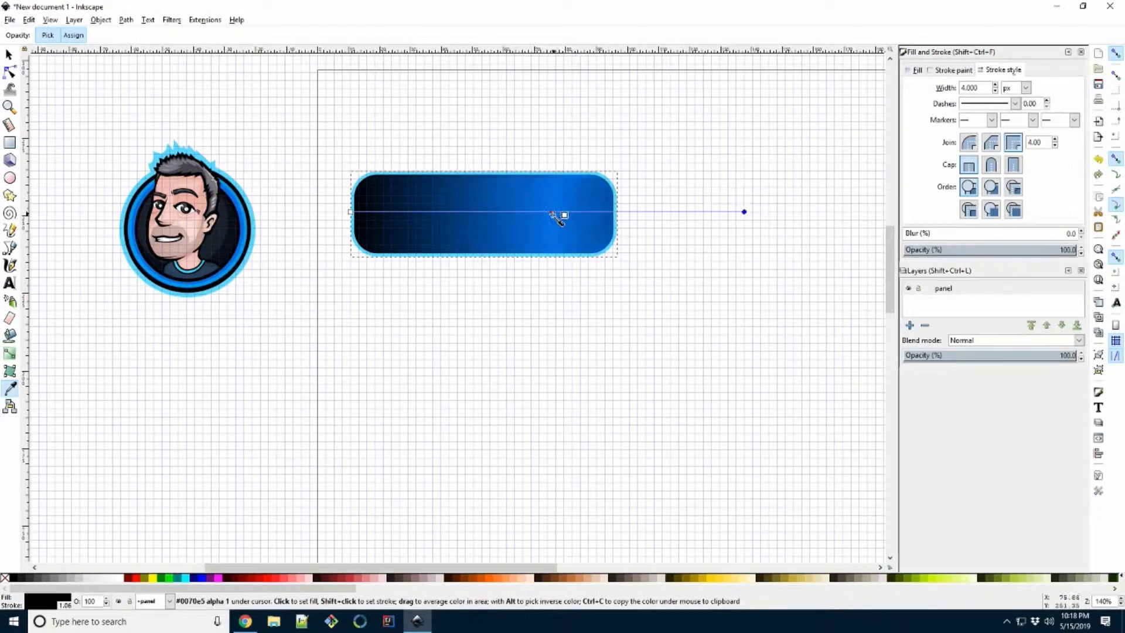
pyautogui.moveTo(547, 212); pyautogui.dragTo(538, 212)
pyautogui.moveTo(349, 212); pyautogui.dragTo(269, 211)
pyautogui.moveTo(502, 217); pyautogui.dragTo(529, 214)
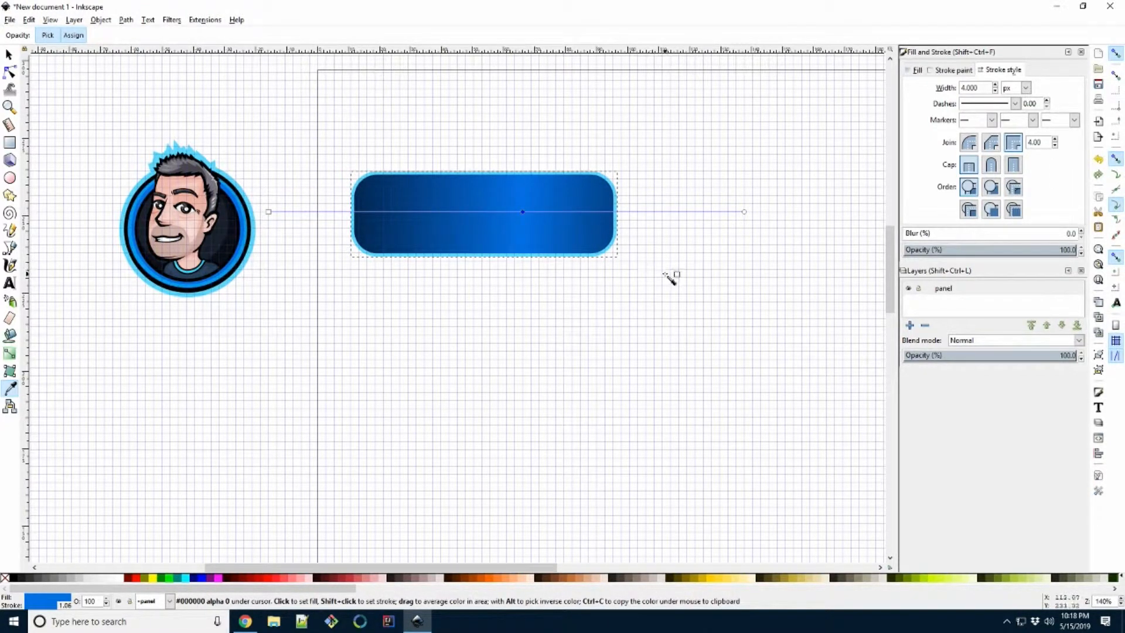
# - Check the Twitch page panels again and add a layer named logo above the panel layer
pyautogui.click(8, 54)
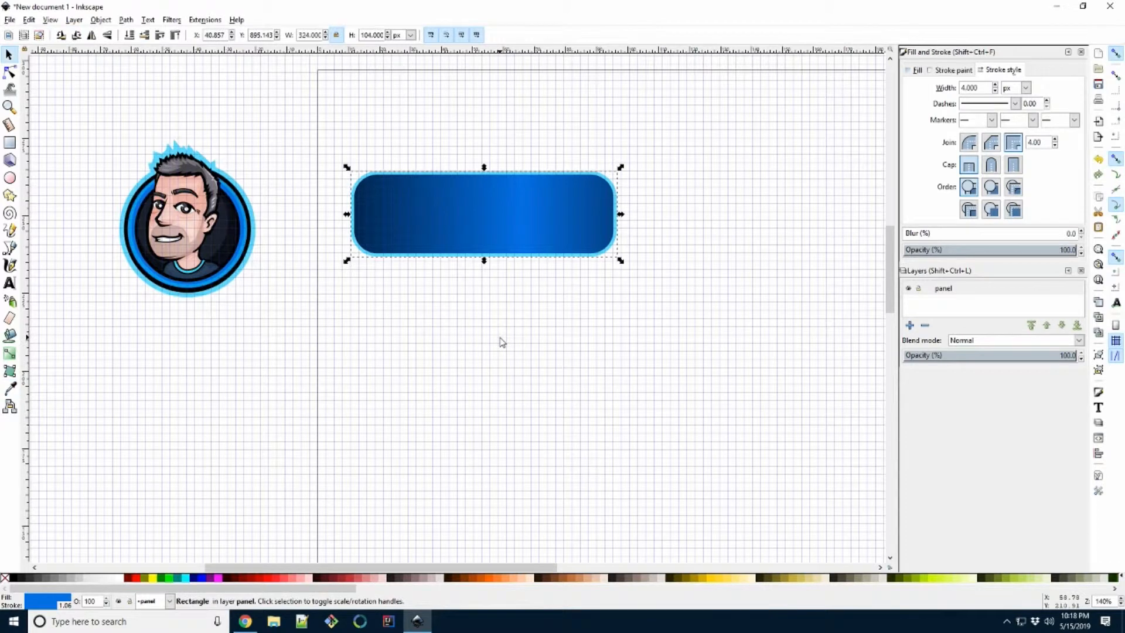
pyautogui.click(940, 287)
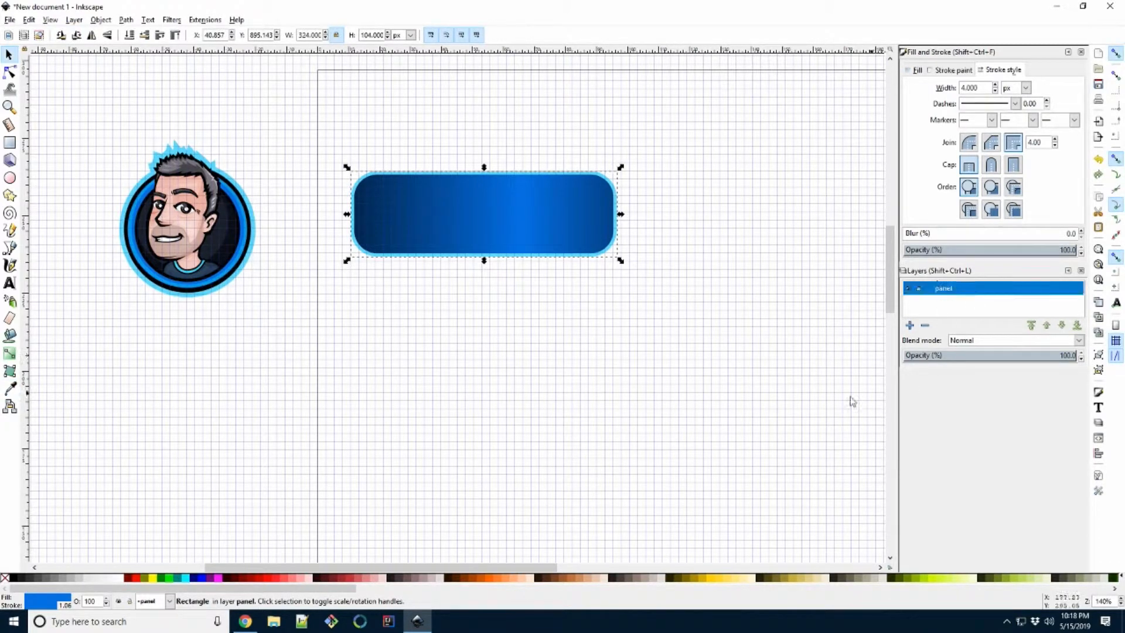
pyautogui.click(245, 622)
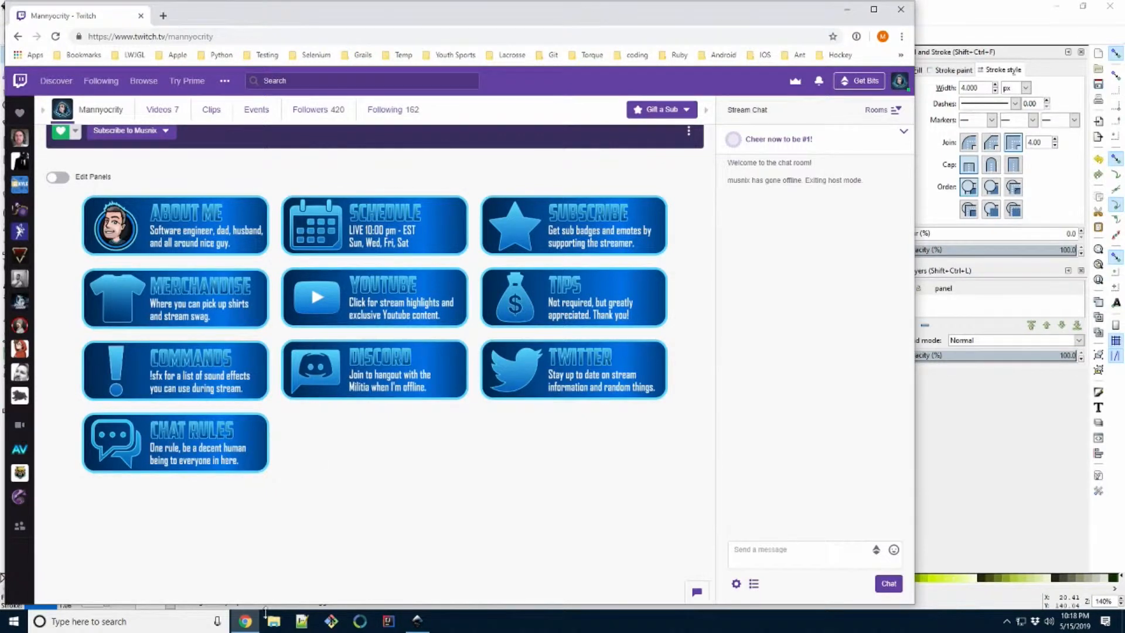
pyautogui.click(417, 621)
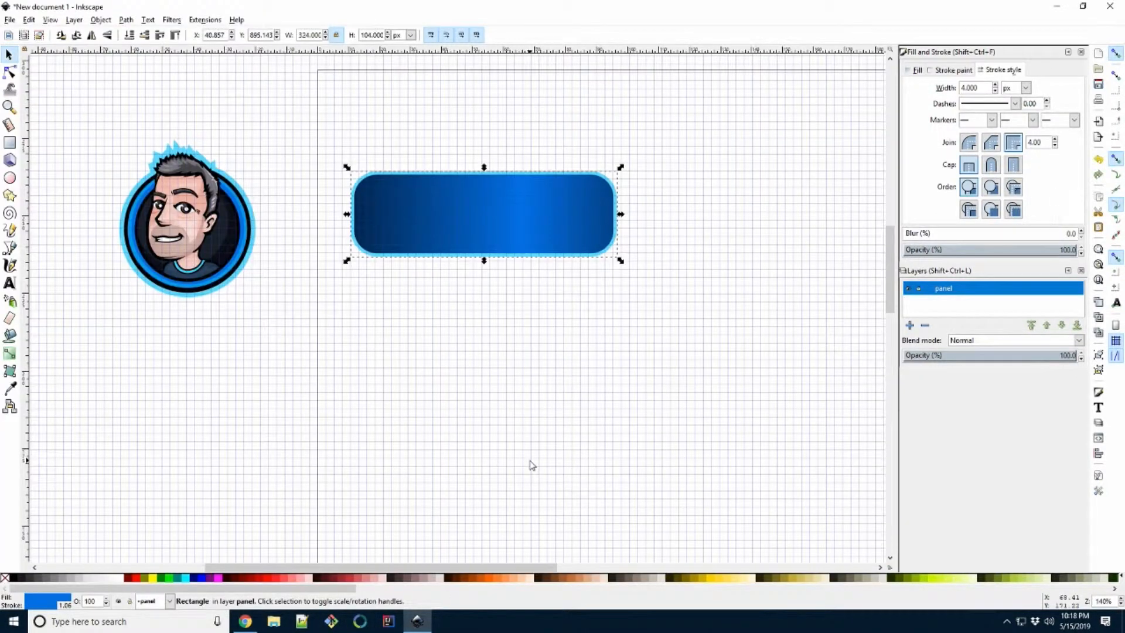
pyautogui.click(909, 325)
pyautogui.write('logo')
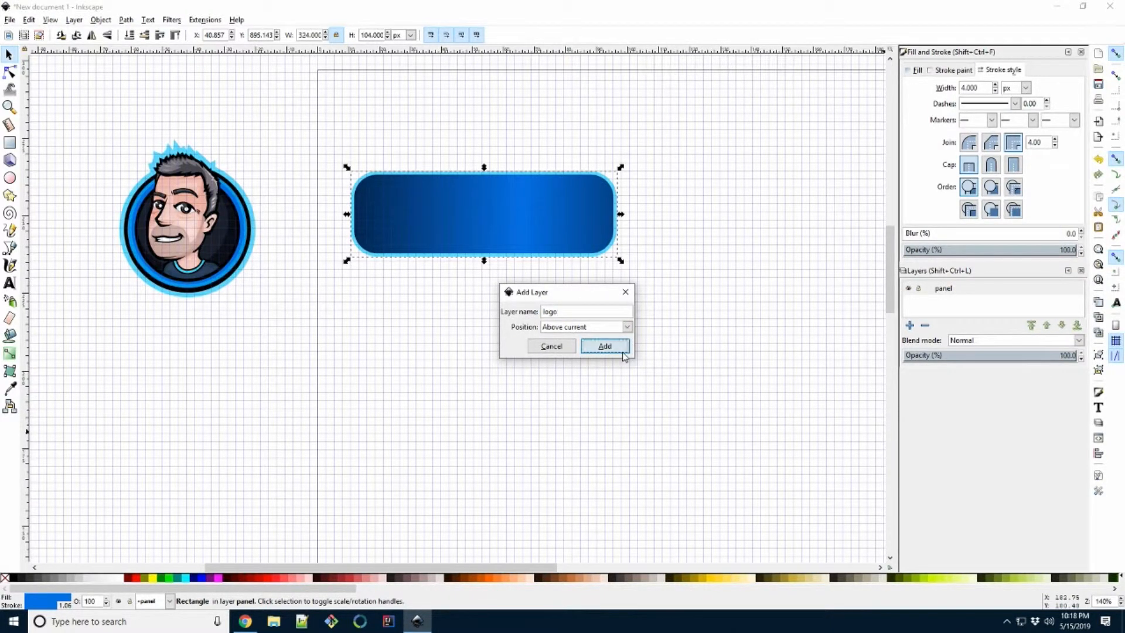
pyautogui.click(605, 345)
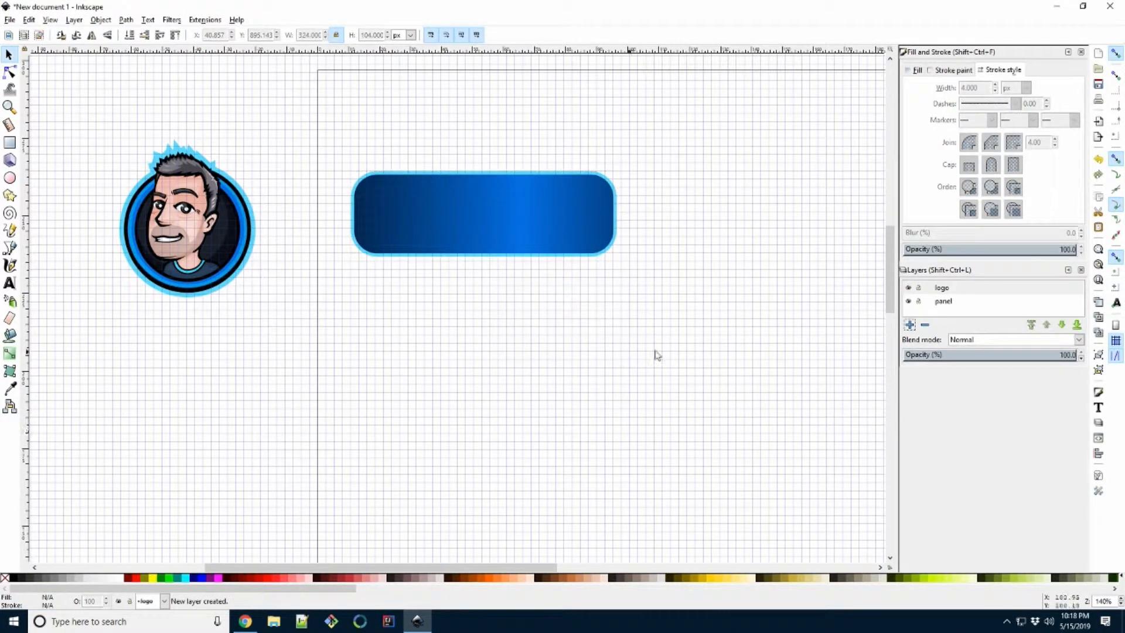
# - Move the logo image from the panel layer to the logo layer
pyautogui.rightClick(157, 222)
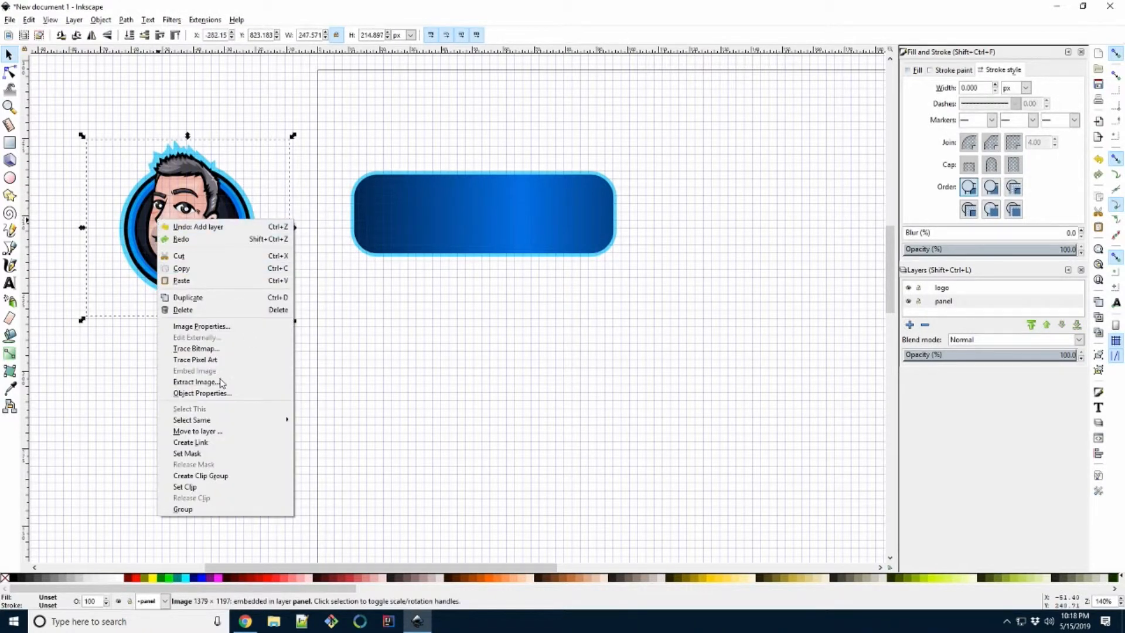
pyautogui.click(222, 432)
pyautogui.click(554, 276)
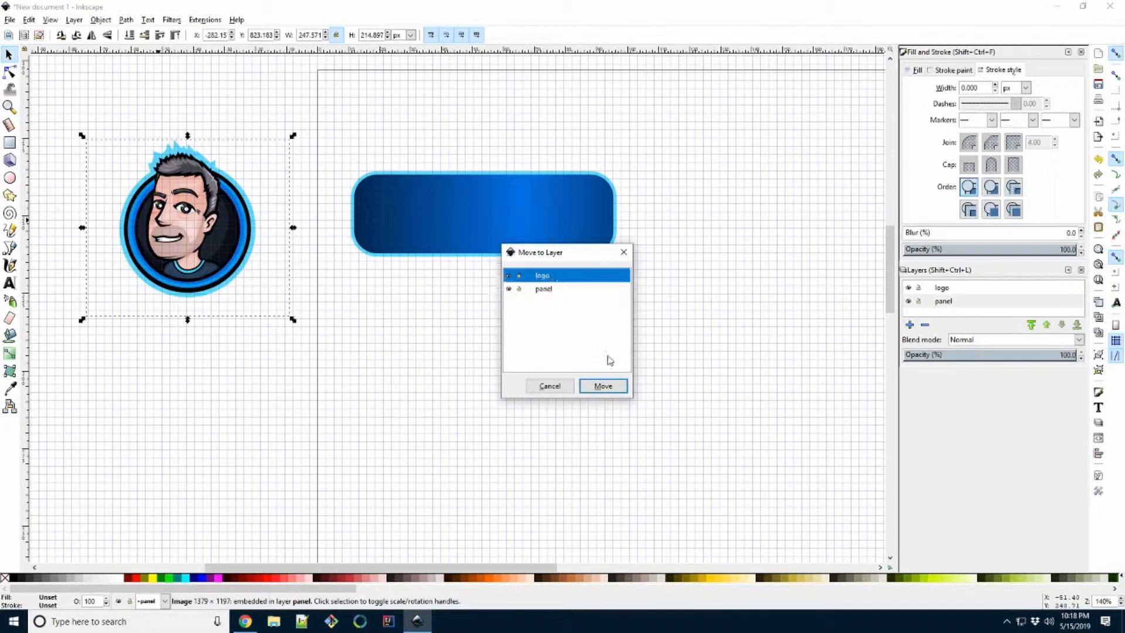
pyautogui.click(605, 386)
# - Scale the logo to about 112 by 97 px and place it inside the panel's left end at X 38, Y 896 px
pyautogui.moveTo(293, 321); pyautogui.dragTo(389, 226)
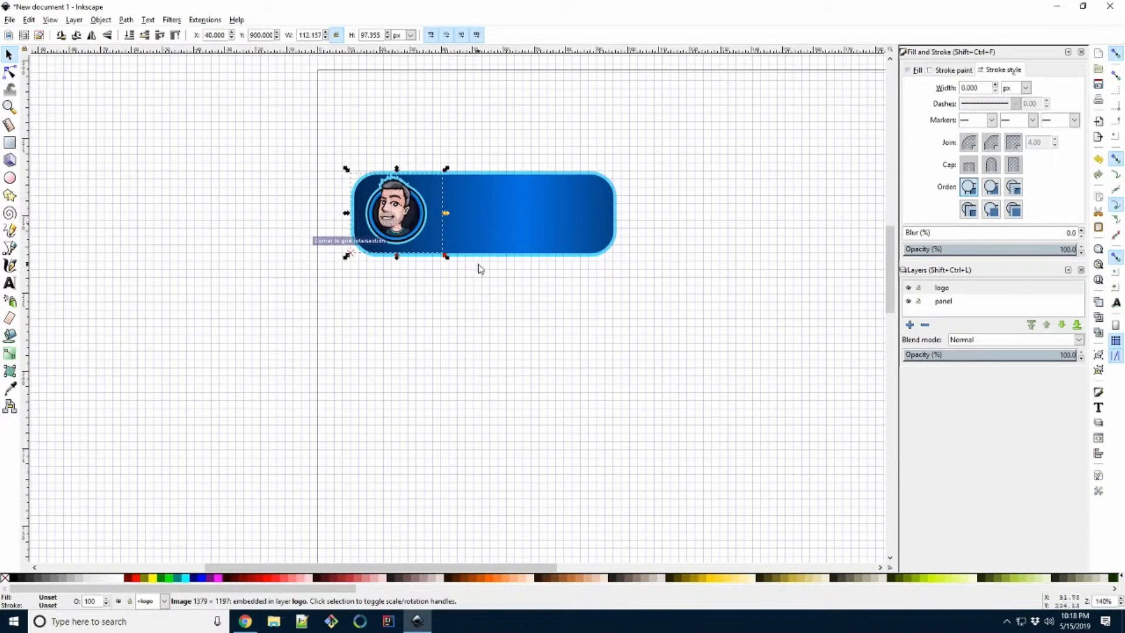
pyautogui.press('+')
pyautogui.press('+')
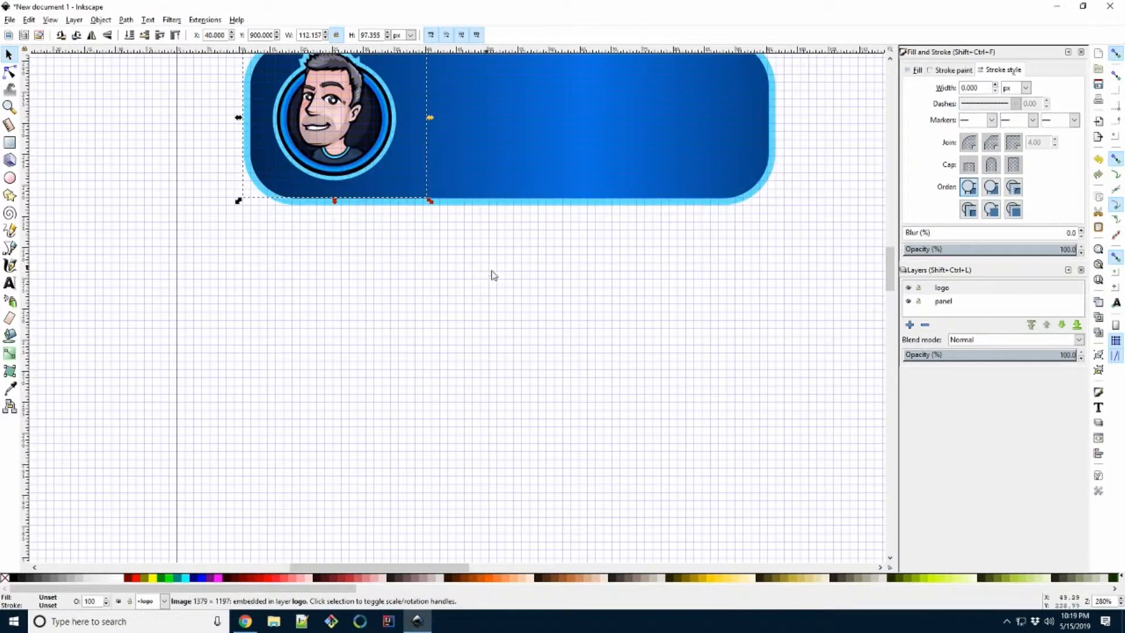
pyautogui.scroll(2, 523, 297)
pyautogui.press('Down')
pyautogui.press('Down')
pyautogui.press('Down')
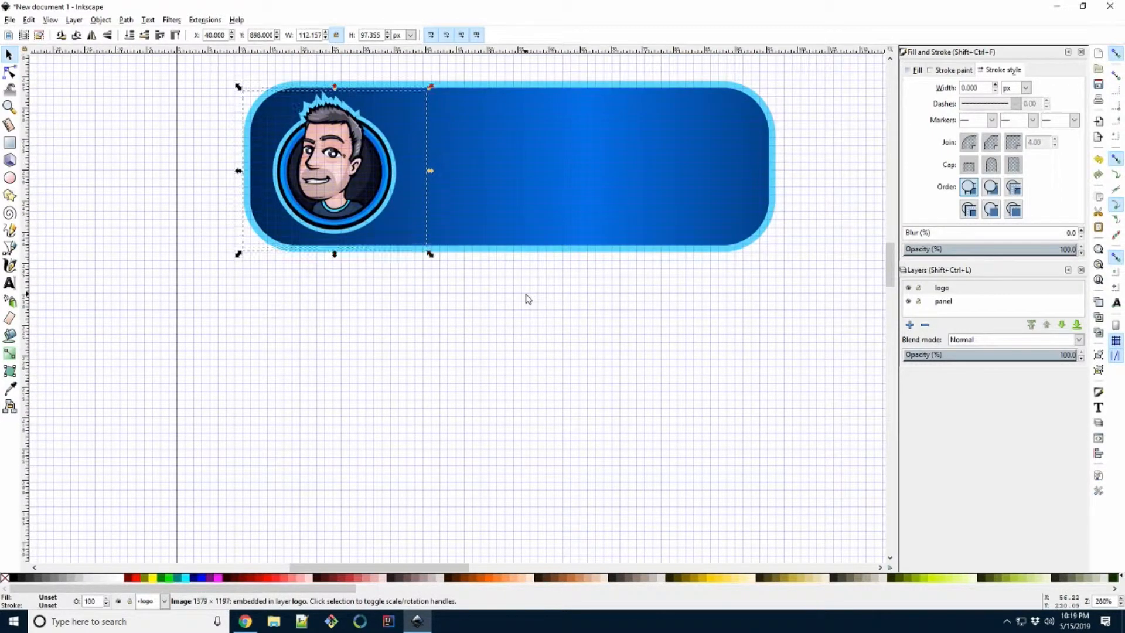
pyautogui.press('Left')
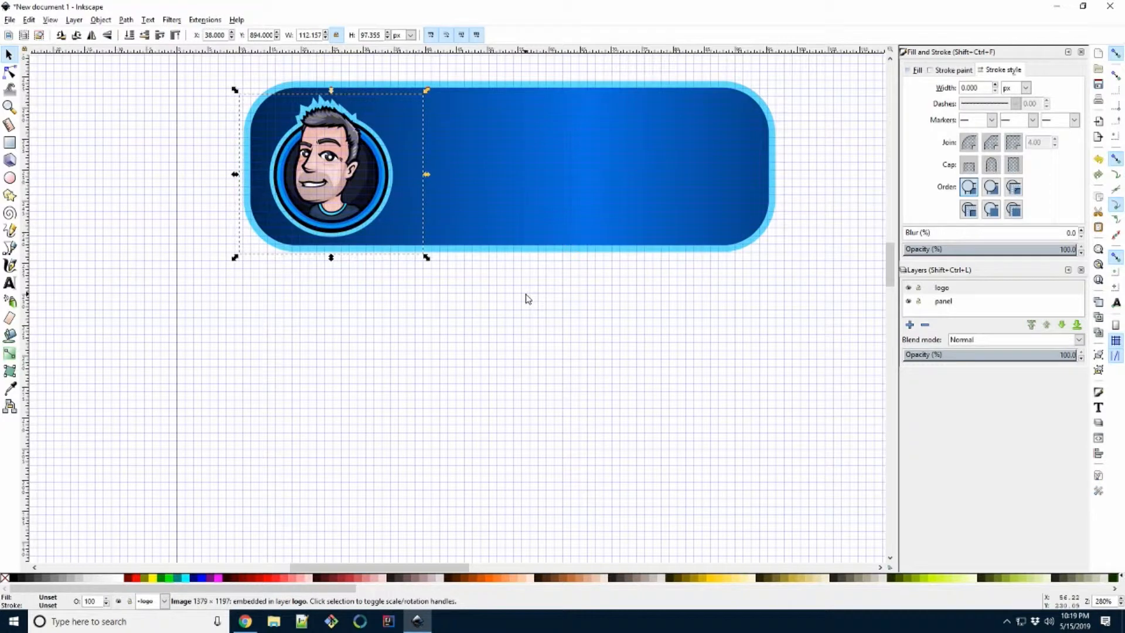
pyautogui.press('Up')
pyautogui.click(525, 299)
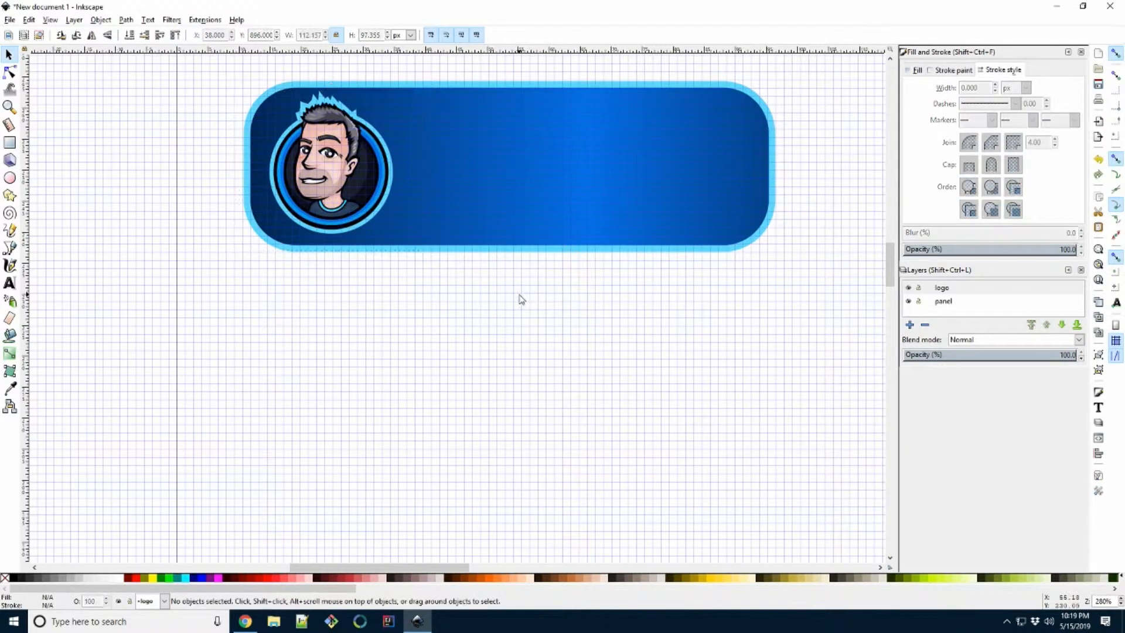
# - Check the text on the Twitch page panels, then minimise the open windows to reveal the desktop
pyautogui.click(247, 626)
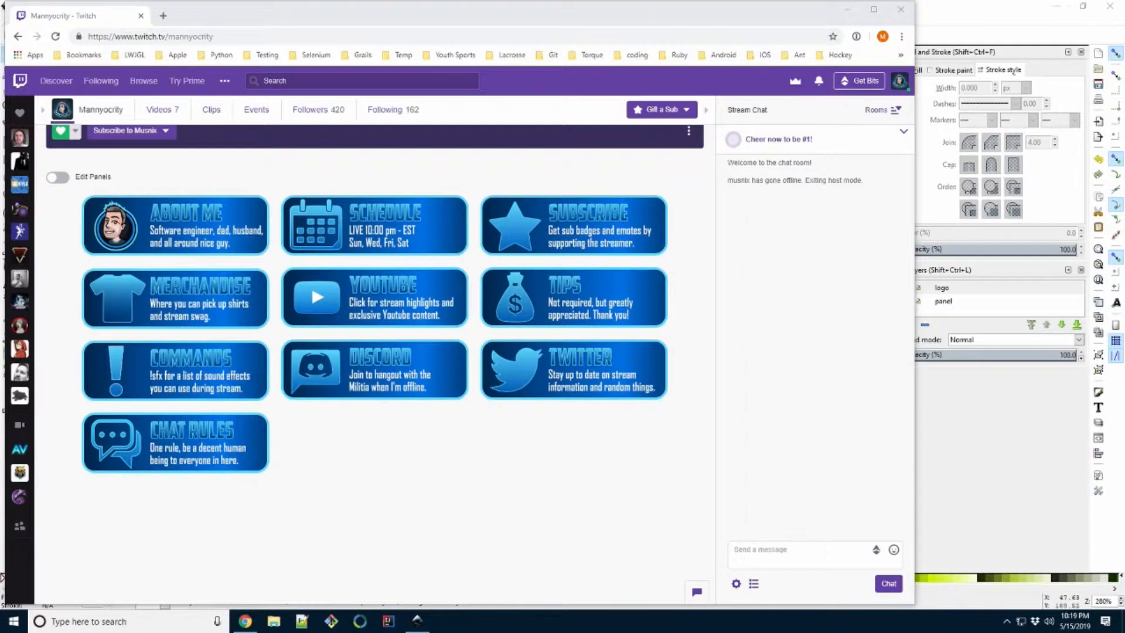
pyautogui.click(221, 224)
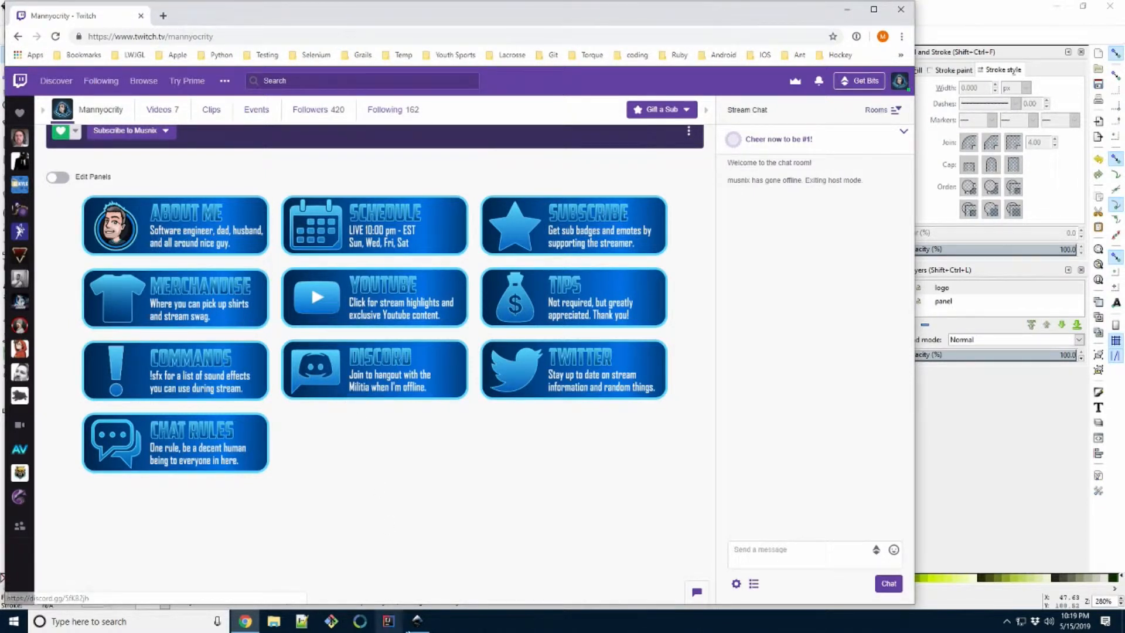
pyautogui.click(1053, 9)
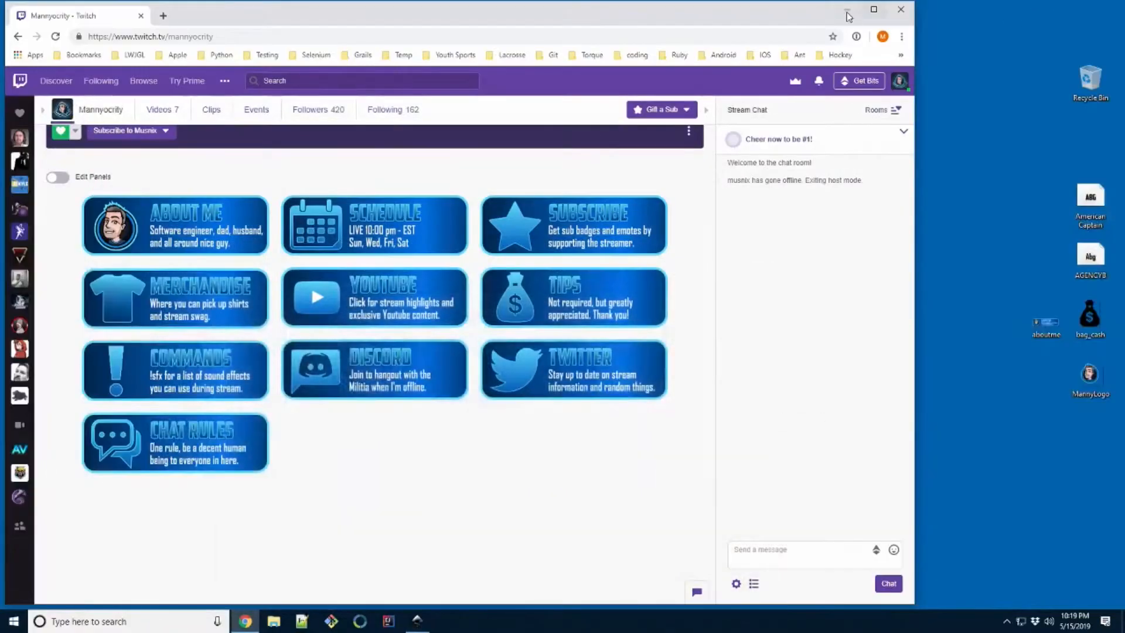
pyautogui.click(845, 10)
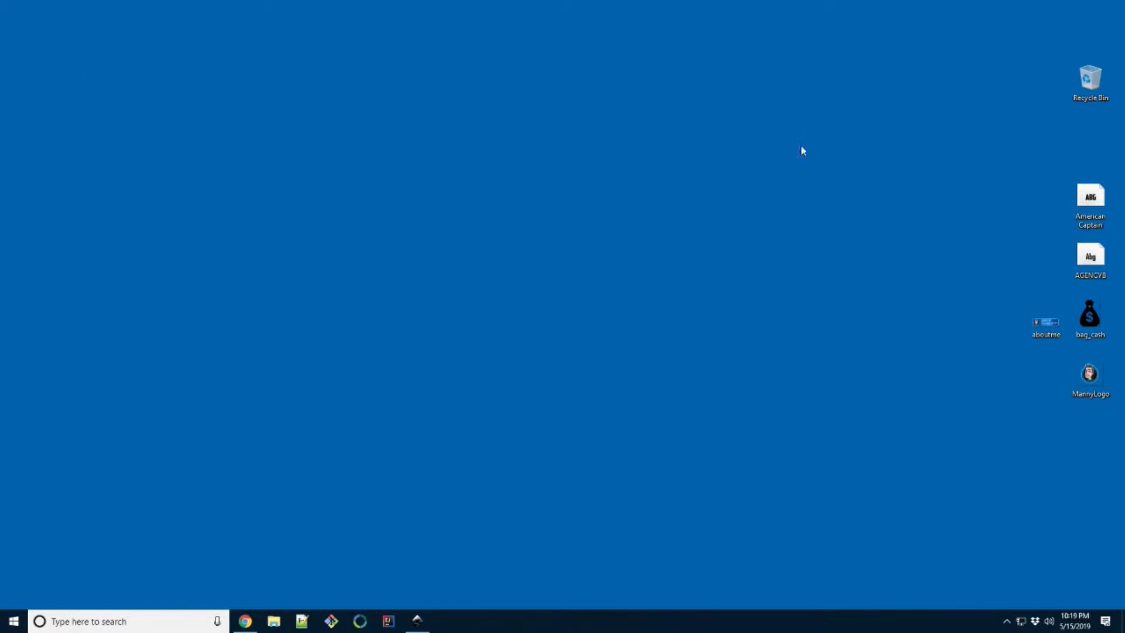
# - Install the American Captain and AGENCYB font files from the desktop for all users
pyautogui.rightClick(1098, 207)
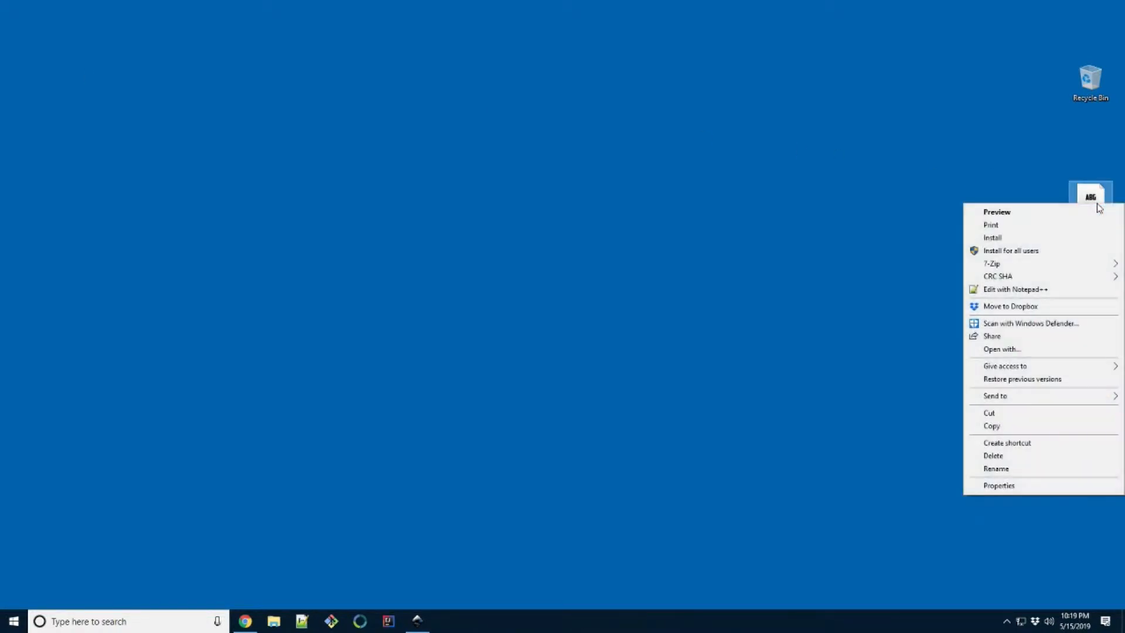
pyautogui.click(1016, 251)
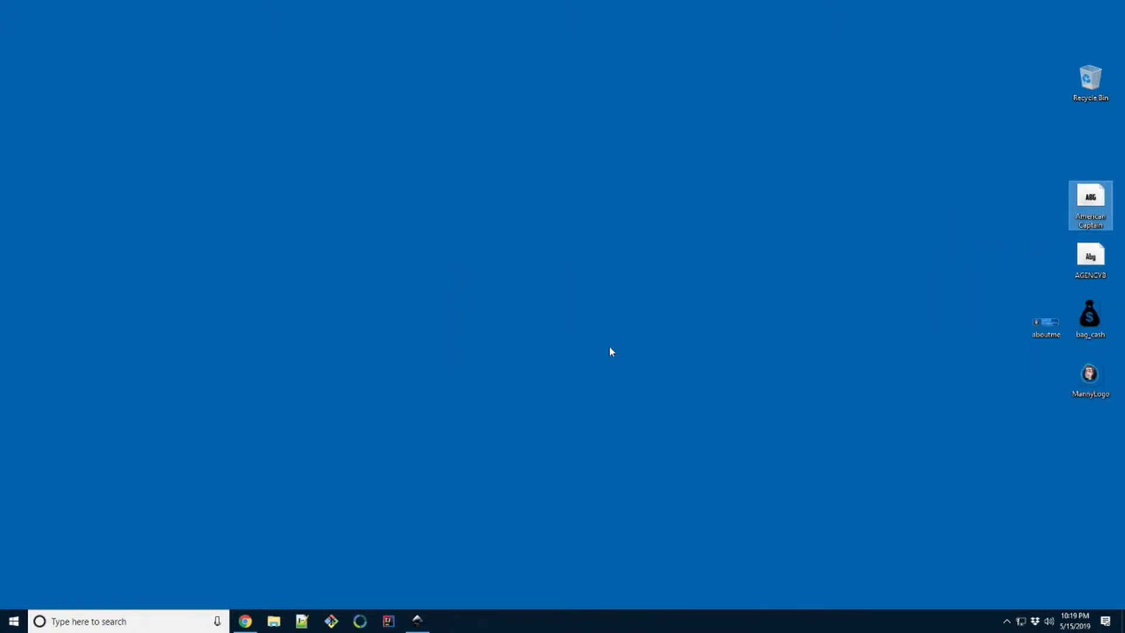
pyautogui.rightClick(1097, 262)
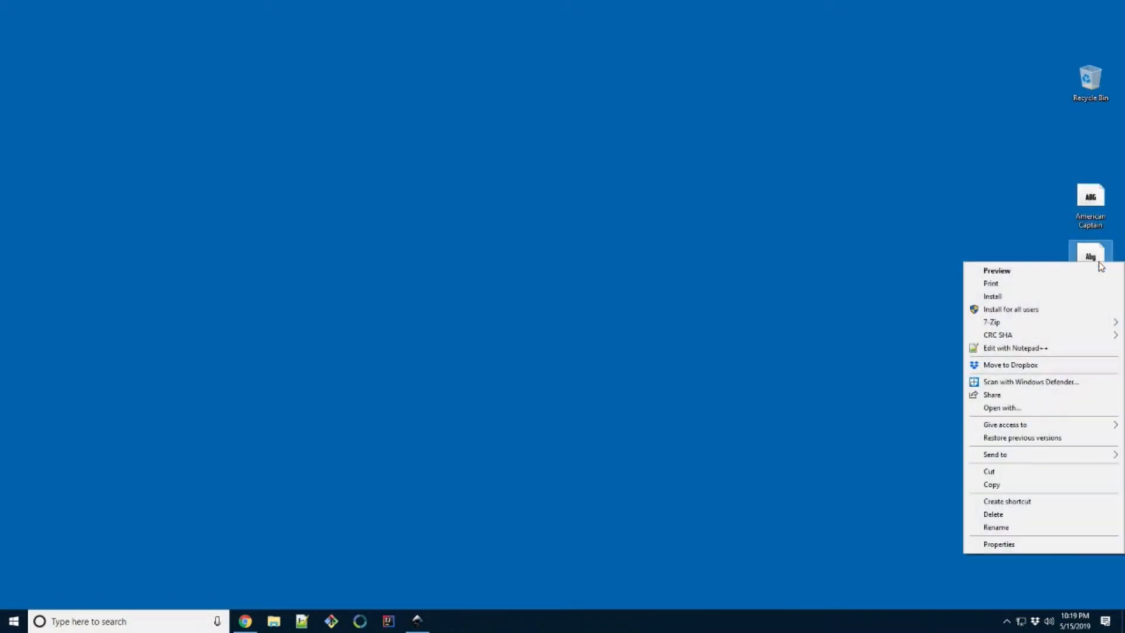
pyautogui.click(1035, 309)
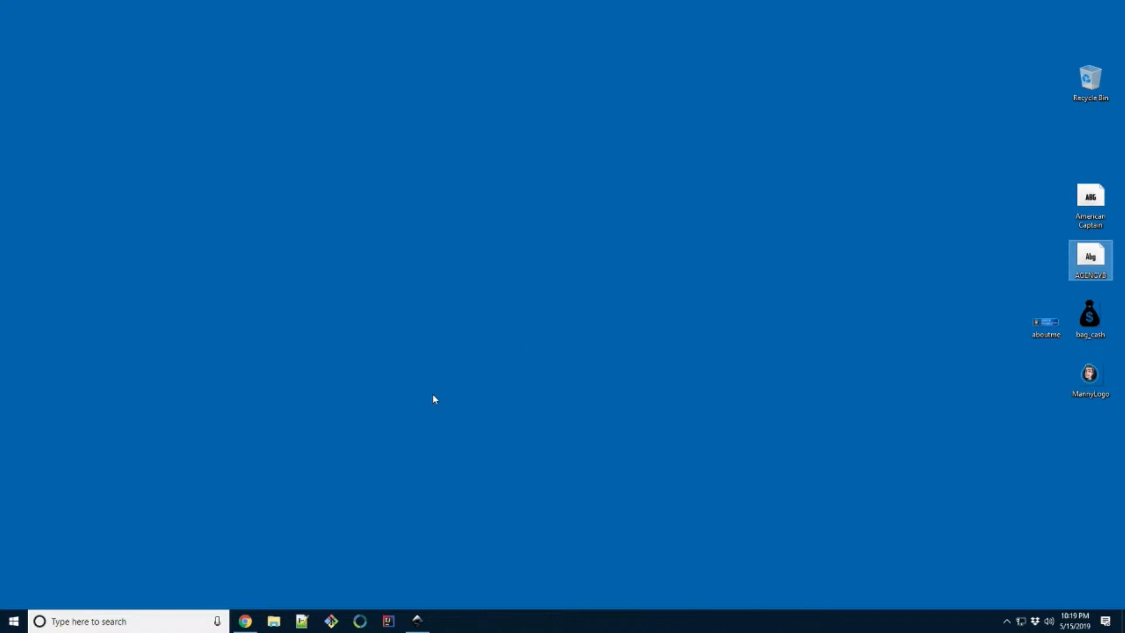
# - Return to Inkscape and save the drawing to the desktop as about_me in Inkscape SVG format
pyautogui.click(417, 620)
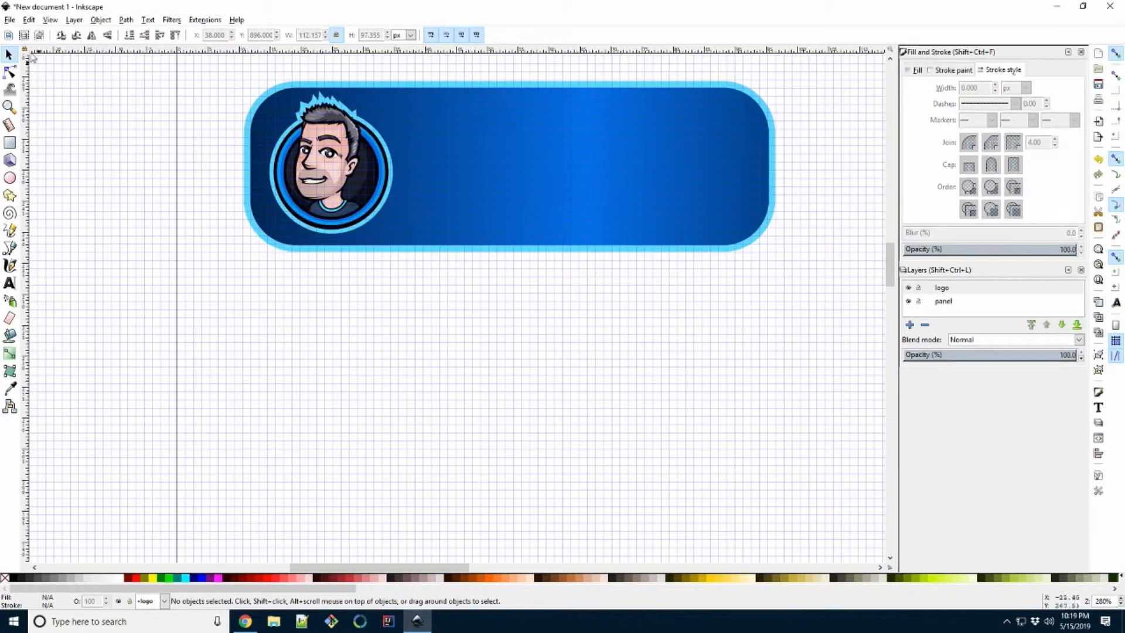
pyautogui.click(10, 21)
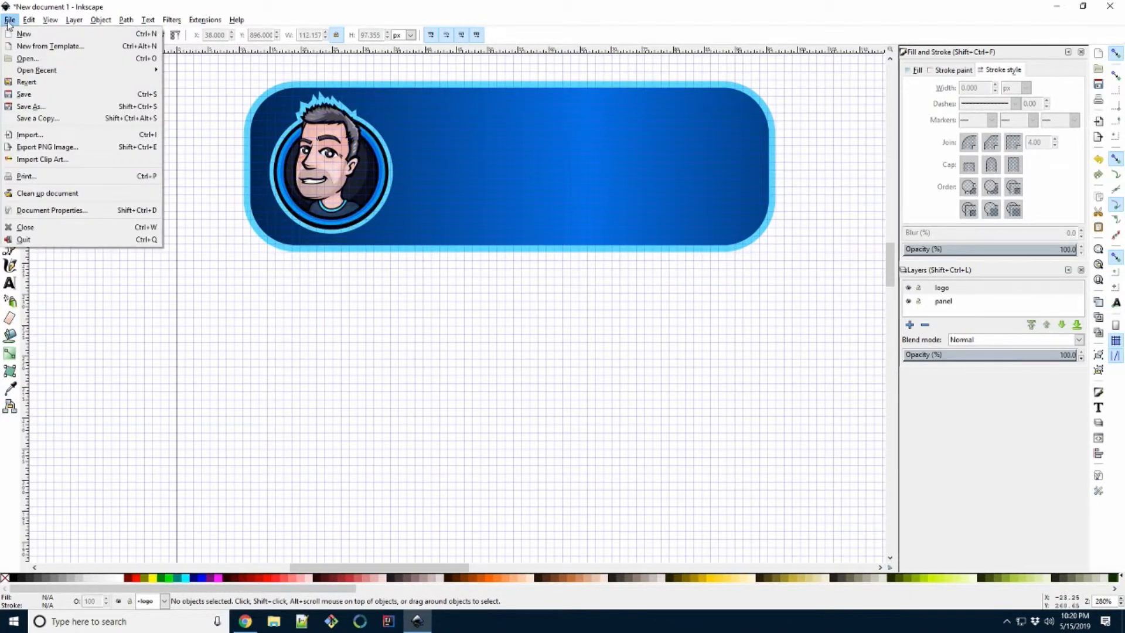
pyautogui.click(51, 104)
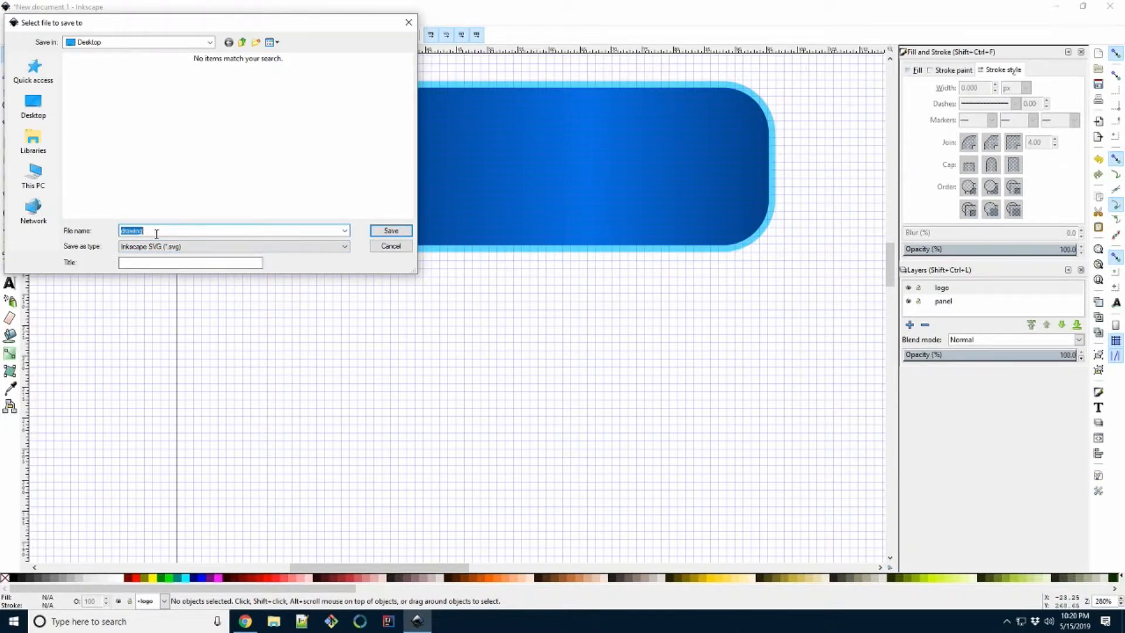
pyautogui.write('about_me')
pyautogui.click(397, 235)
# - Restart Inkscape by closing it and reopening the about_me file, moved beneath the Recycle Bin on the desktop
pyautogui.click(1106, 13)
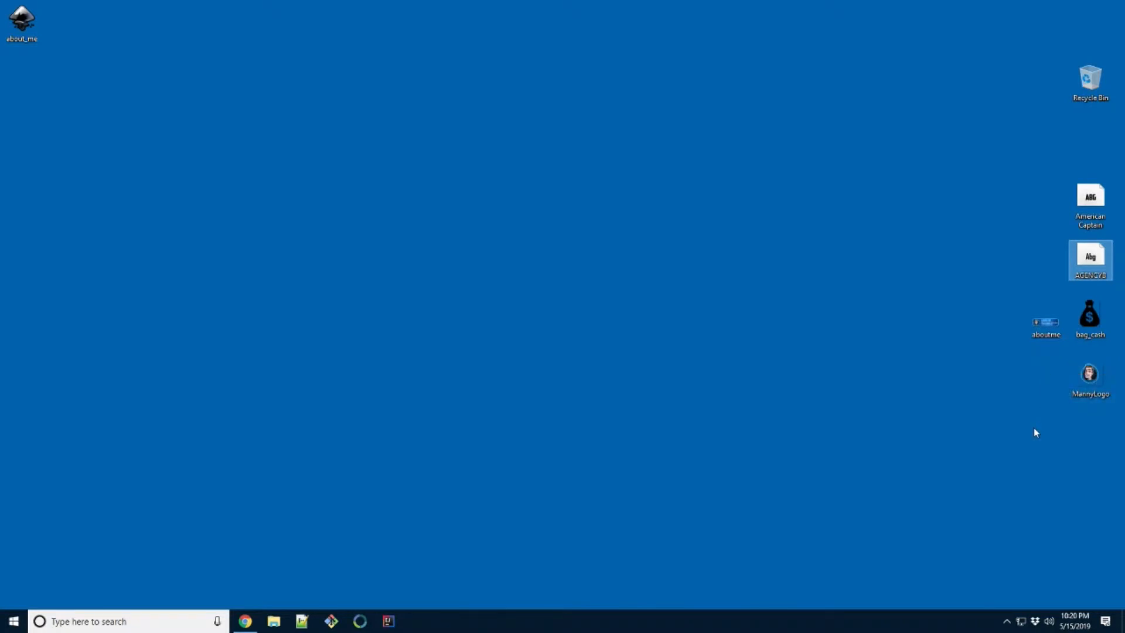
pyautogui.moveTo(26, 18); pyautogui.dragTo(1087, 139)
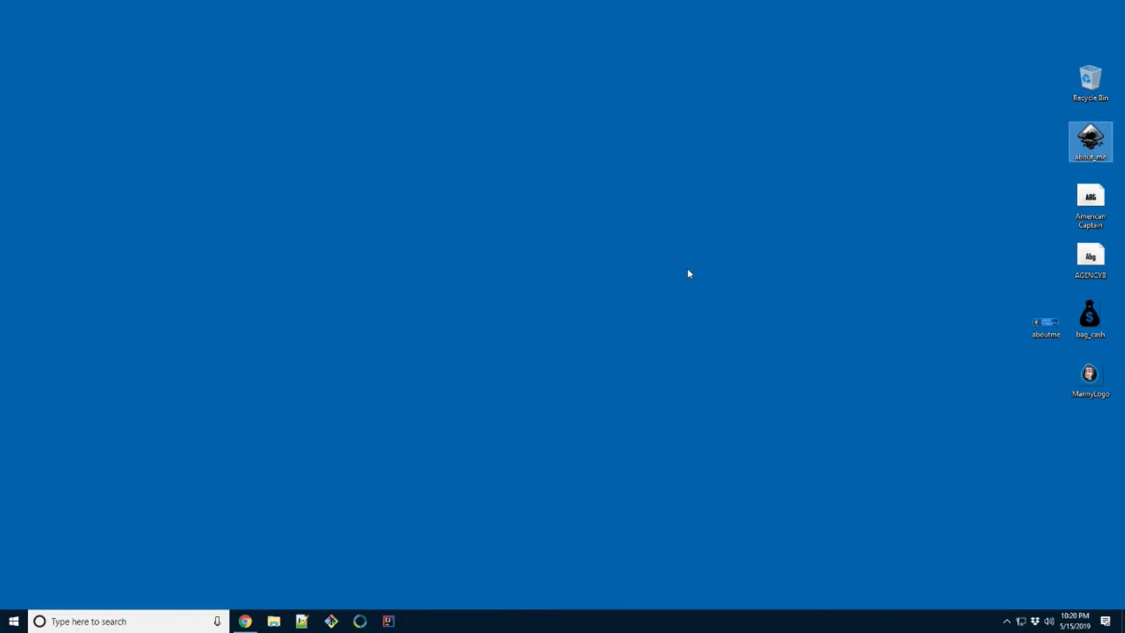
pyautogui.doubleClick(1089, 140)
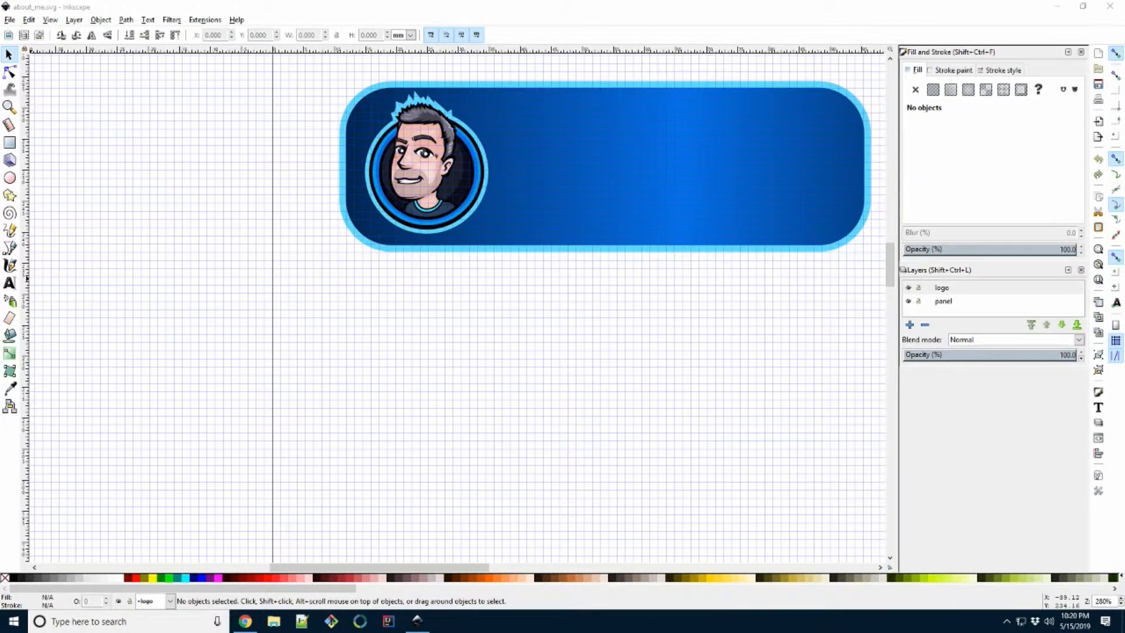
# - Add the text ABOUT ME in capitals to the right of the logo at the panel's upper edge
pyautogui.click(10, 282)
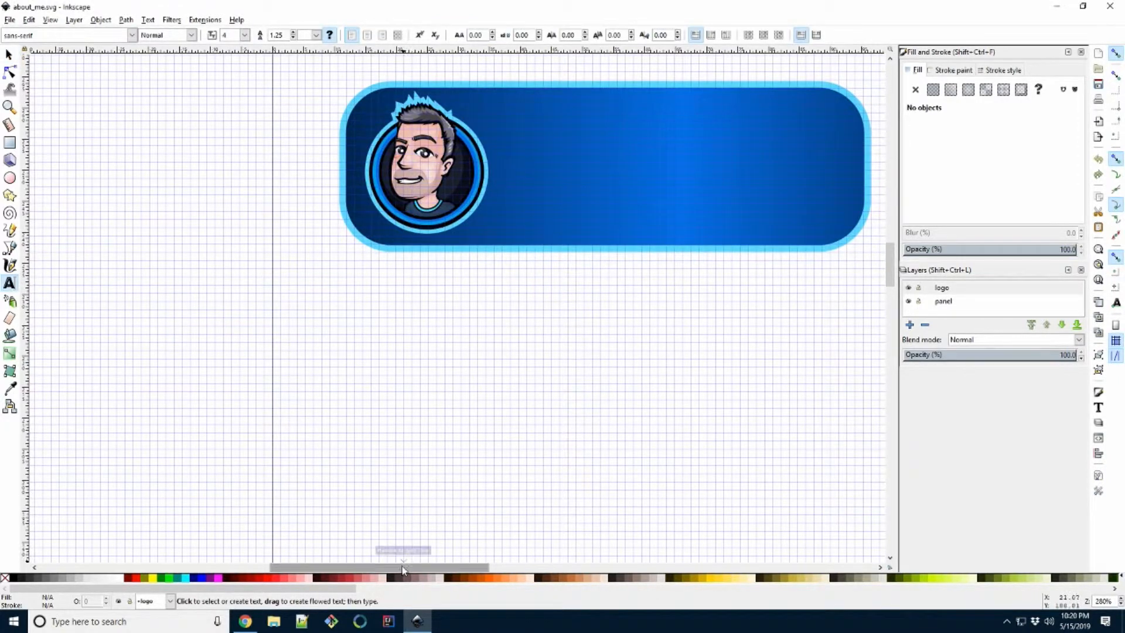
pyautogui.moveTo(405, 567); pyautogui.dragTo(475, 570)
pyautogui.scroll(2, 697, 390)
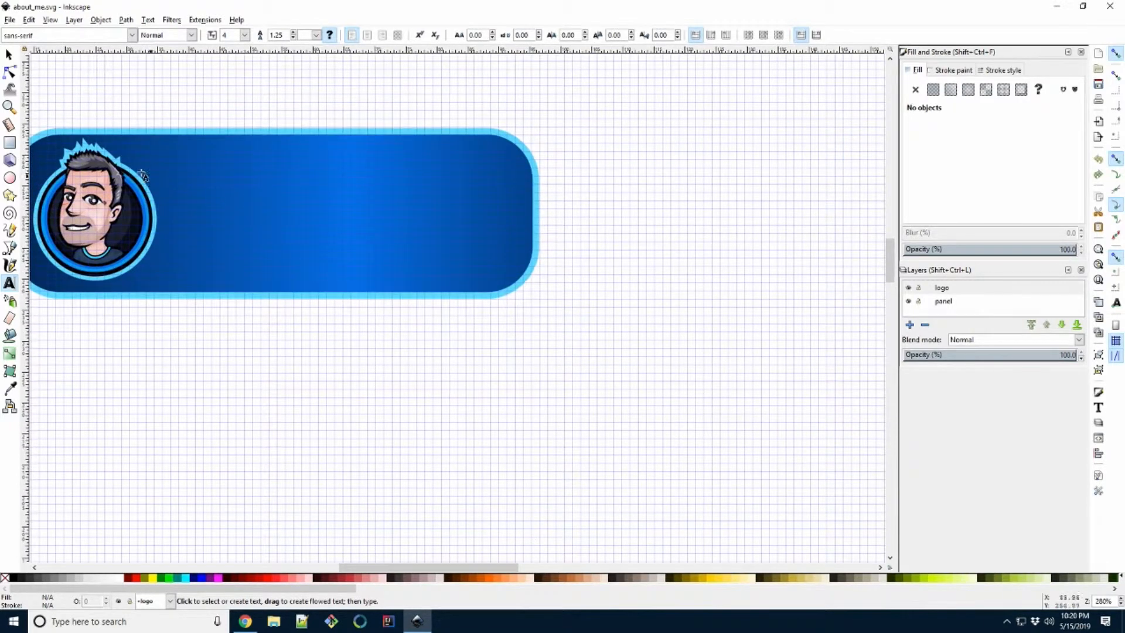
pyautogui.click(177, 161)
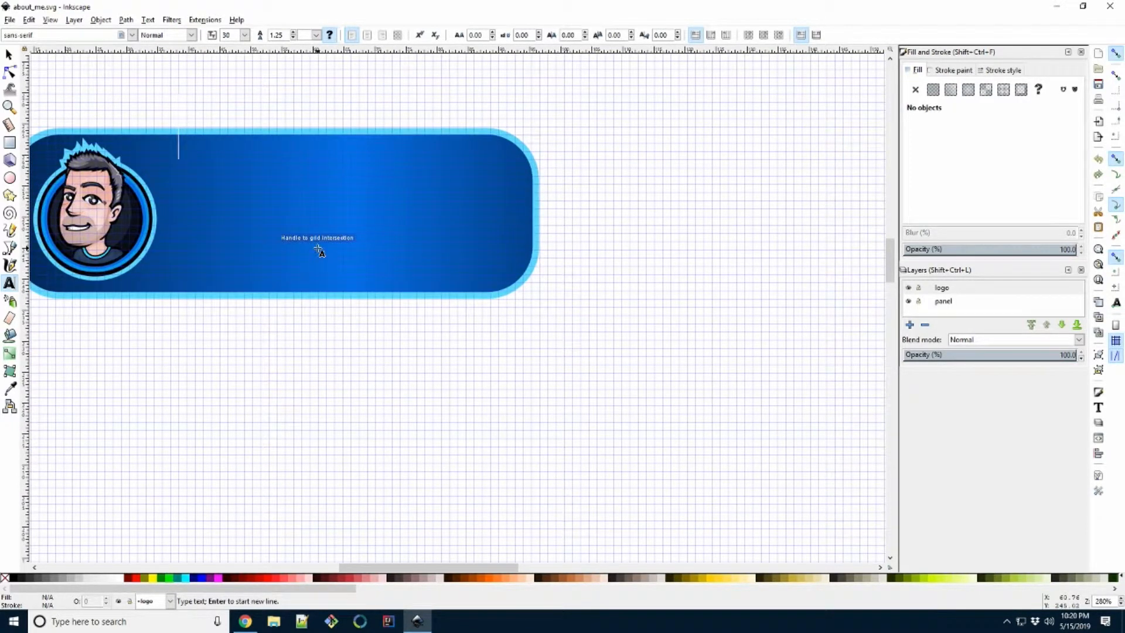
pyautogui.write('About')
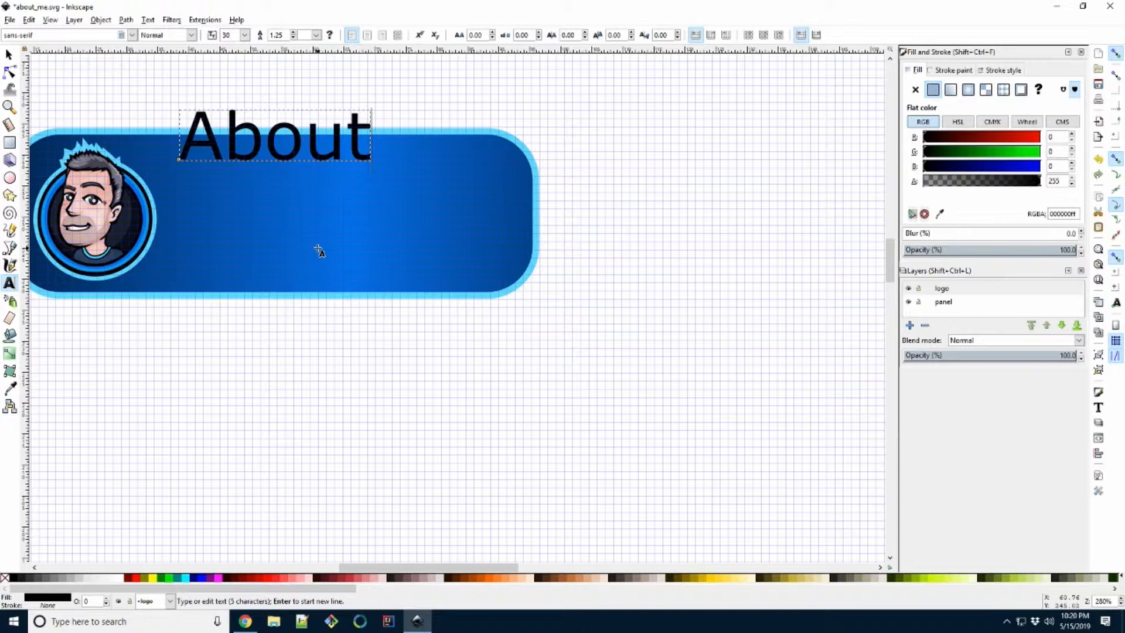
pyautogui.press('BackSpace')
pyautogui.press('BackSpace')
pyautogui.press('BackSpace')
pyautogui.press('BackSpace')
pyautogui.write('B')
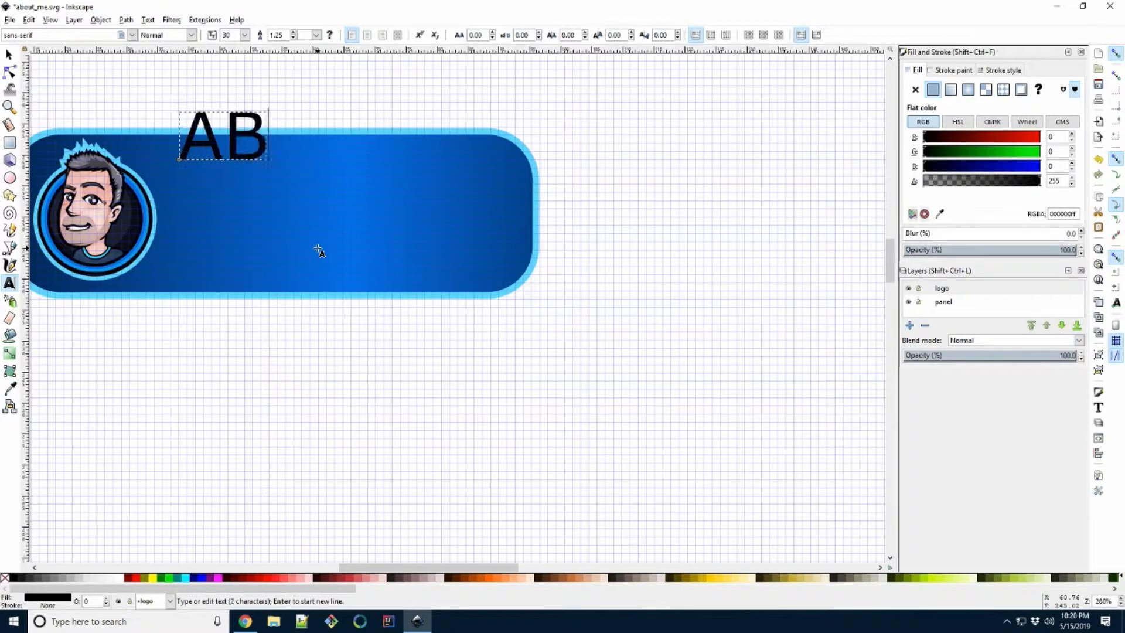
pyautogui.write('OUT ME')
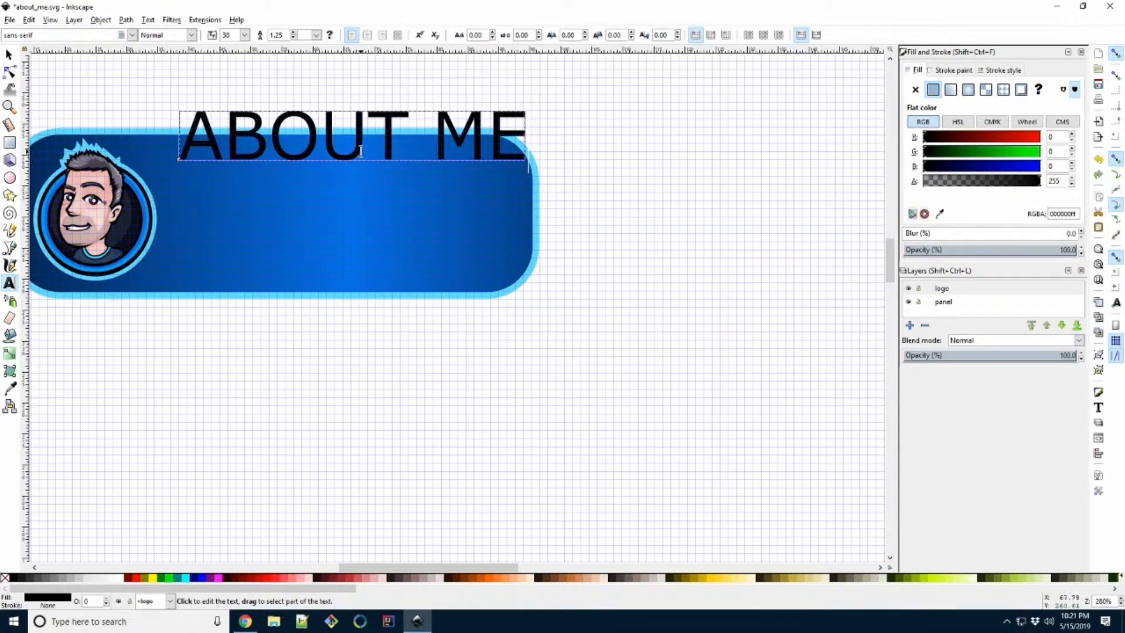
# - Set the ABOUT ME text in American Captain and move it inside the panel to about X 39.6, Y 252.7 mm
pyautogui.moveTo(522, 138); pyautogui.dragTo(199, 125)
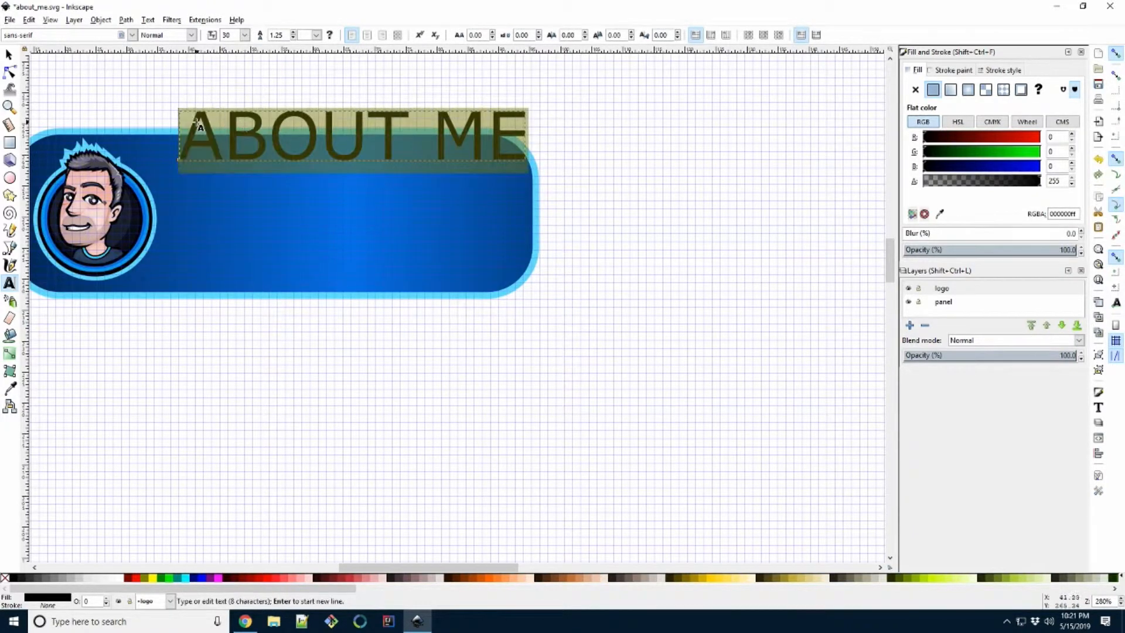
pyautogui.click(133, 35)
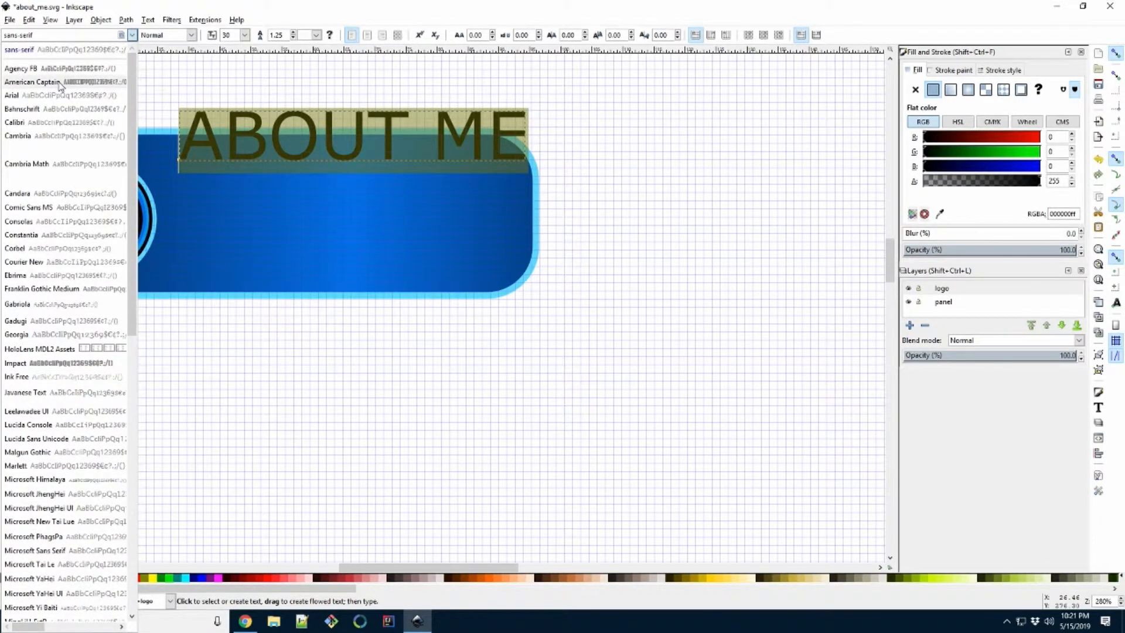
pyautogui.click(58, 84)
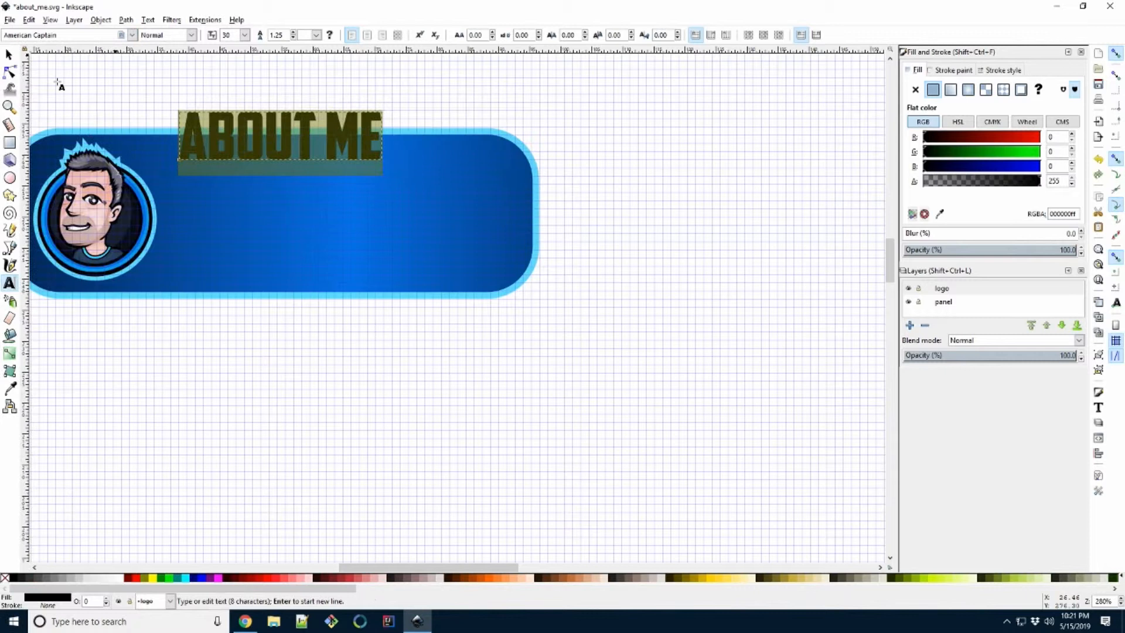
pyautogui.press('F1')
pyautogui.moveTo(229, 151); pyautogui.dragTo(237, 188)
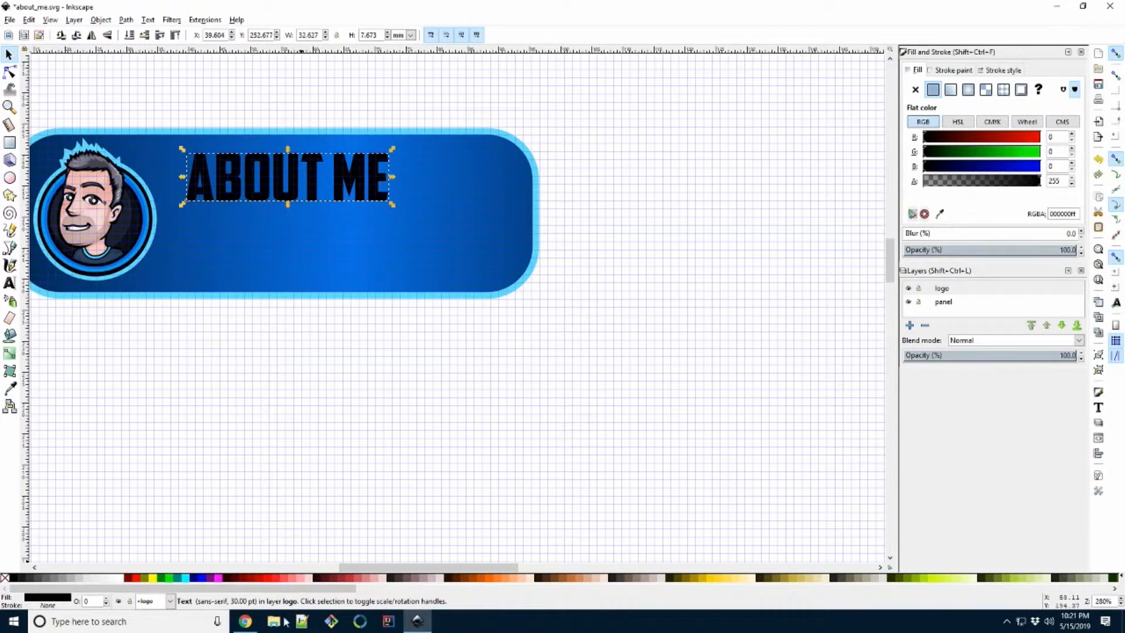
# - Compare with the Twitch page panels and give the ABOUT ME text a flat light blue stroke (59d8ffff) sampled from the logo's ring
pyautogui.click(245, 621)
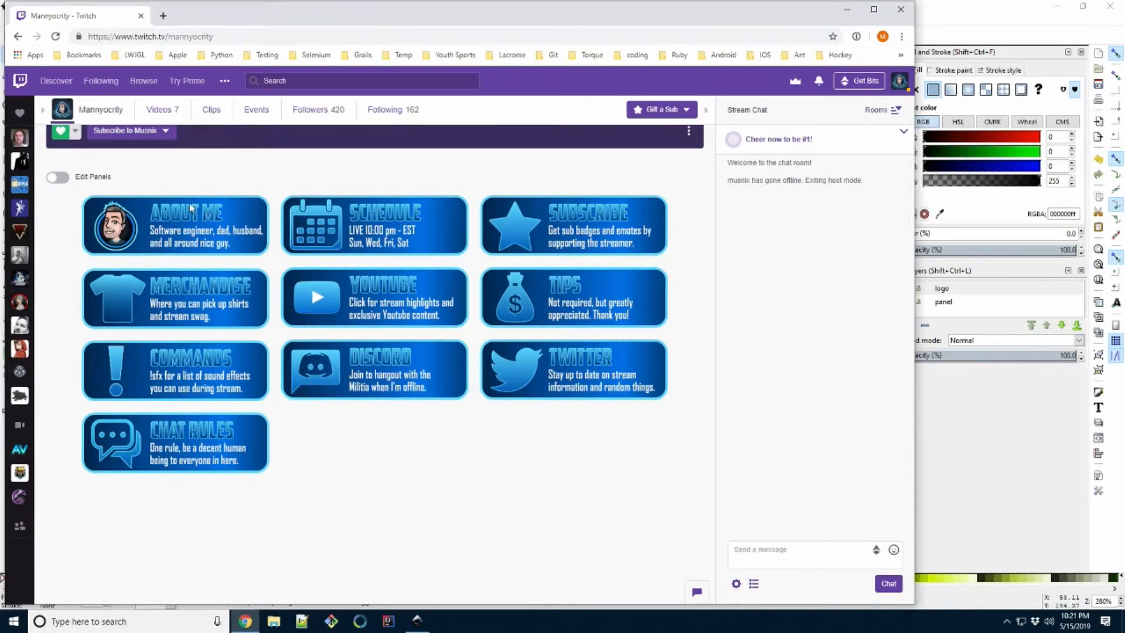
pyautogui.click(417, 621)
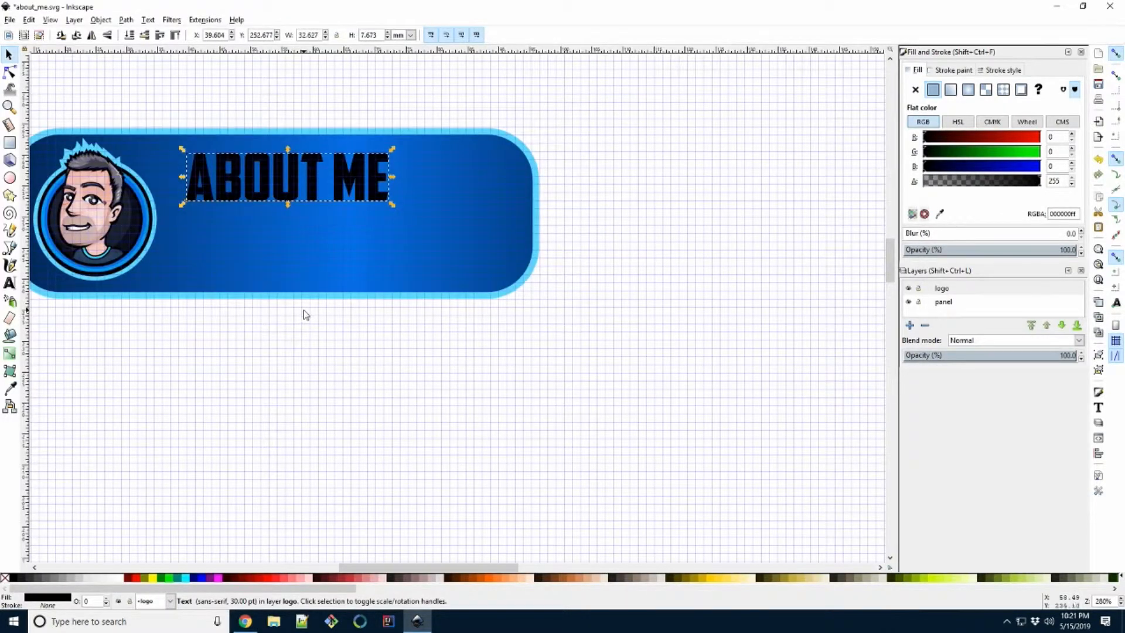
pyautogui.click(221, 182)
pyautogui.click(949, 70)
pyautogui.click(933, 90)
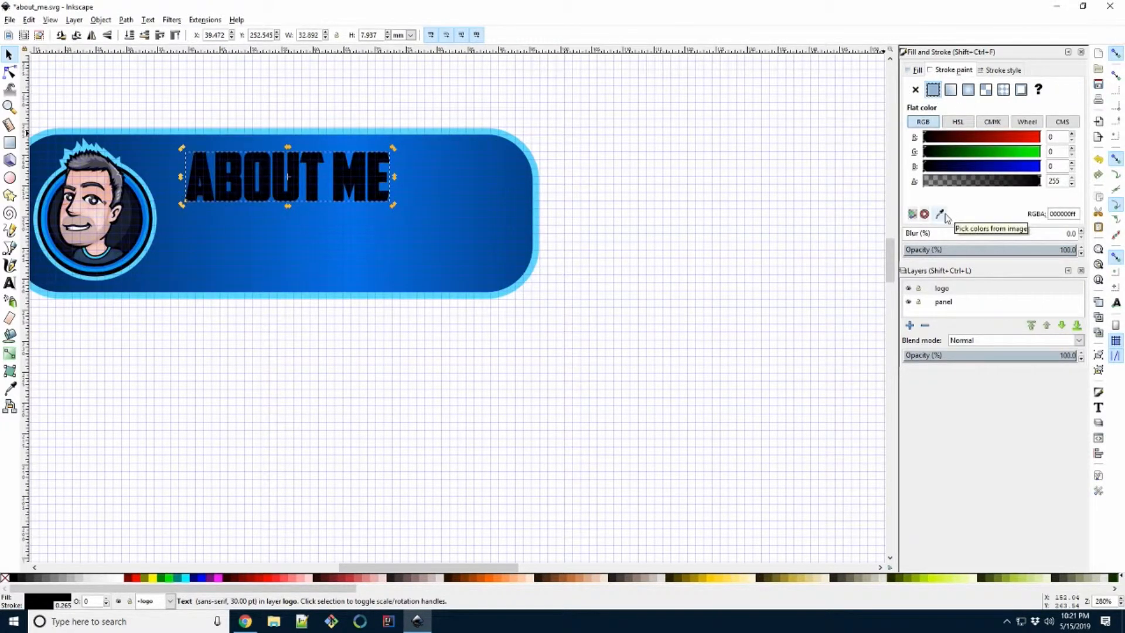
pyautogui.click(940, 215)
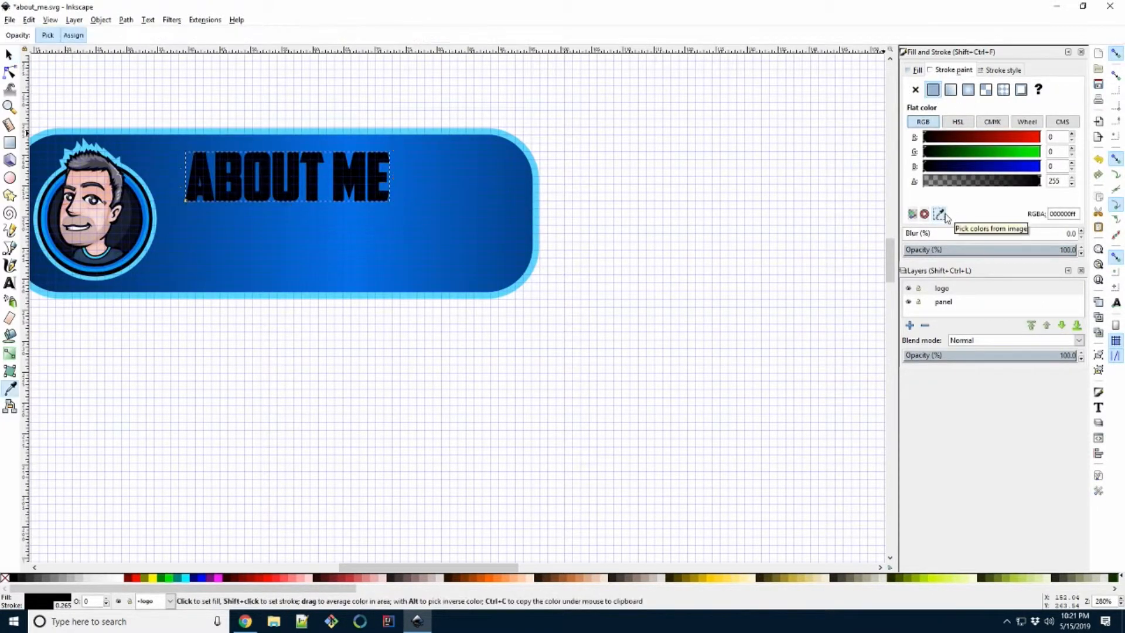
pyautogui.click(129, 169)
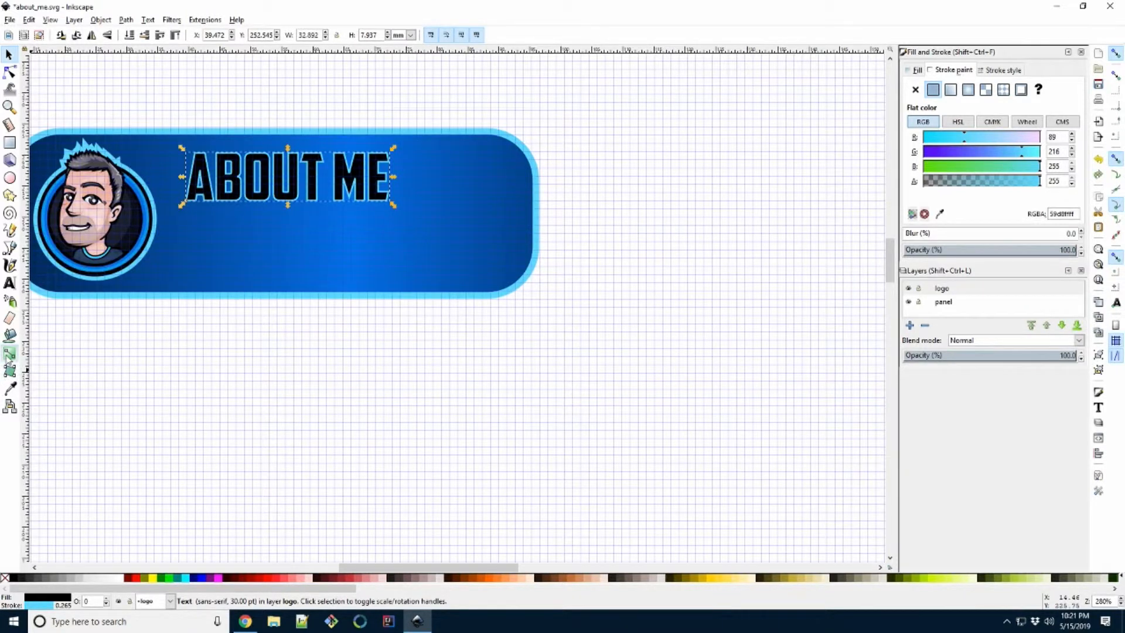
# - Draw a vertical linear gradient fill from the top to the bottom of the ABOUT ME text and compare it with the Twitch panels
pyautogui.click(9, 353)
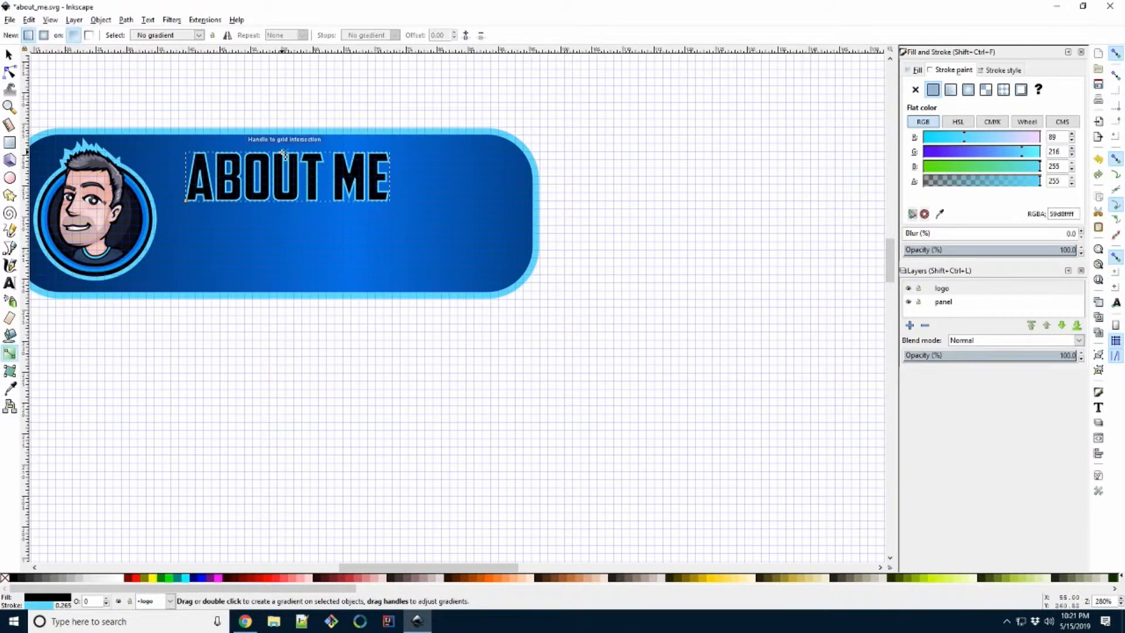
pyautogui.moveTo(283, 159); pyautogui.dragTo(286, 204)
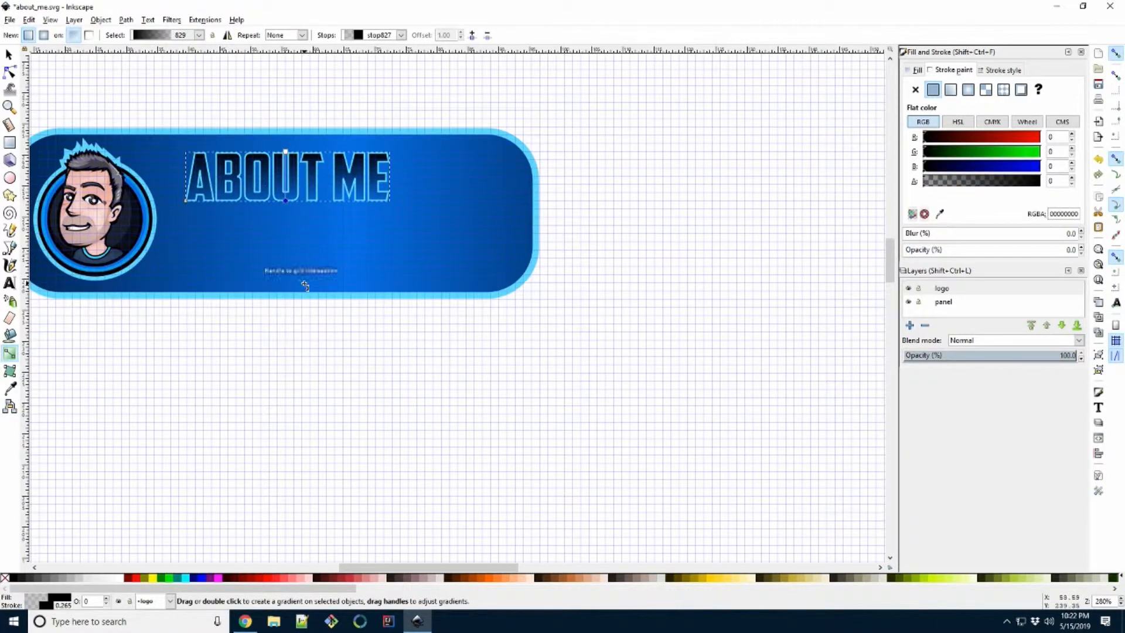
pyautogui.click(245, 621)
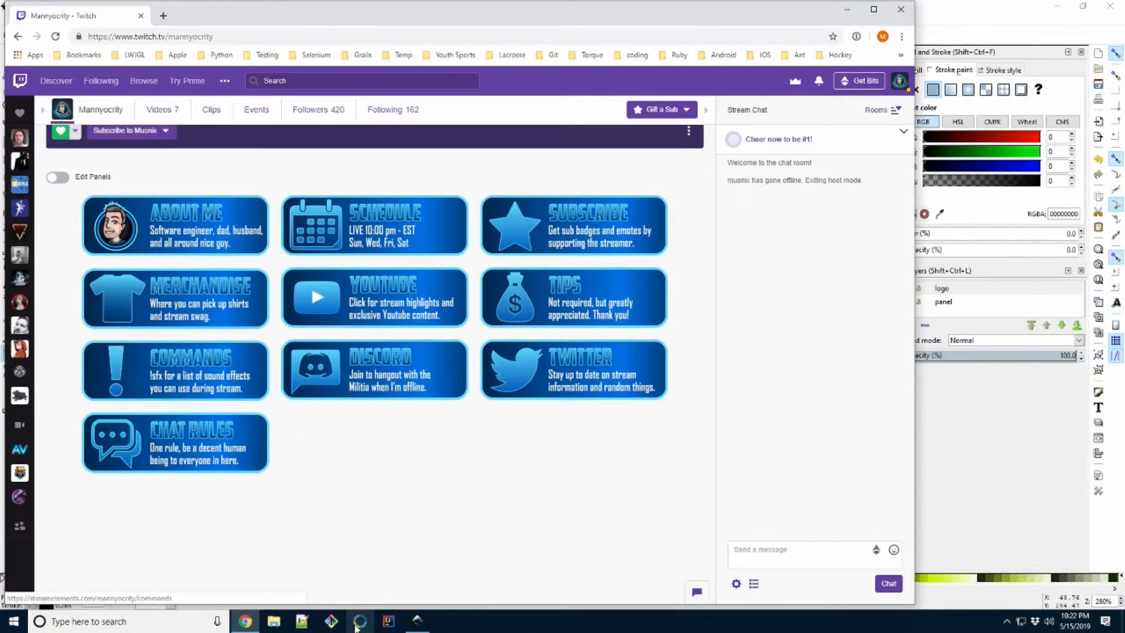
pyautogui.click(417, 621)
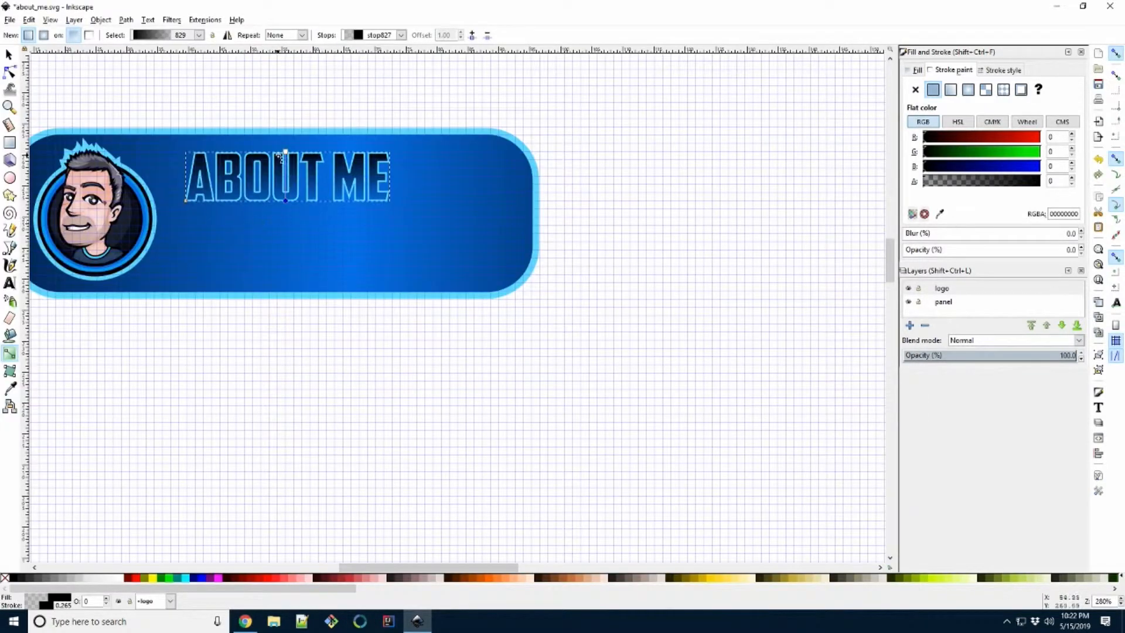
# - Color the ABOUT ME gradient's top stop light blue (59d8ffff) and bottom stop blue (0071e8ff) from the logo's rings, and compare with the Twitch panels
pyautogui.click(286, 152)
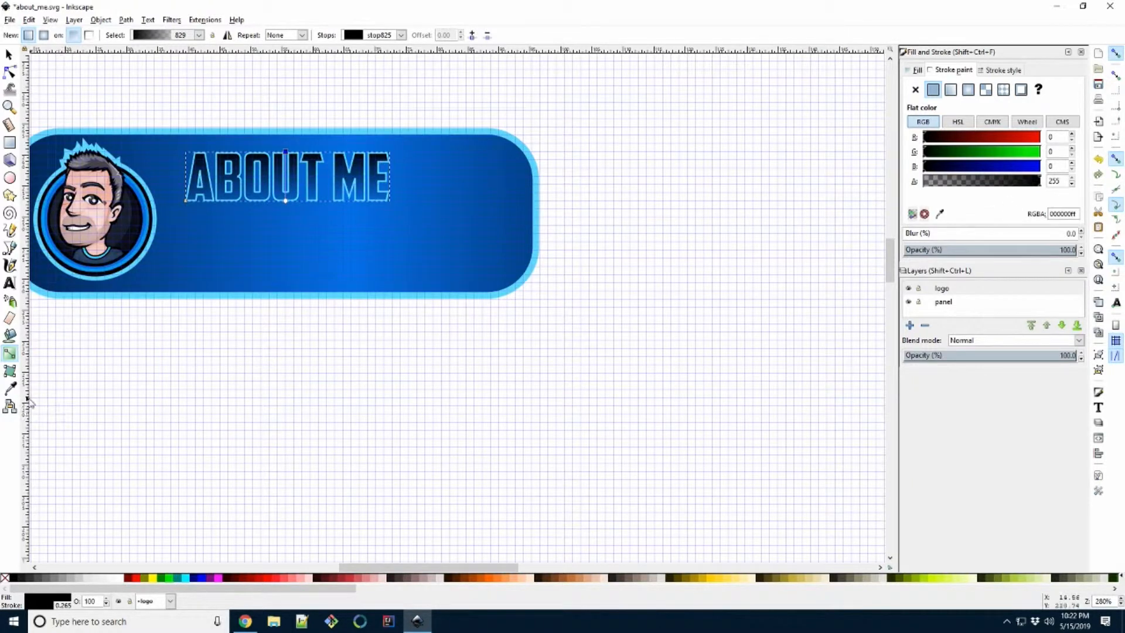
pyautogui.click(10, 389)
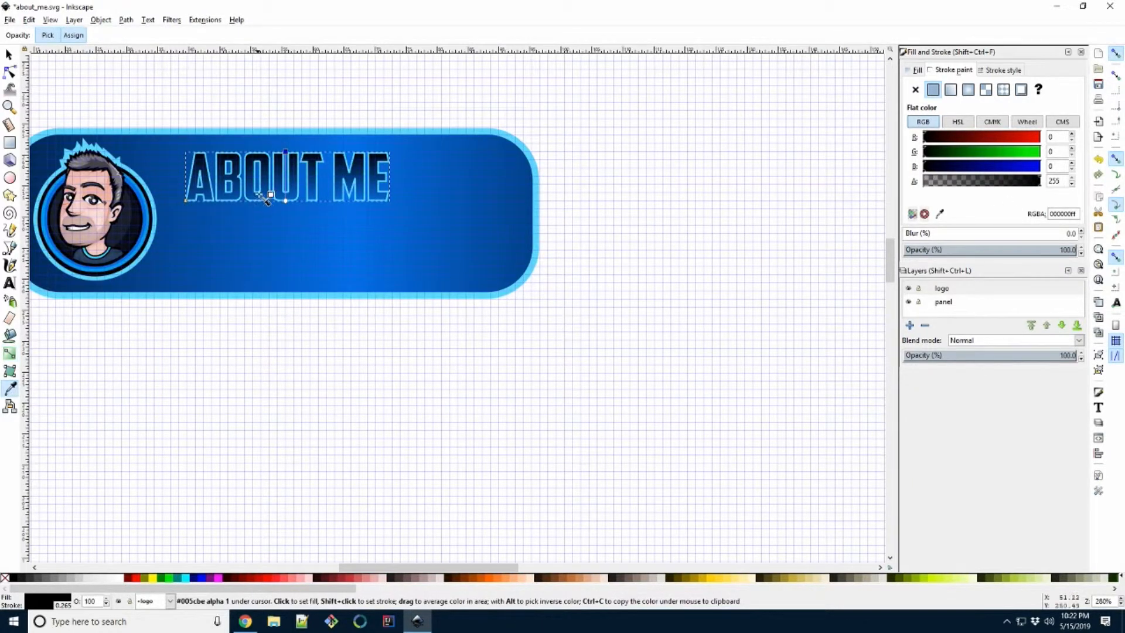
pyautogui.click(154, 200)
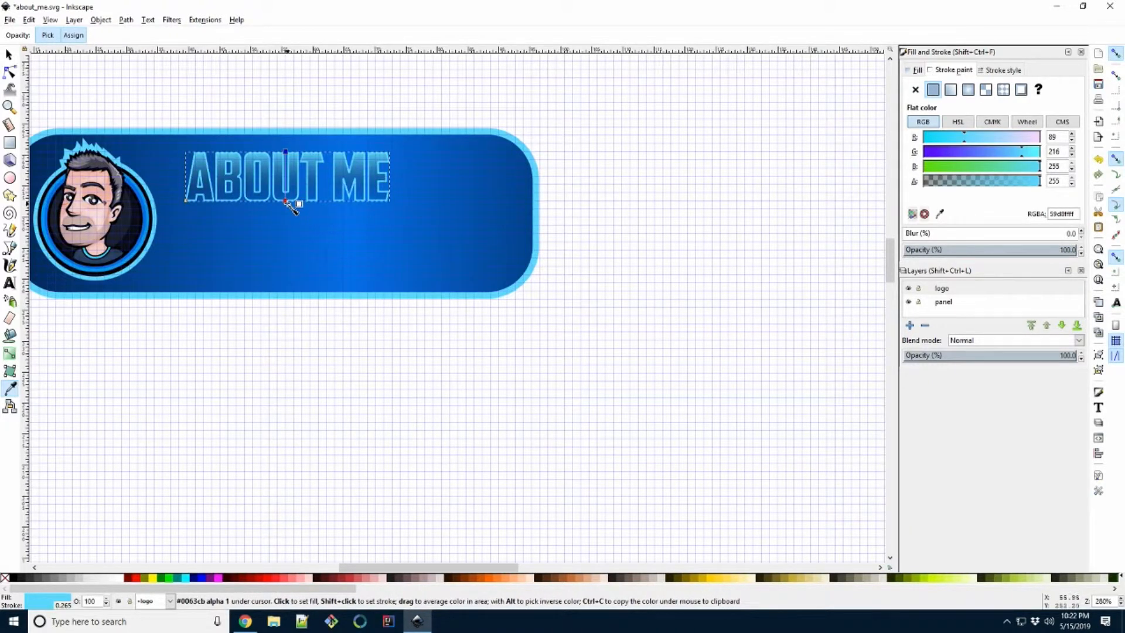
pyautogui.click(286, 202)
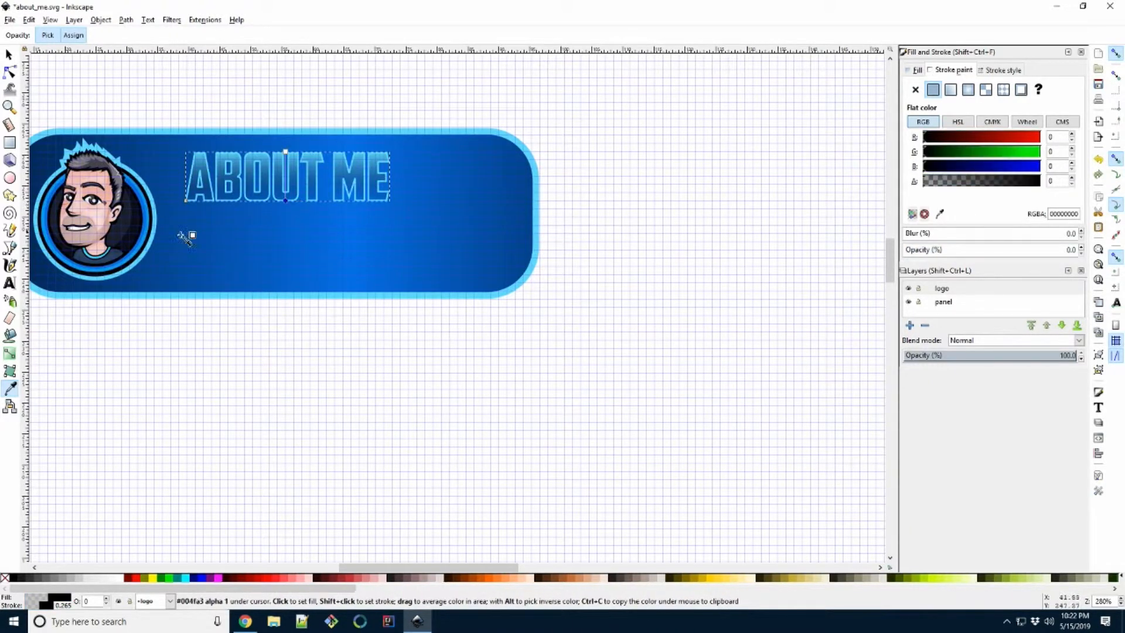
pyautogui.click(148, 218)
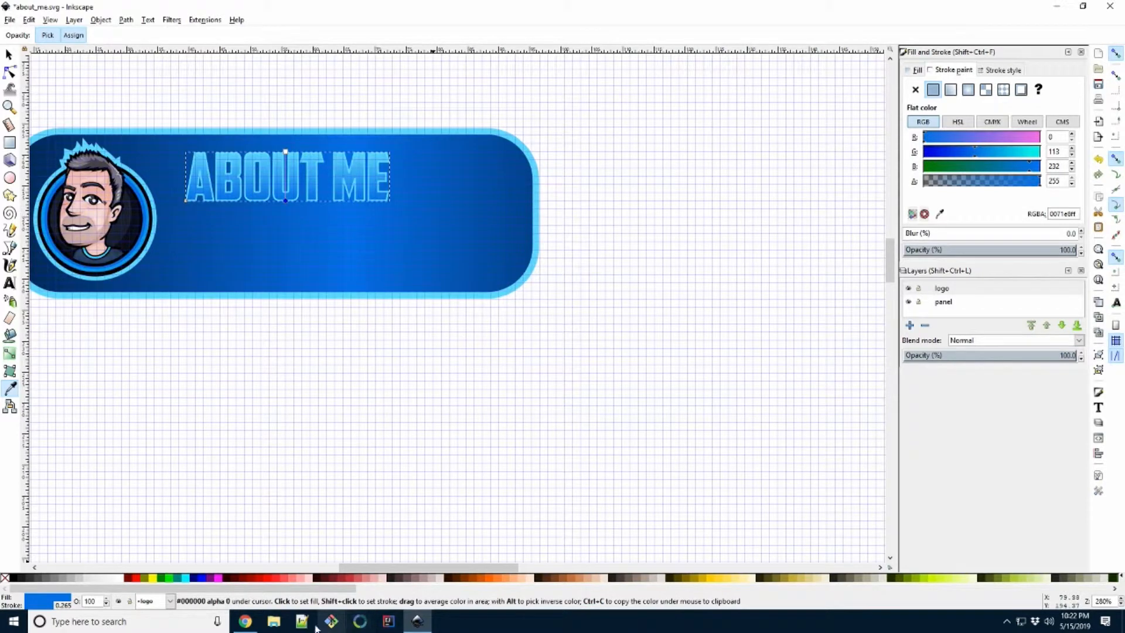
pyautogui.click(245, 622)
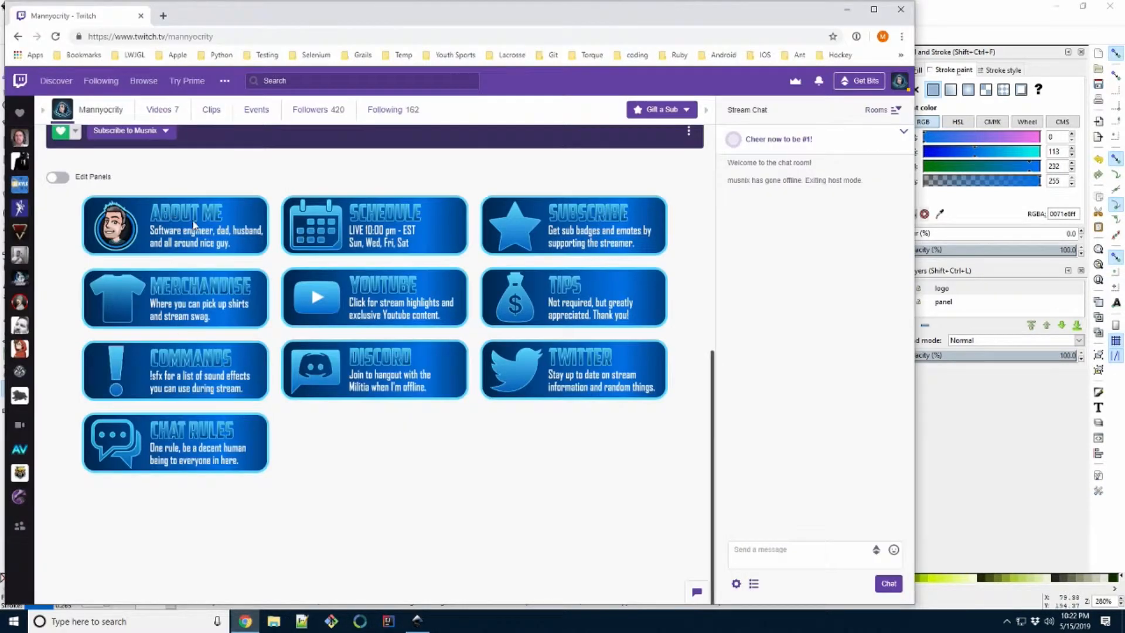
pyautogui.click(406, 622)
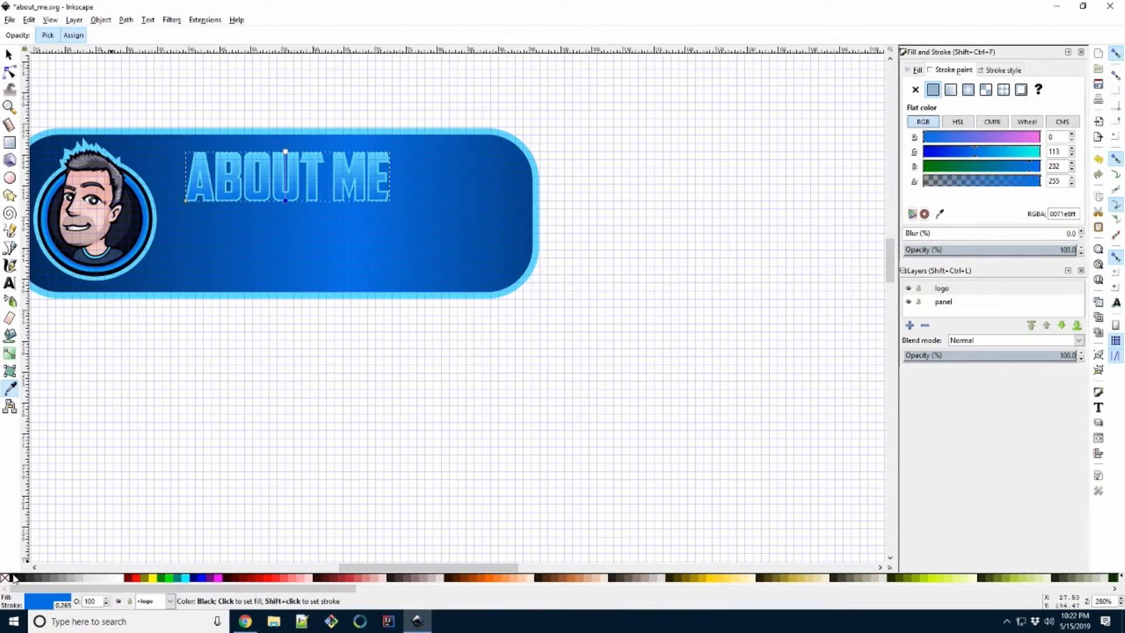
# - Try black on the title gradient's bottom stop, resample 0071e8ff from the logo's inner ring, and compare with the Twitch panels
pyautogui.click(14, 579)
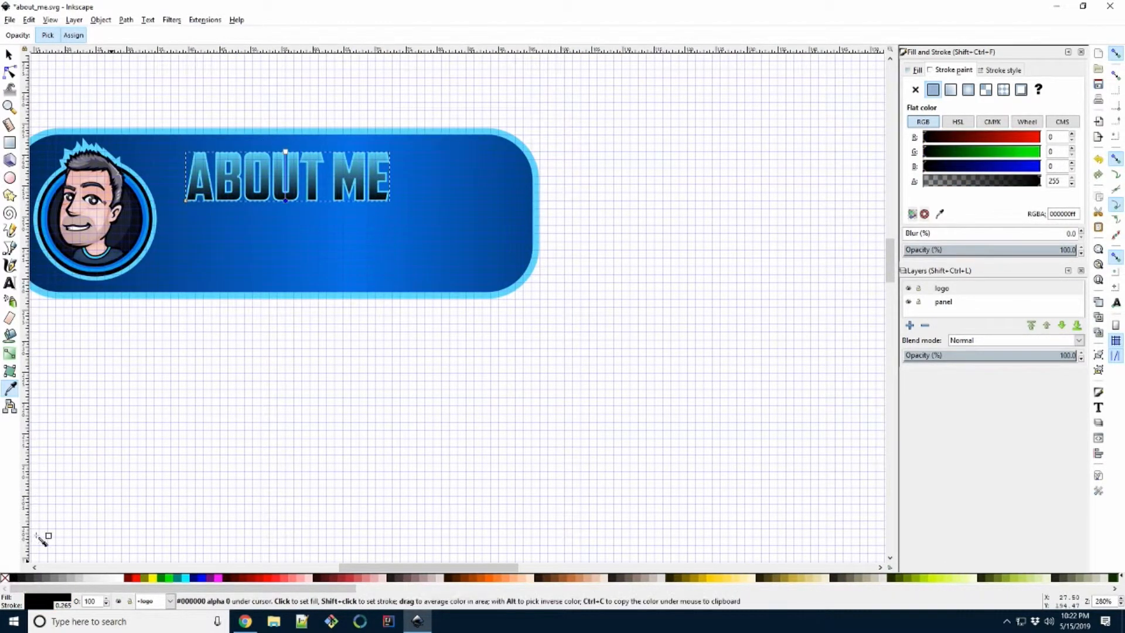
pyautogui.click(146, 206)
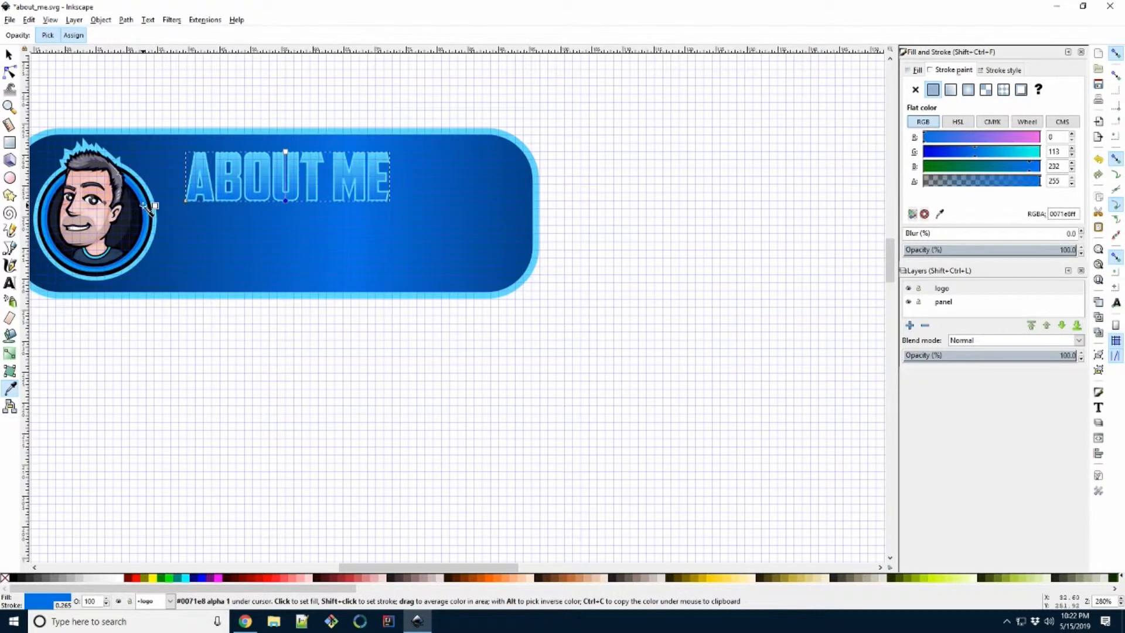
pyautogui.click(245, 621)
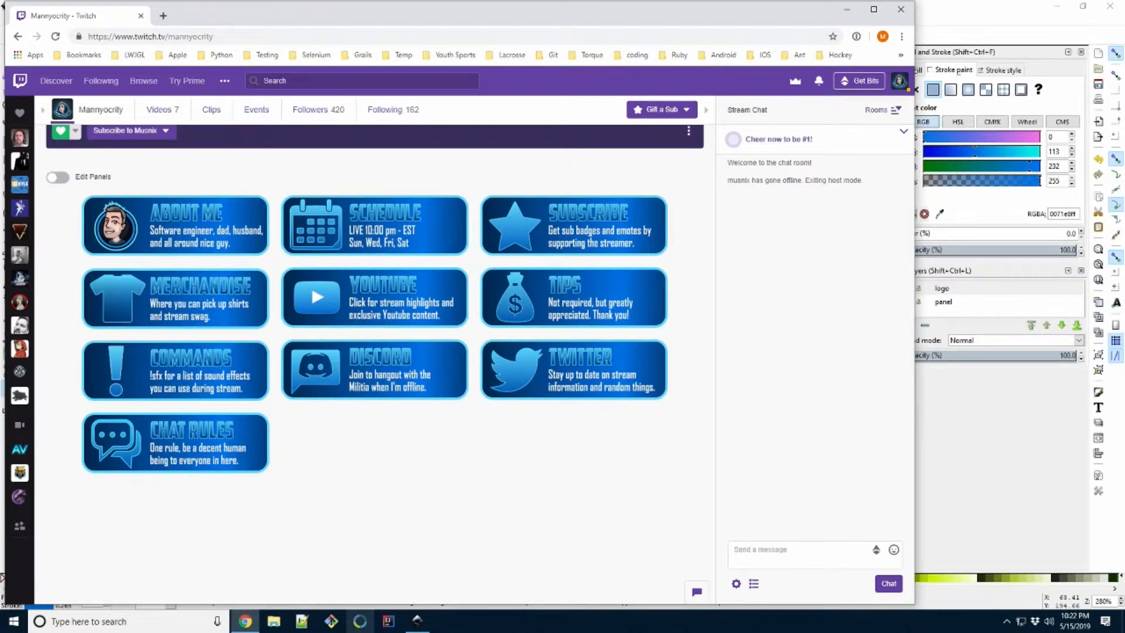
pyautogui.click(418, 623)
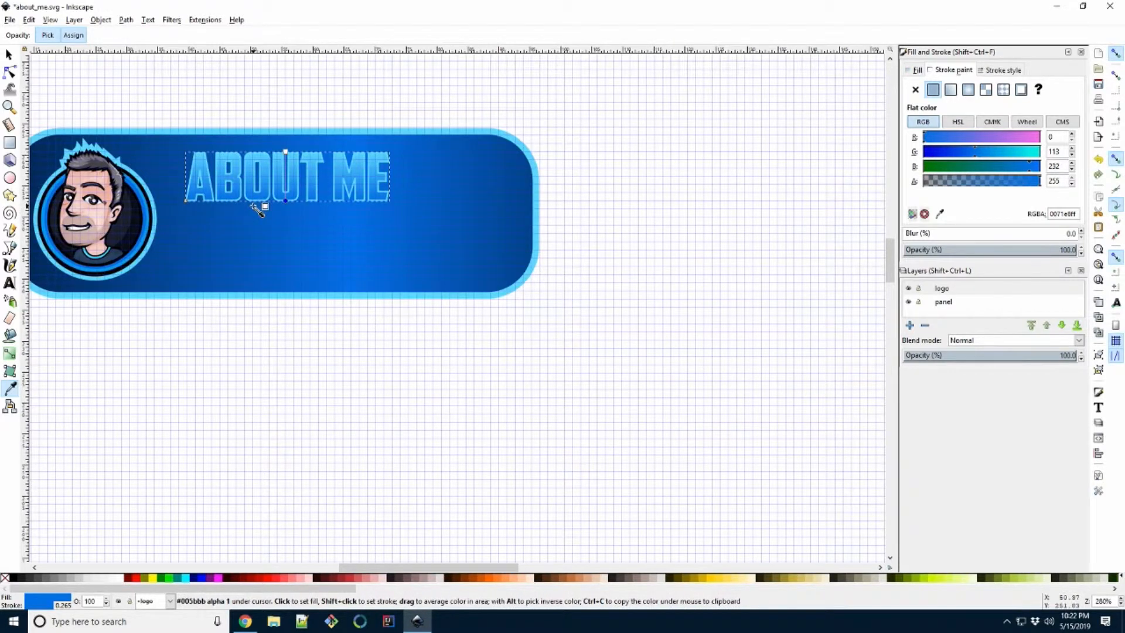
# - Check the description wording on the Twitch panels and add the text Software below the ABOUT ME title
pyautogui.click(9, 286)
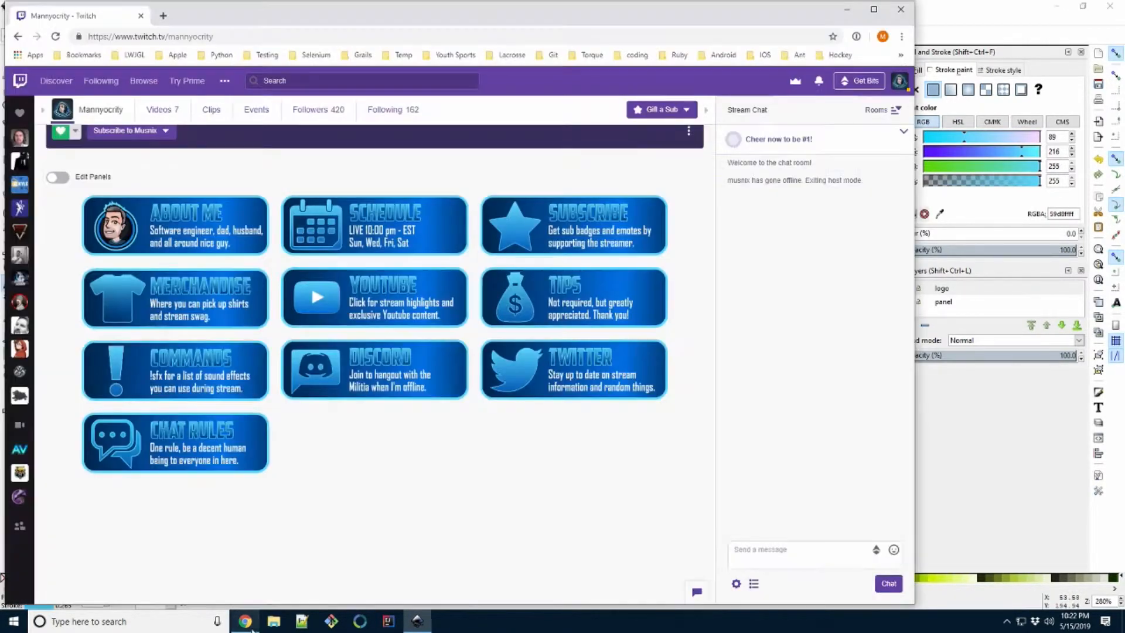
pyautogui.click(245, 621)
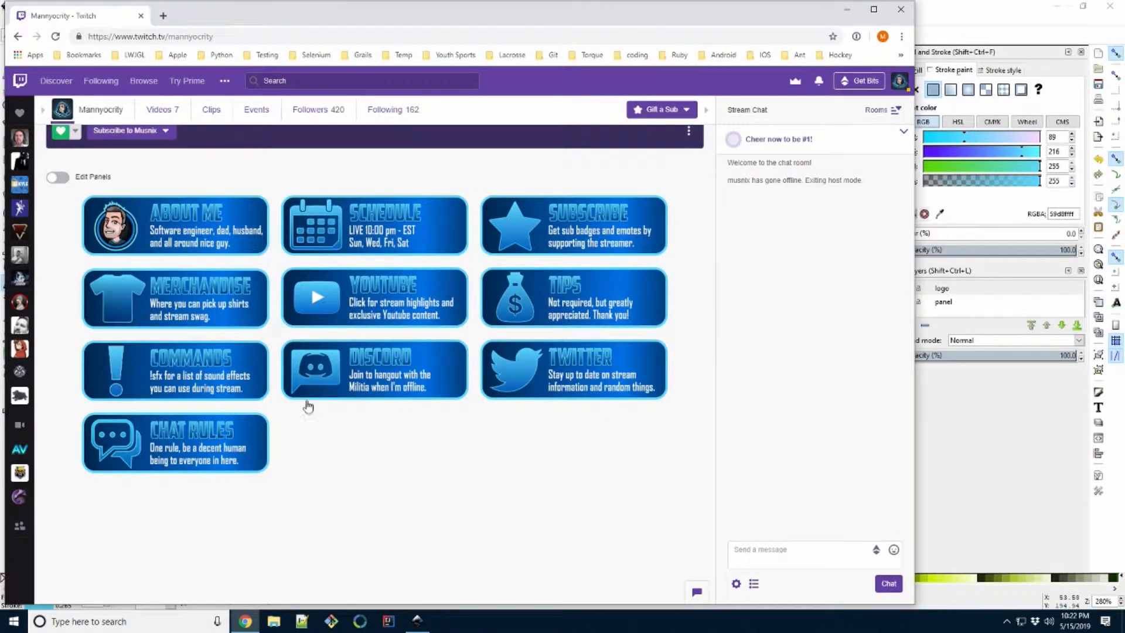
pyautogui.click(418, 621)
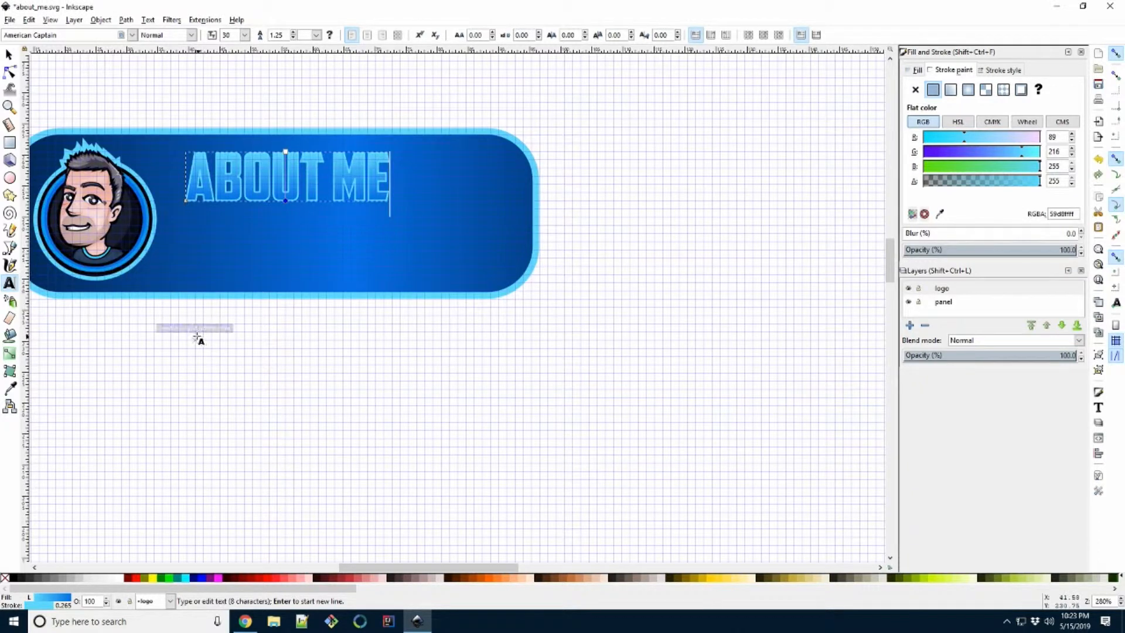
pyautogui.click(179, 253)
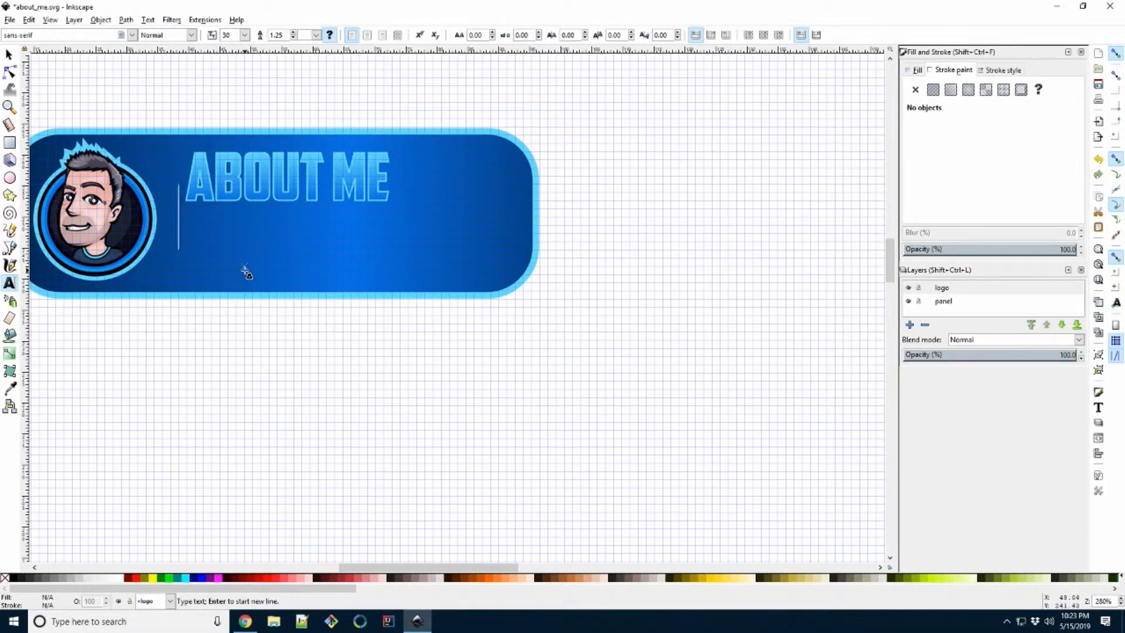
pyautogui.write('Softwarte')
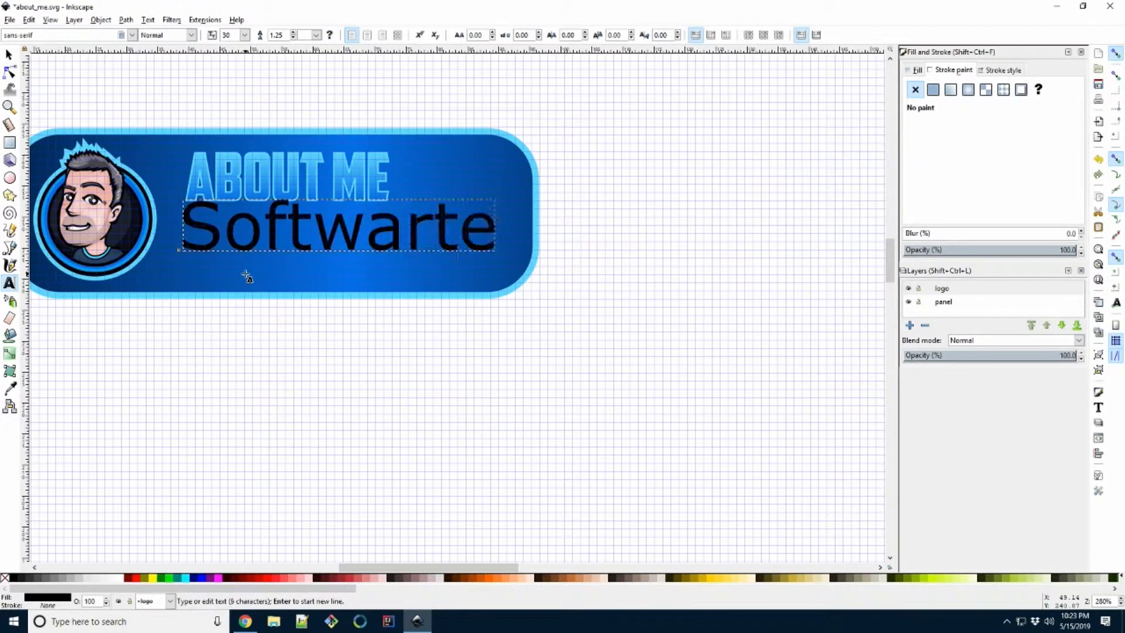
pyautogui.press('BackSpace')
pyautogui.press('BackSpace')
pyautogui.write('e')
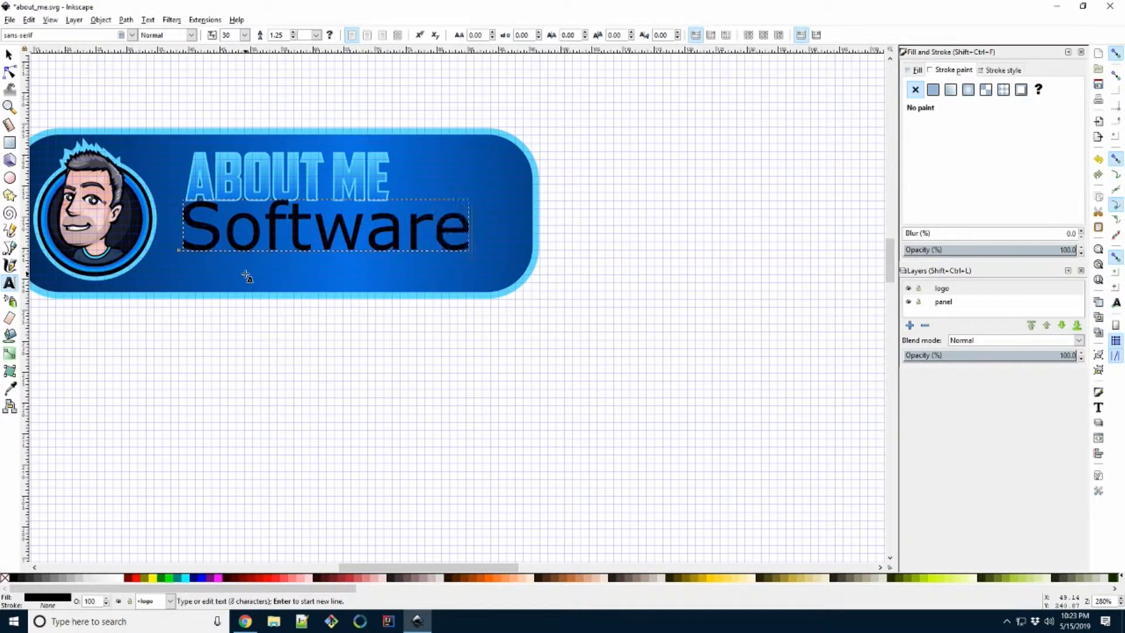
# - Set the Software text in Agency FB at size 14
pyautogui.moveTo(471, 230); pyautogui.dragTo(175, 225)
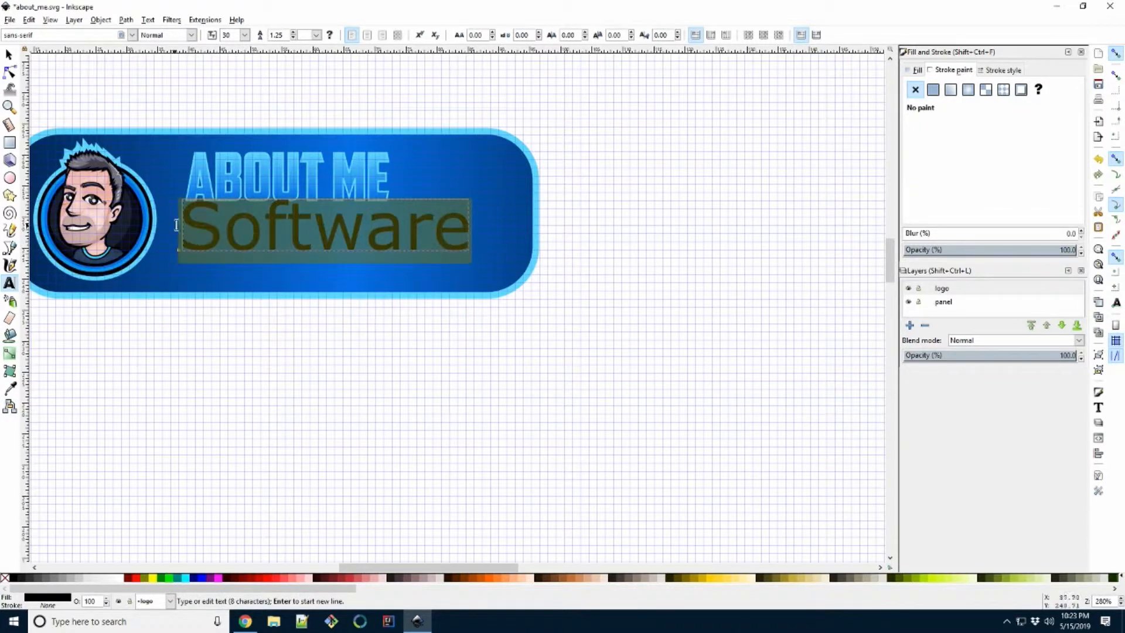
pyautogui.click(132, 34)
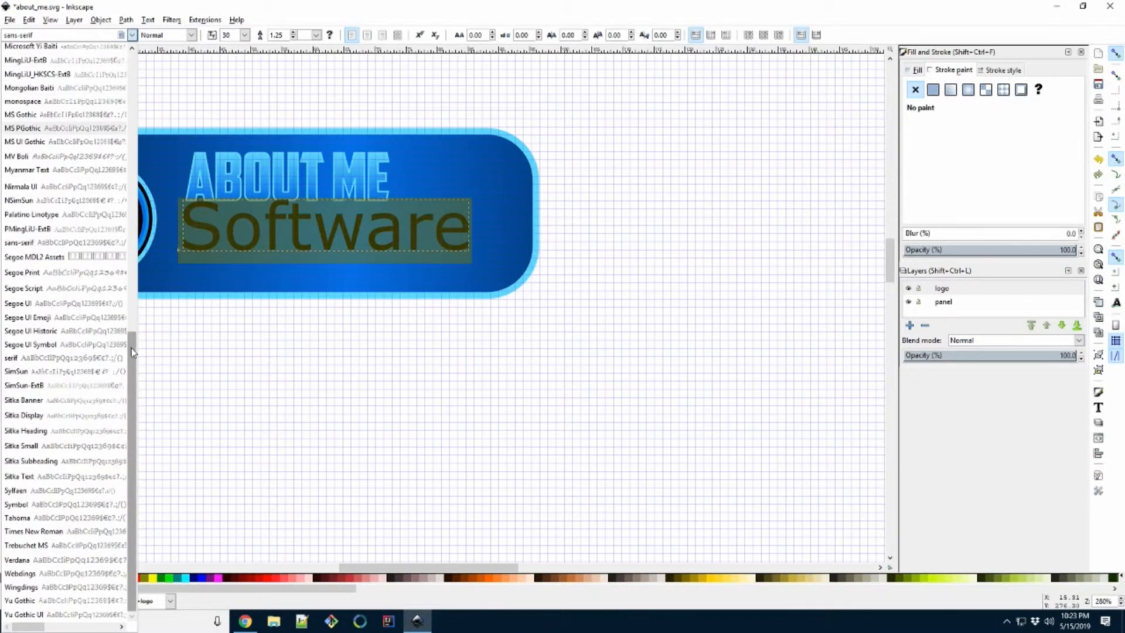
pyautogui.moveTo(134, 352); pyautogui.dragTo(134, 76)
pyautogui.click(73, 87)
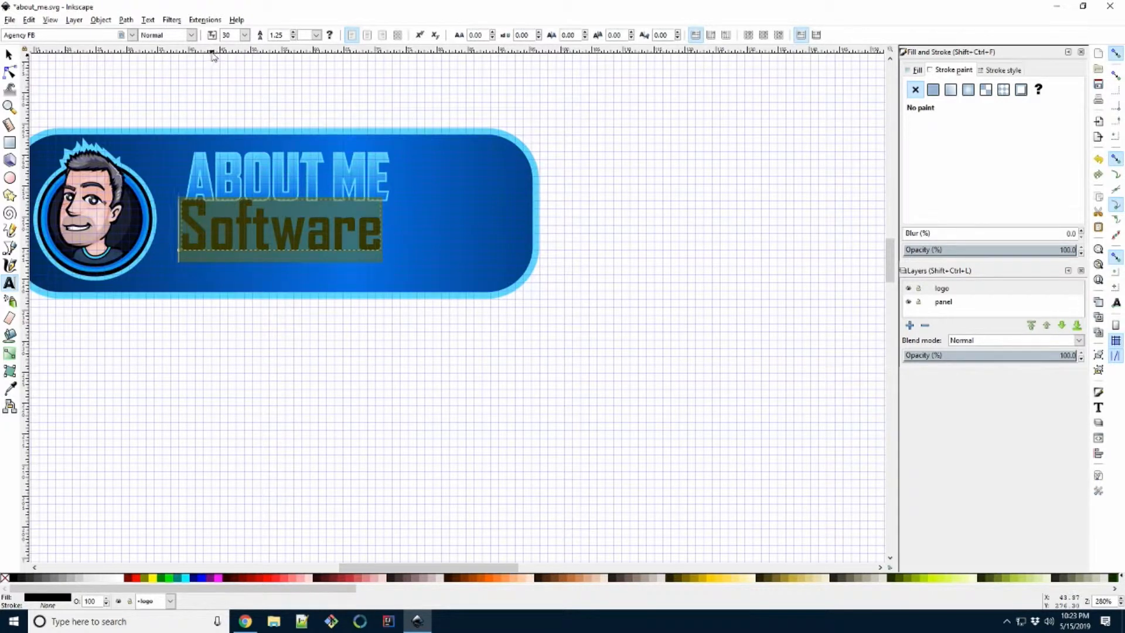
pyautogui.write('14')
pyautogui.press('Return')
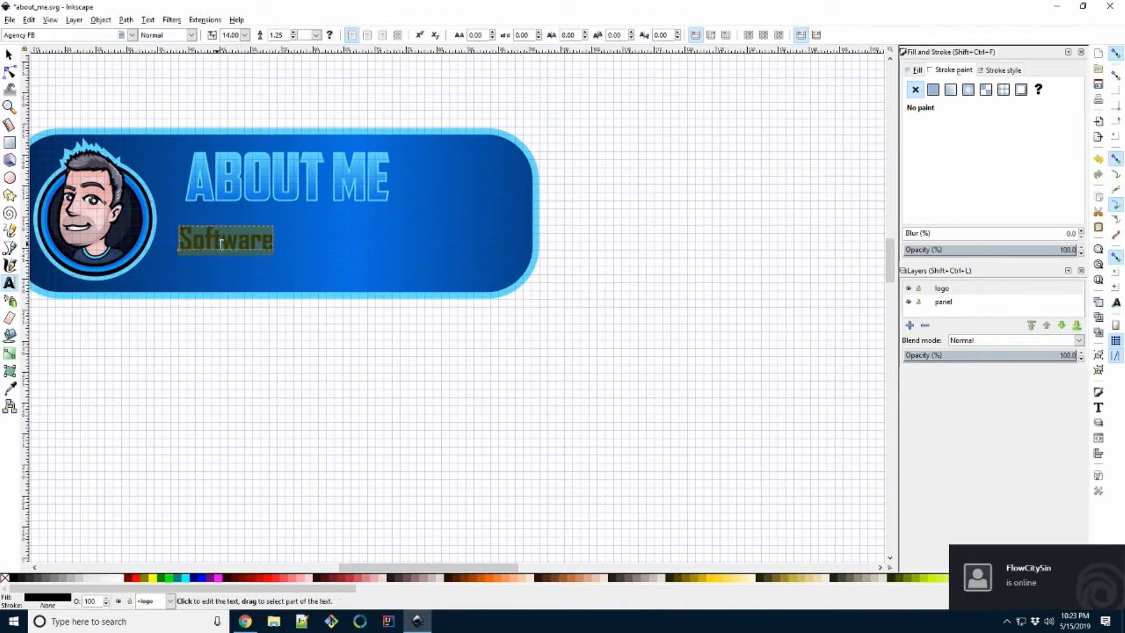
# - Extend the description to read "Software engineer, dad, husband, and all around nice guy."
pyautogui.click(258, 240)
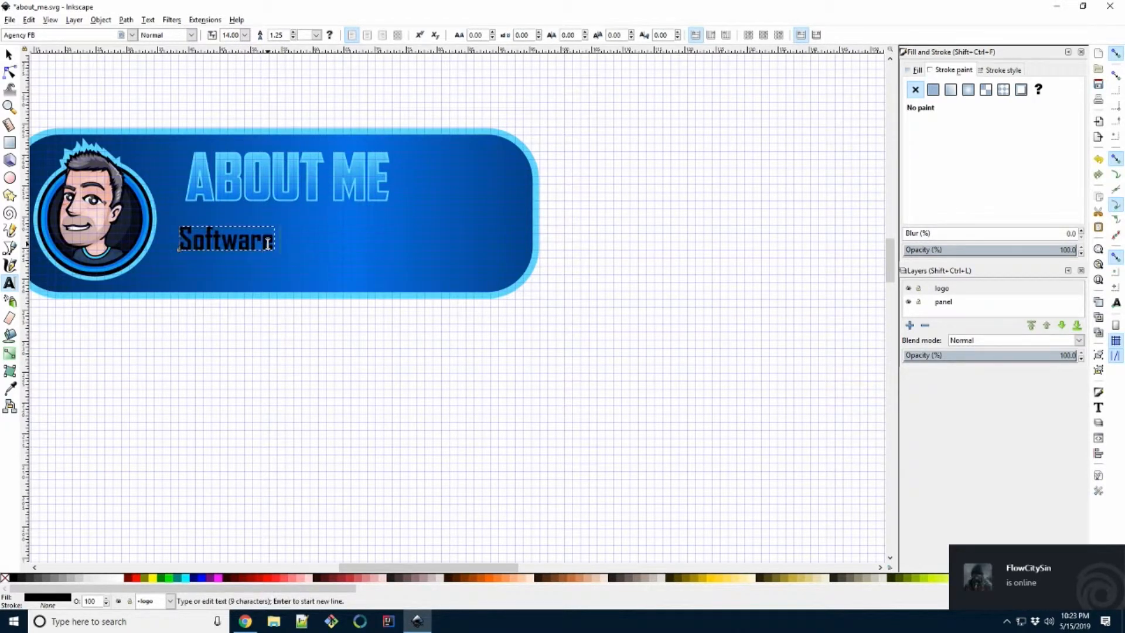
pyautogui.write('engi')
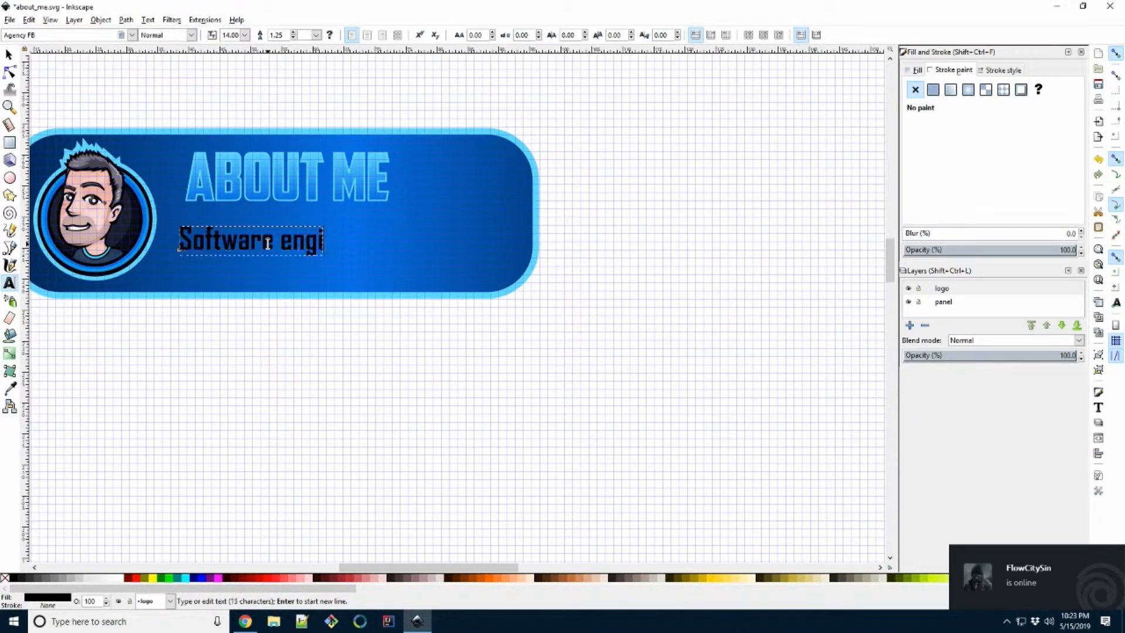
pyautogui.write('neer, ')
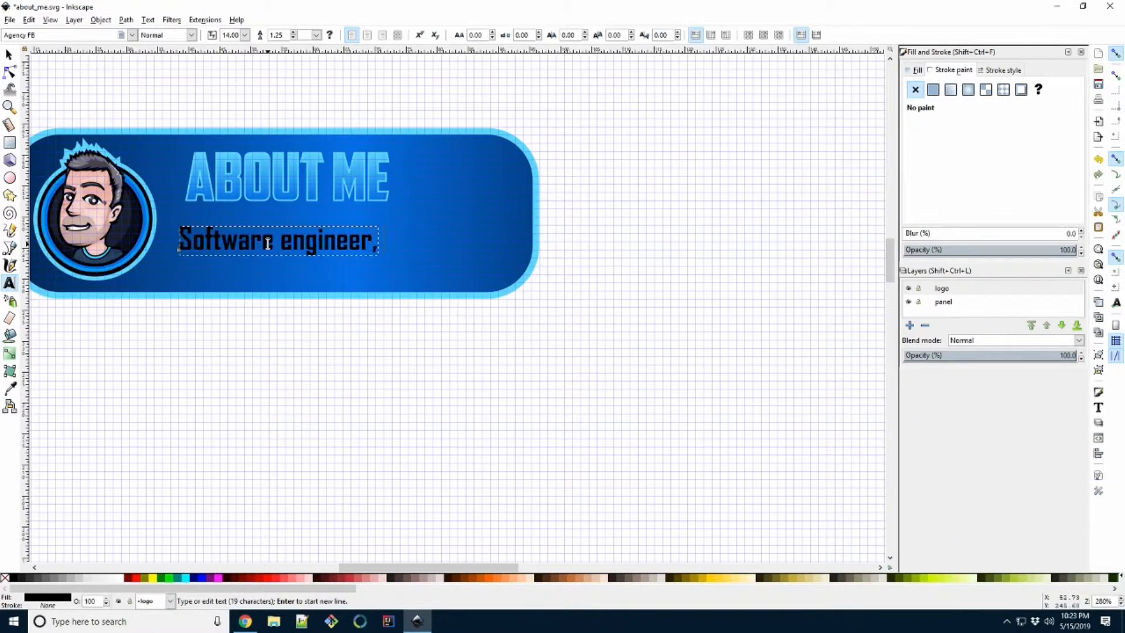
pyautogui.write('dad, hus')
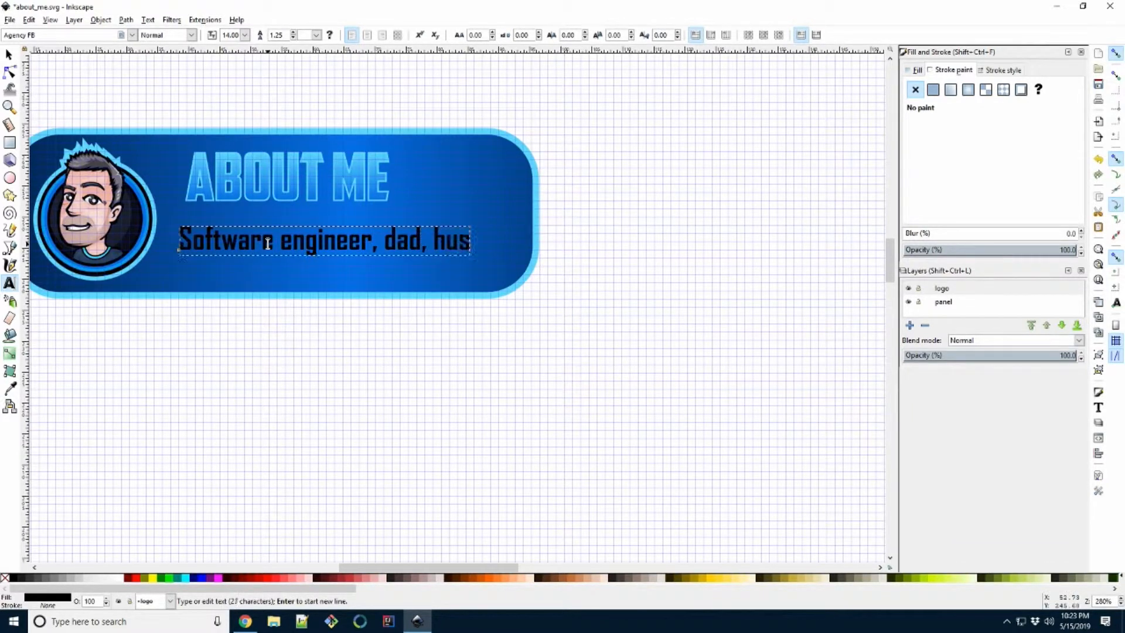
pyautogui.write('ban')
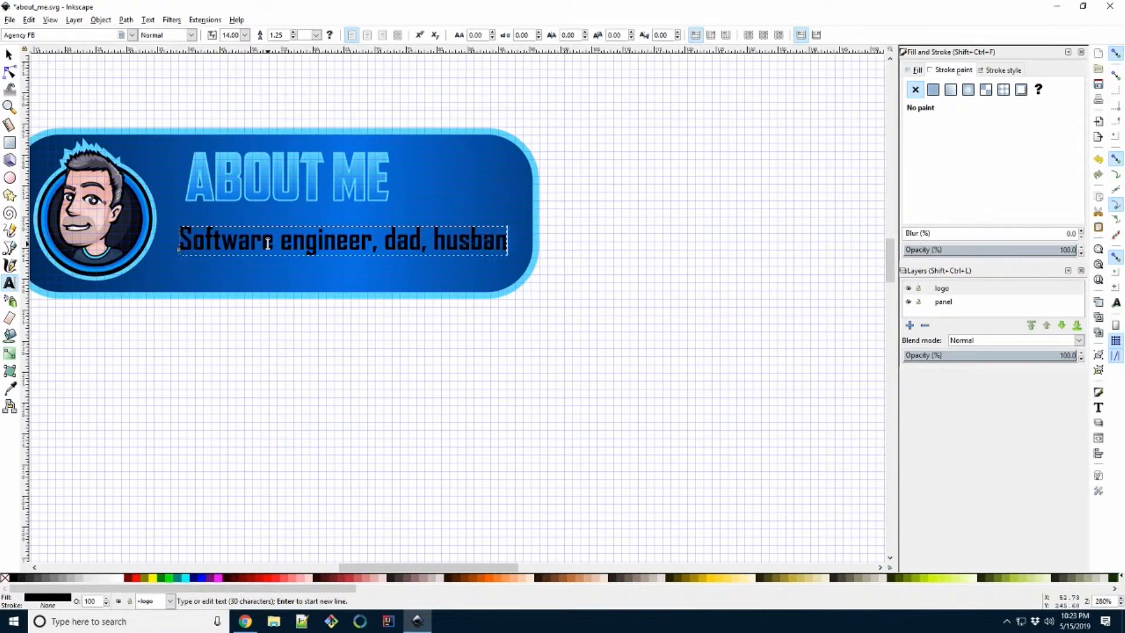
pyautogui.write('d, and al;')
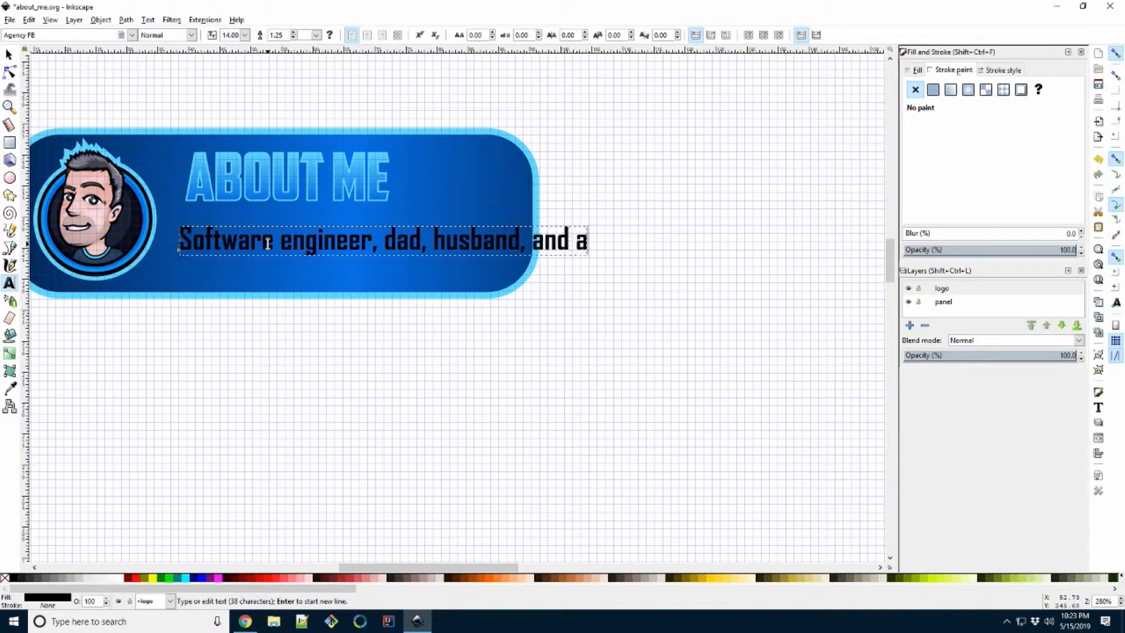
pyautogui.press('BackSpace')
pyautogui.write('l around ncie guy.')
pyautogui.press('Left')
pyautogui.press('Left')
pyautogui.press('Left')
pyautogui.press('Left')
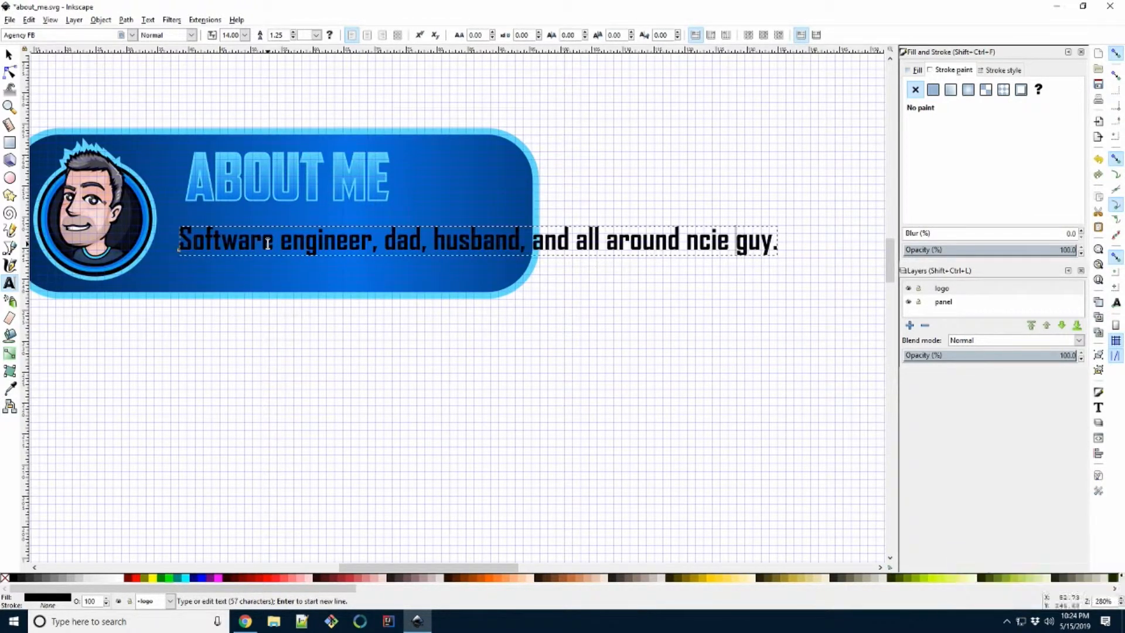
pyautogui.press('BackSpace')
pyautogui.press('BackSpace')
pyautogui.write('ic')
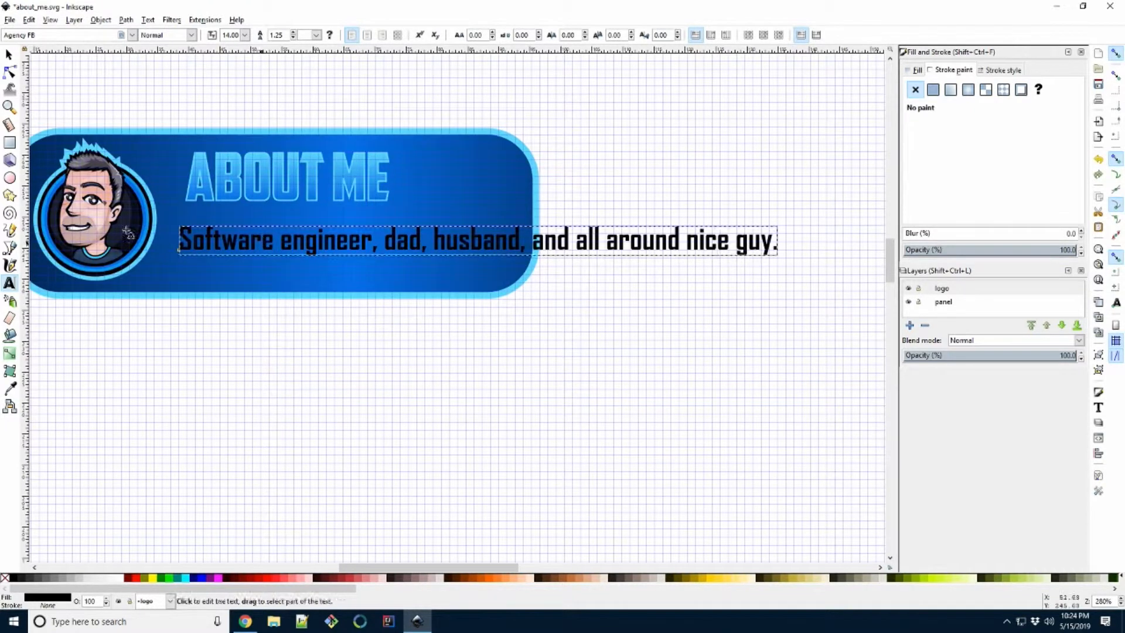
# - Move the description up to just below the ABOUT ME title, at about X 39.0, Y 246.6 mm
pyautogui.press('F1')
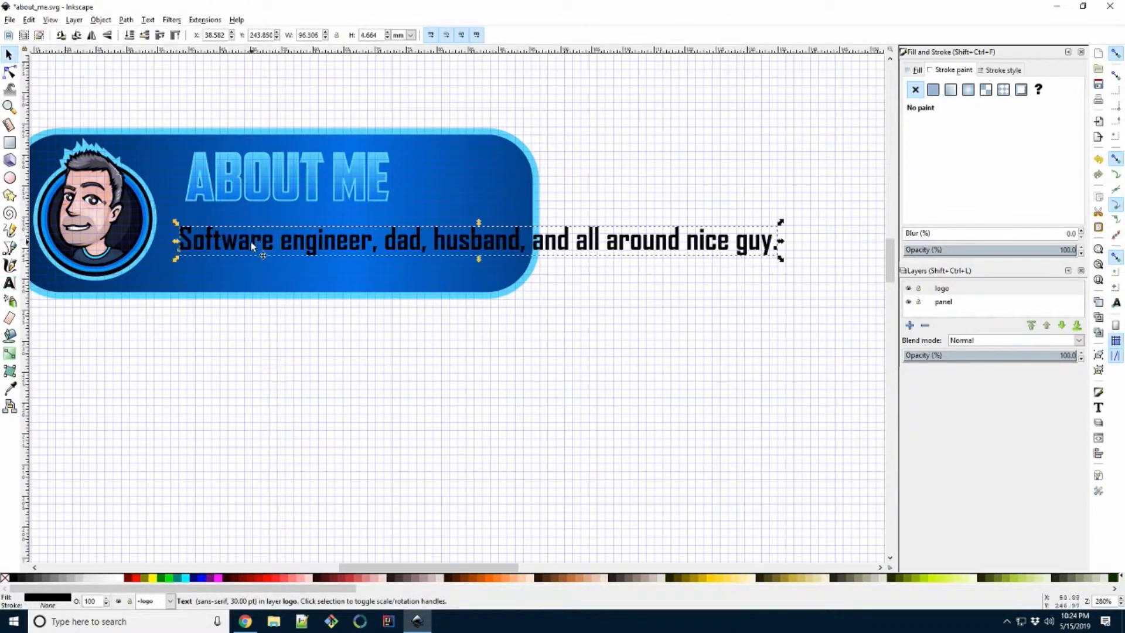
pyautogui.moveTo(254, 245); pyautogui.dragTo(259, 227)
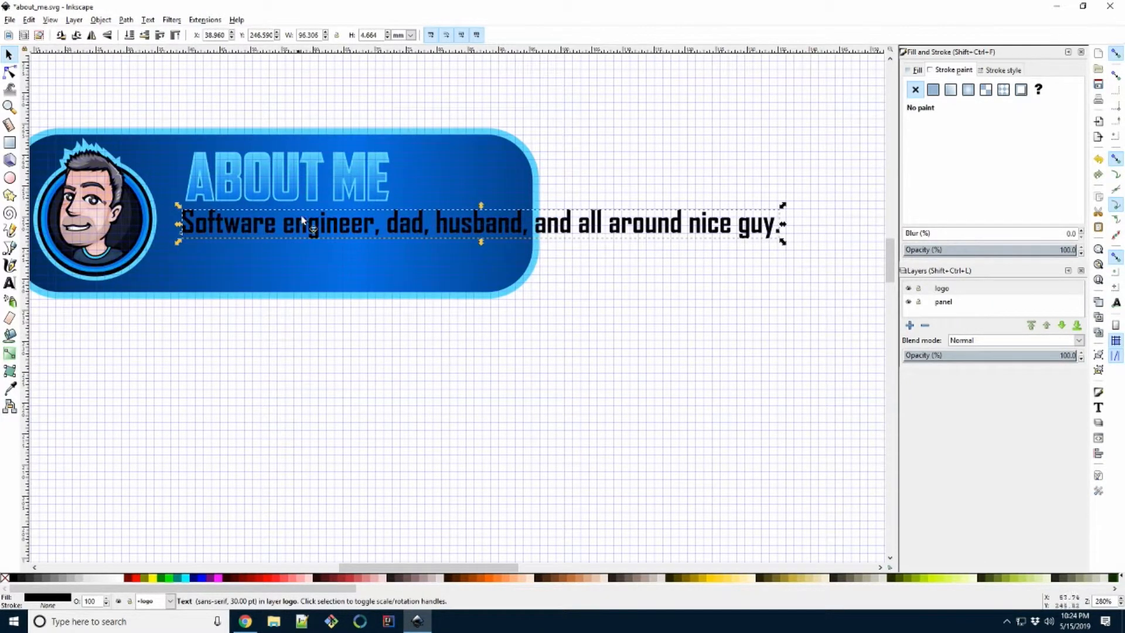
# - Move the ABOUT ME title to about X 38.5, Y 252.7 mm and shift the description to about X 38.6 mm to line up their starts
pyautogui.press('+')
pyautogui.press('+')
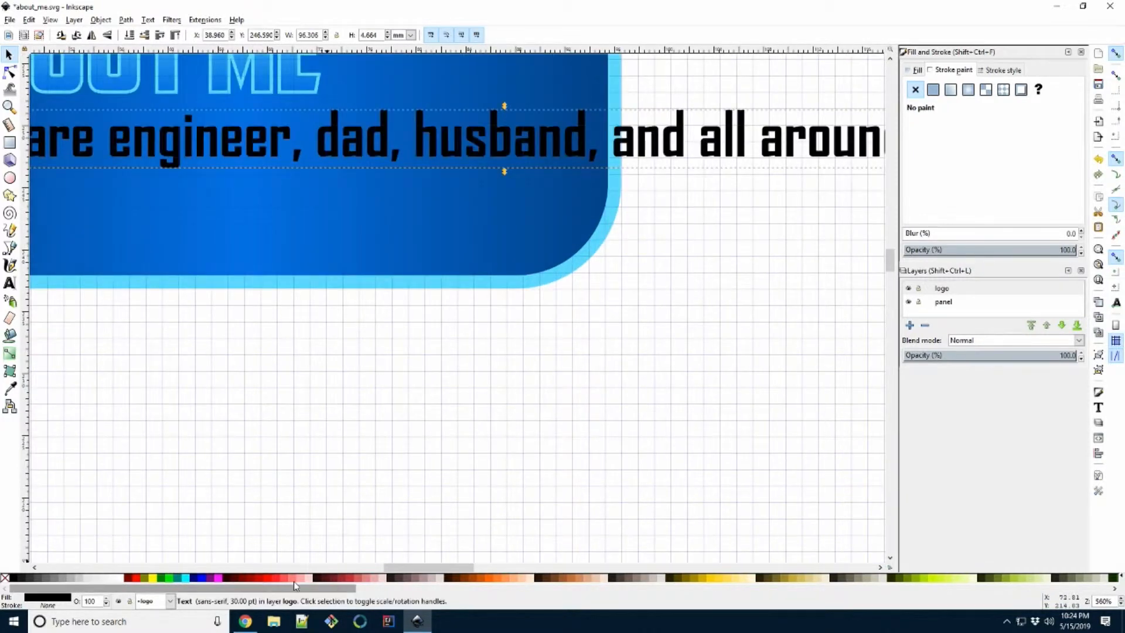
pyautogui.scroll(3, 364, 479)
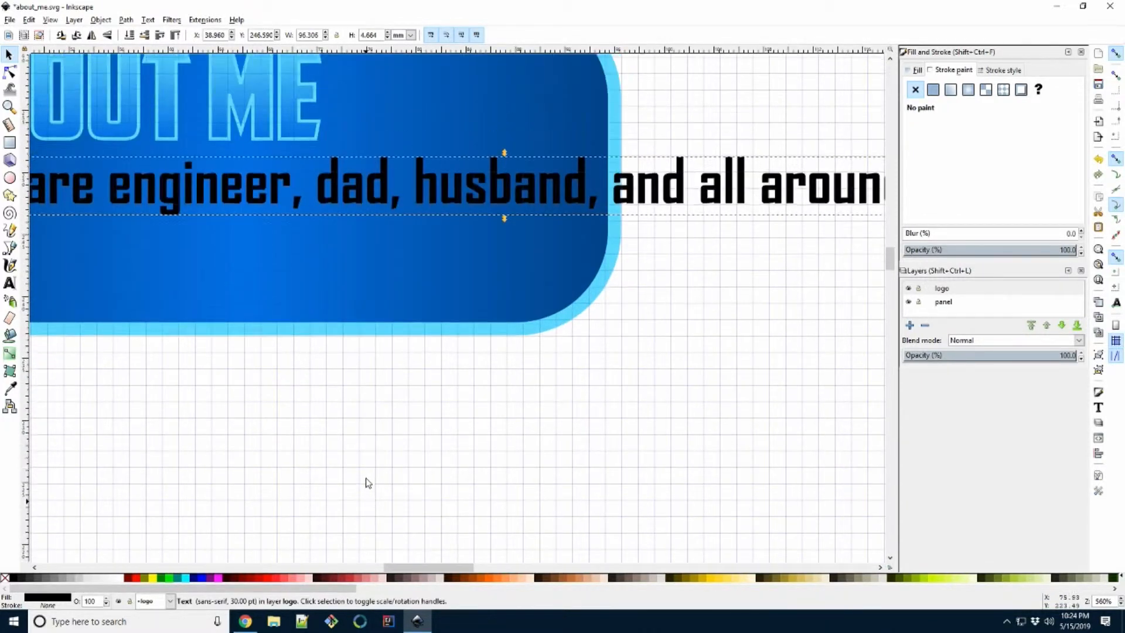
pyautogui.moveTo(408, 568); pyautogui.dragTo(351, 569)
pyautogui.scroll(4, 870, 282)
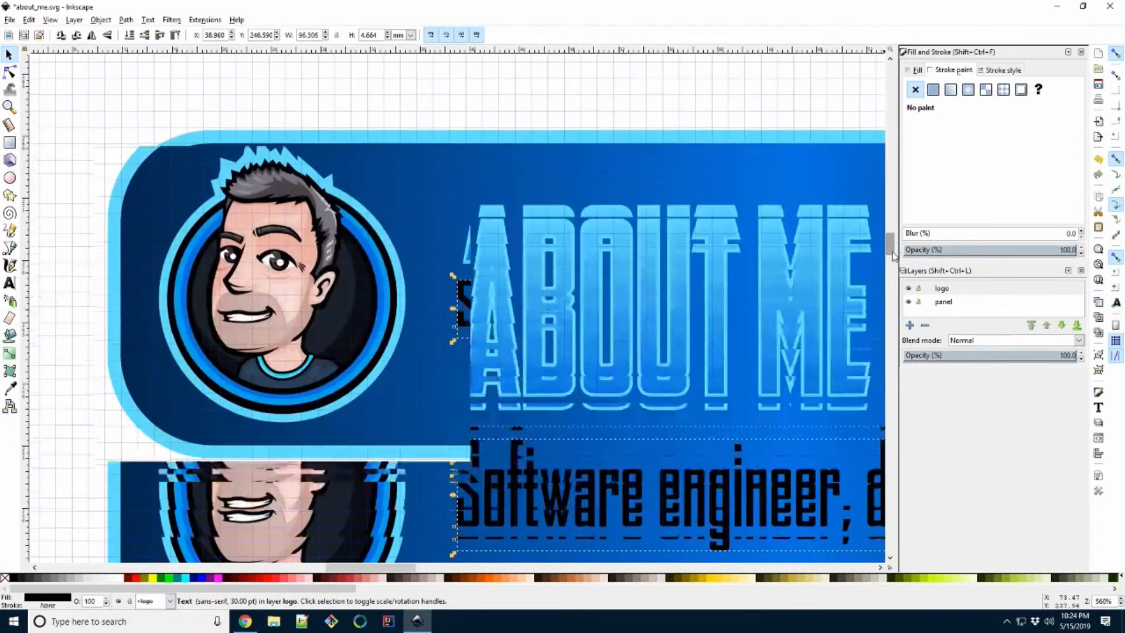
pyautogui.click(589, 243)
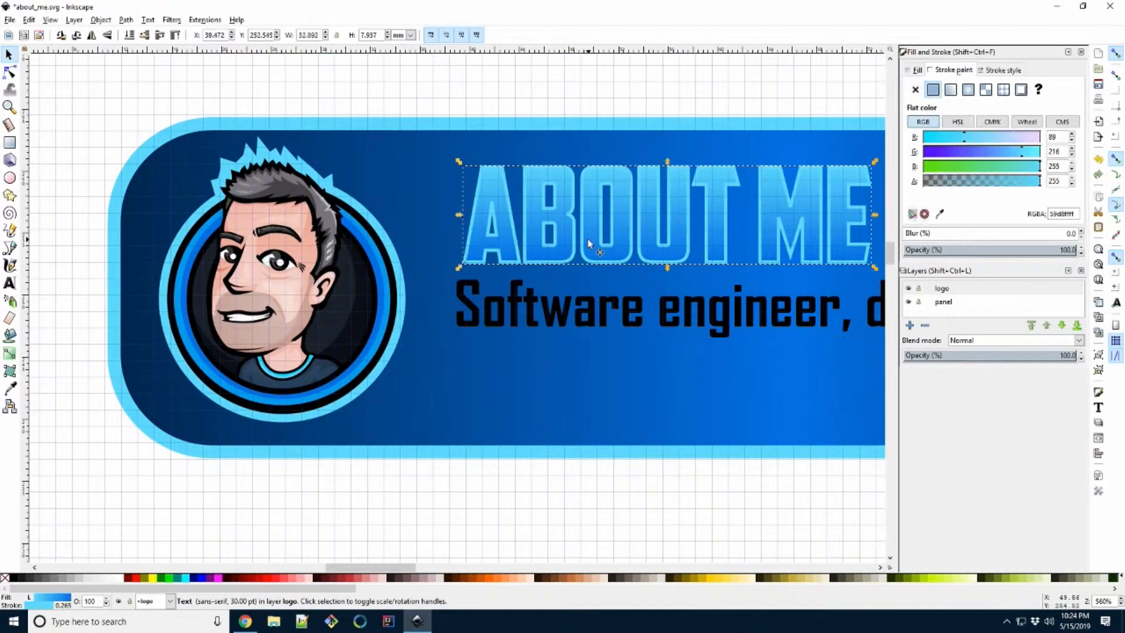
pyautogui.moveTo(599, 236)
pyautogui.mouseDown()
pyautogui.moveTo(585, 222)
pyautogui.moveTo(585, 233)
pyautogui.mouseUp()
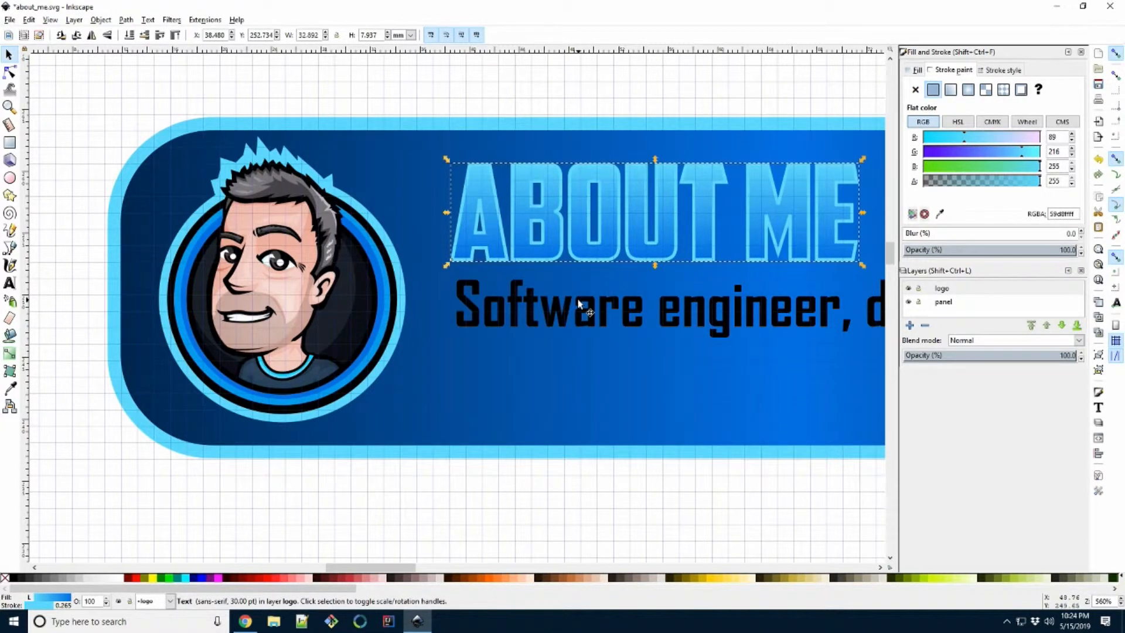
pyautogui.moveTo(577, 305); pyautogui.dragTo(573, 306)
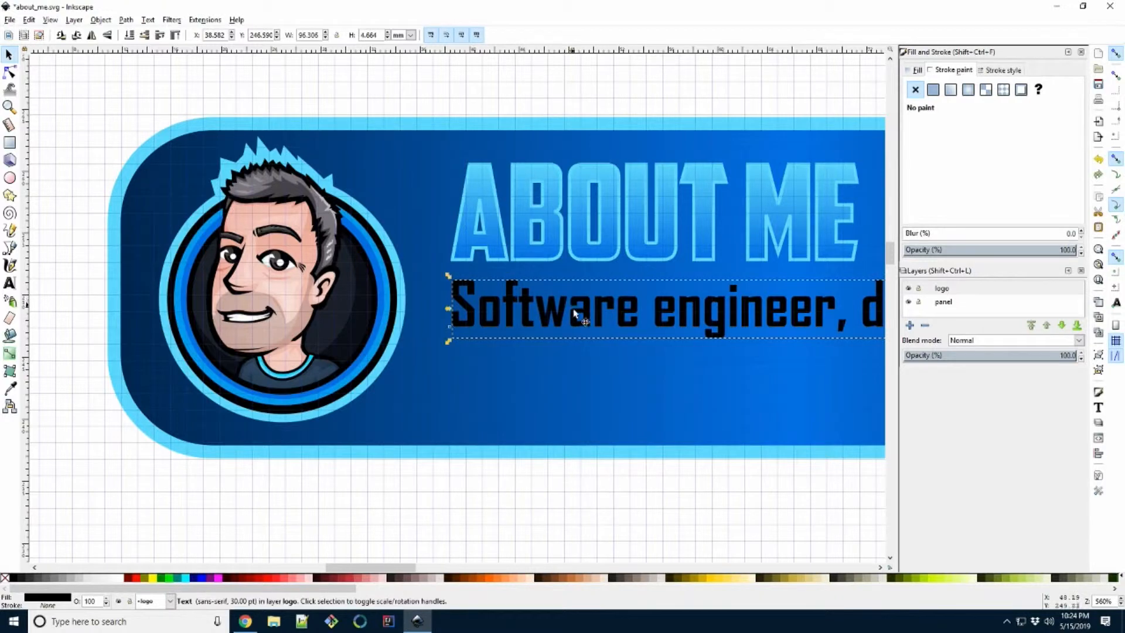
# - Break the description onto a second line after "husband," so that it continues with "and all around nice guy."
pyautogui.moveTo(400, 570); pyautogui.dragTo(457, 577)
pyautogui.doubleClick(625, 316)
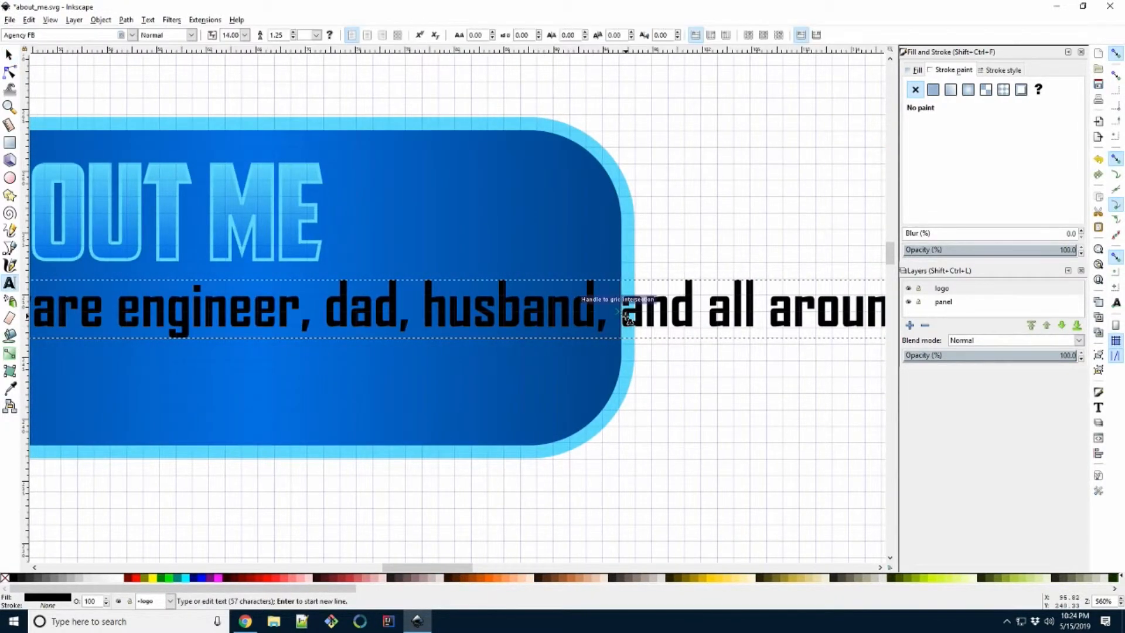
pyautogui.press('Return')
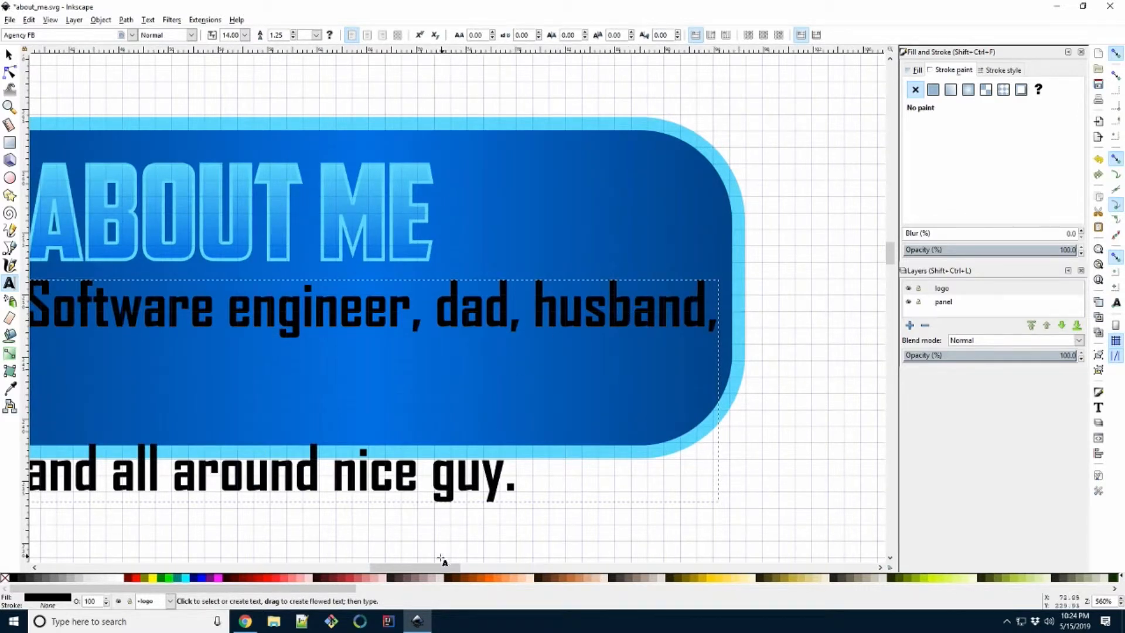
# - Try different line spacings for the two-line description and set the spacing to 0.50
pyautogui.moveTo(437, 568); pyautogui.dragTo(409, 567)
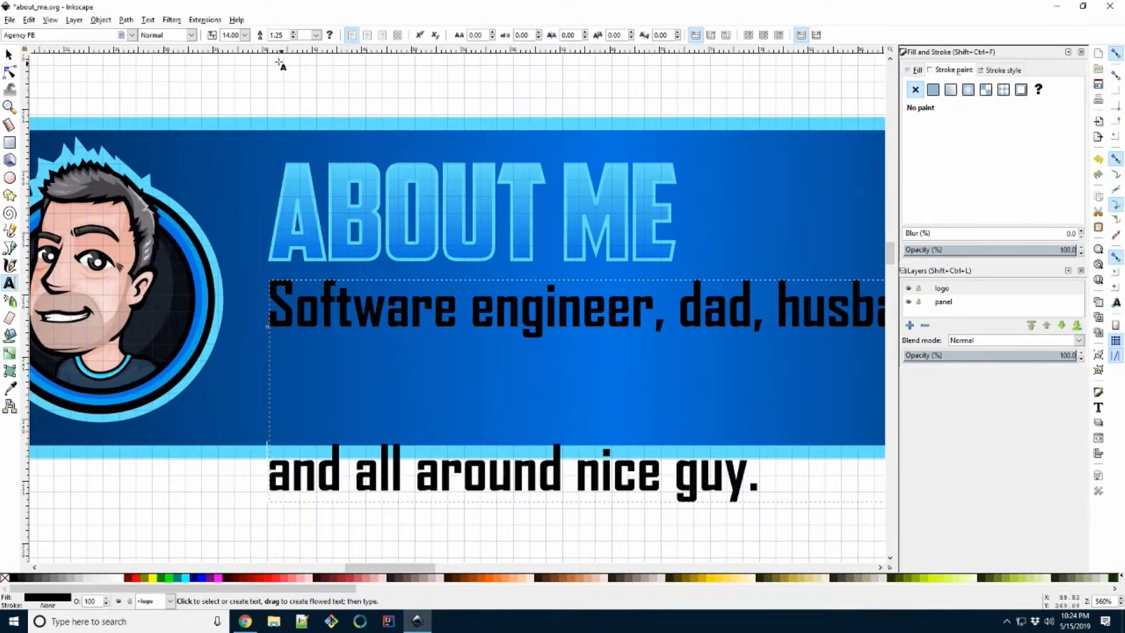
pyautogui.click(293, 38)
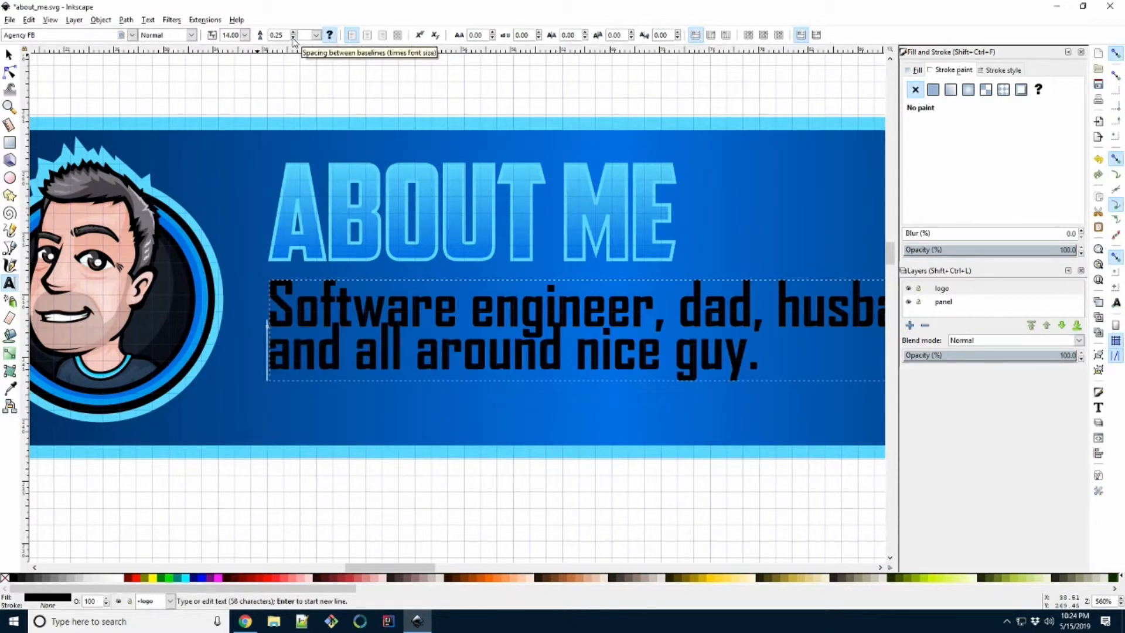
pyautogui.click(293, 39)
pyautogui.click(293, 32)
pyautogui.click(293, 32)
pyautogui.click(293, 39)
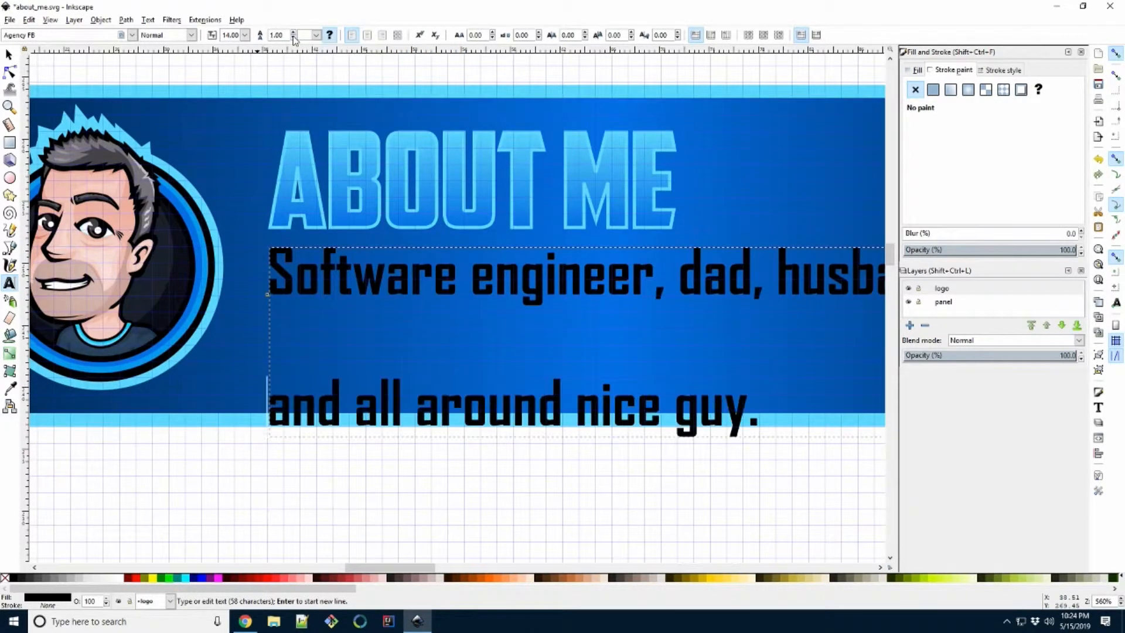
pyautogui.click(293, 38)
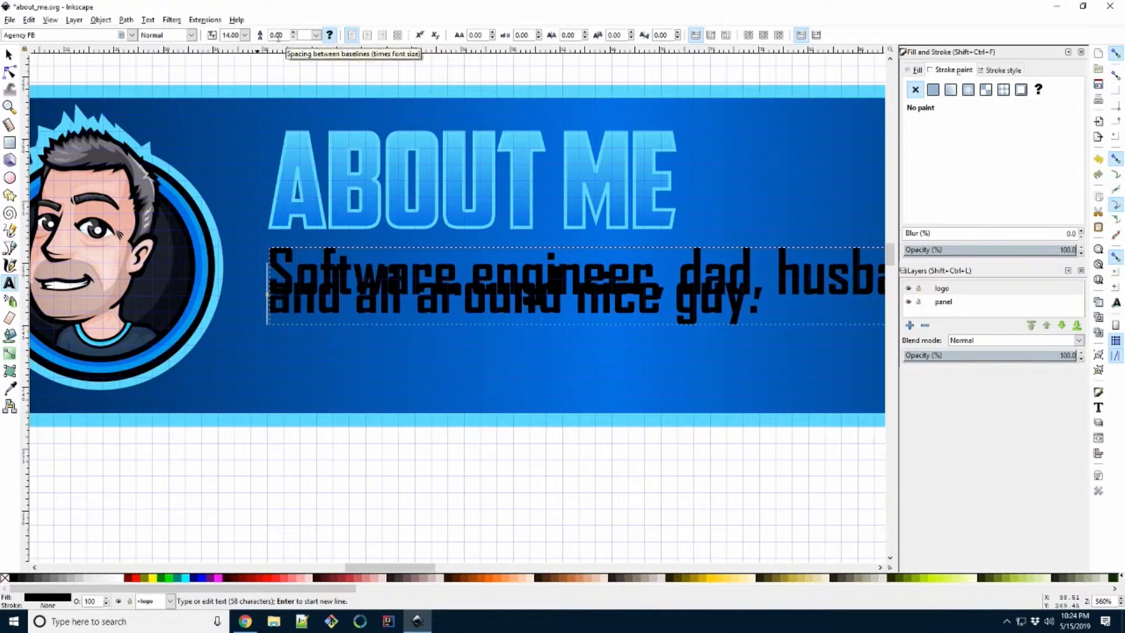
pyautogui.click(294, 33)
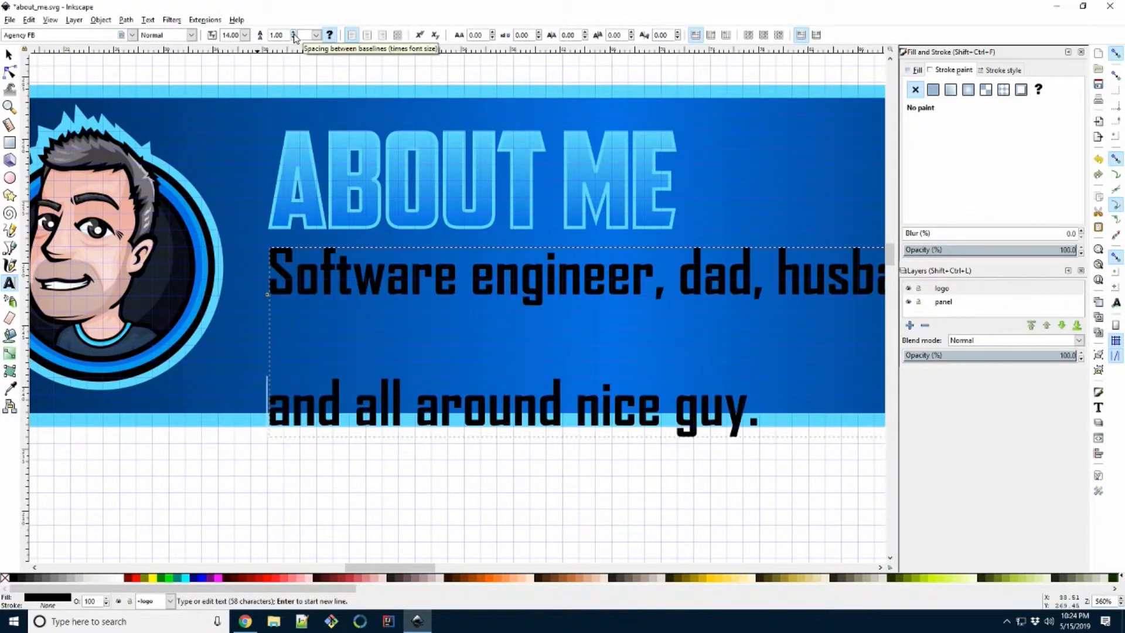
pyautogui.tripleClick(280, 36)
pyautogui.write('.5')
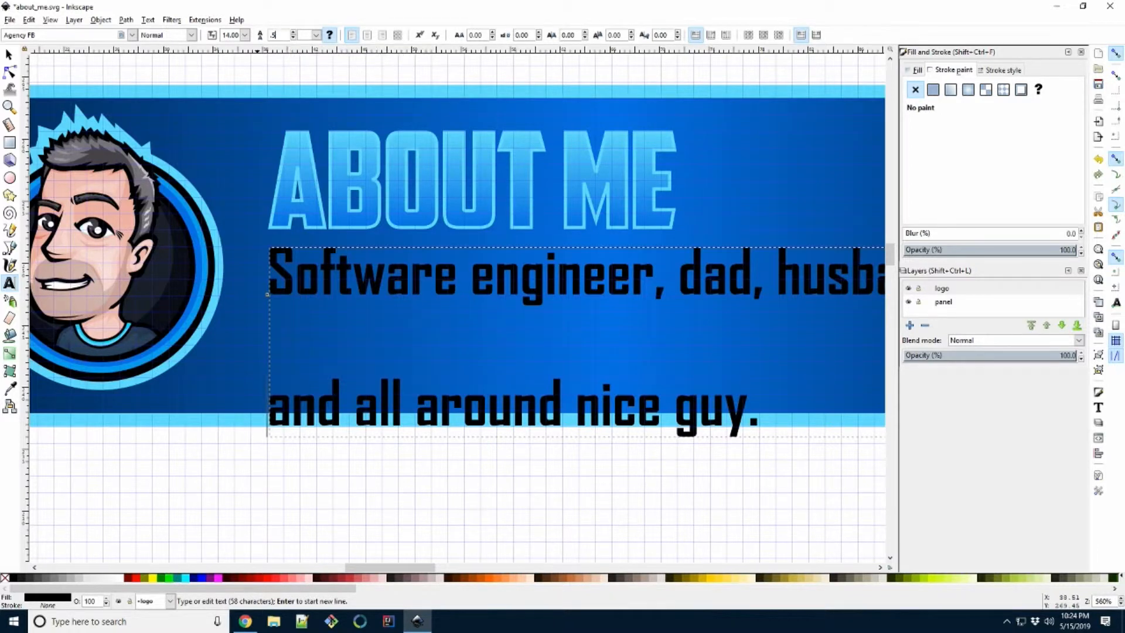
pyautogui.press('Return')
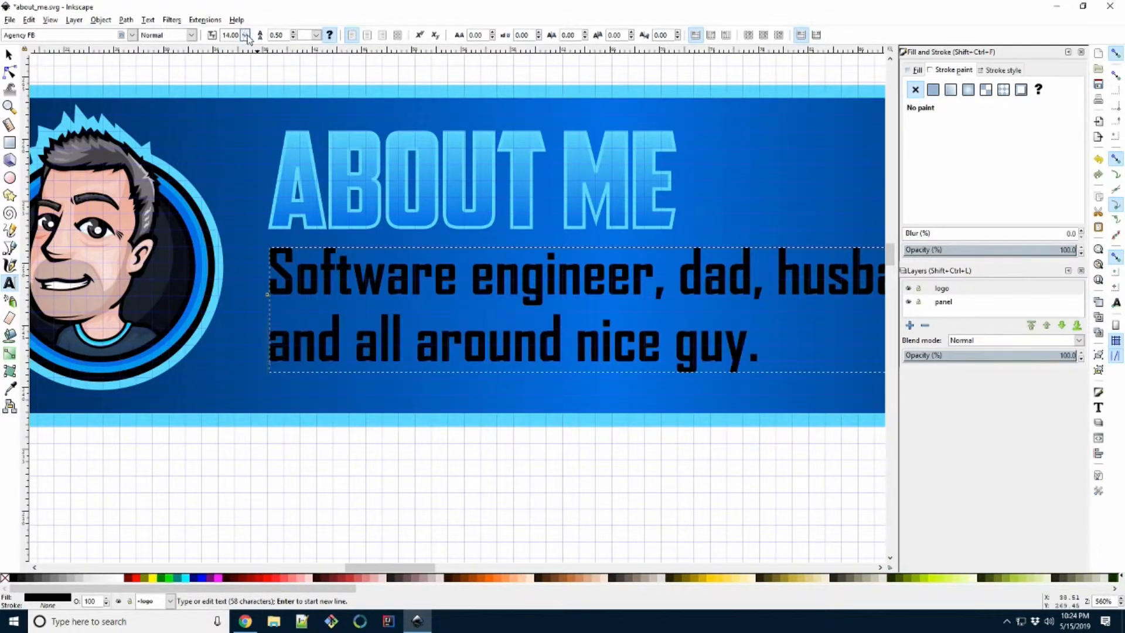
# - Switch the description's line spacing unit to px and set the spacing to 12 px
pyautogui.click(315, 35)
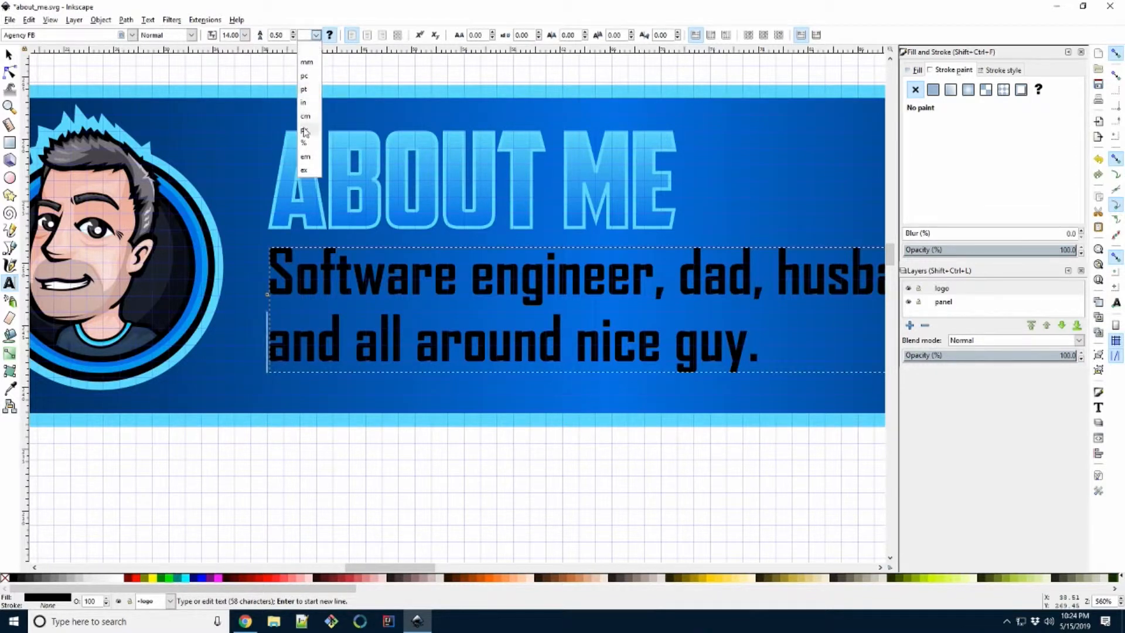
pyautogui.click(304, 130)
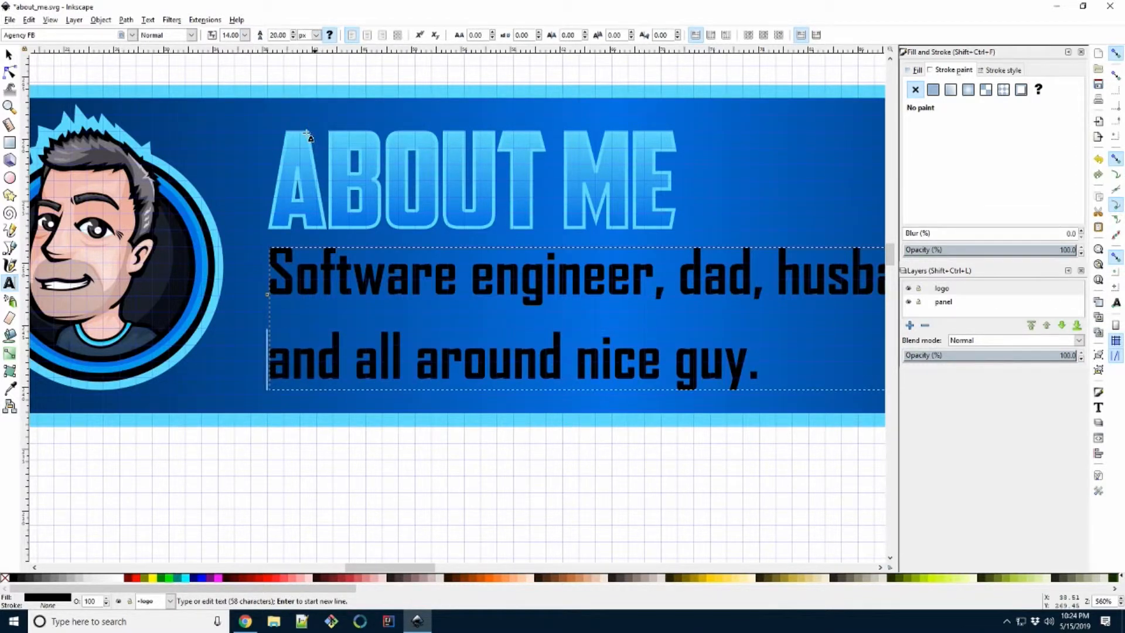
pyautogui.doubleClick(278, 35)
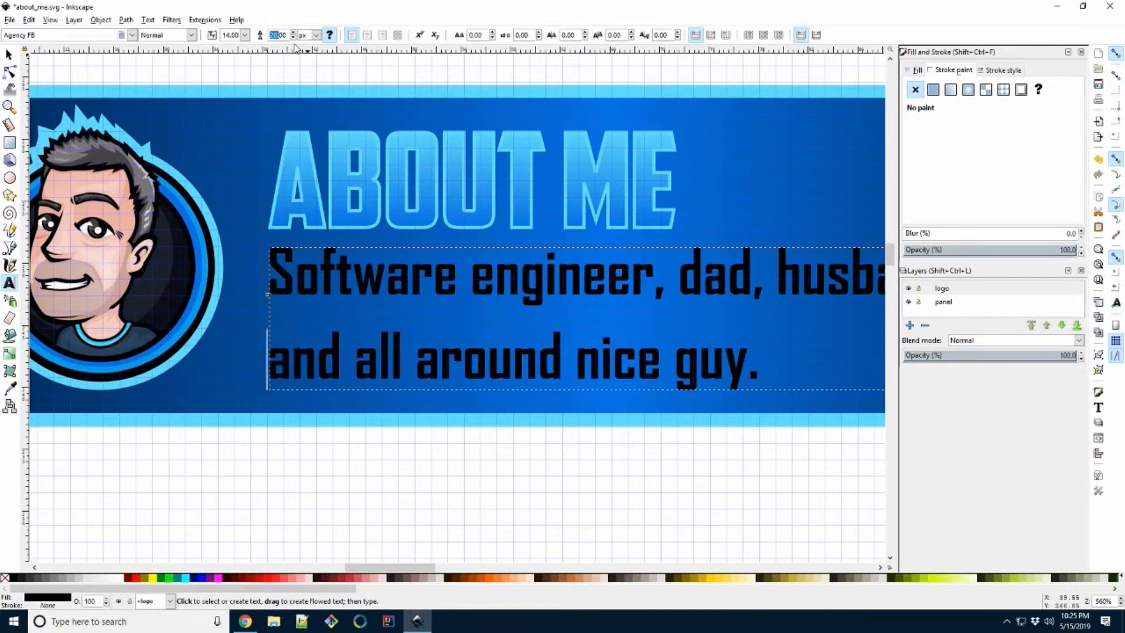
pyautogui.doubleClick(285, 36)
pyautogui.write('12')
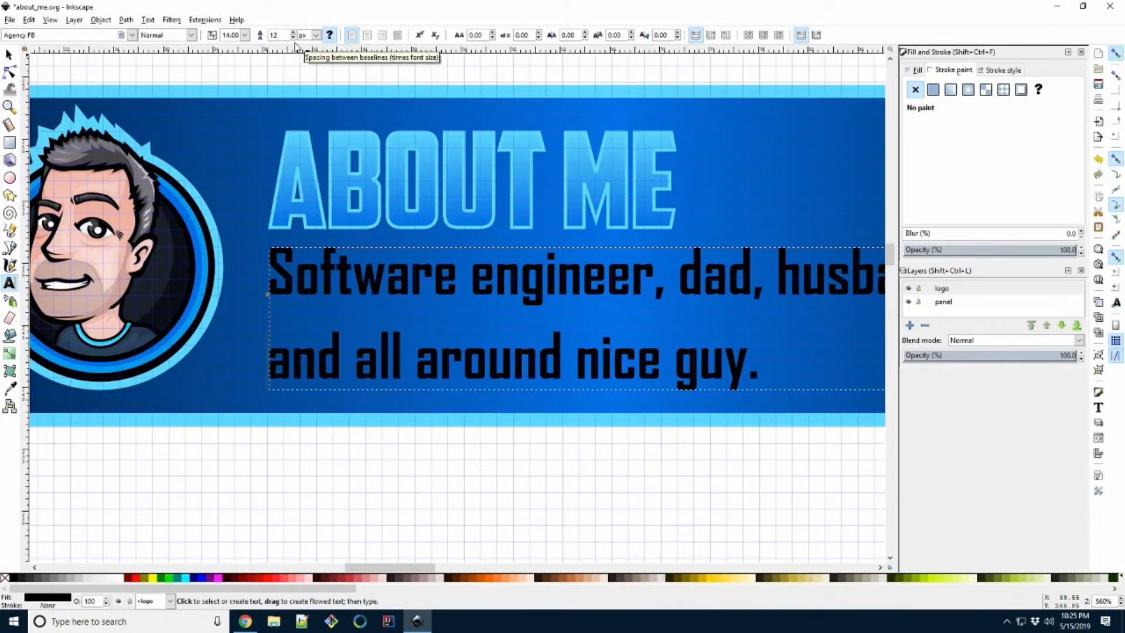
pyautogui.press('Return')
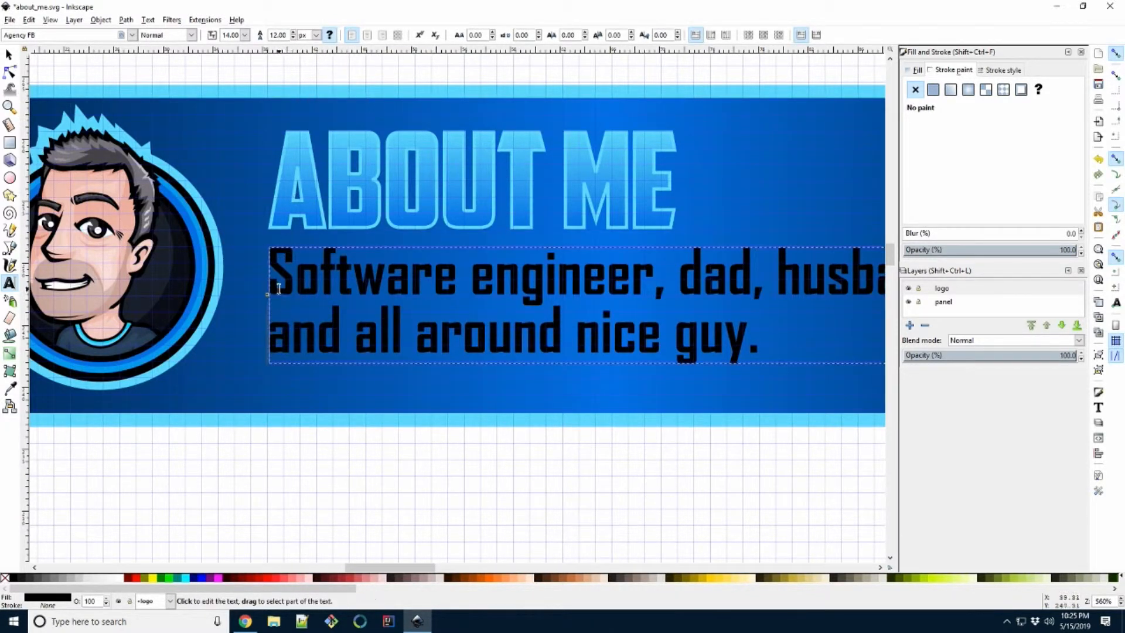
# - Fill the whole description text with white, undoing any accidental deletion of the text
pyautogui.moveTo(276, 287); pyautogui.dragTo(522, 441)
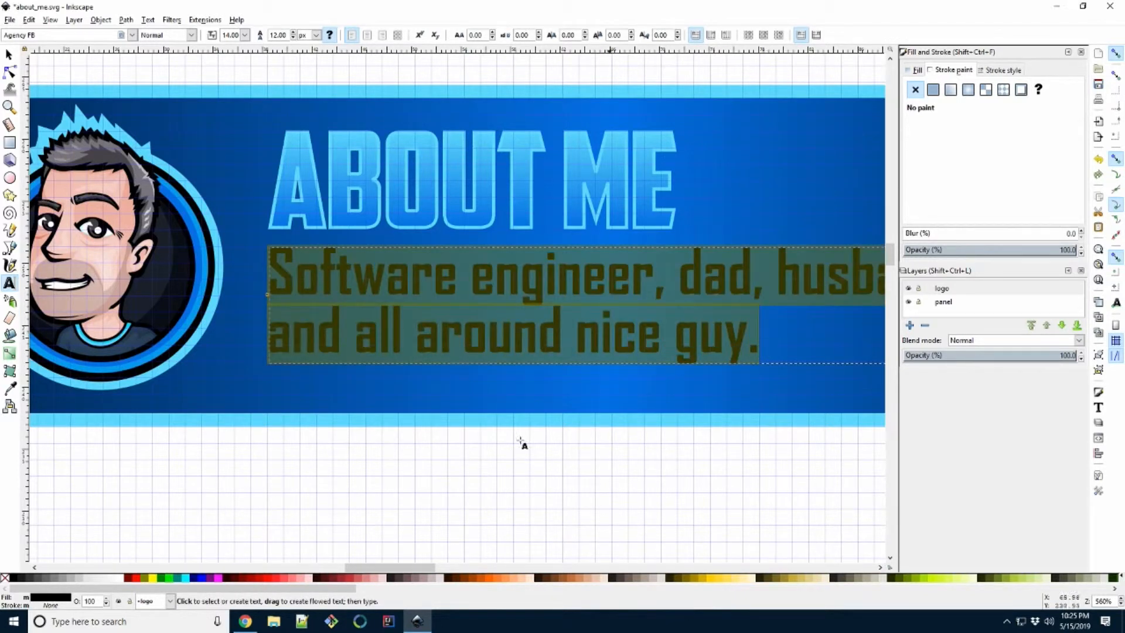
pyautogui.click(118, 581)
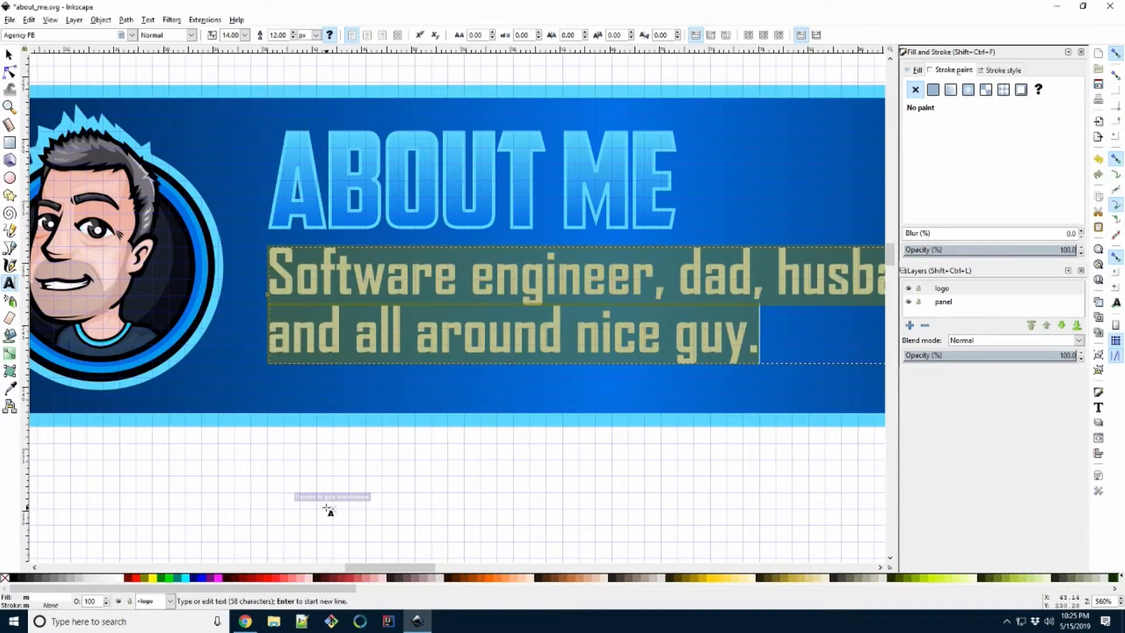
pyautogui.press('BackSpace')
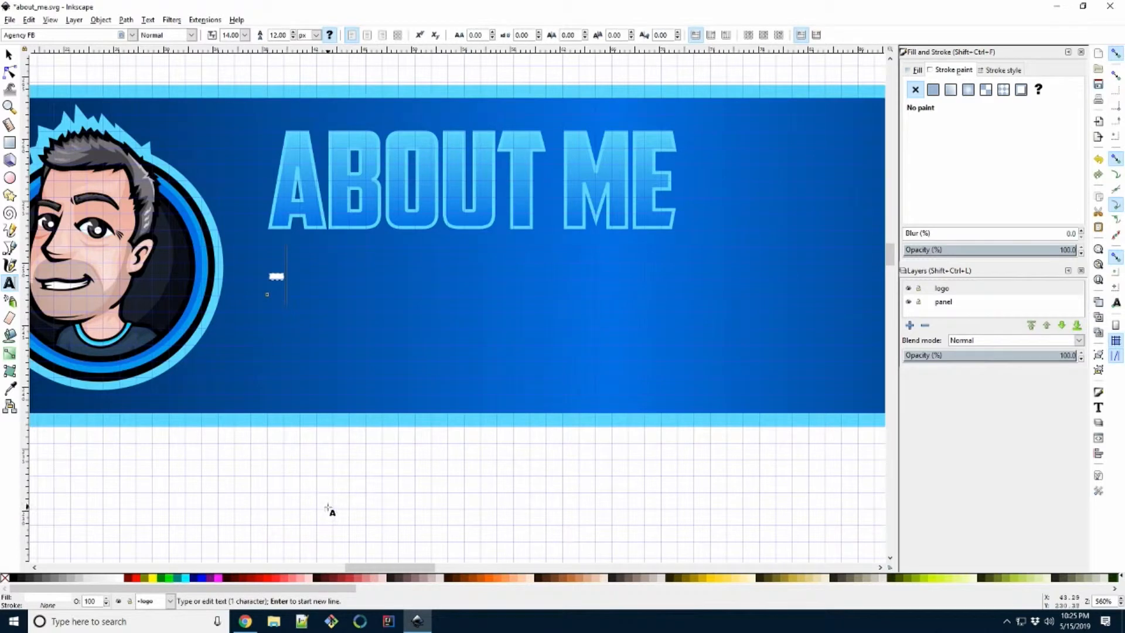
pyautogui.hotkey('ctrl', 'z')
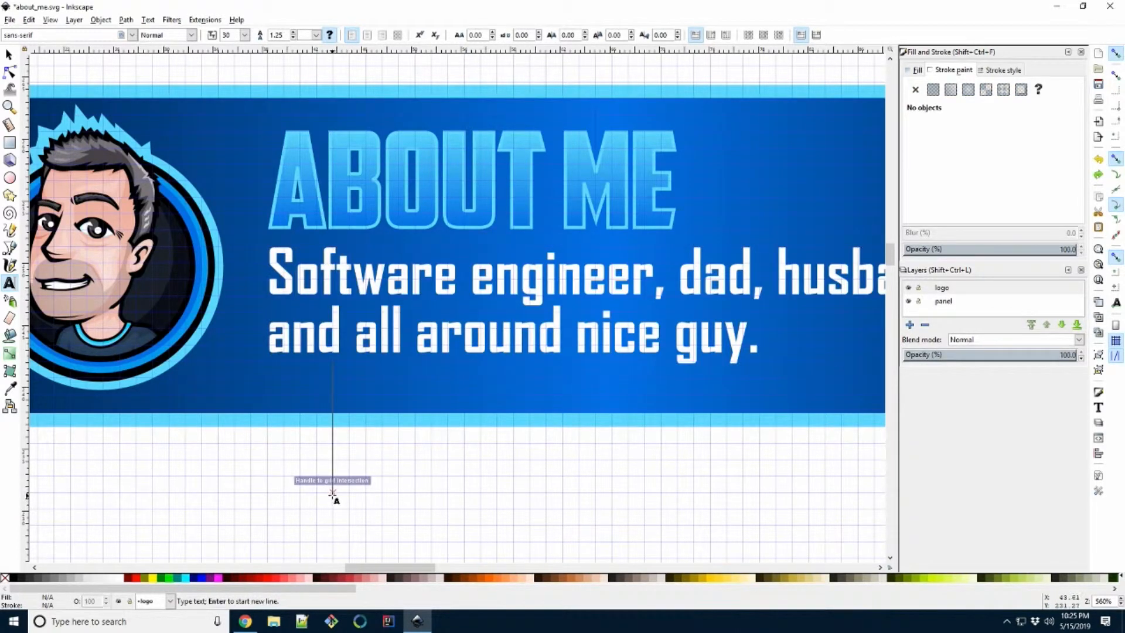
pyautogui.press('F1')
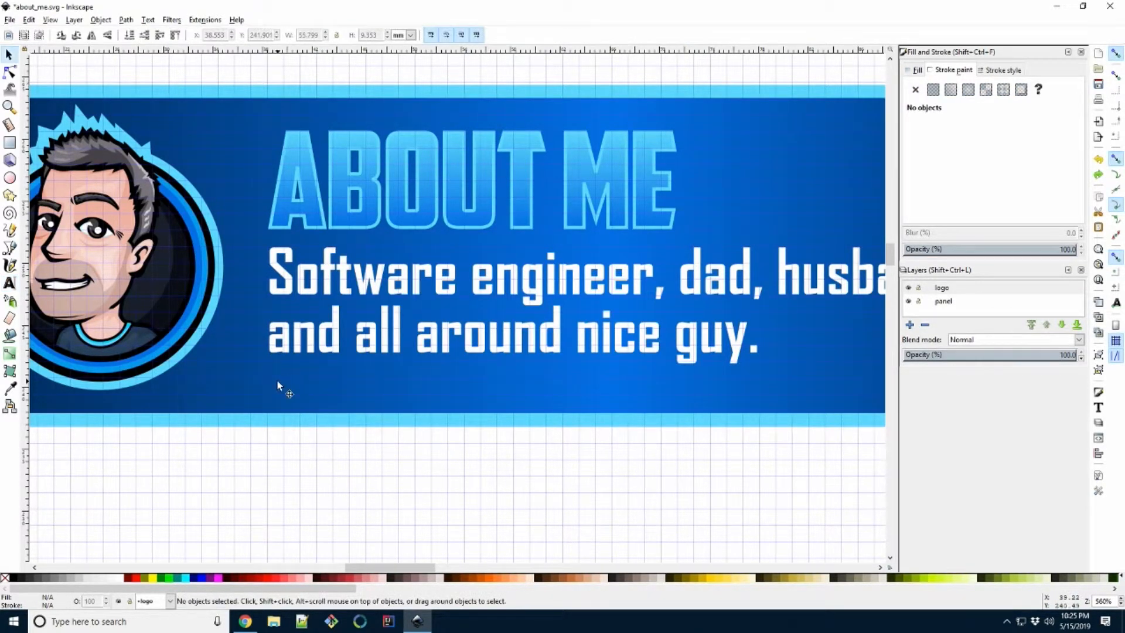
# - View the whole panel and save the about_me.svg document
pyautogui.press('-')
pyautogui.press('-')
pyautogui.press('-')
pyautogui.press('-')
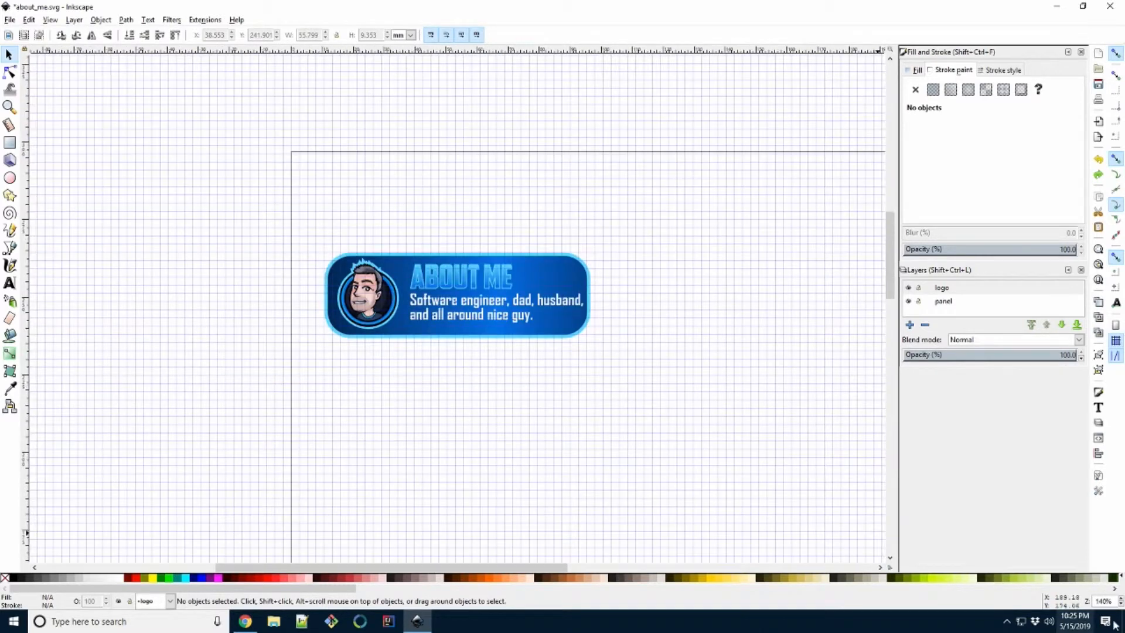
pyautogui.press('-')
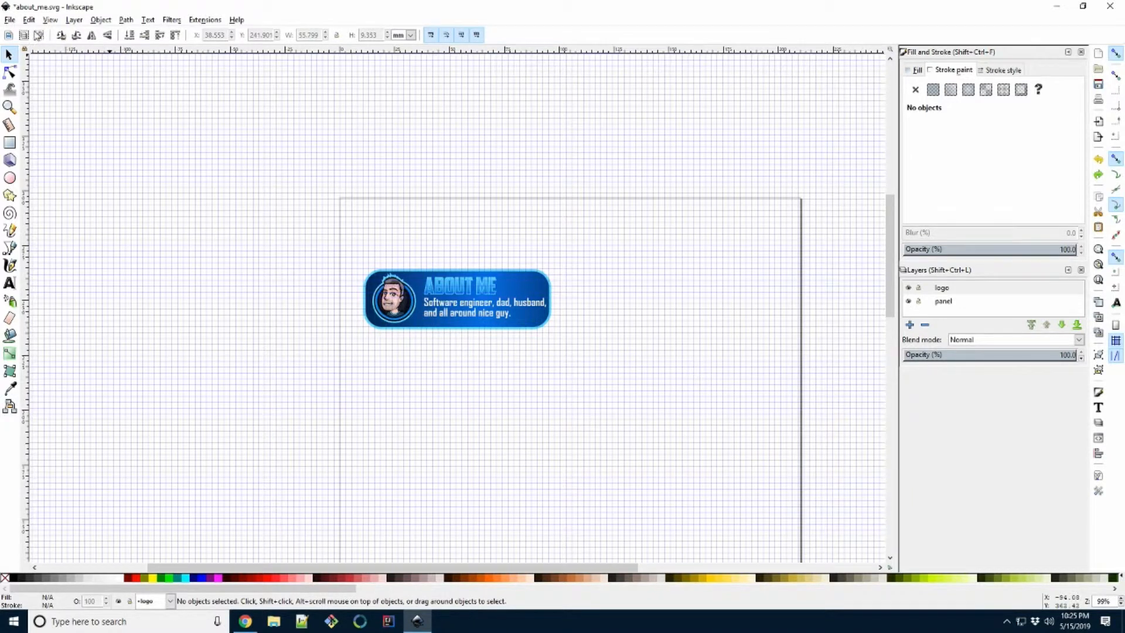
pyautogui.click(12, 22)
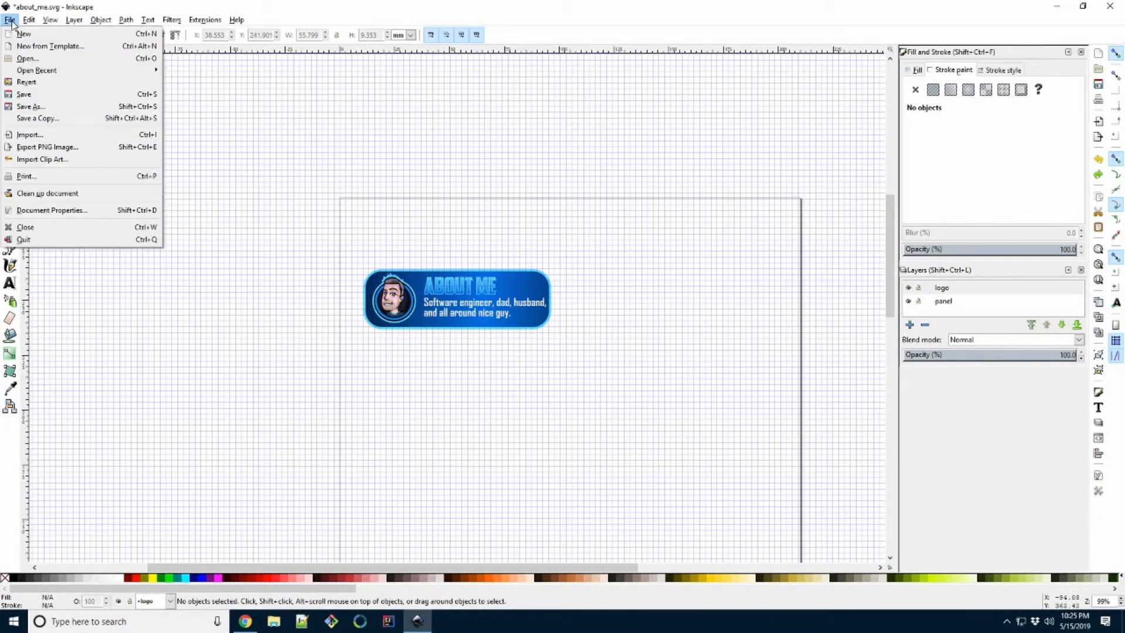
pyautogui.click(29, 98)
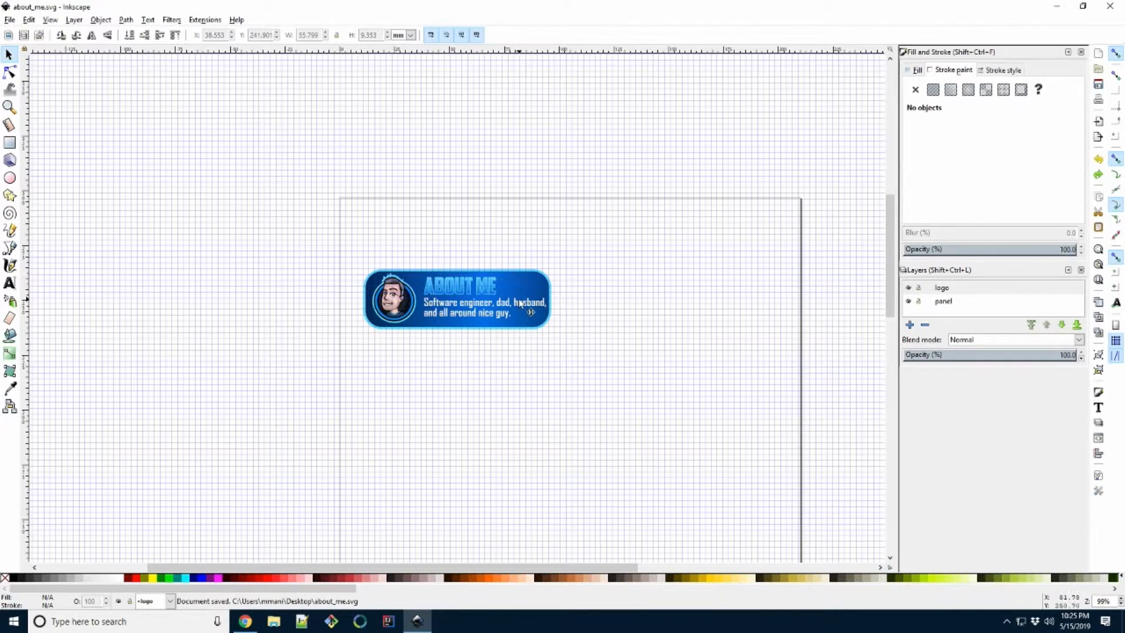
# - Add a new layer named Title above the current logo layer
pyautogui.click(468, 289)
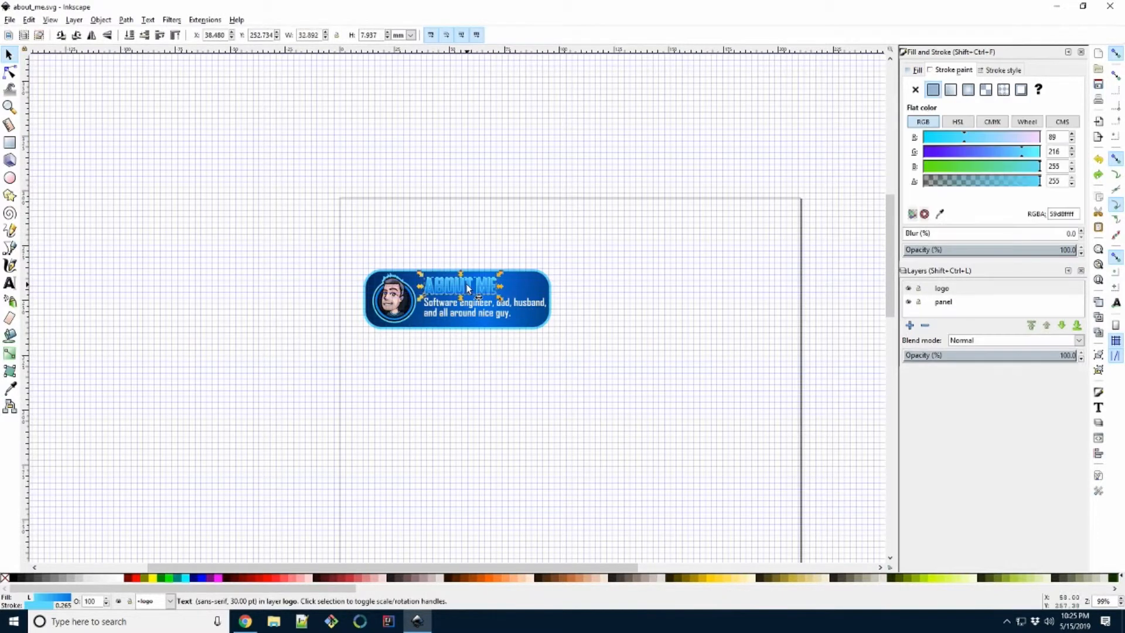
pyautogui.click(909, 325)
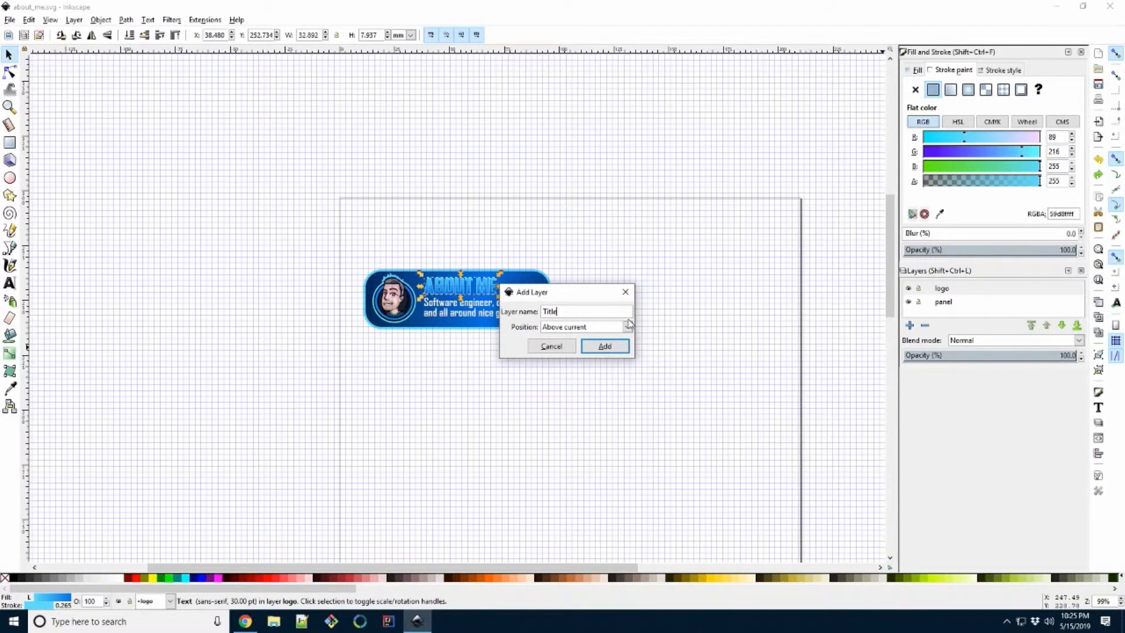
pyautogui.press('Return')
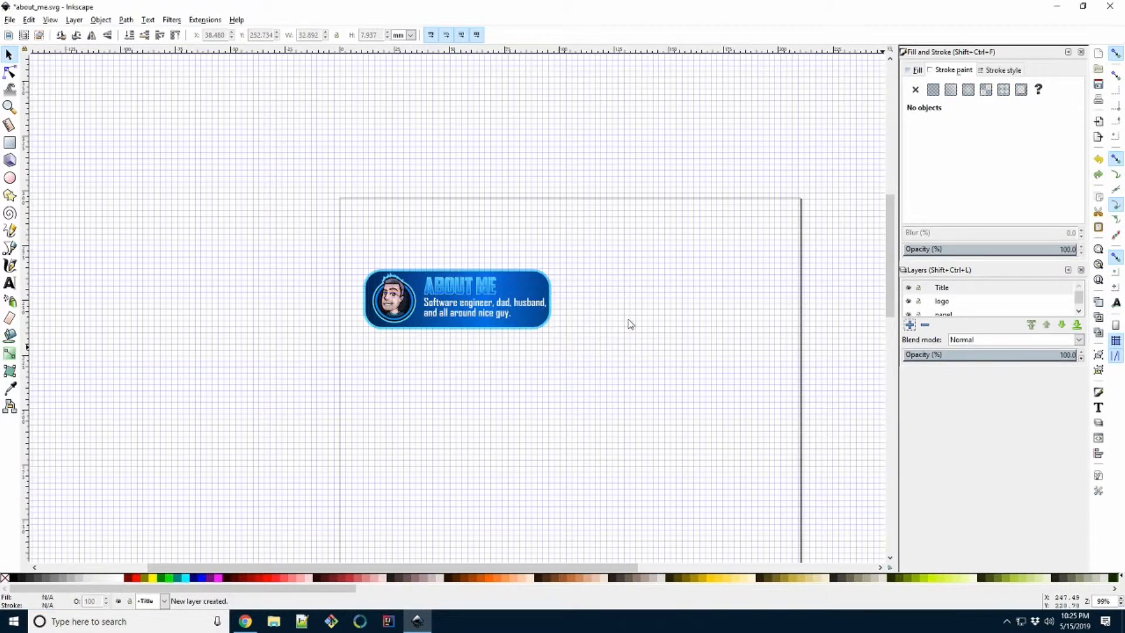
# - Move the ABOUT ME title text to the Title layer
pyautogui.click(466, 289)
pyautogui.rightClick(466, 289)
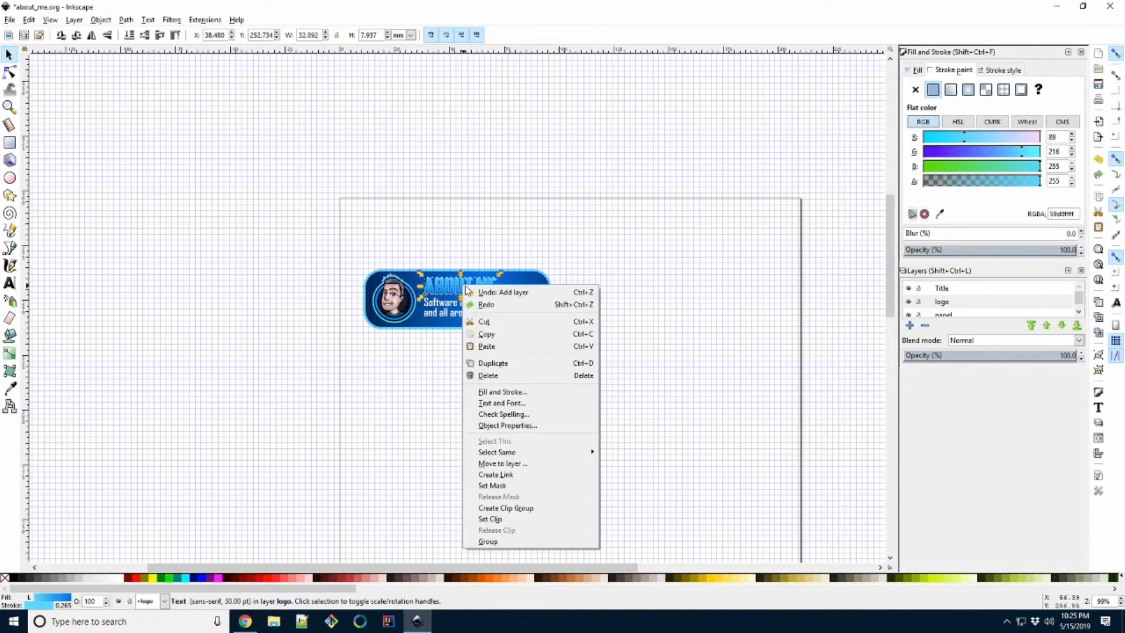
pyautogui.click(502, 463)
pyautogui.click(548, 277)
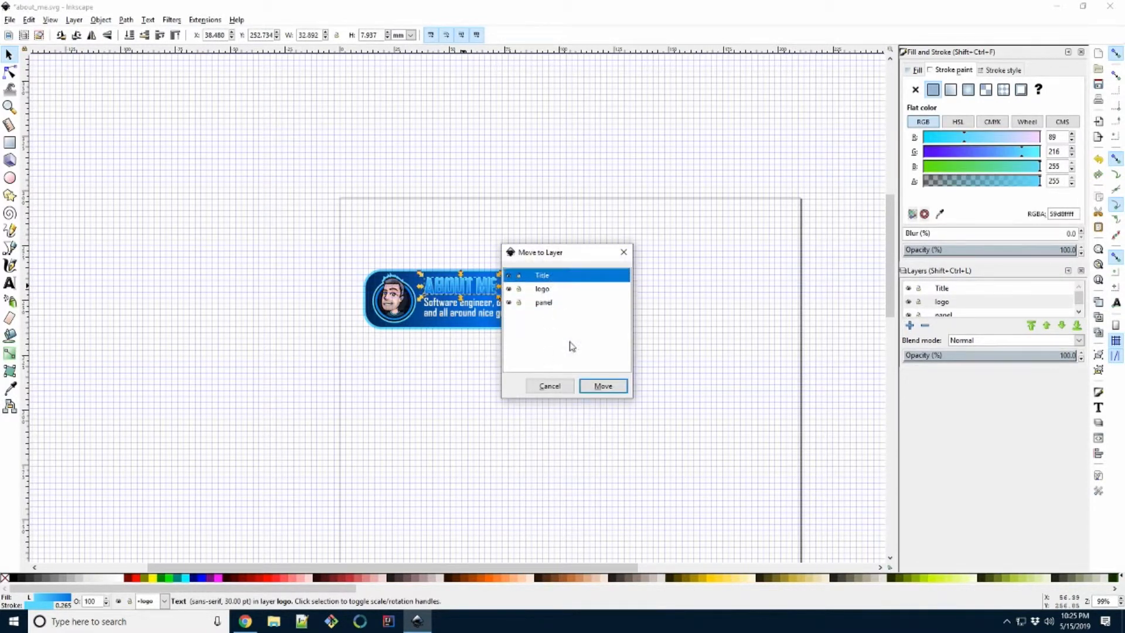
pyautogui.click(603, 386)
# - Add a new layer named content above the current Title layer
pyautogui.click(909, 325)
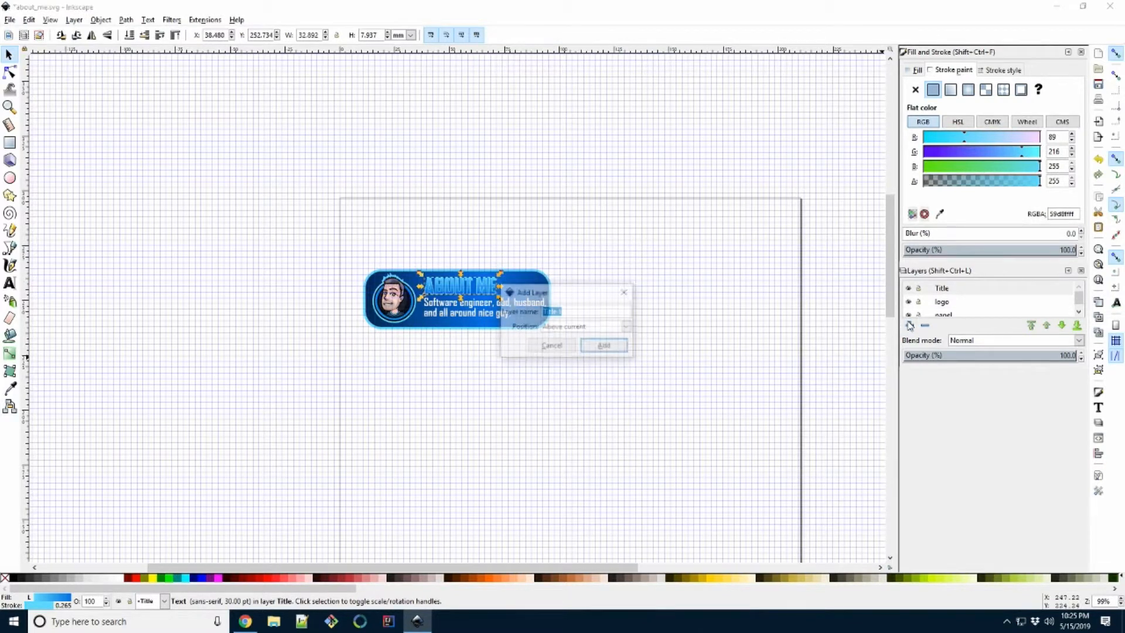
pyautogui.write('cont')
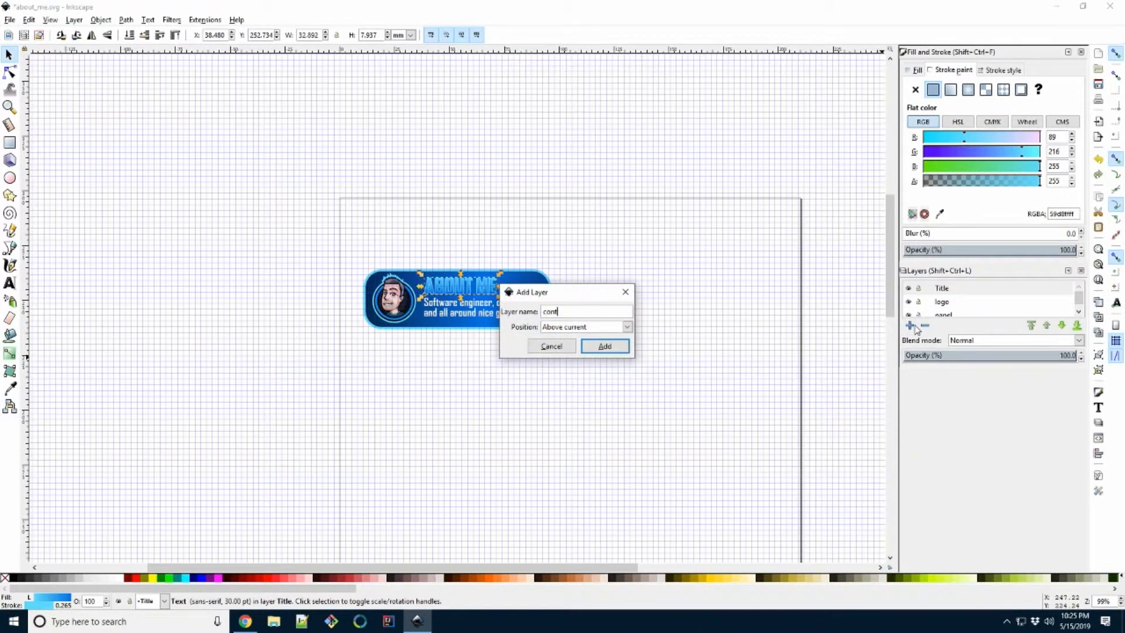
pyautogui.write('ent')
pyautogui.press('Return')
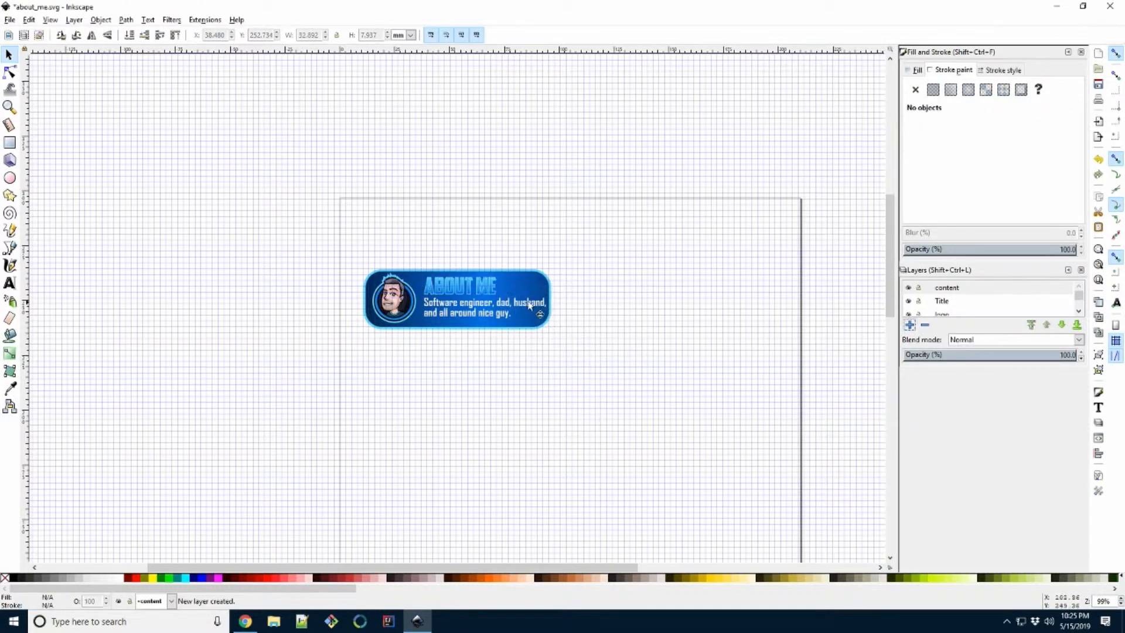
# - Move the white description text from the logo layer to the content layer
pyautogui.click(443, 311)
pyautogui.rightClick(443, 310)
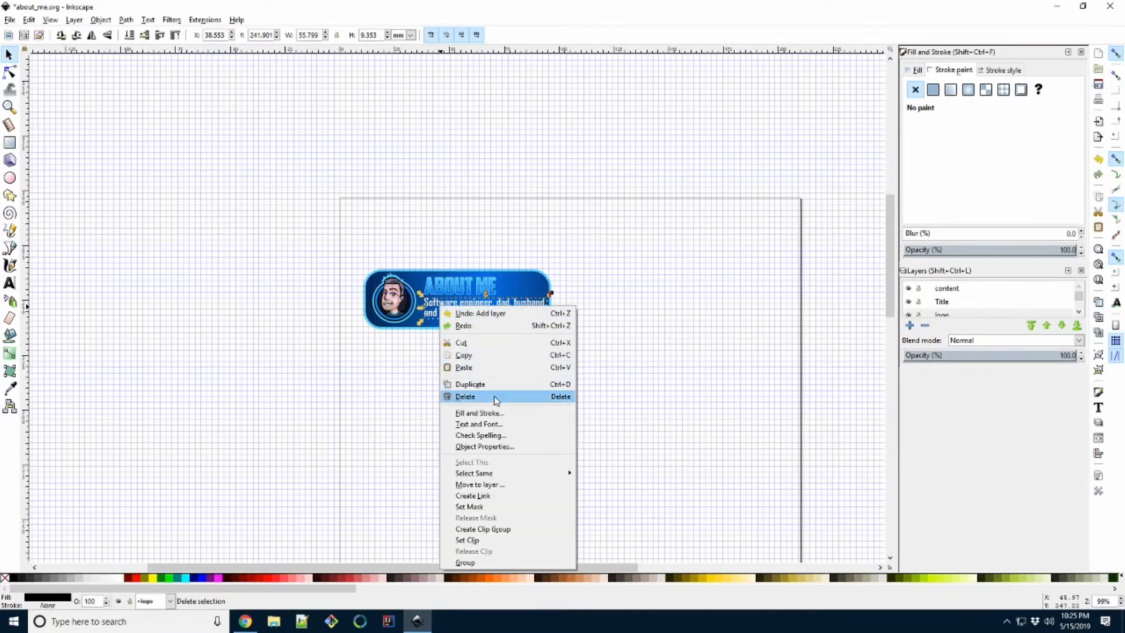
pyautogui.click(501, 485)
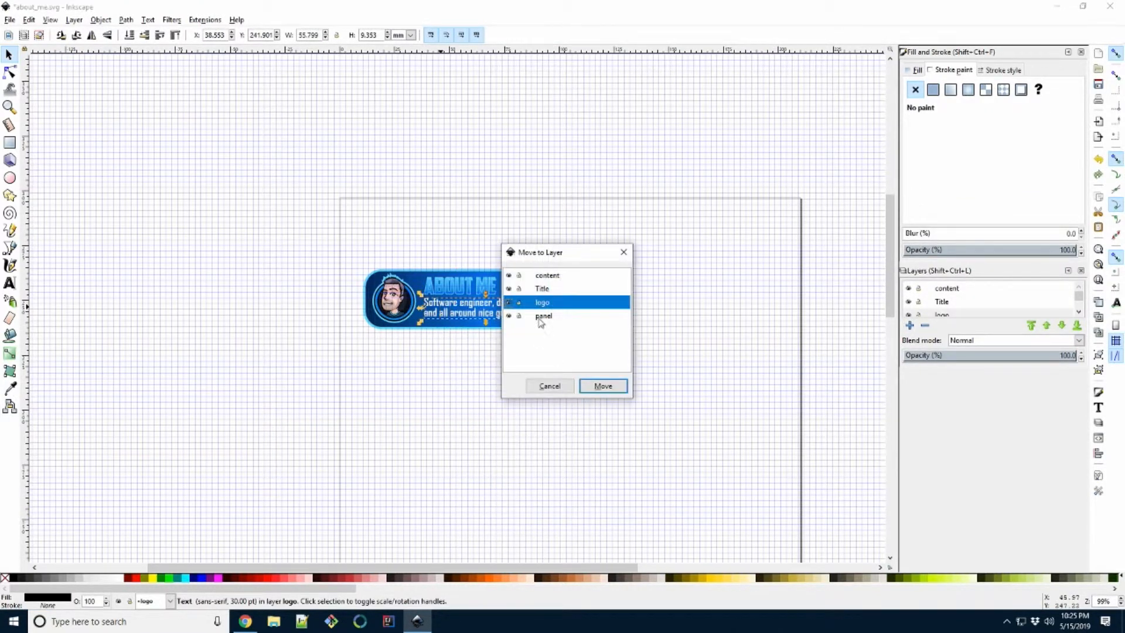
pyautogui.click(553, 276)
pyautogui.click(606, 386)
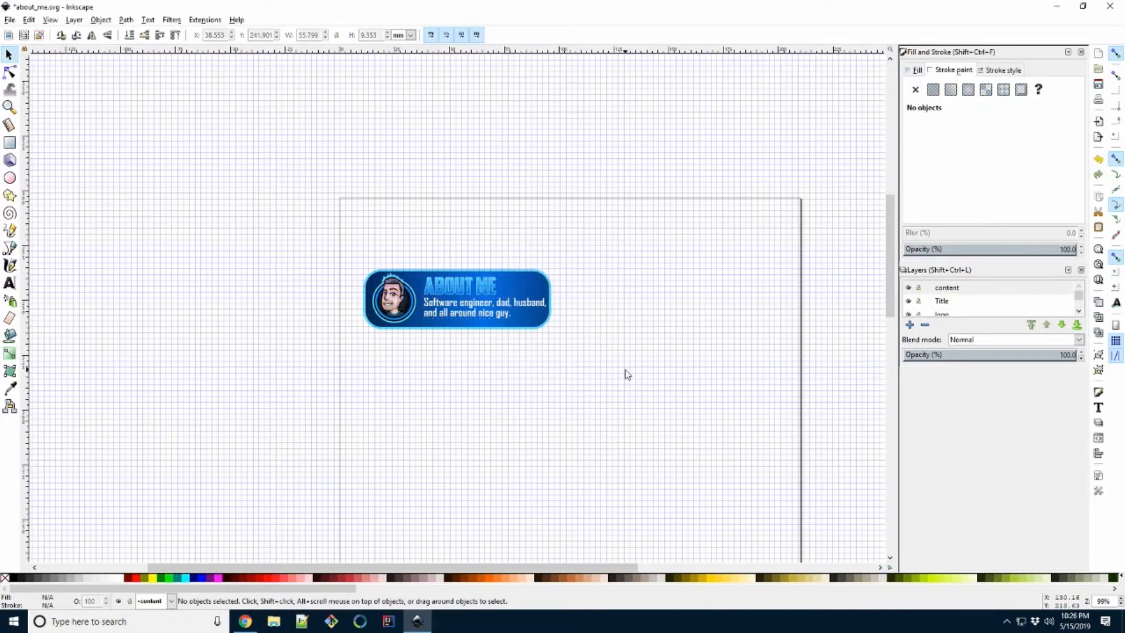
# - Save the about_me.svg document and look through the layer list
pyautogui.hotkey('ctrl', 's')
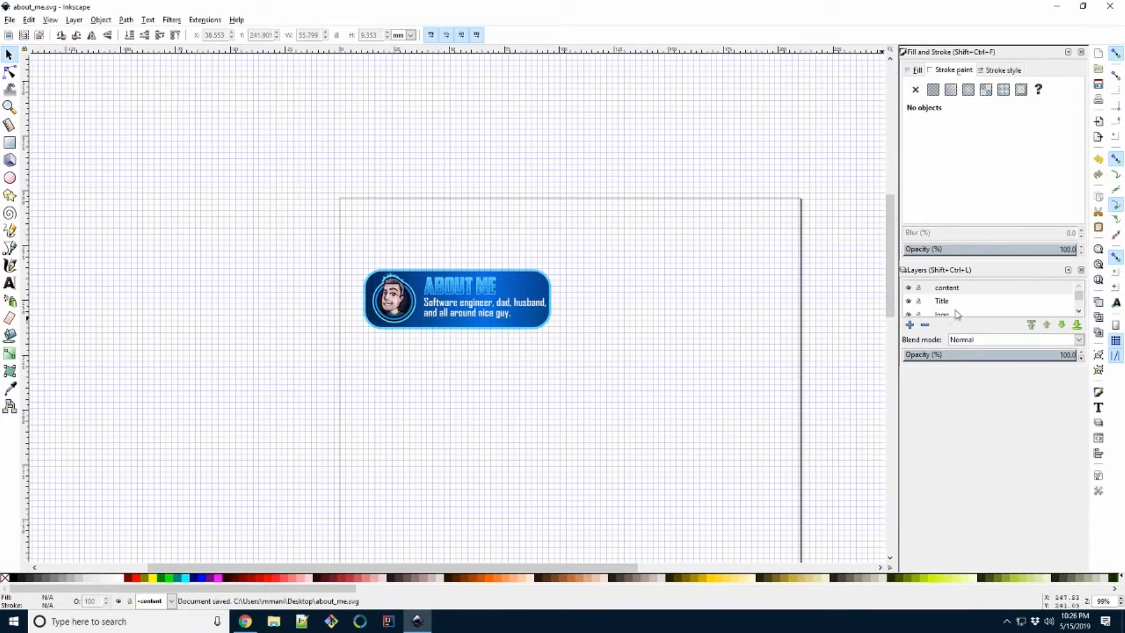
pyautogui.scroll(-2, 981, 298)
pyautogui.scroll(2, 981, 298)
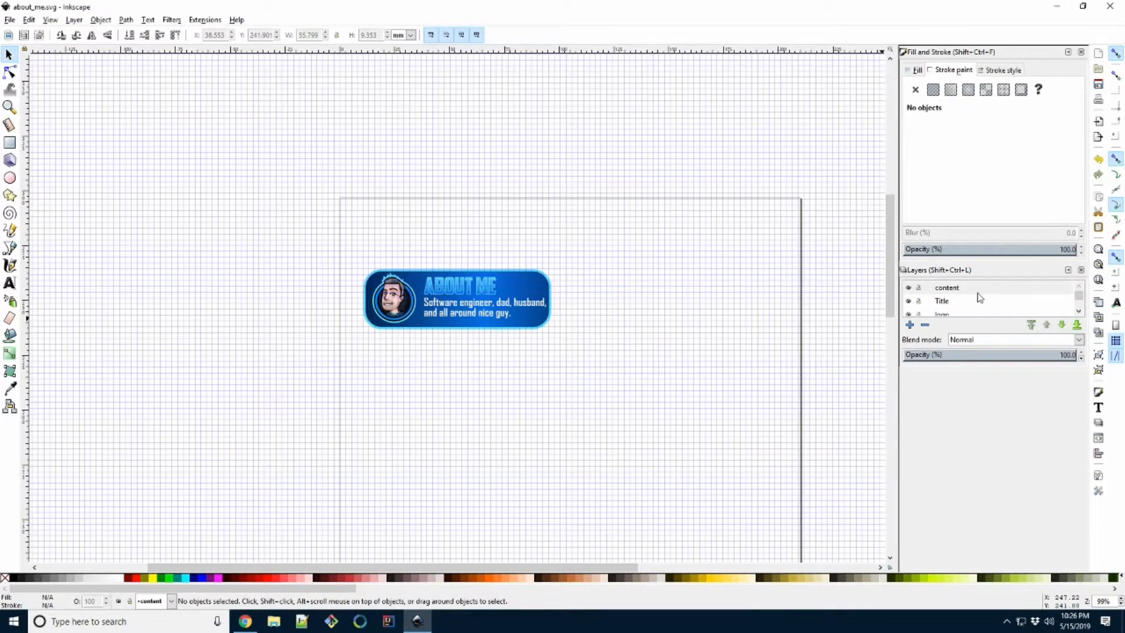
pyautogui.hotkey('ctrl', 's')
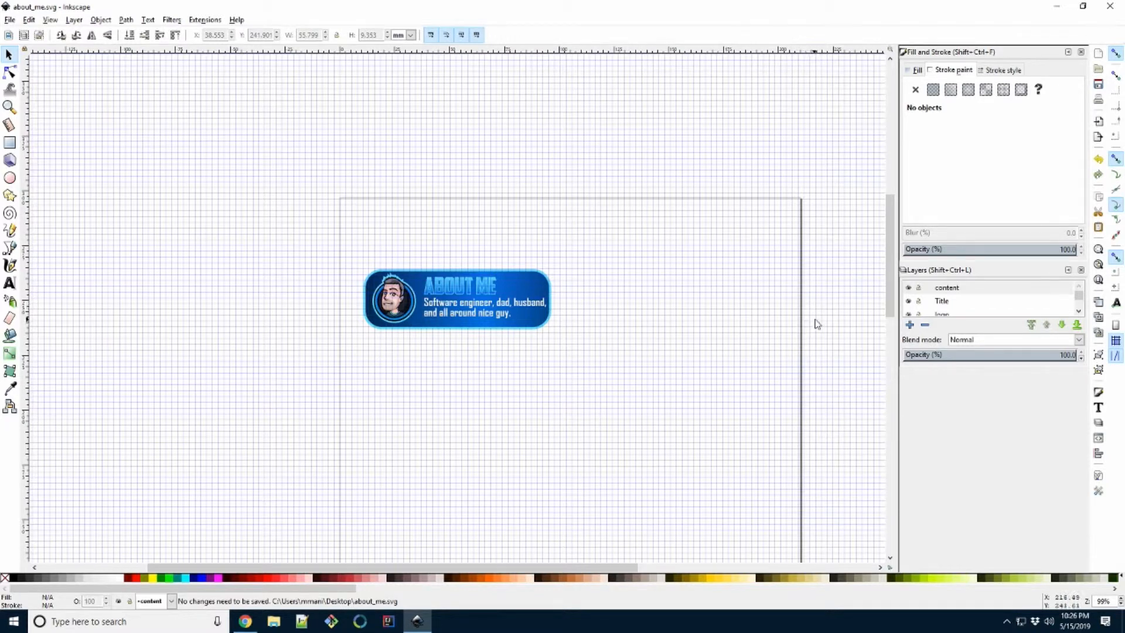
# - Export the whole drawing area as about_me.png to the Desktop
pyautogui.click(1099, 137)
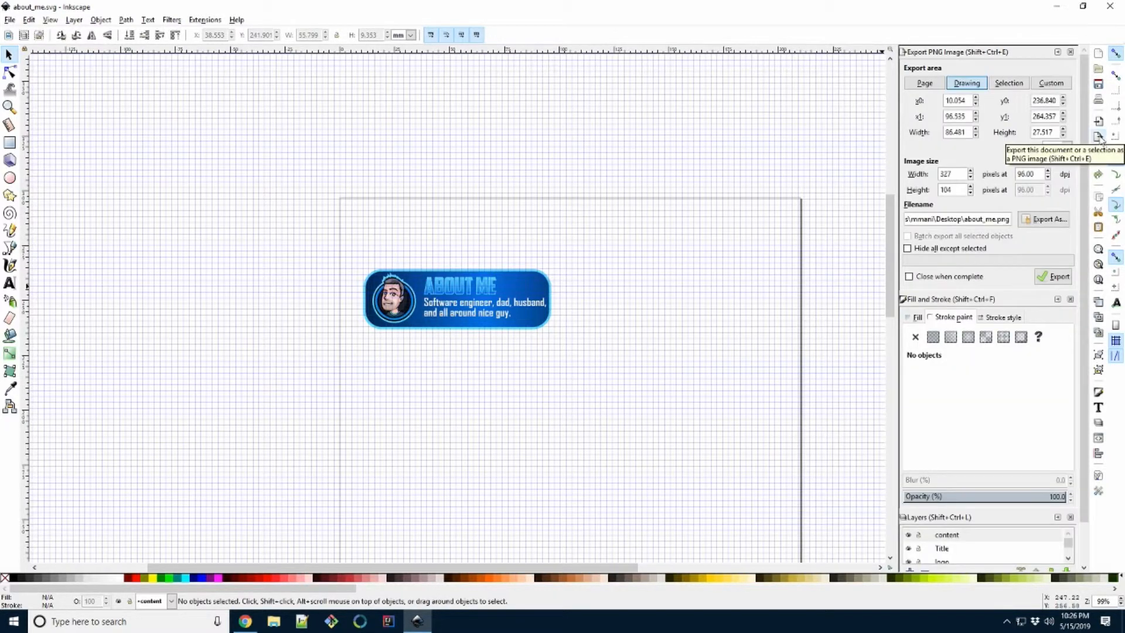
pyautogui.click(968, 83)
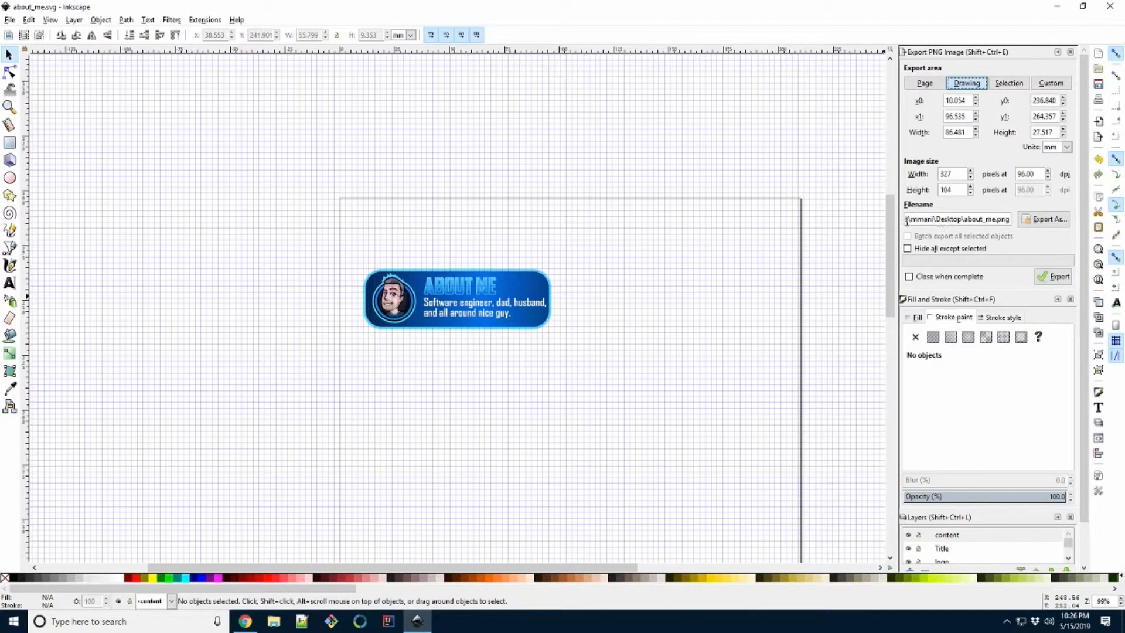
pyautogui.click(1045, 219)
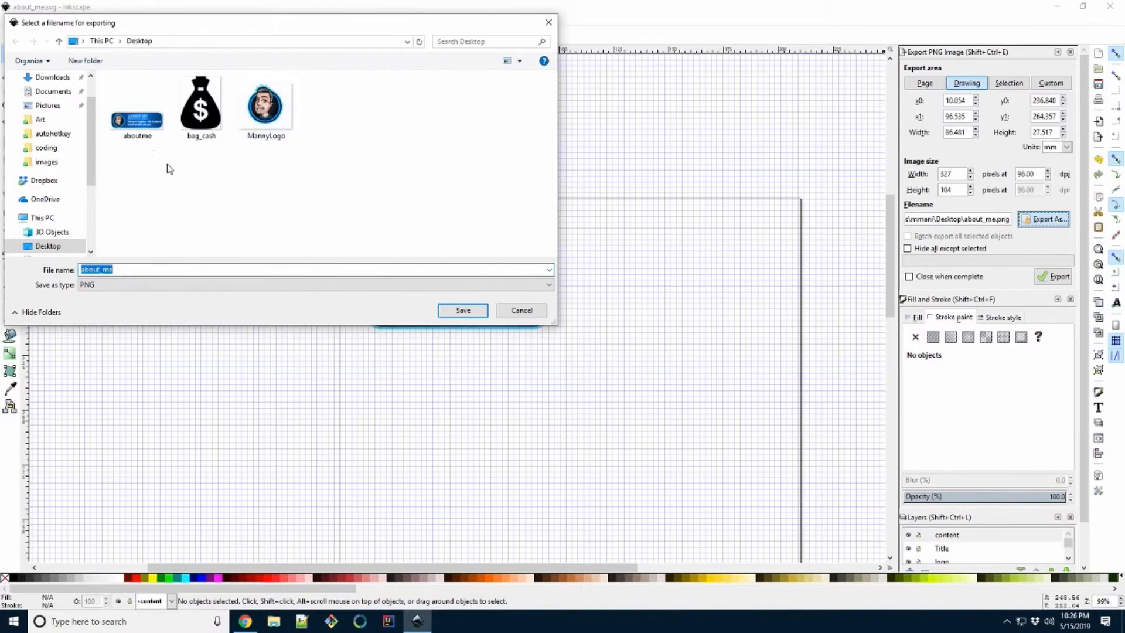
pyautogui.click(463, 311)
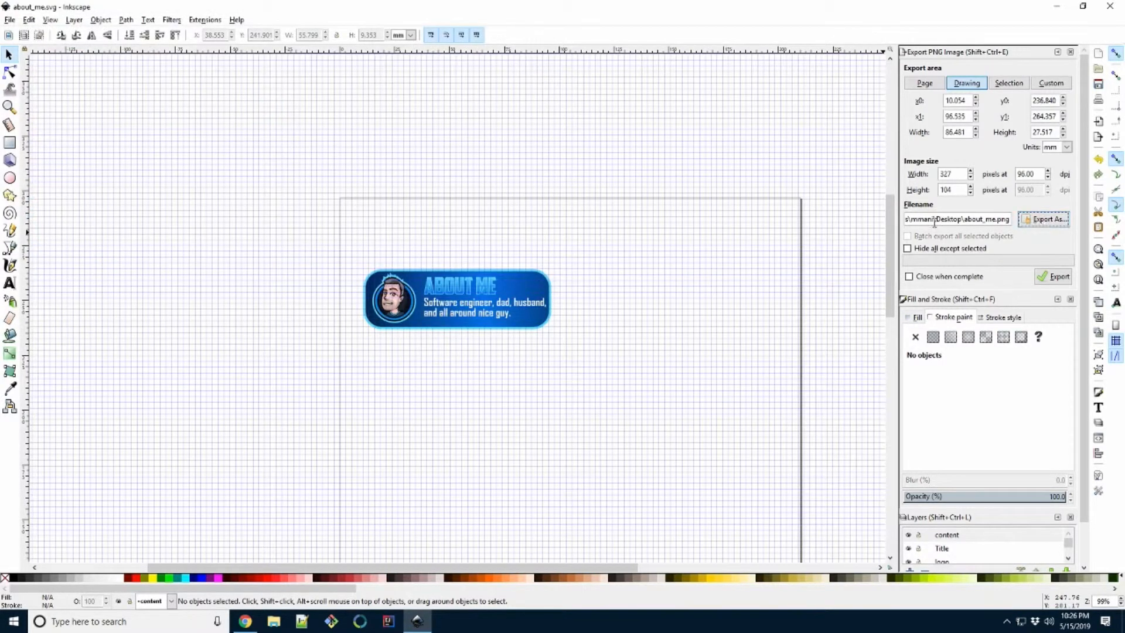
pyautogui.click(1058, 279)
# - Switch to the Twitch channel page in Chrome and turn on panel editing
pyautogui.click(1056, 6)
pyautogui.click(1052, 333)
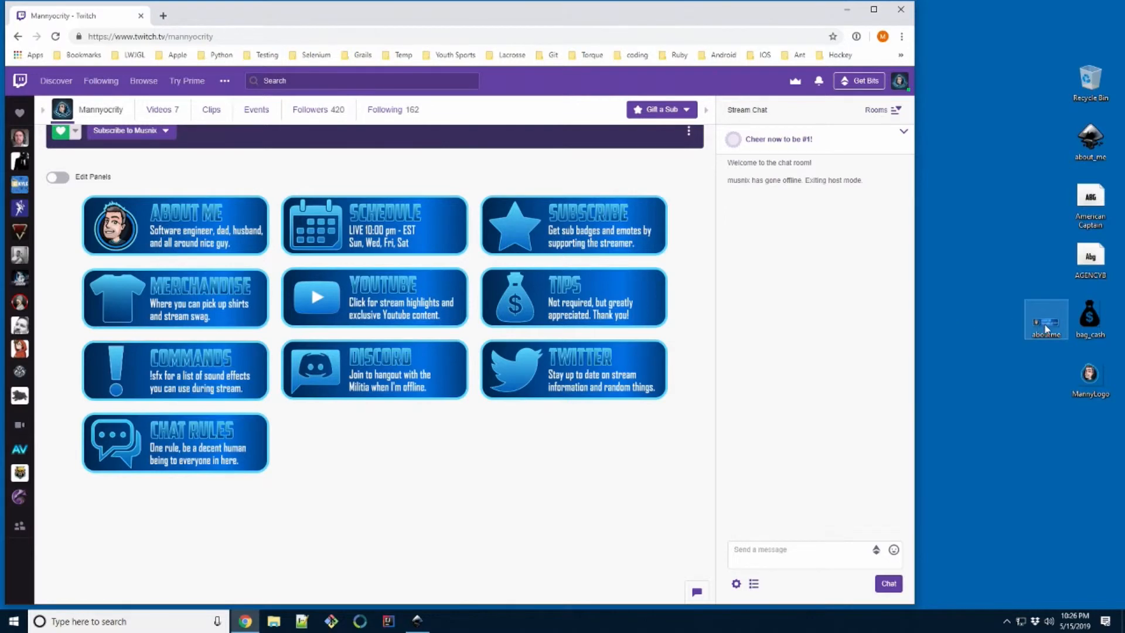
pyautogui.click(420, 269)
pyautogui.click(58, 177)
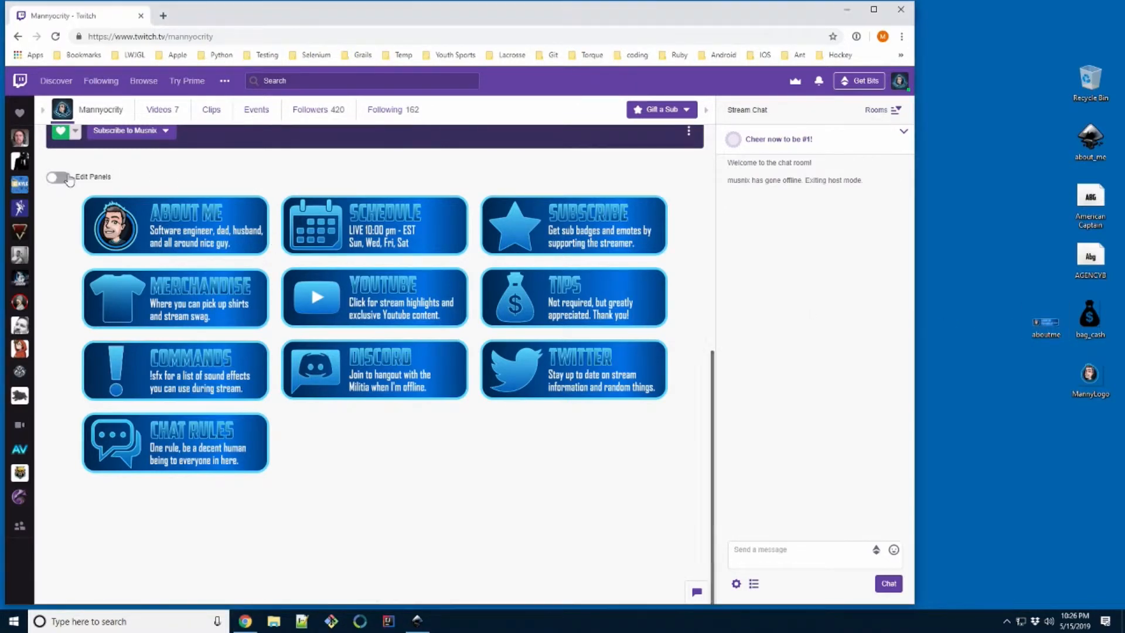
pyautogui.scroll(-10, 375, 305)
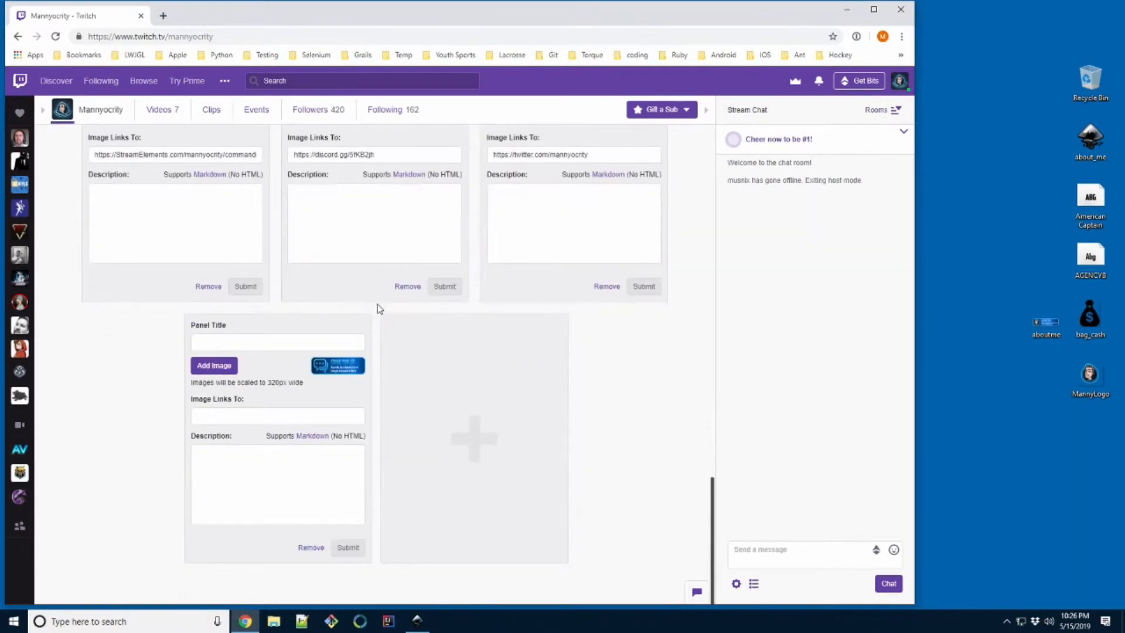
# - Add a new text or image panel after the chat rules panel, upload the aboutme image from the desktop to it, and submit it
pyautogui.click(500, 433)
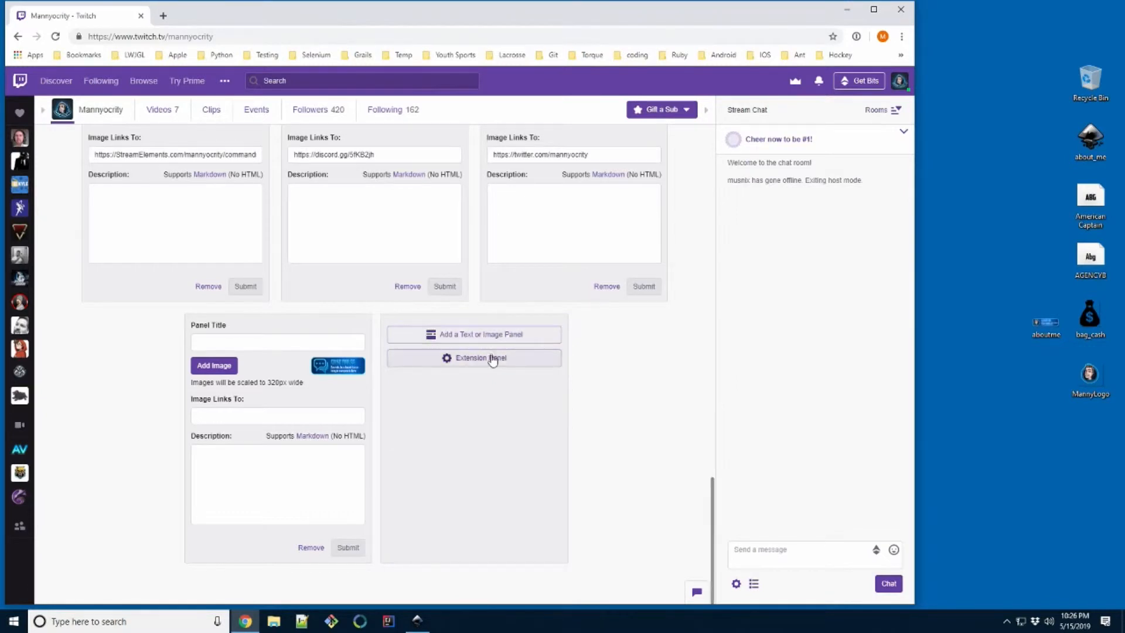
pyautogui.click(491, 334)
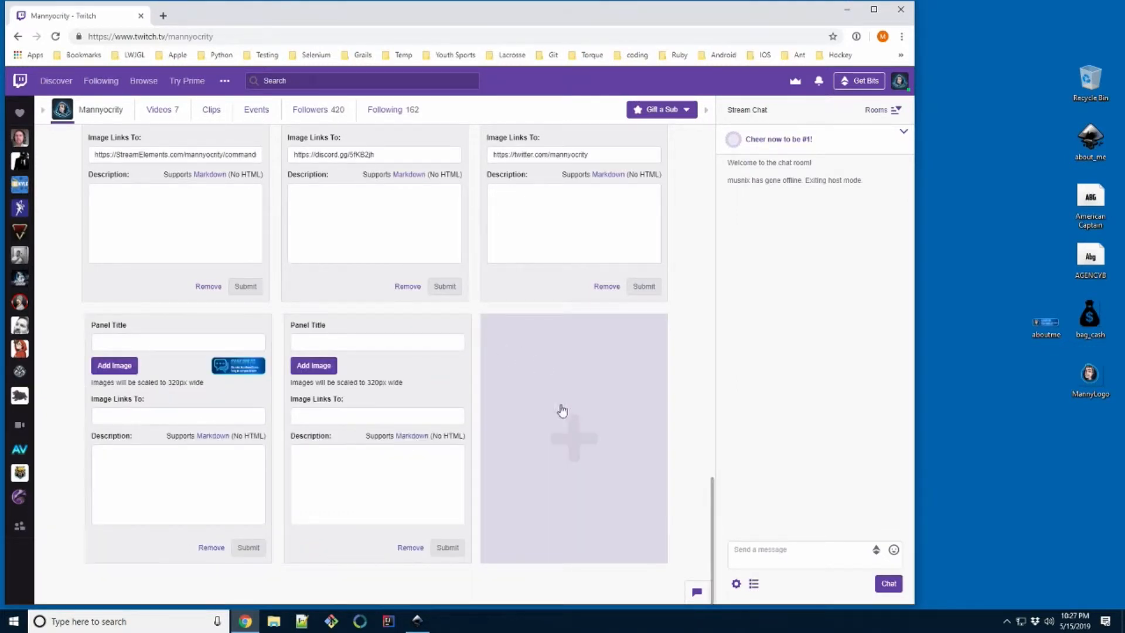
pyautogui.click(311, 369)
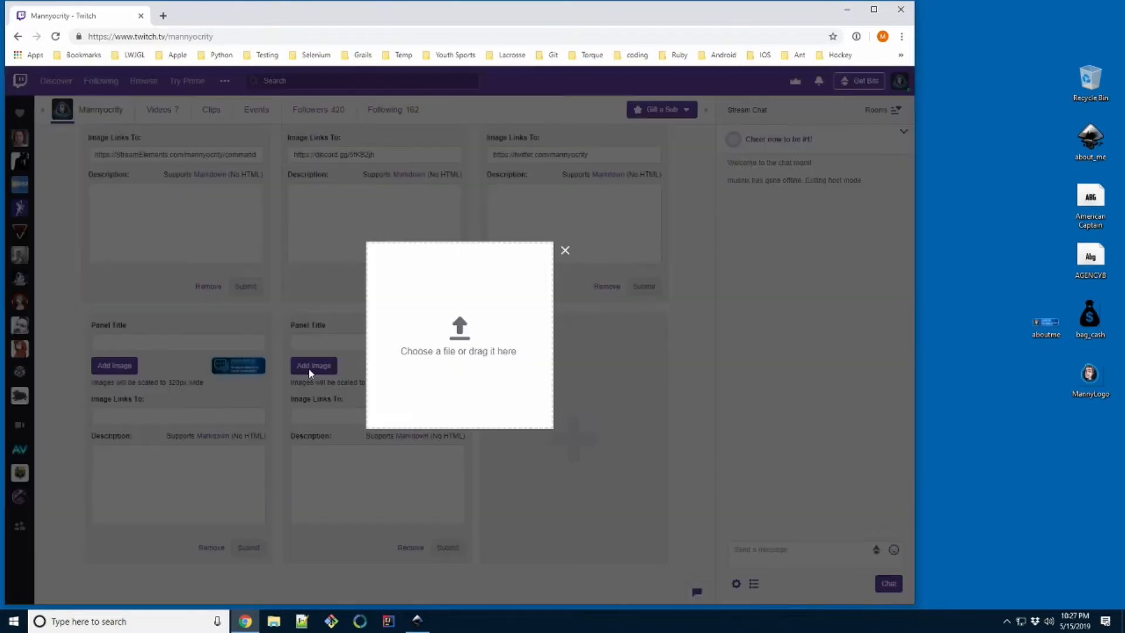
pyautogui.moveTo(1040, 321); pyautogui.dragTo(451, 325)
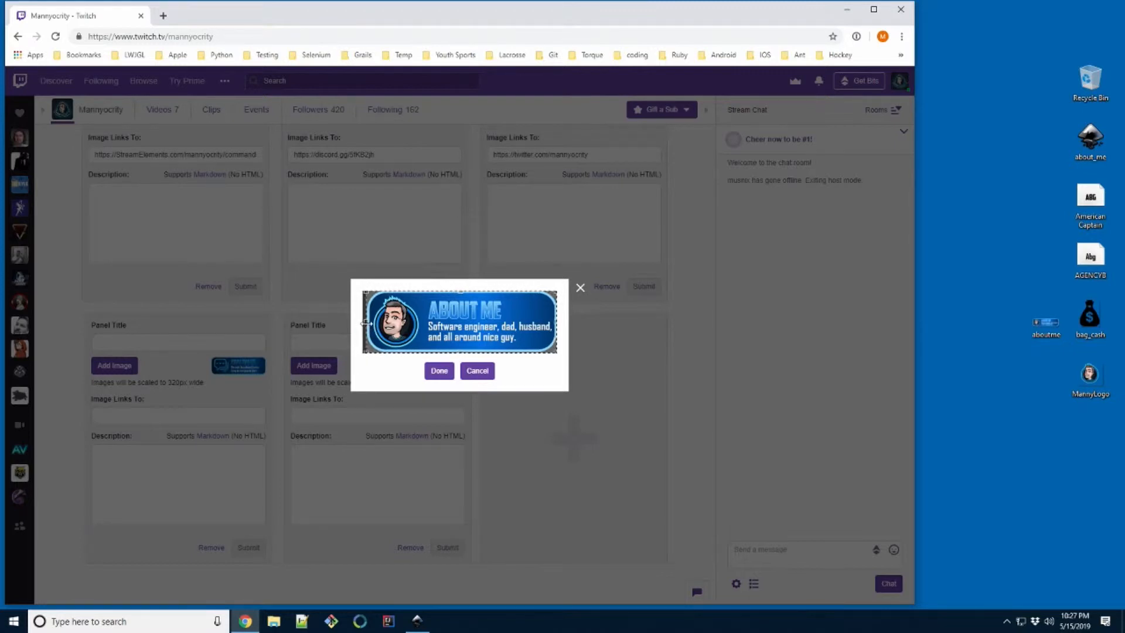
pyautogui.click(438, 370)
pyautogui.click(447, 547)
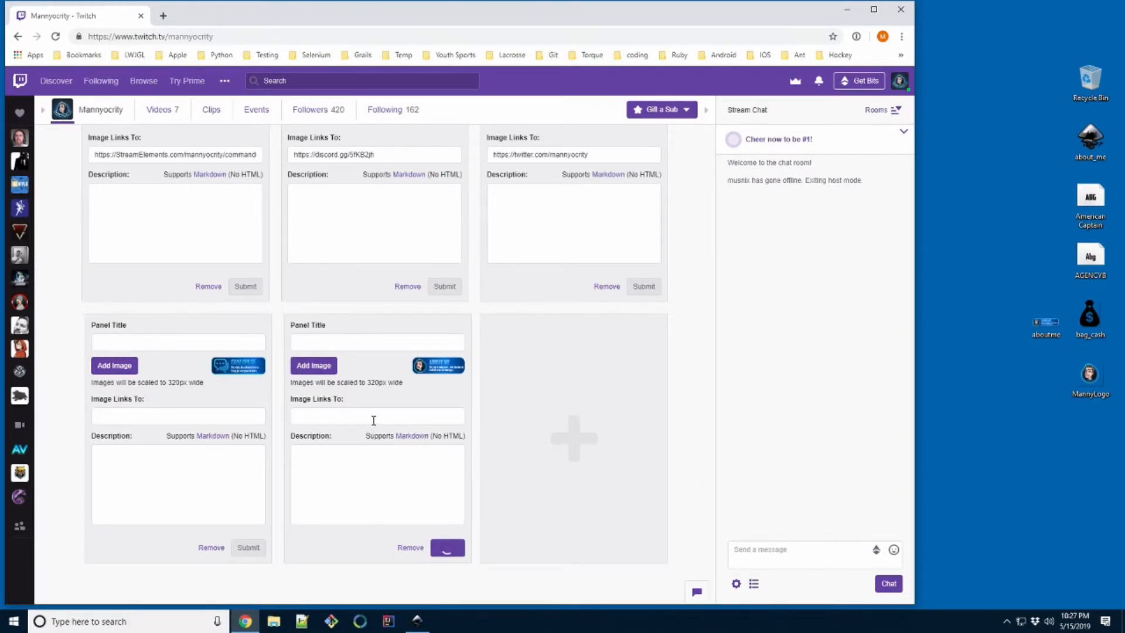
# - Turn off panel editing and view the new ABOUT ME panel among the other channel panels
pyautogui.scroll(19, 373, 418)
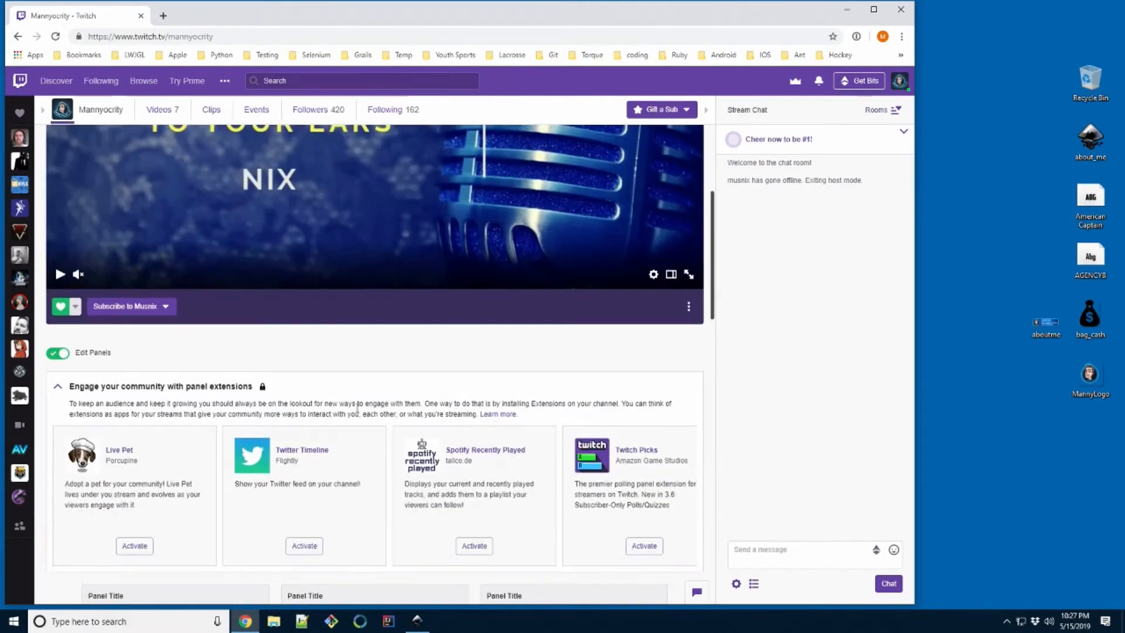
pyautogui.click(56, 412)
pyautogui.scroll(-5, 516, 449)
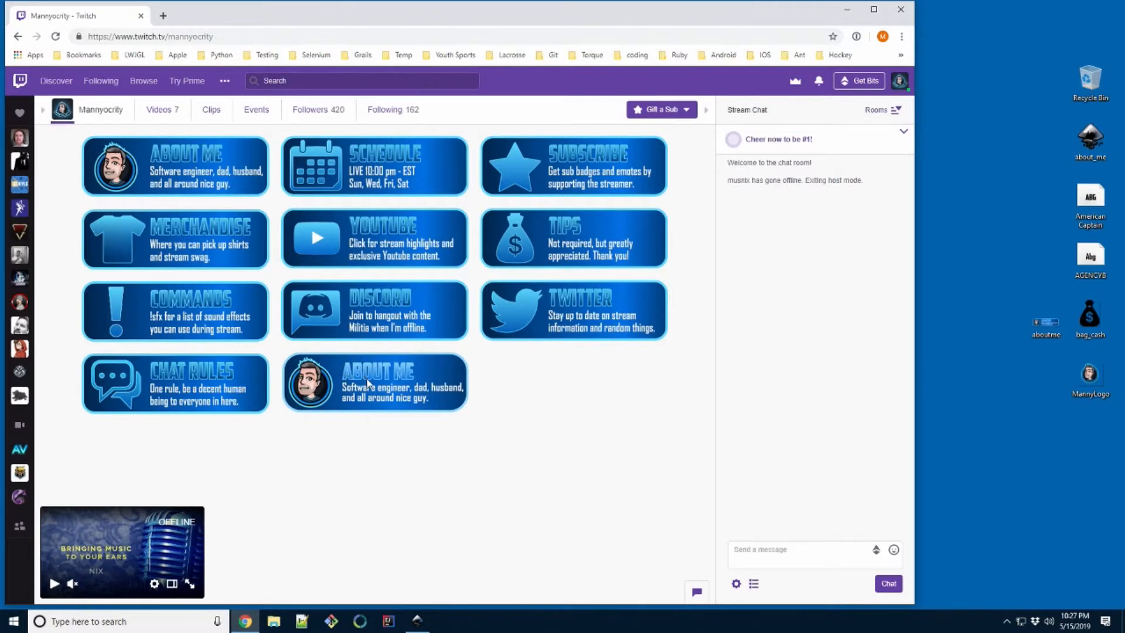
pyautogui.scroll(1, 369, 381)
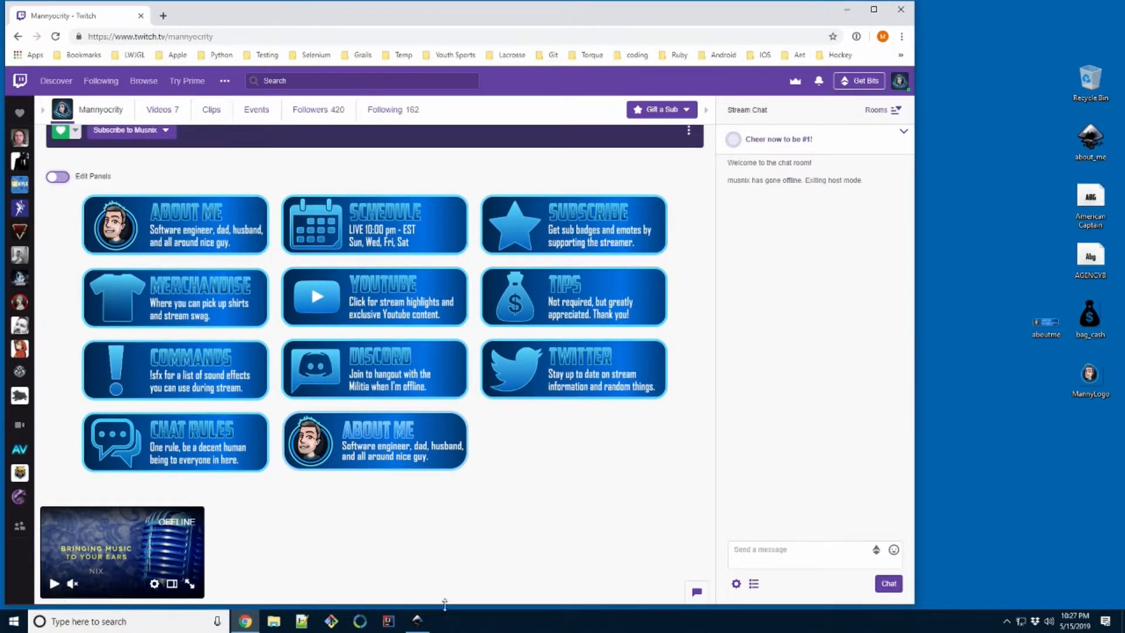
# - Switch back to Inkscape, make the logo layer current, and delete the portrait logo from the panel
pyautogui.hotkey('alt', 'Tab')
pyautogui.click(422, 628)
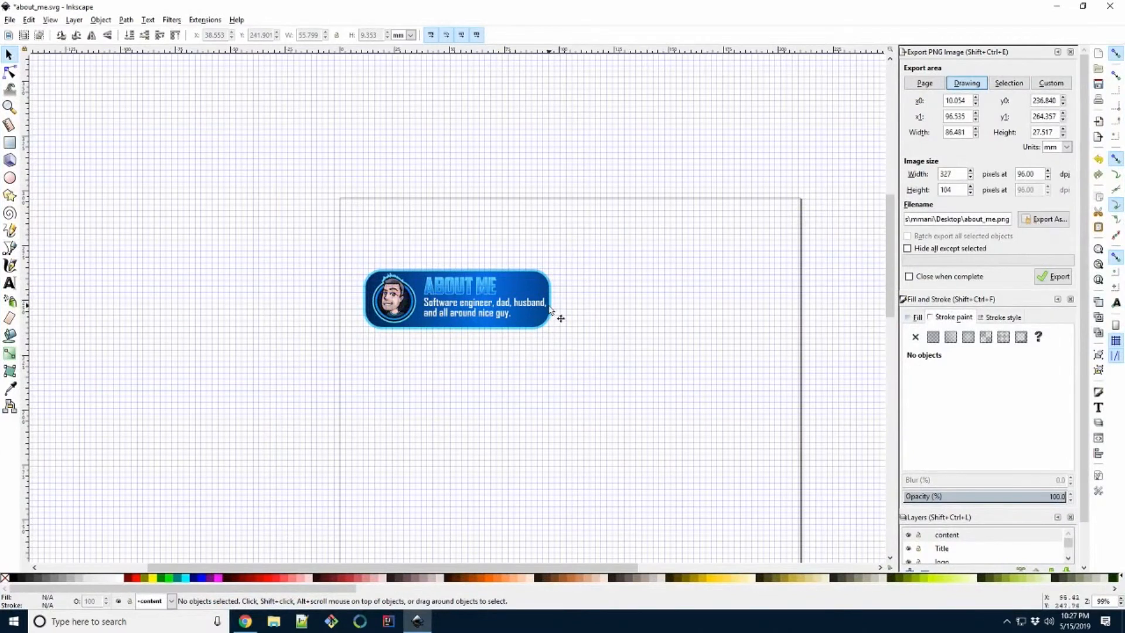
pyautogui.scroll(-3, 981, 504)
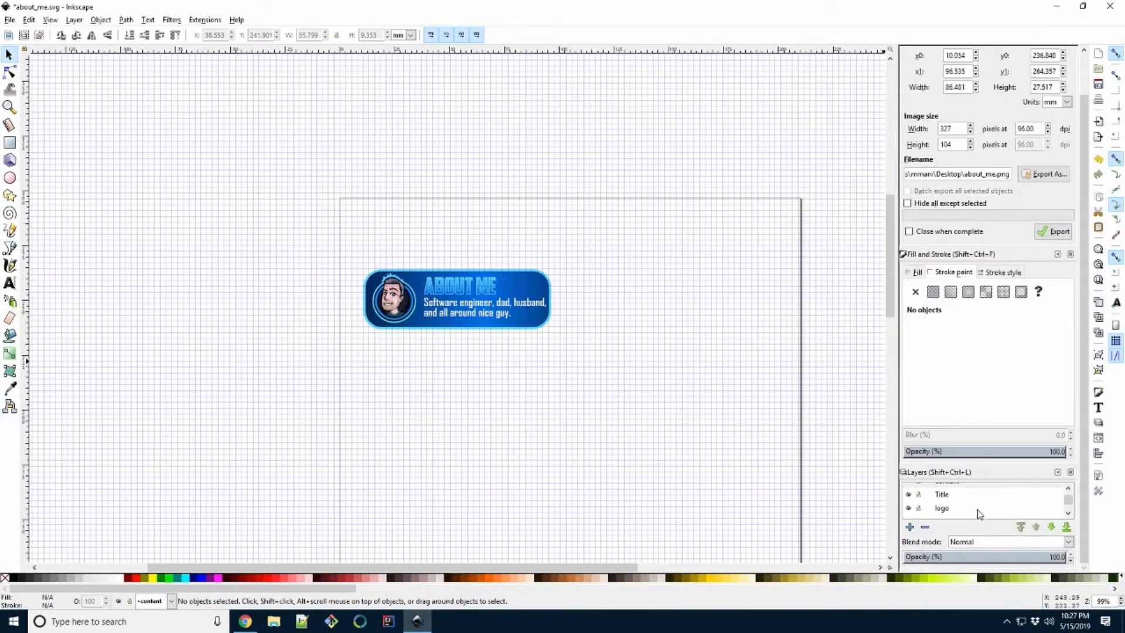
pyautogui.scroll(-1, 986, 508)
pyautogui.click(943, 500)
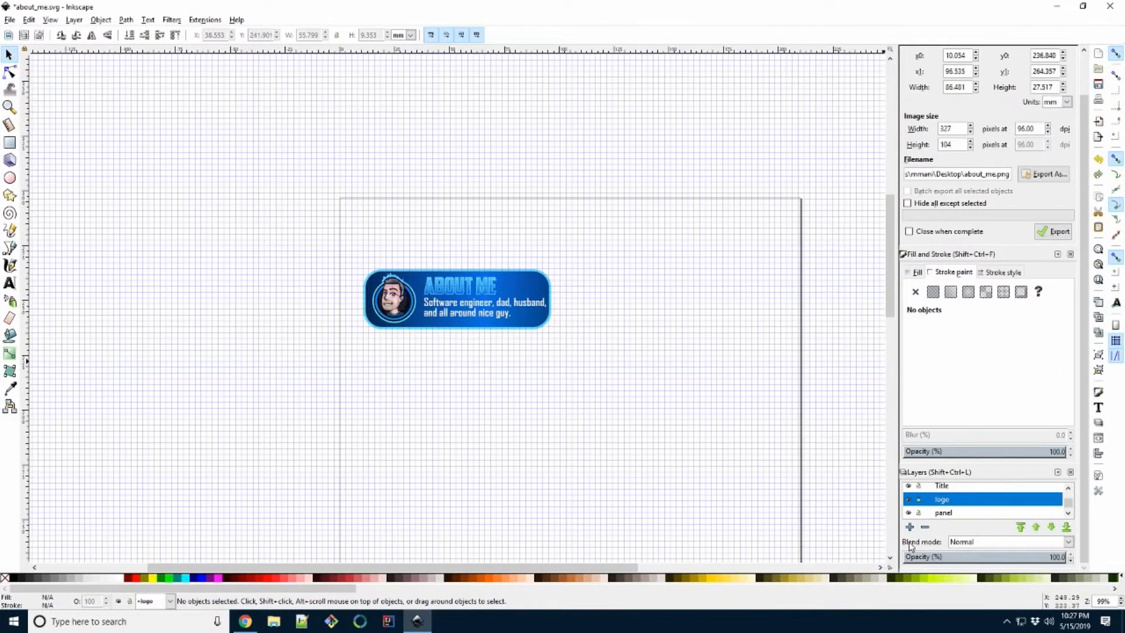
pyautogui.click(410, 316)
pyautogui.press('Delete')
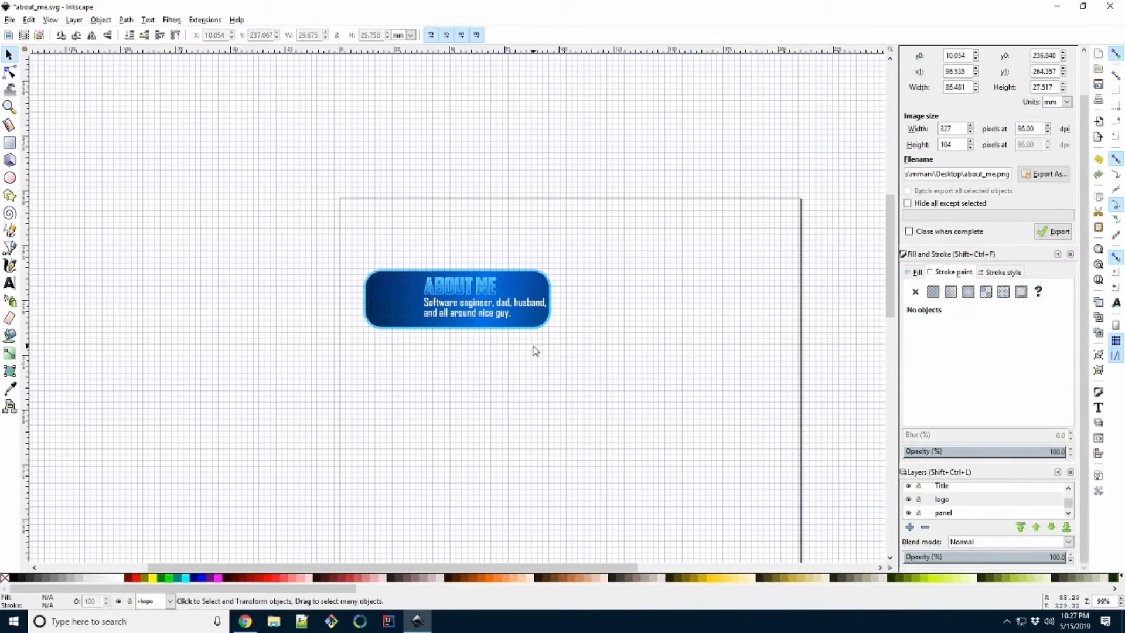
pyautogui.click(9, 20)
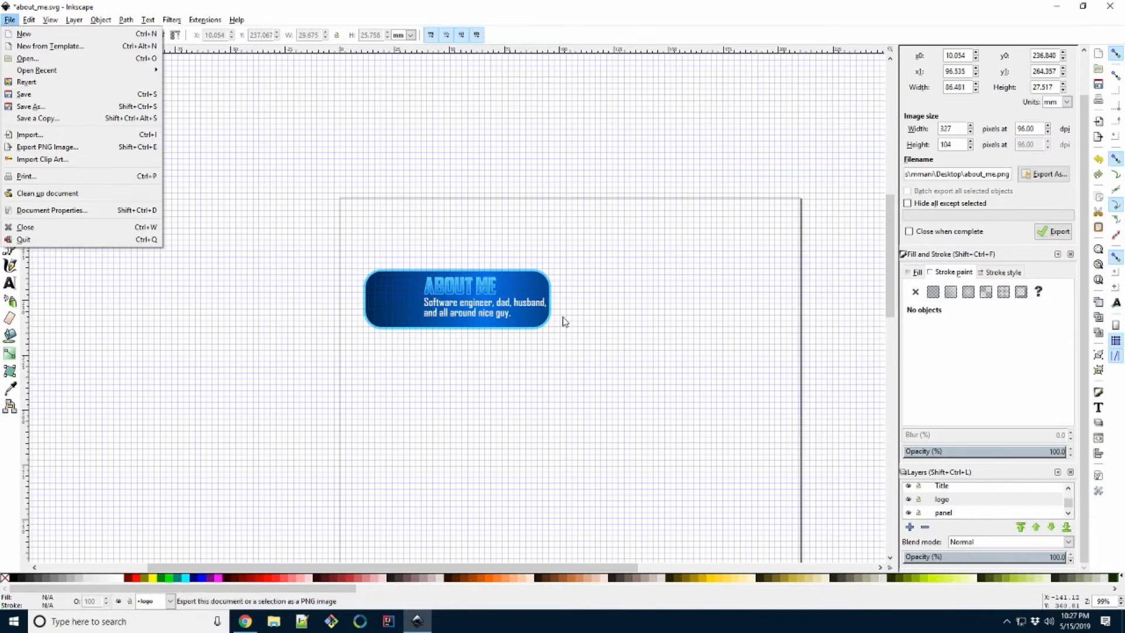
pyautogui.click(27, 82)
pyautogui.click(10, 20)
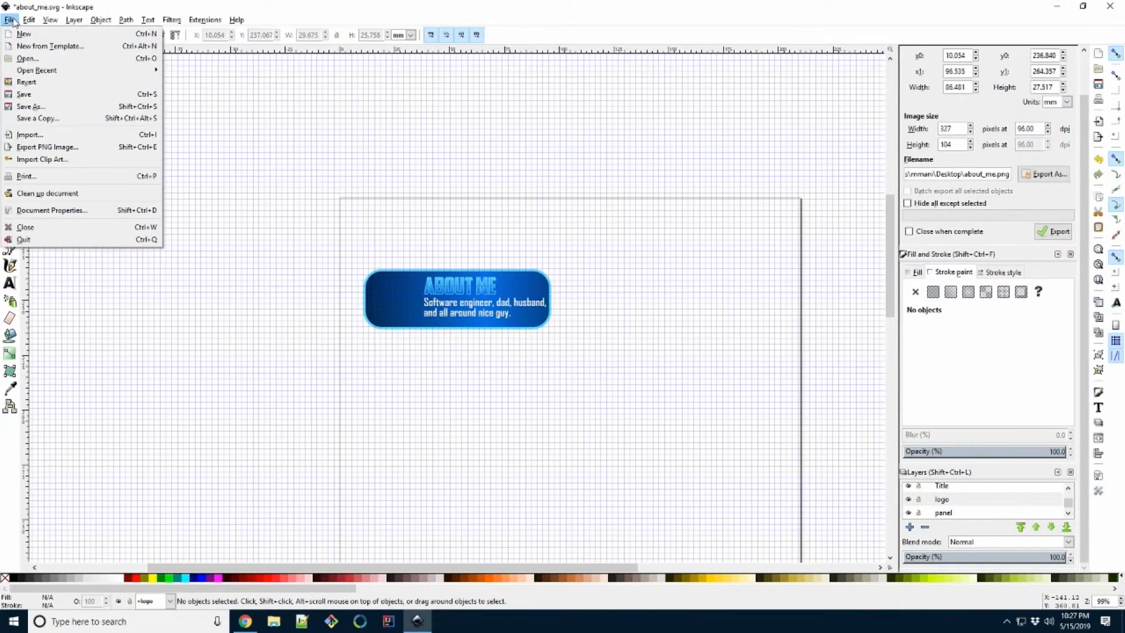
pyautogui.click(28, 58)
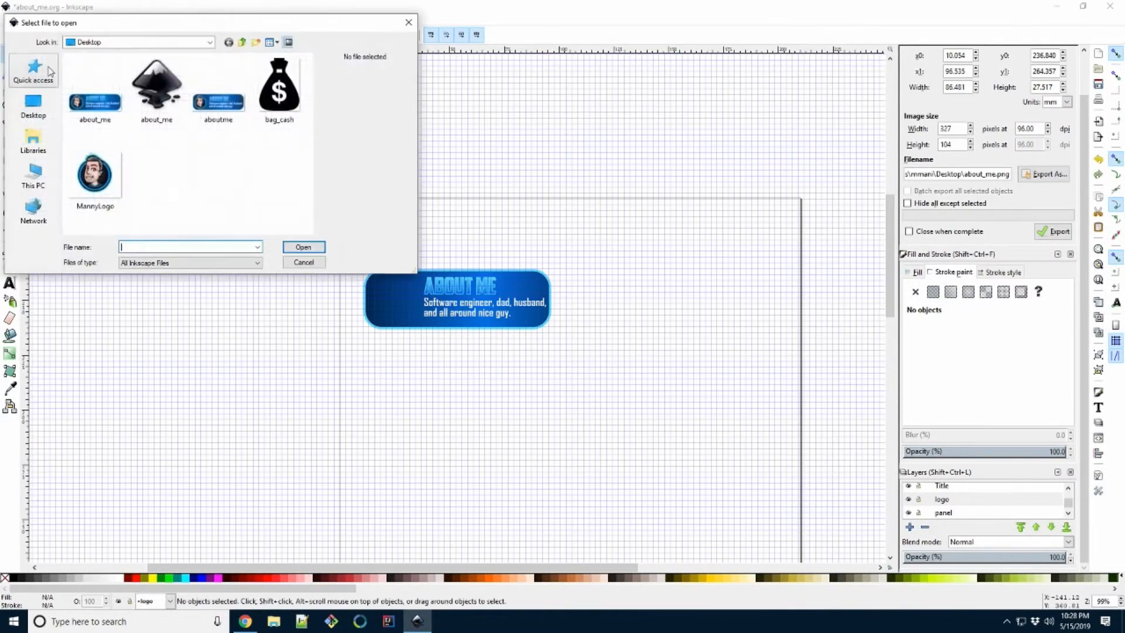
pyautogui.doubleClick(286, 106)
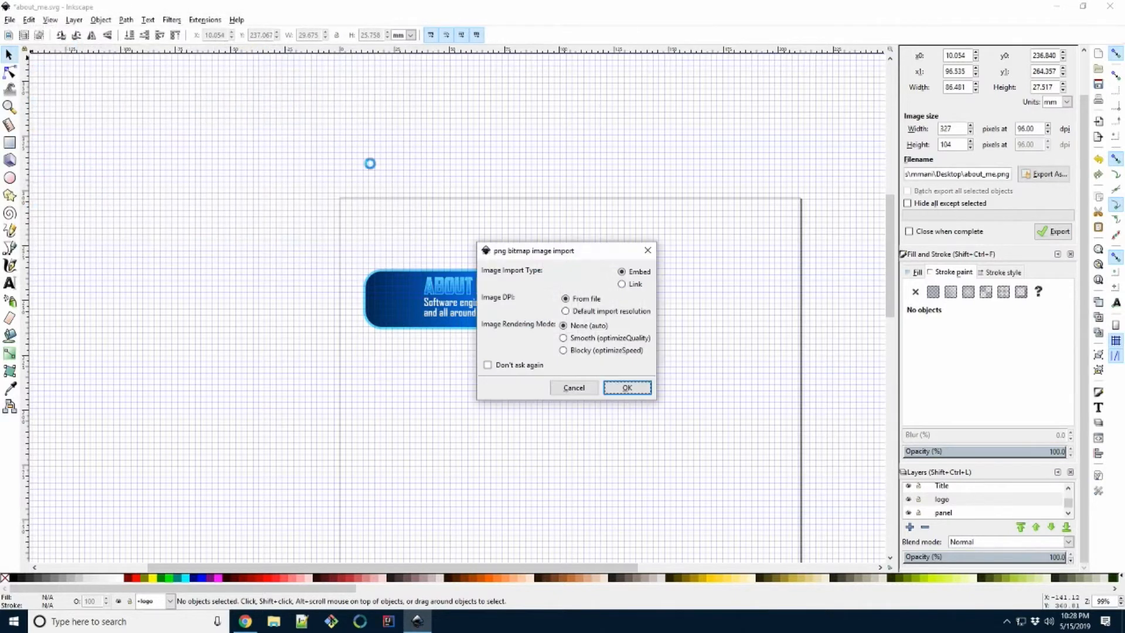
pyautogui.click(626, 388)
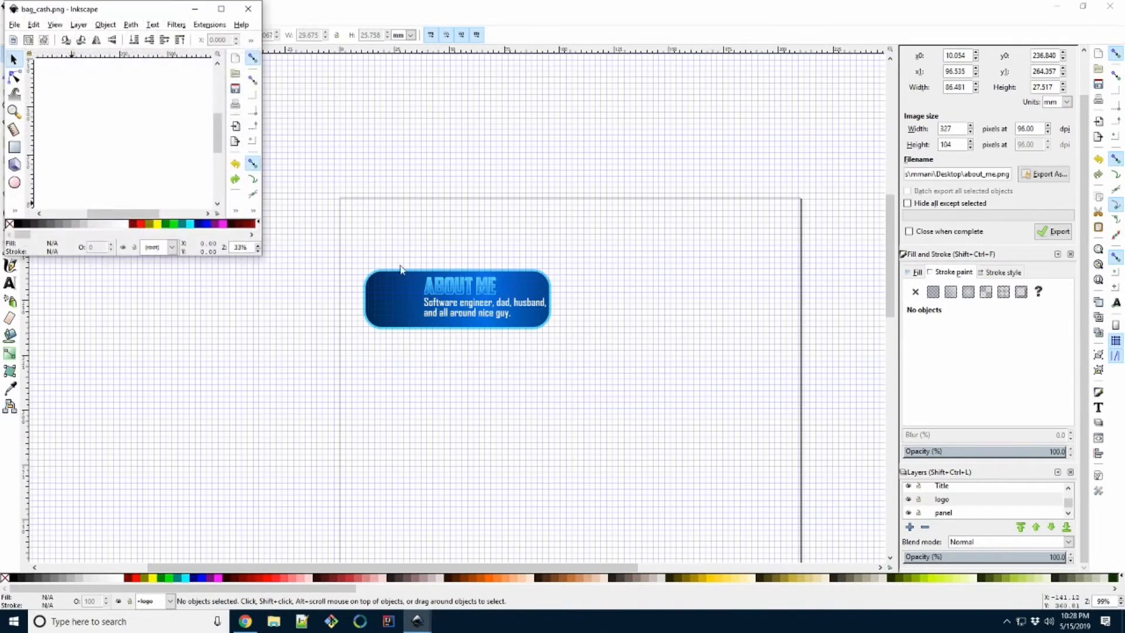
pyautogui.click(137, 158)
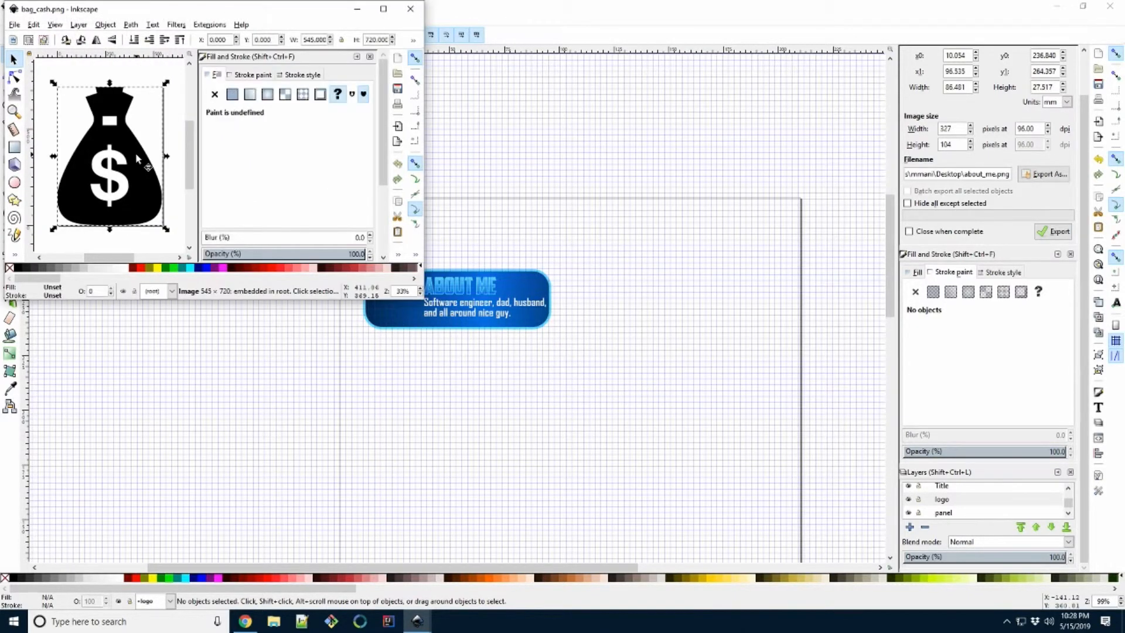
pyautogui.click(410, 9)
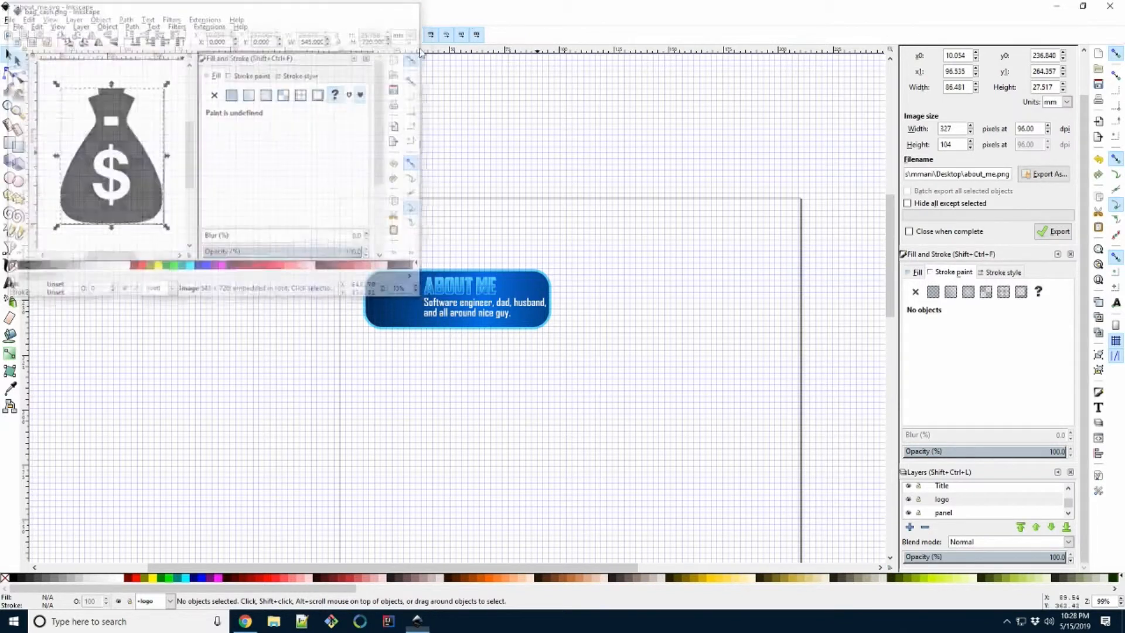
# - Paste the money bag image onto the logo layer, scale it proportionally to about 18.5 × 24.5 mm, and place it beside the panel
pyautogui.hotkey('ctrl', 'v')
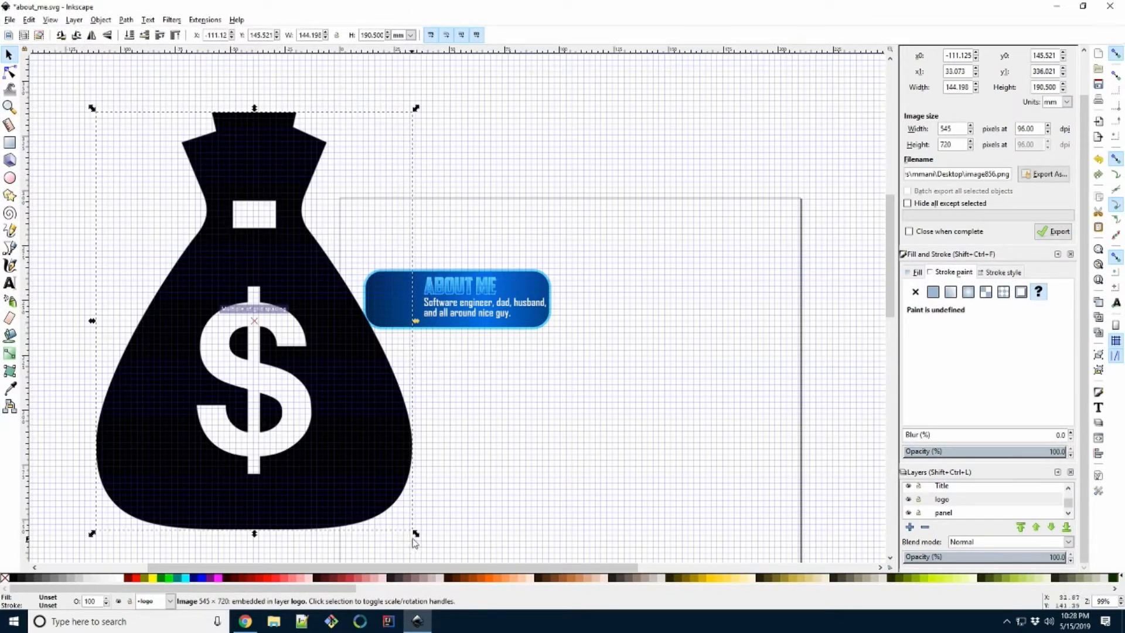
pyautogui.click(338, 35)
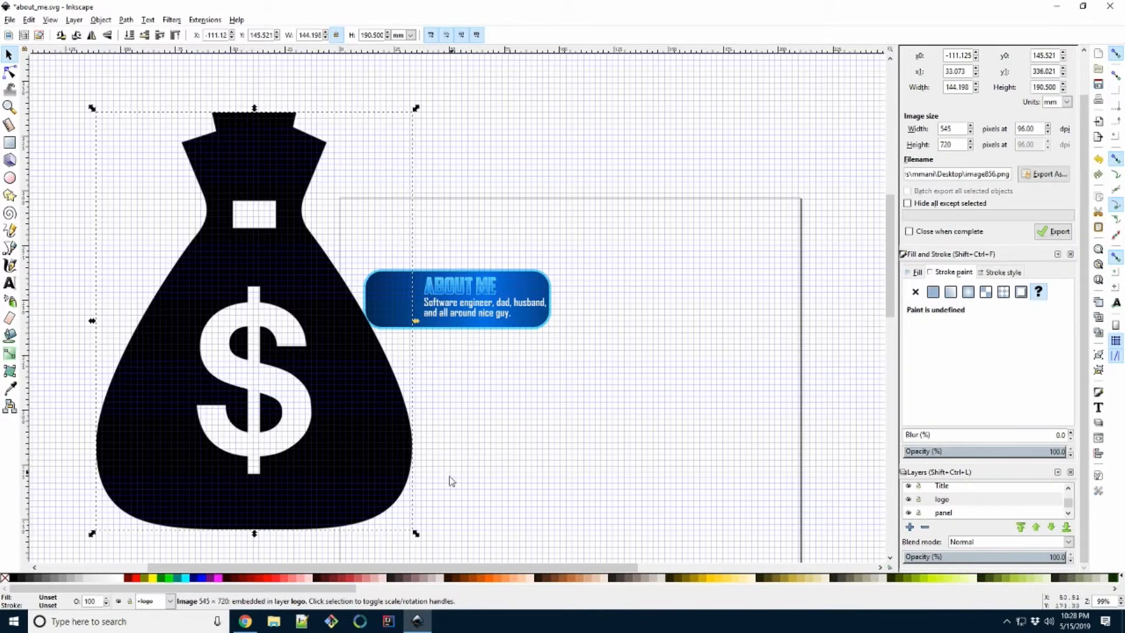
pyautogui.moveTo(418, 533); pyautogui.dragTo(343, 297)
pyautogui.click(113, 140)
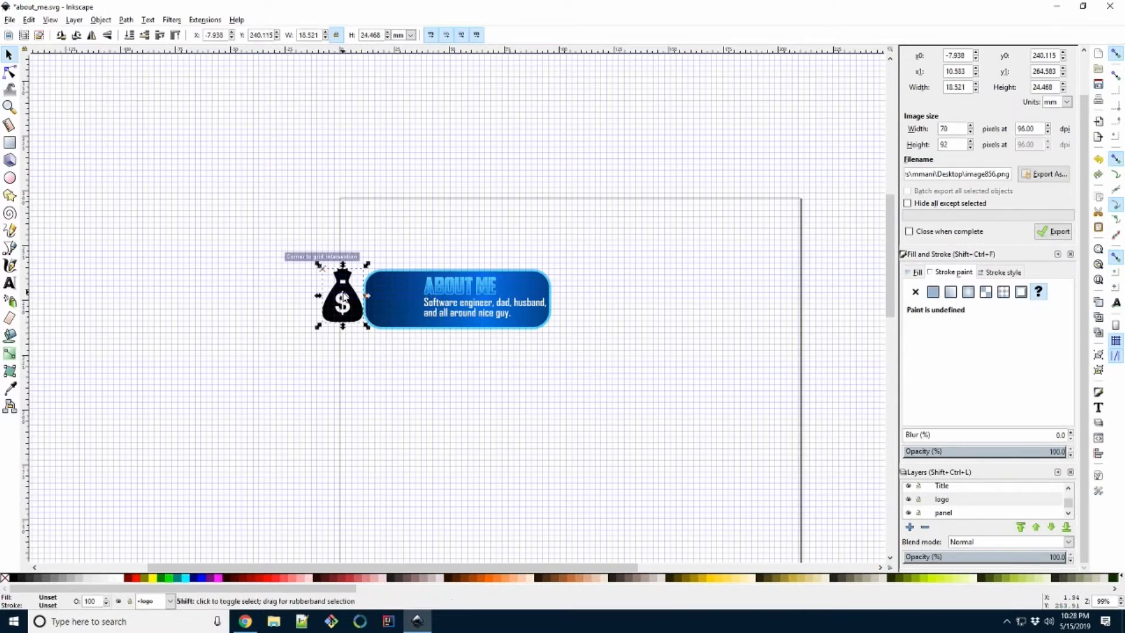
pyautogui.press('+')
pyautogui.press('+')
pyautogui.press('+')
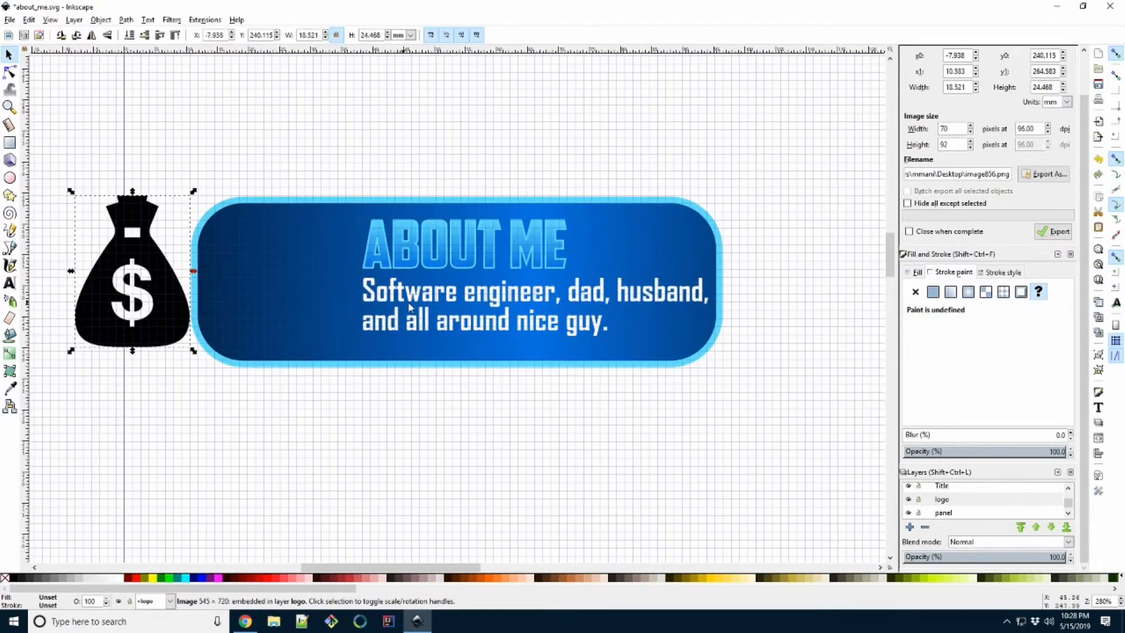
pyautogui.moveTo(160, 292)
pyautogui.mouseDown()
pyautogui.moveTo(261, 292)
pyautogui.moveTo(158, 280)
pyautogui.mouseUp()
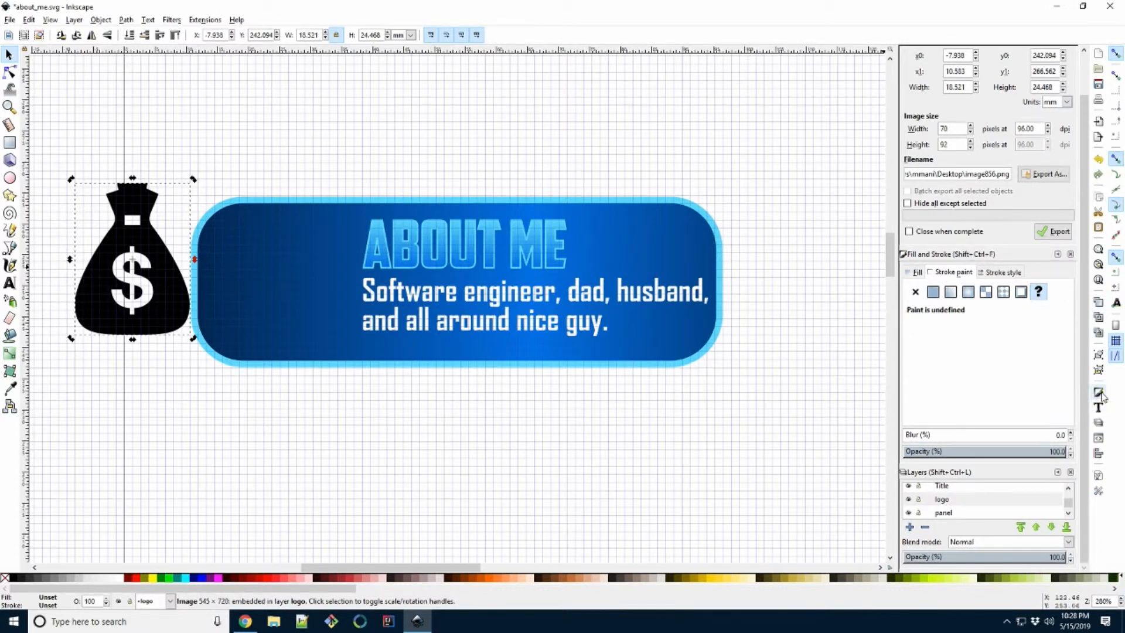
# - Try to recolor the money bag image with a vertical linear gradient whose top stop is aqua, and undo the gradient
pyautogui.scroll(2, 1031, 260)
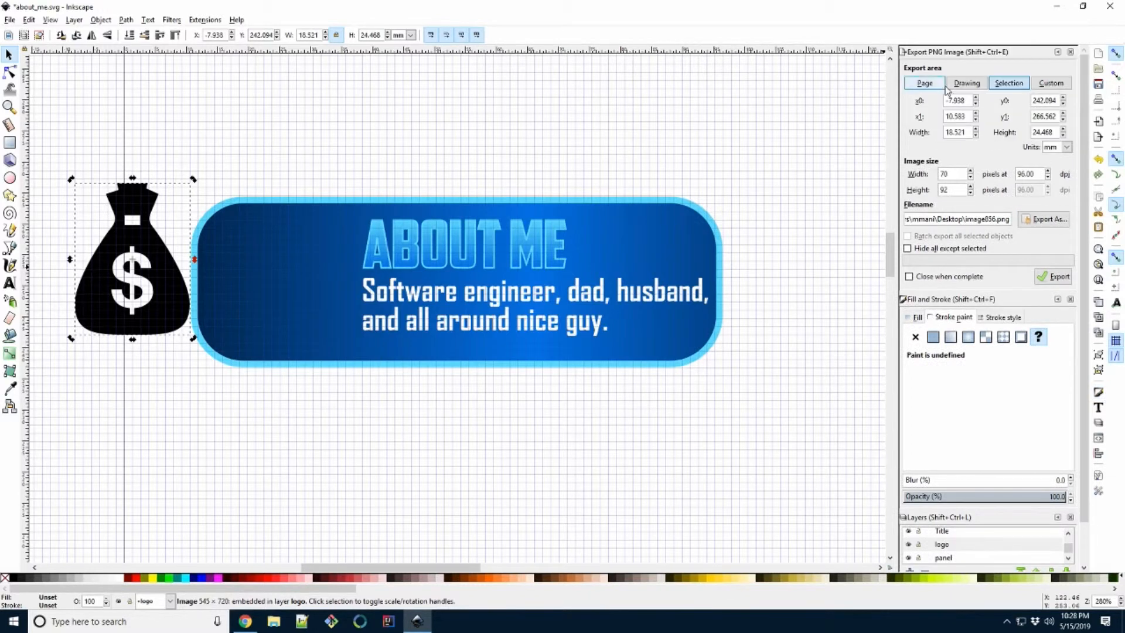
pyautogui.scroll(-2, 1026, 378)
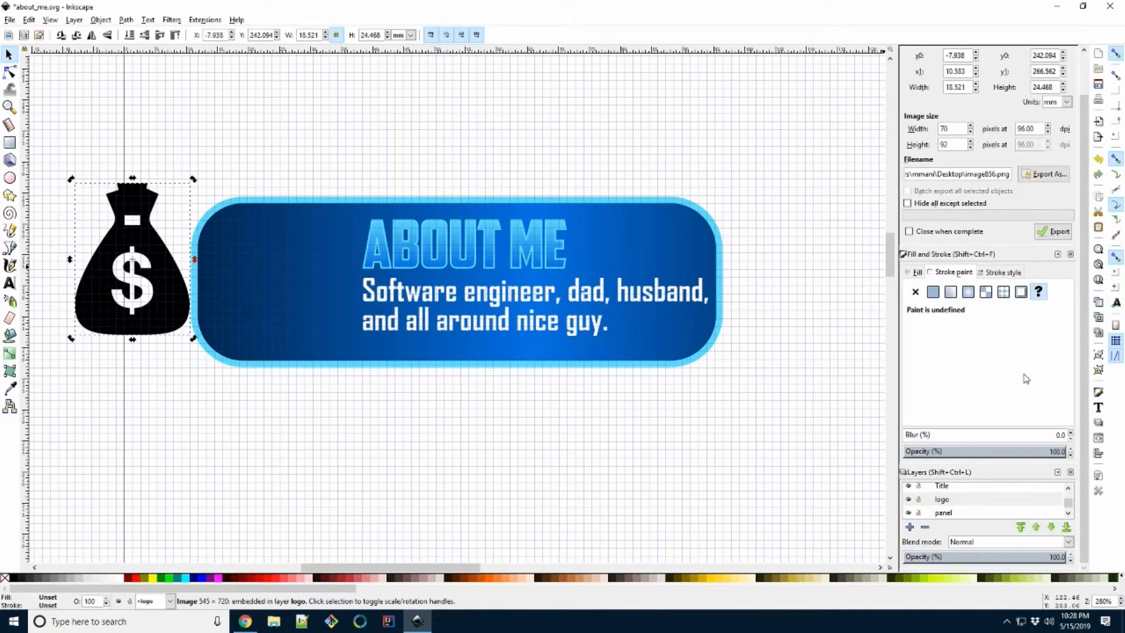
pyautogui.click(917, 272)
pyautogui.click(933, 291)
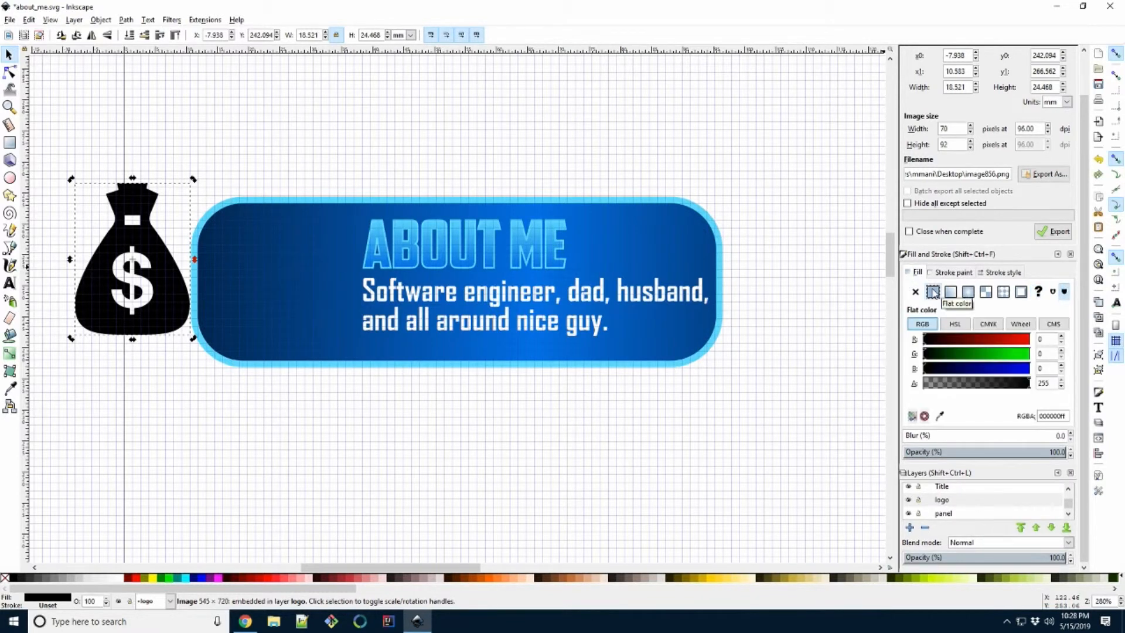
pyautogui.click(13, 353)
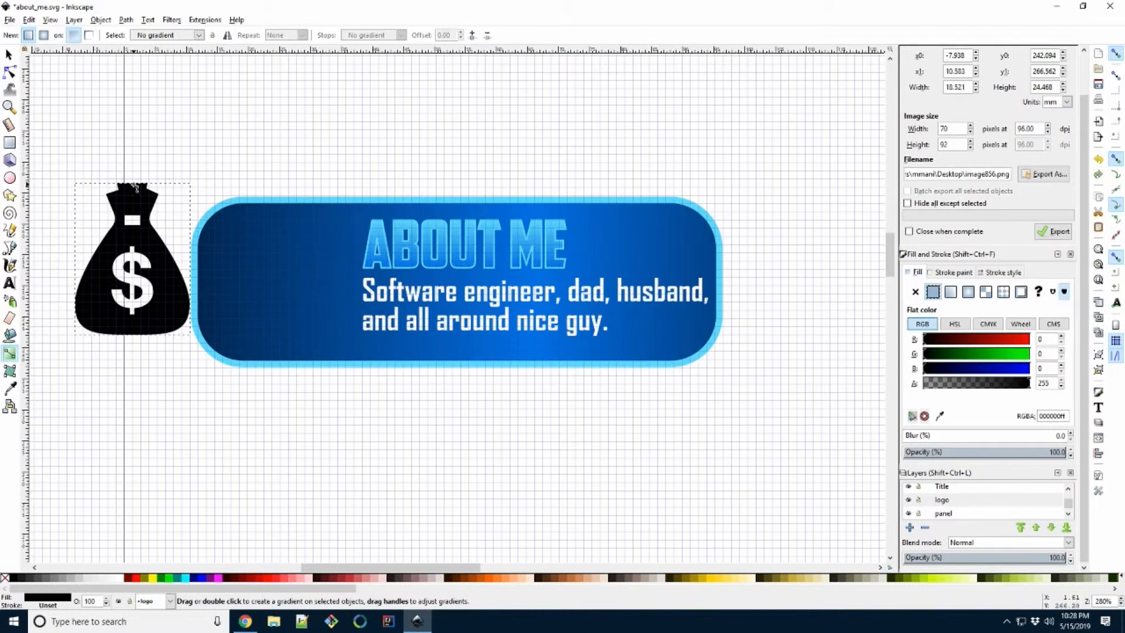
pyautogui.moveTo(133, 189); pyautogui.dragTo(134, 336)
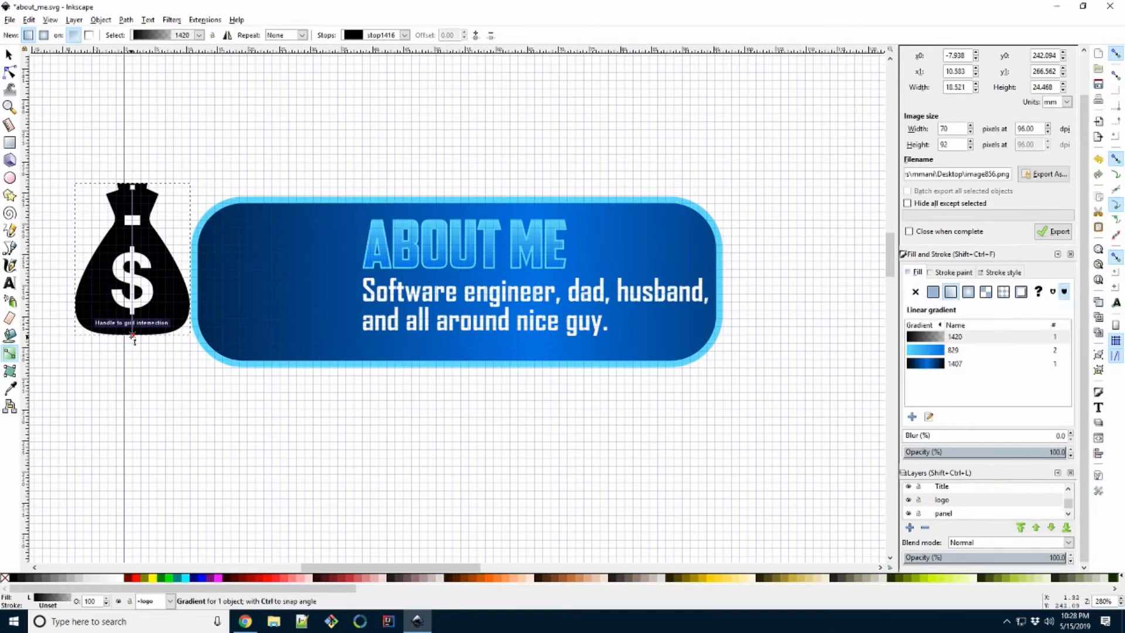
pyautogui.click(133, 187)
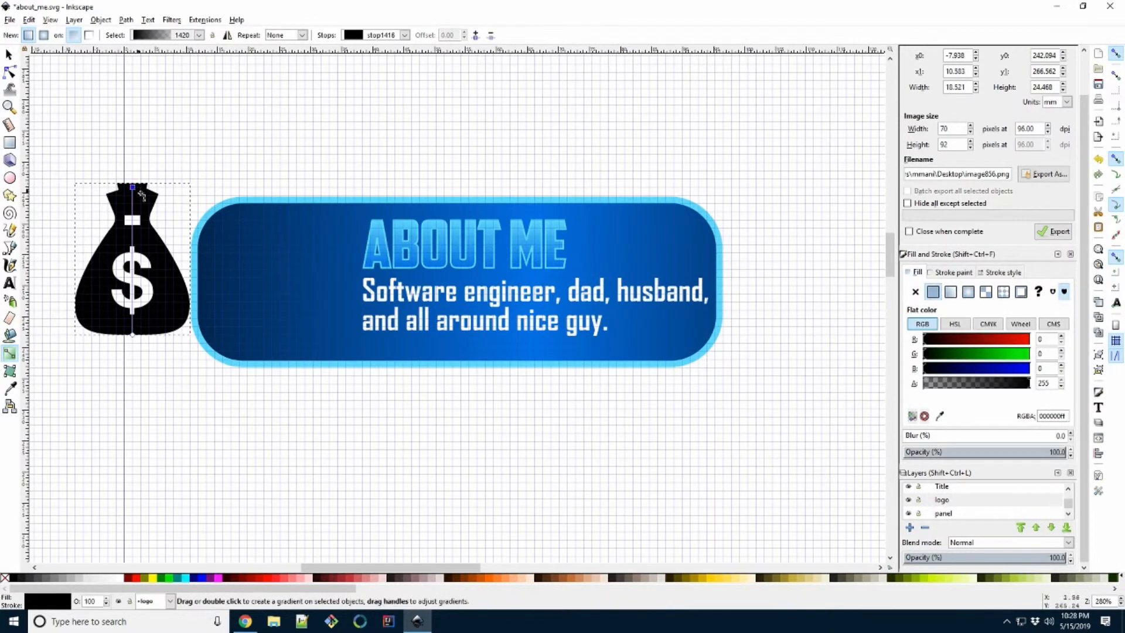
pyautogui.click(186, 579)
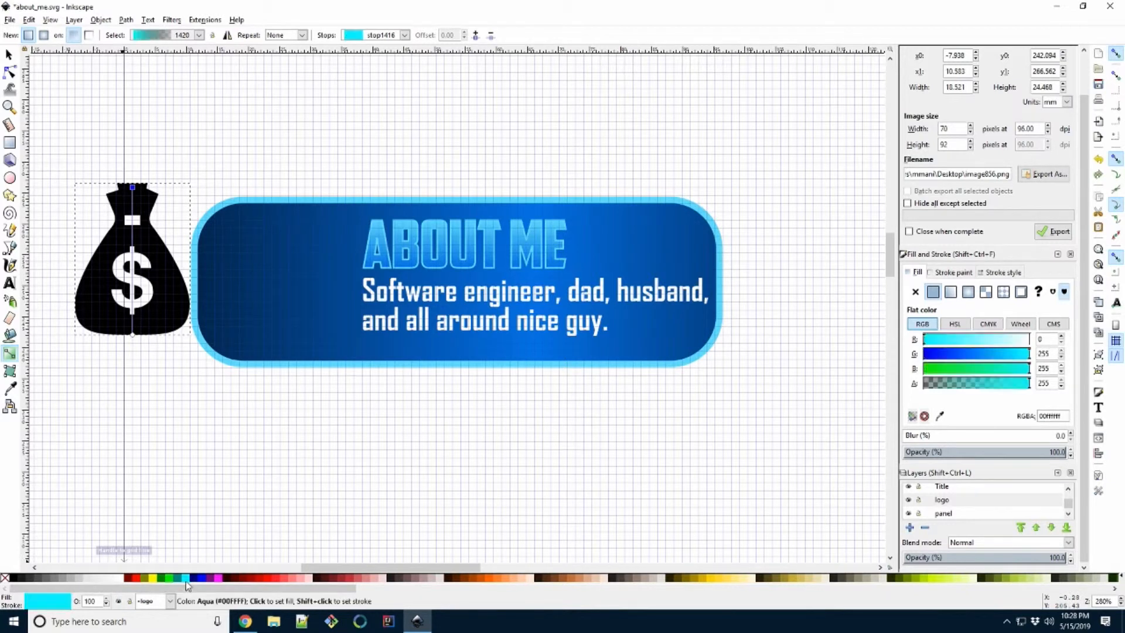
pyautogui.hotkey('ctrl', 'z')
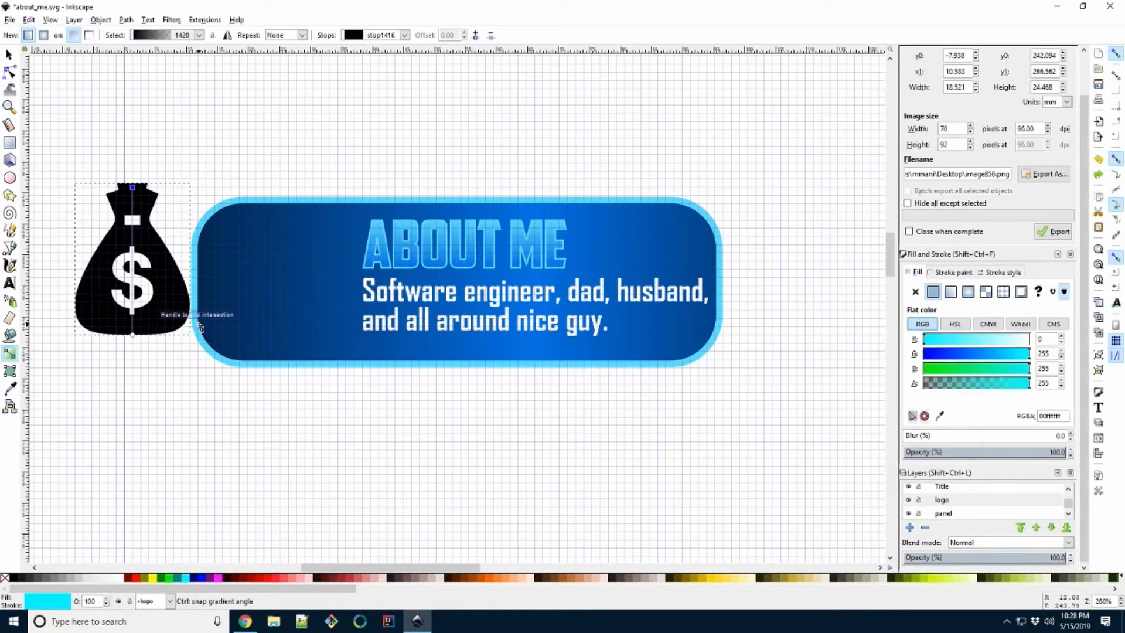
pyautogui.hotkey('ctrl', 'z')
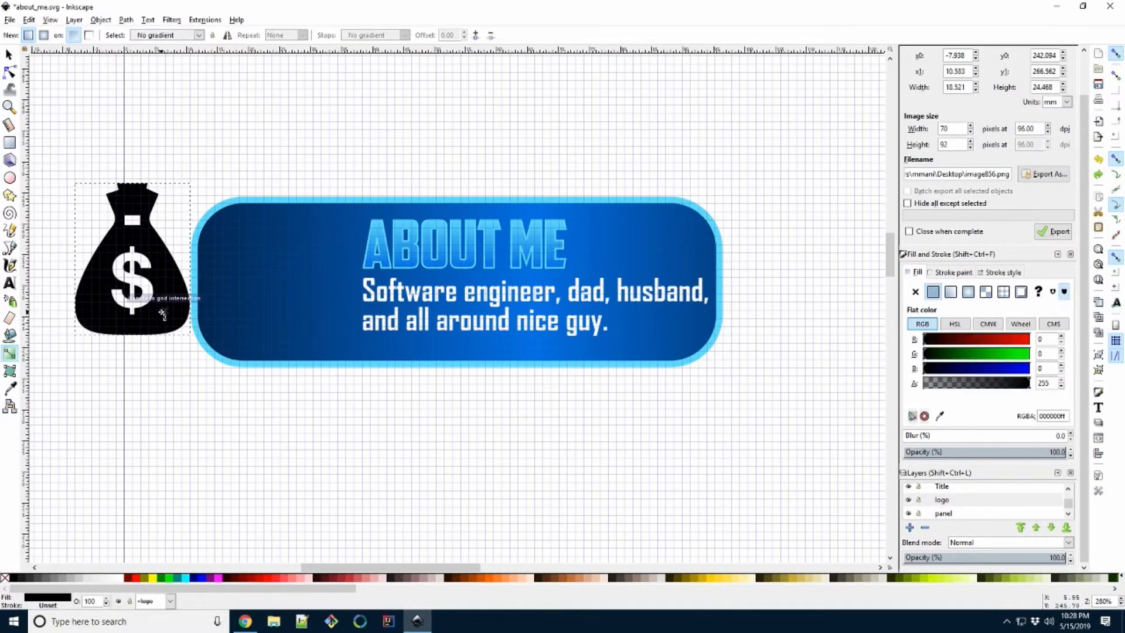
# - Trace the money bag bitmap into vector paths using a multiple-scan Colors trace with Remove background enabled
pyautogui.press('s')
pyautogui.rightClick(151, 256)
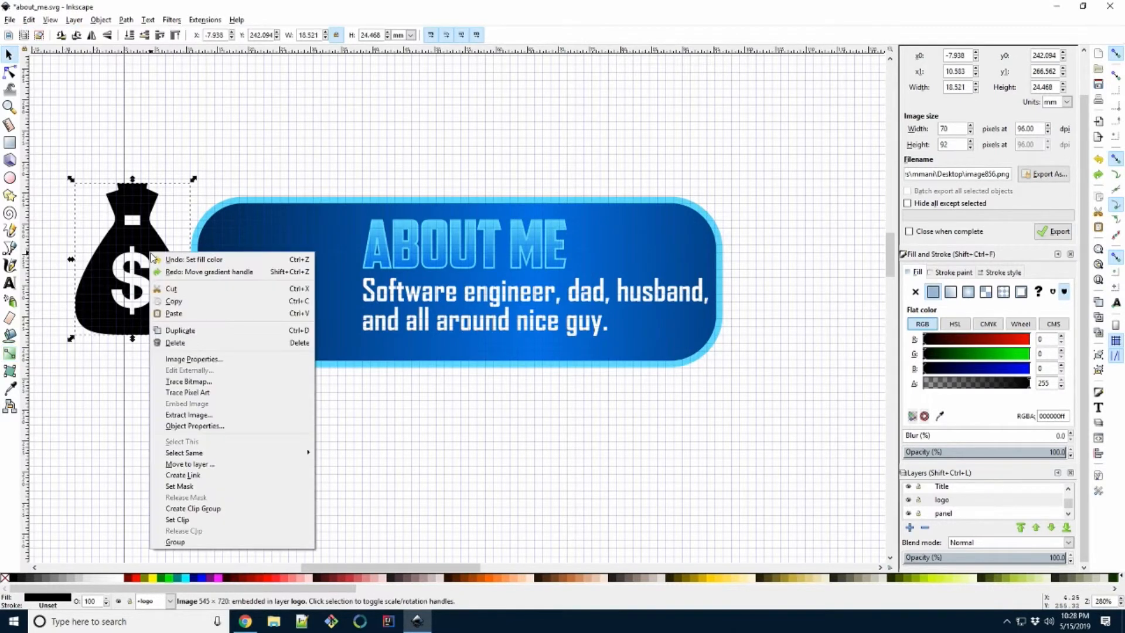
pyautogui.click(210, 383)
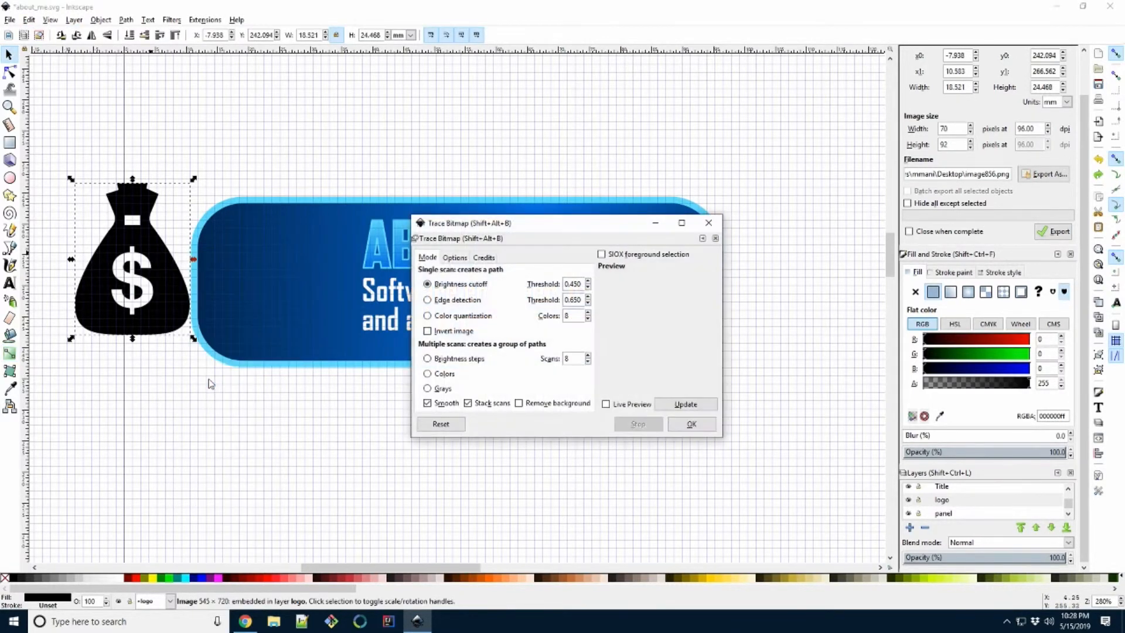
pyautogui.click(430, 375)
pyautogui.click(518, 404)
pyautogui.click(606, 405)
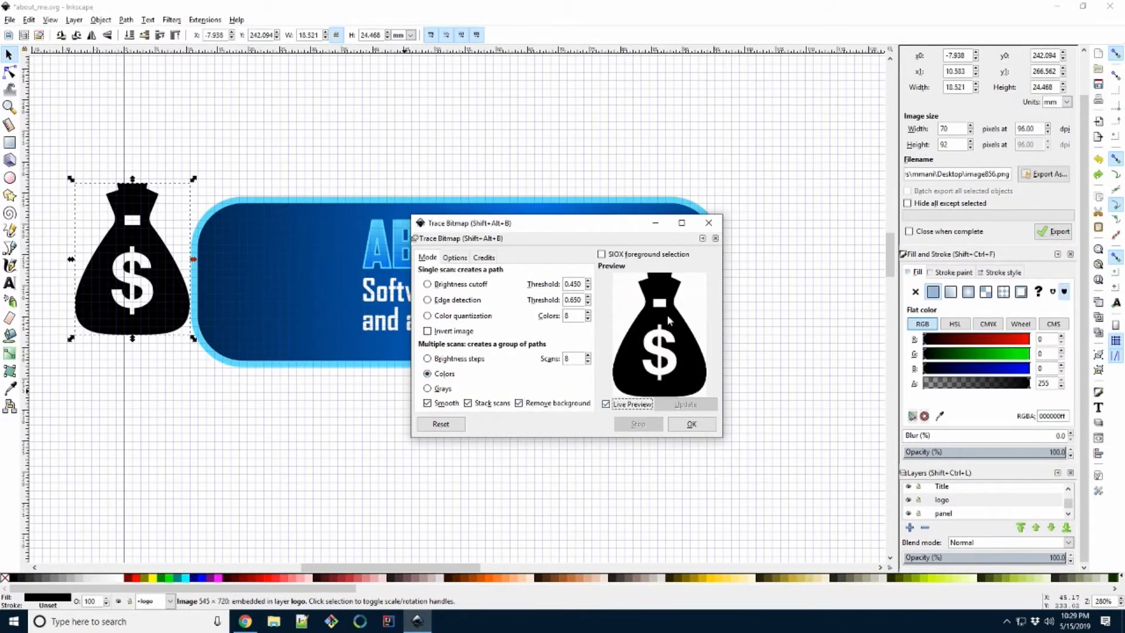
pyautogui.click(691, 424)
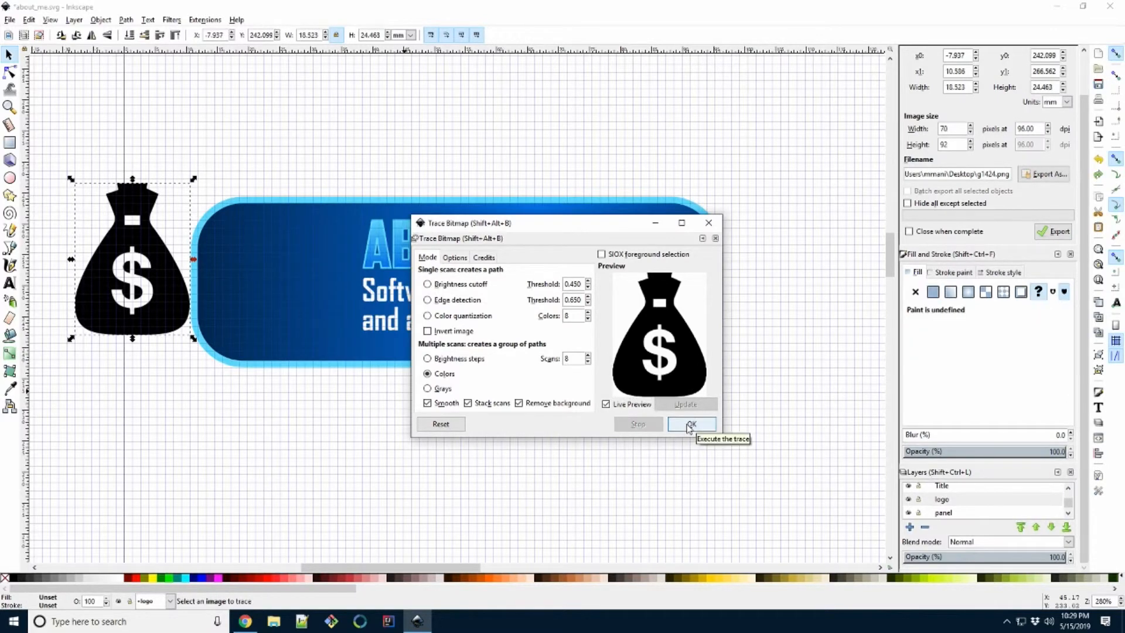
pyautogui.click(709, 223)
# - Separate the traced money bag from the original bitmap, delete the bitmap, and place the traced bag beside the panel
pyautogui.moveTo(132, 234); pyautogui.dragTo(296, 164)
pyautogui.click(167, 249)
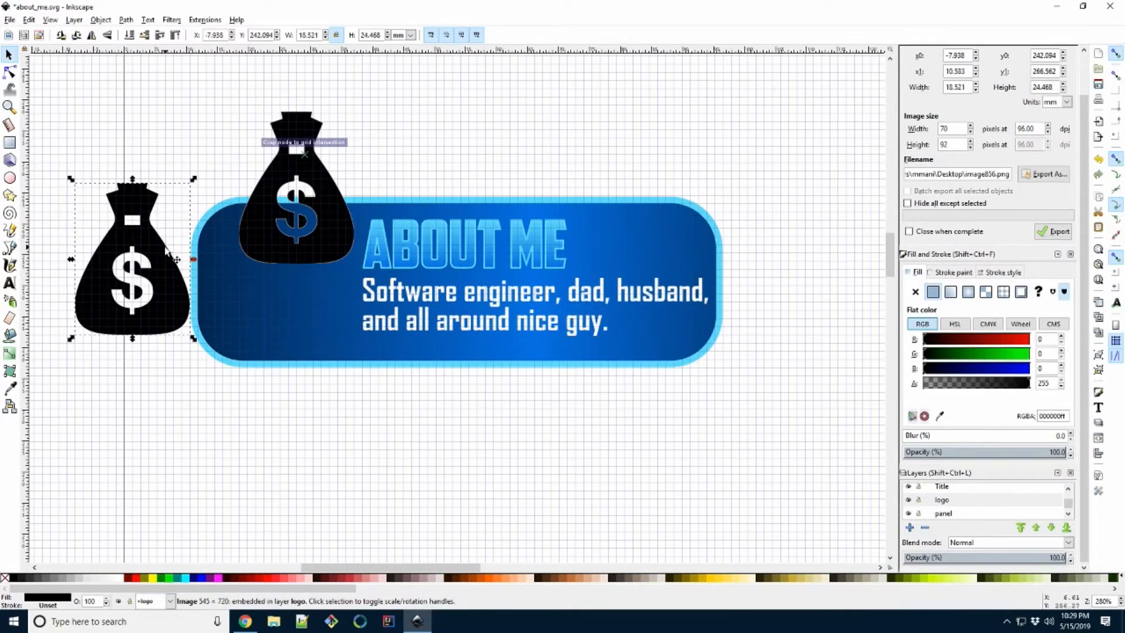
pyautogui.press('Delete')
pyautogui.moveTo(263, 249)
pyautogui.mouseDown()
pyautogui.moveTo(88, 292)
pyautogui.moveTo(85, 331)
pyautogui.moveTo(96, 324)
pyautogui.mouseUp()
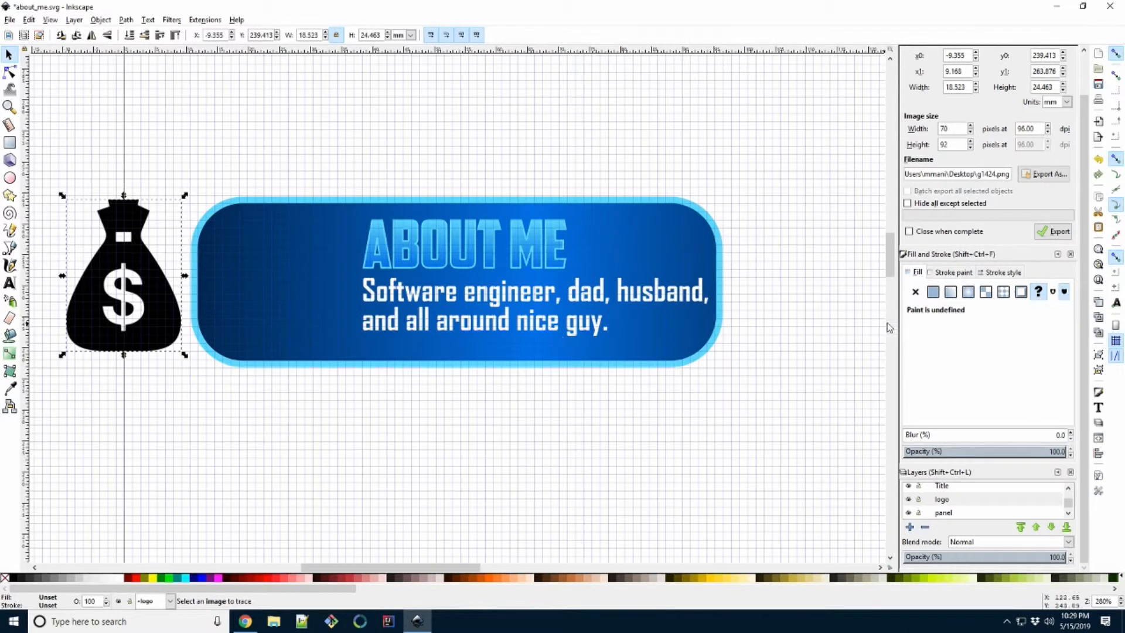
# - Give the traced money bag a flat stroke in the light blue sampled from the panel's border
pyautogui.click(953, 273)
pyautogui.click(933, 291)
pyautogui.click(938, 416)
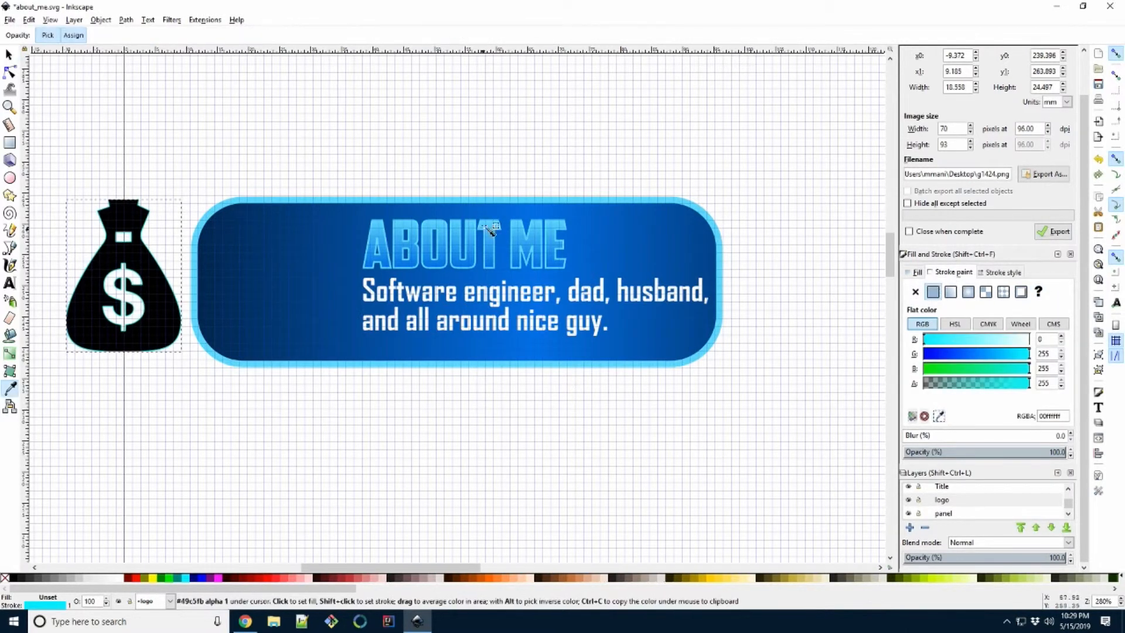
pyautogui.click(492, 202)
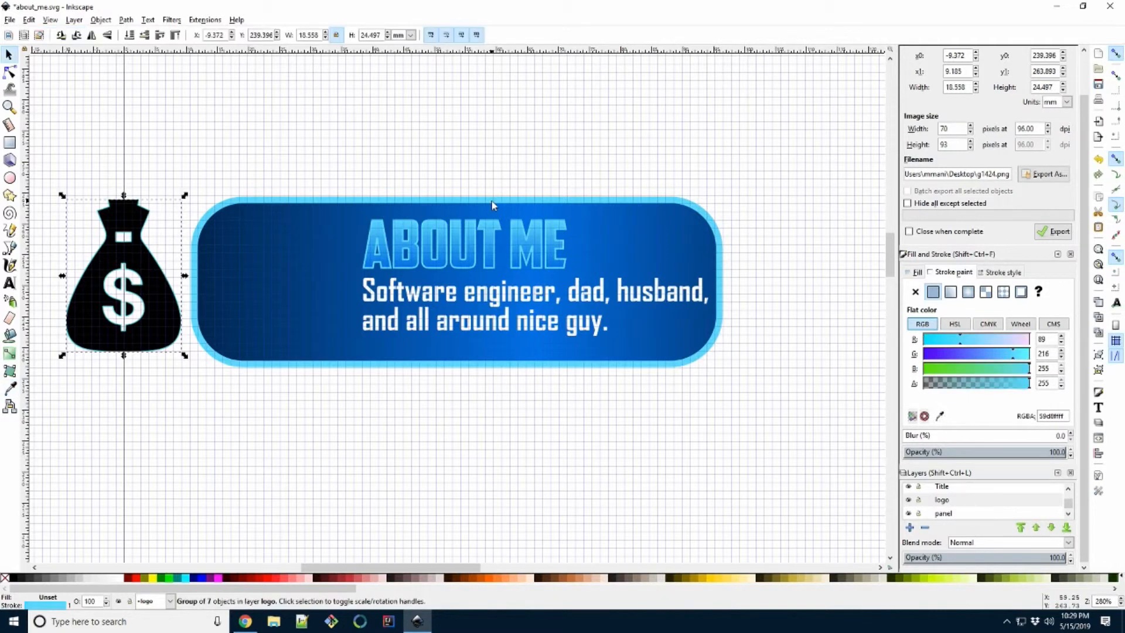
# - Set the money bag's stroke width to 1 px
pyautogui.click(1000, 274)
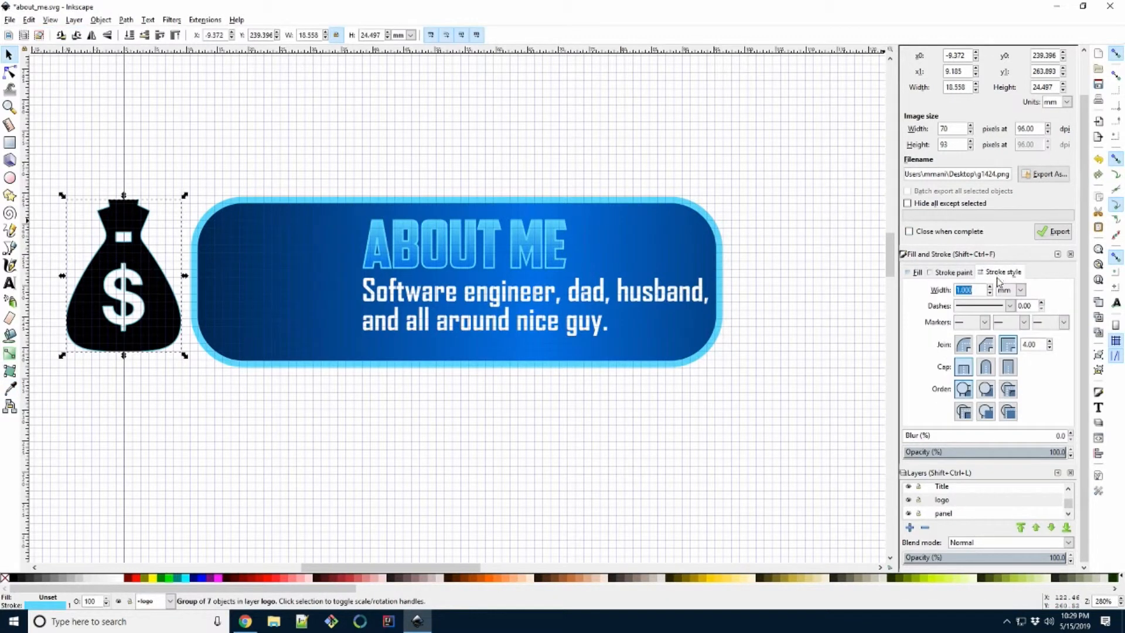
pyautogui.click(1021, 290)
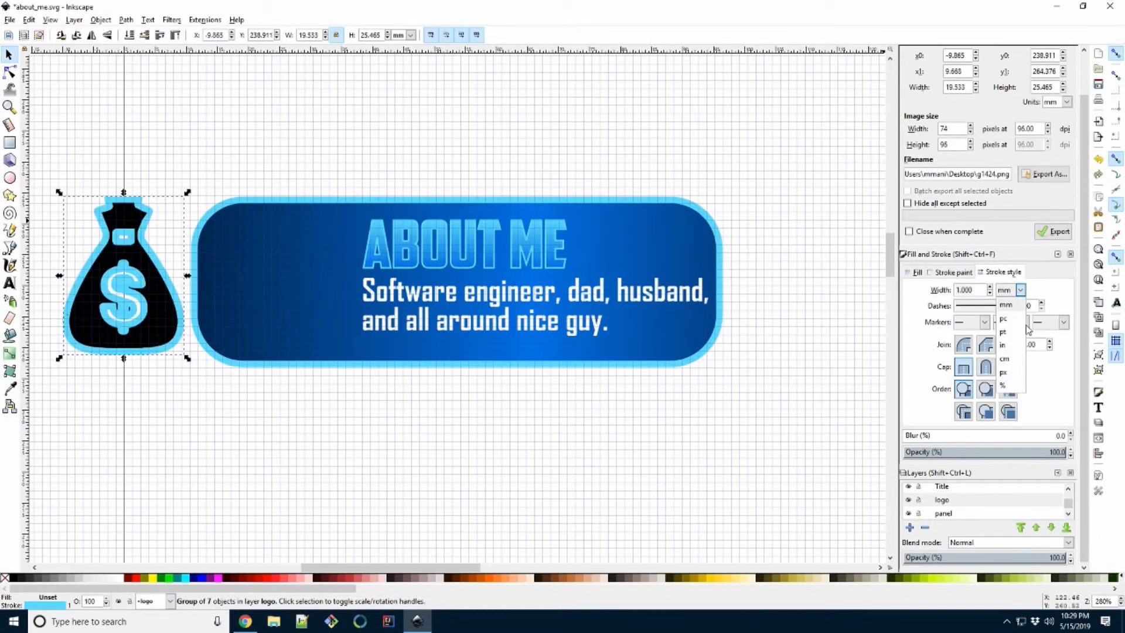
pyautogui.click(1003, 372)
pyautogui.moveTo(974, 289); pyautogui.dragTo(951, 291)
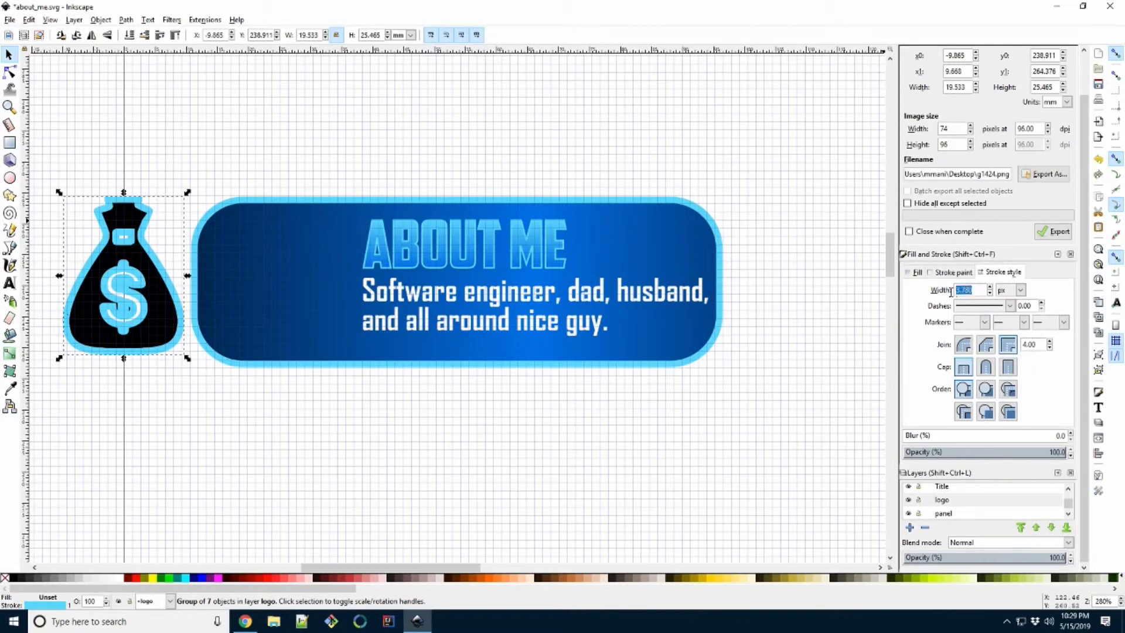
pyautogui.write('1')
pyautogui.press('Return')
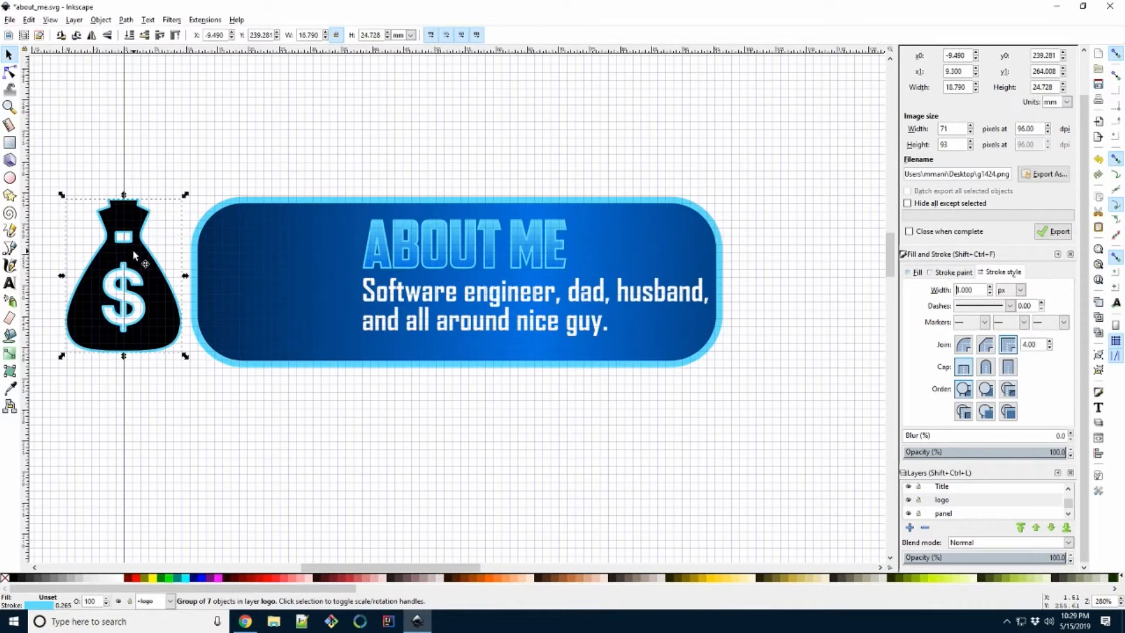
# - Move the money bag inside the panel before the title text, shrink it to about 17.7 × 23.3 mm, and nudge it into place
pyautogui.moveTo(132, 254); pyautogui.dragTo(291, 256)
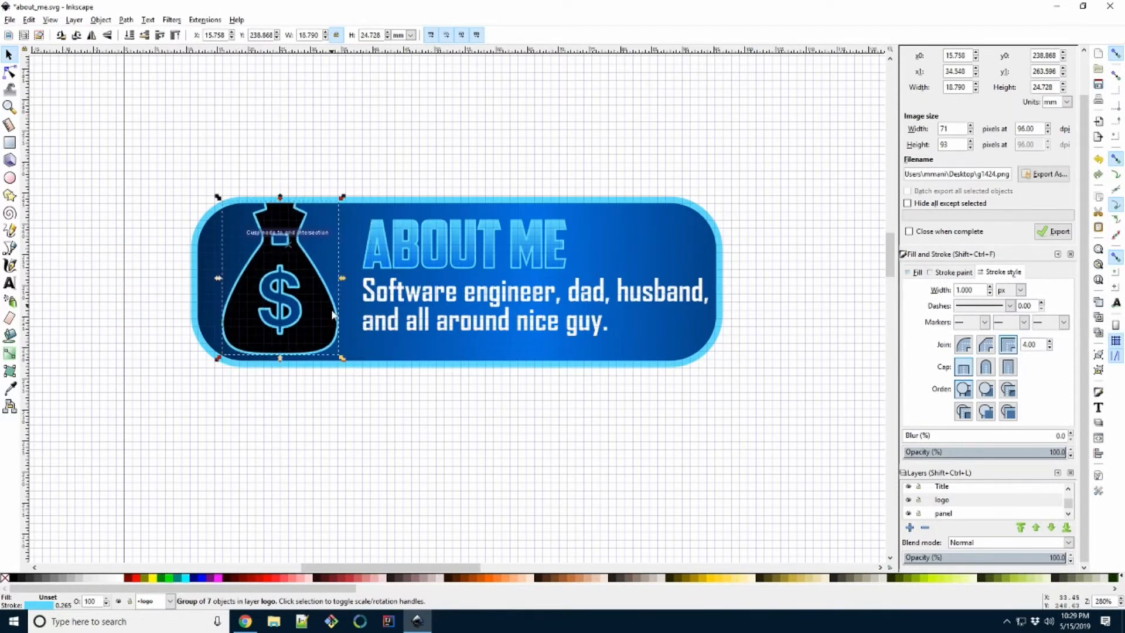
pyautogui.moveTo(344, 359)
pyautogui.mouseDown()
pyautogui.moveTo(327, 343)
pyautogui.moveTo(341, 353)
pyautogui.mouseUp()
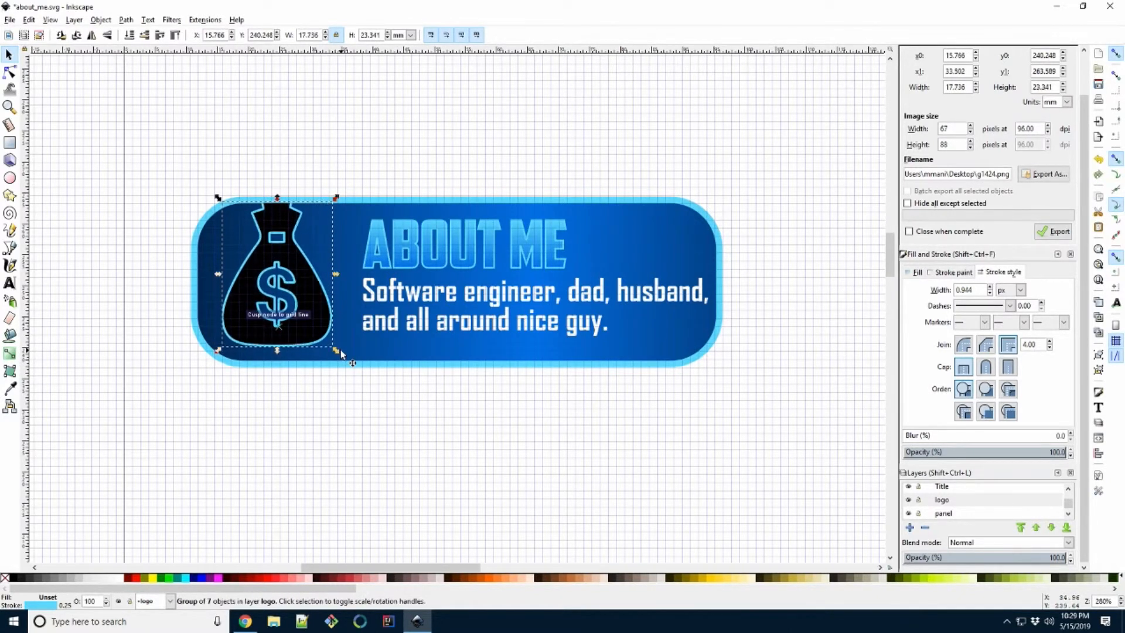
pyautogui.press('Down')
pyautogui.press('Down')
pyautogui.press('Right')
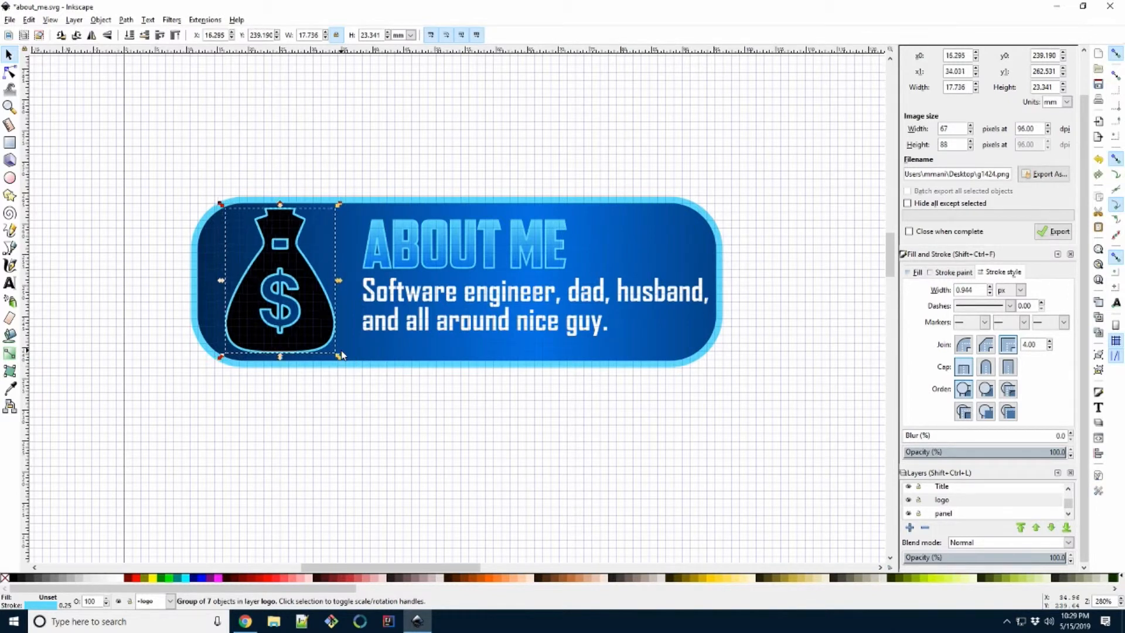
# - Apply a vertical linear gradient to the money bag, from the border's light blue at its top to the panel's medium blue at its base
pyautogui.click(9, 353)
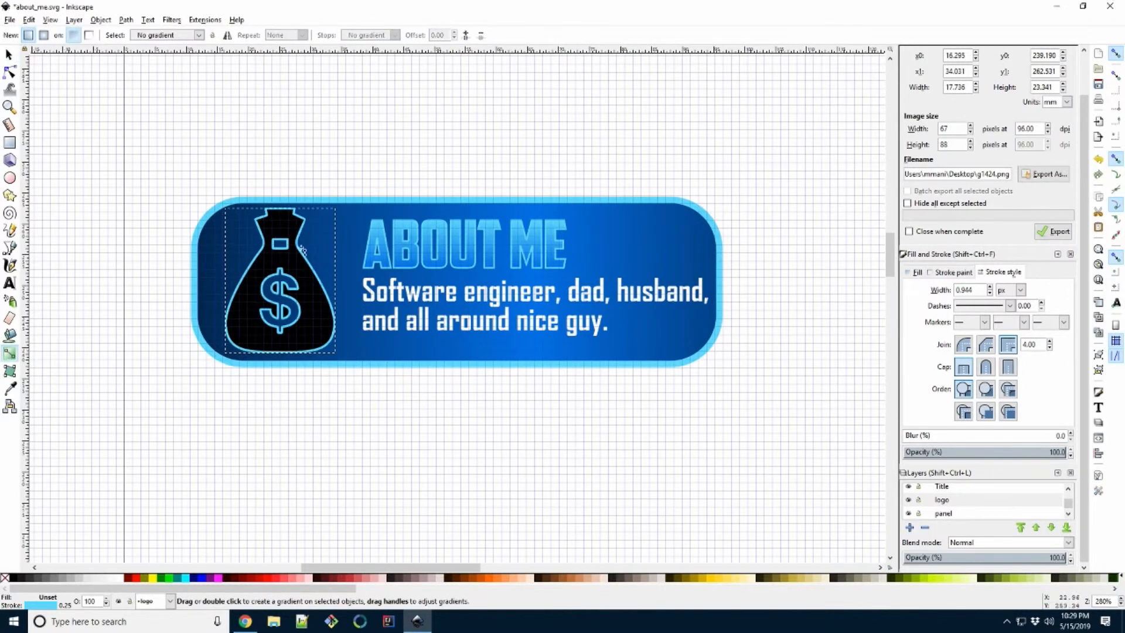
pyautogui.moveTo(282, 210); pyautogui.dragTo(280, 353)
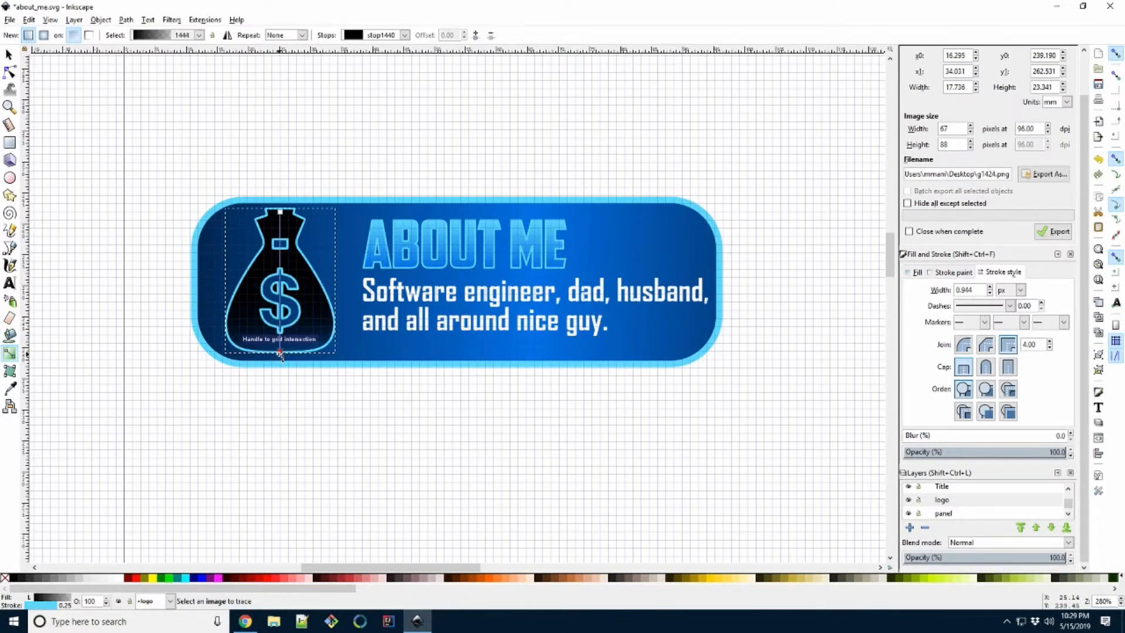
pyautogui.click(280, 353)
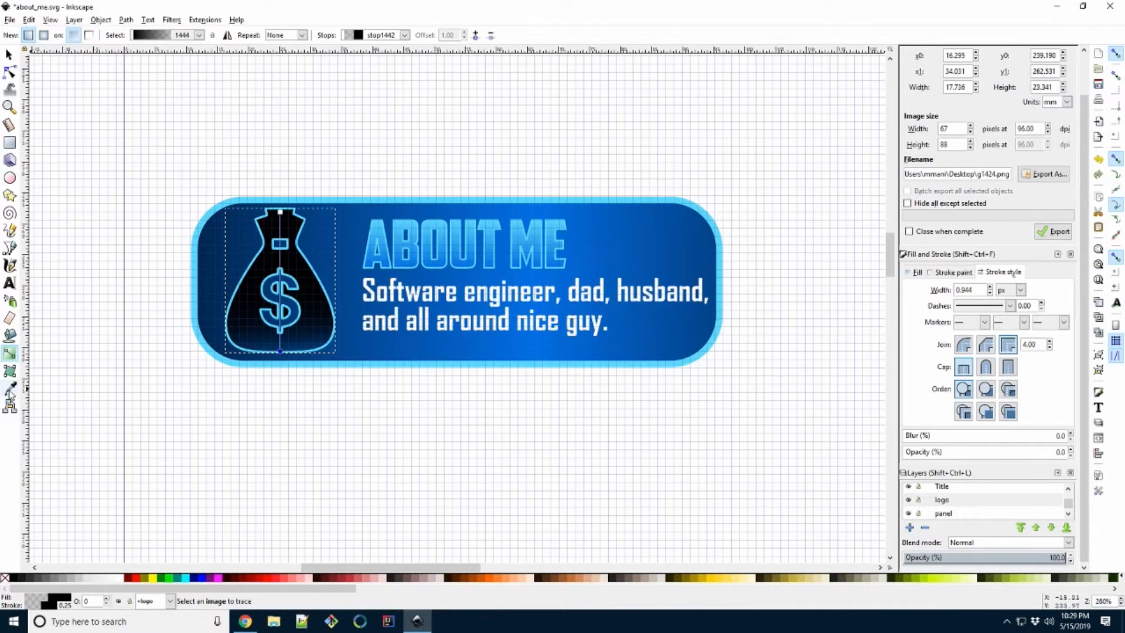
pyautogui.click(10, 388)
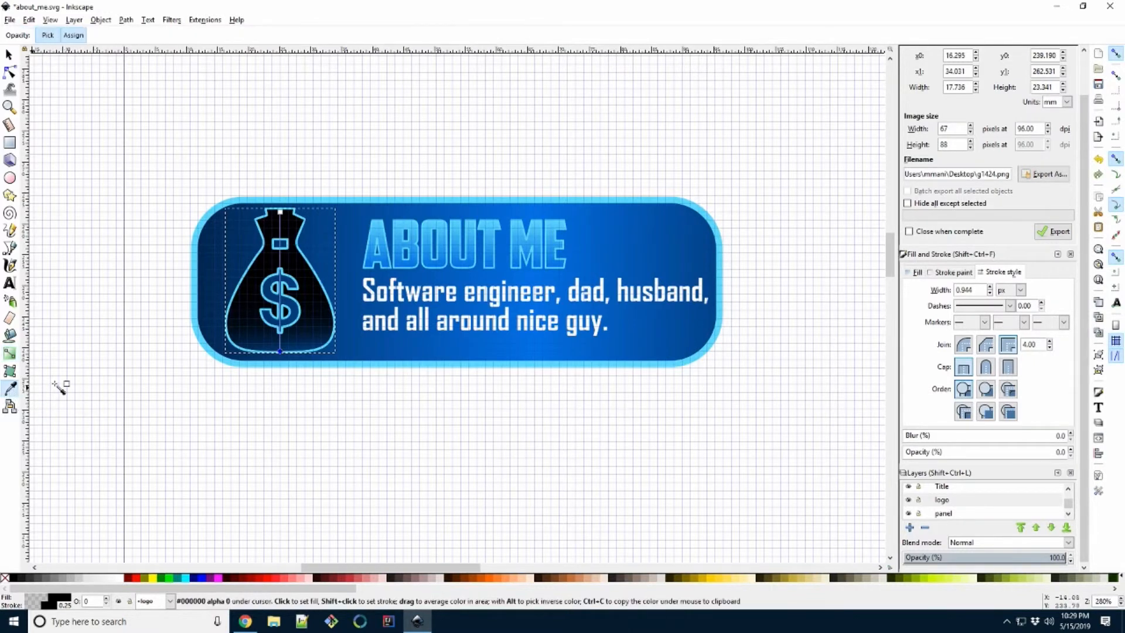
pyautogui.click(283, 213)
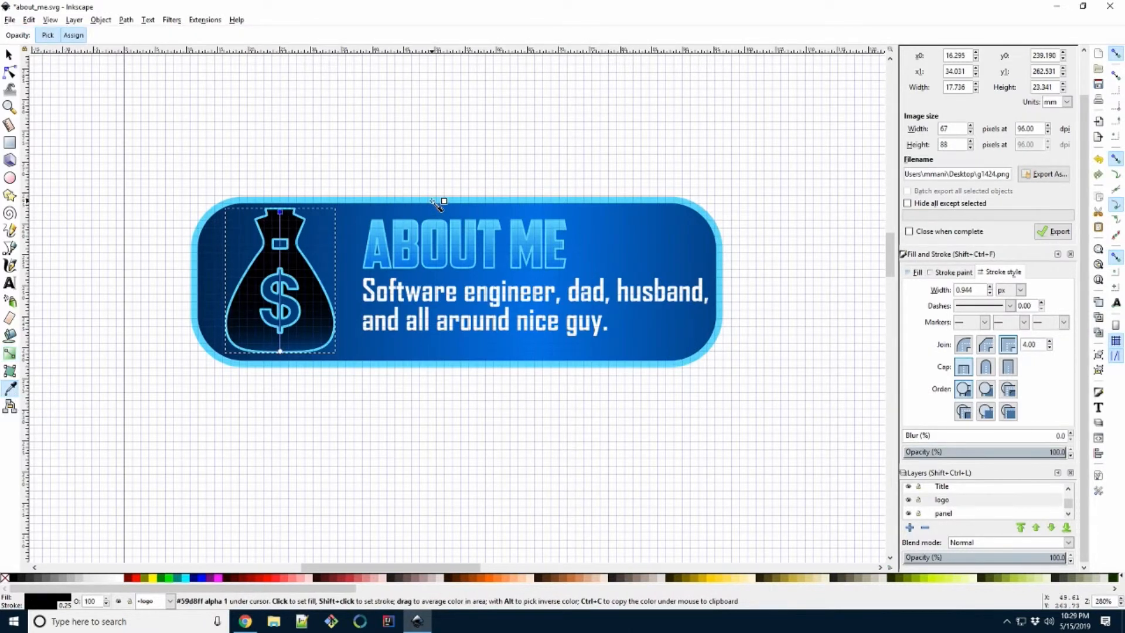
pyautogui.click(281, 353)
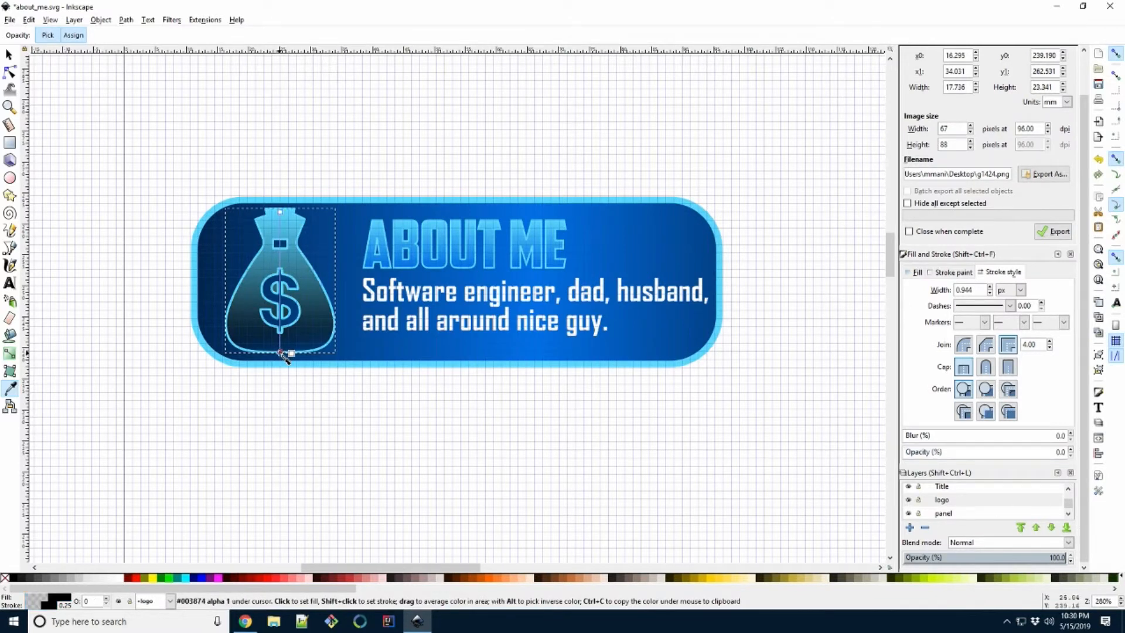
pyautogui.click(469, 279)
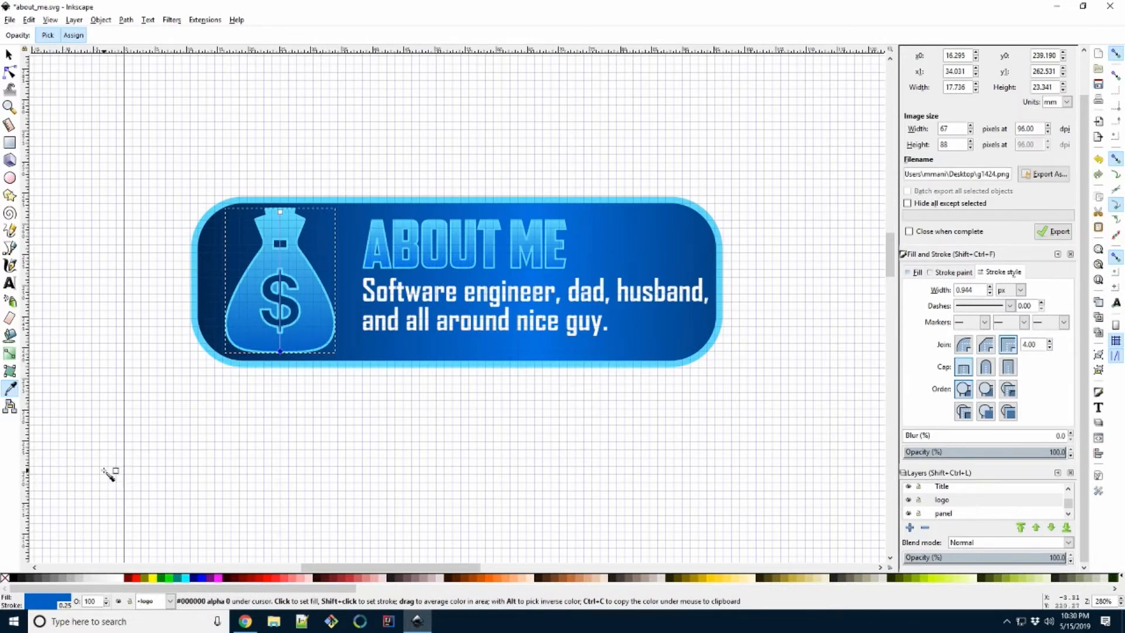
# - Replace the ABOUT ME title text on the Title layer with TIPS
pyautogui.click(949, 488)
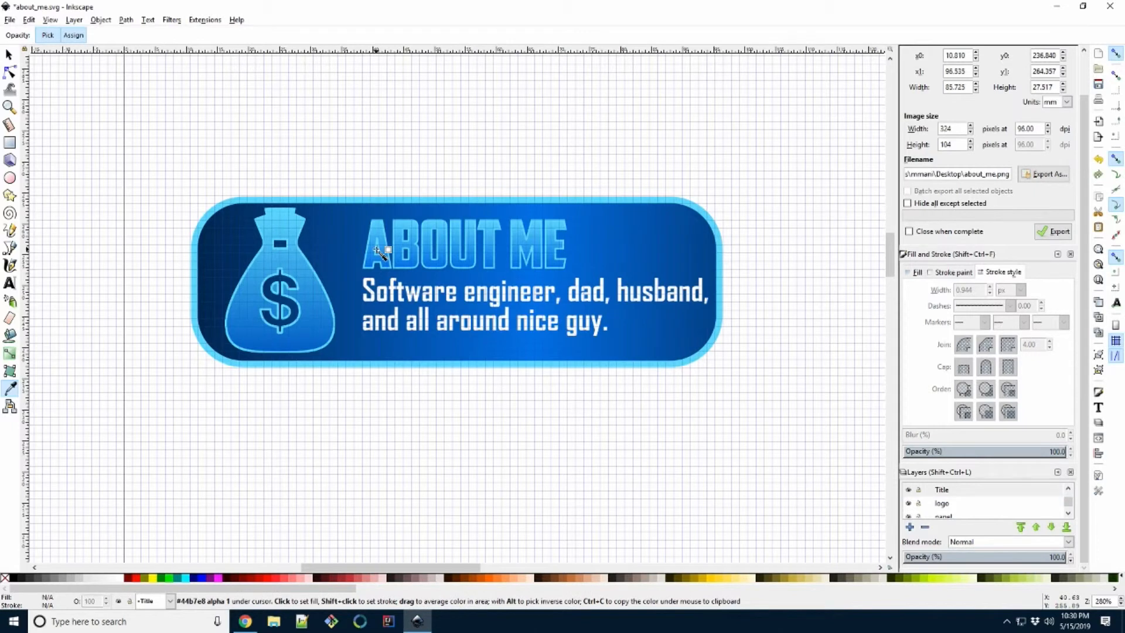
pyautogui.click(8, 55)
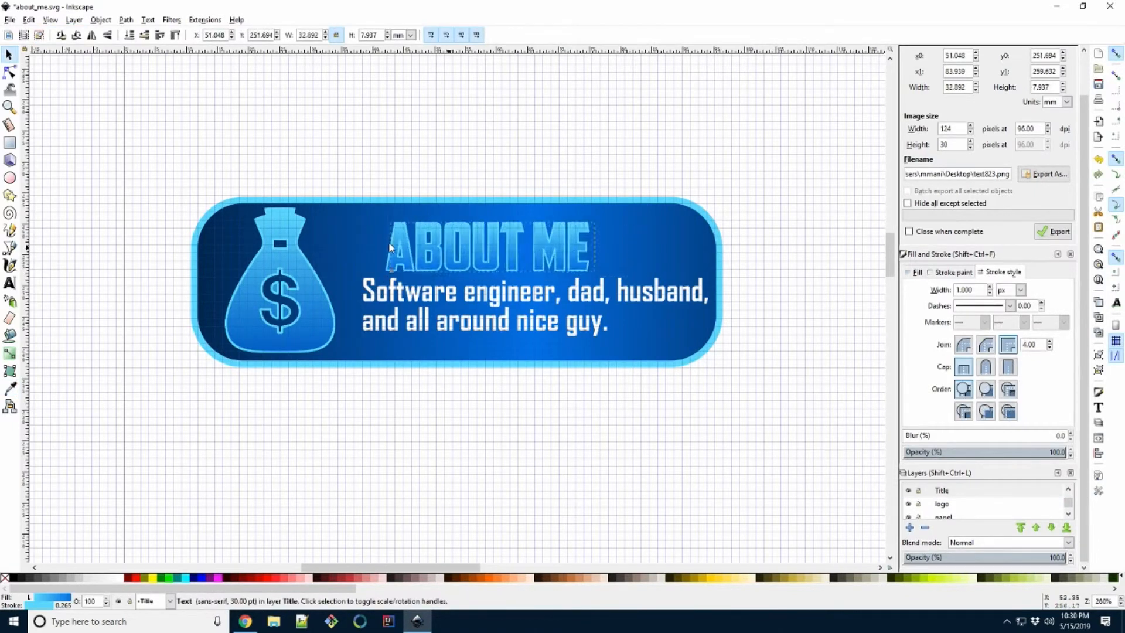
pyautogui.click(374, 245)
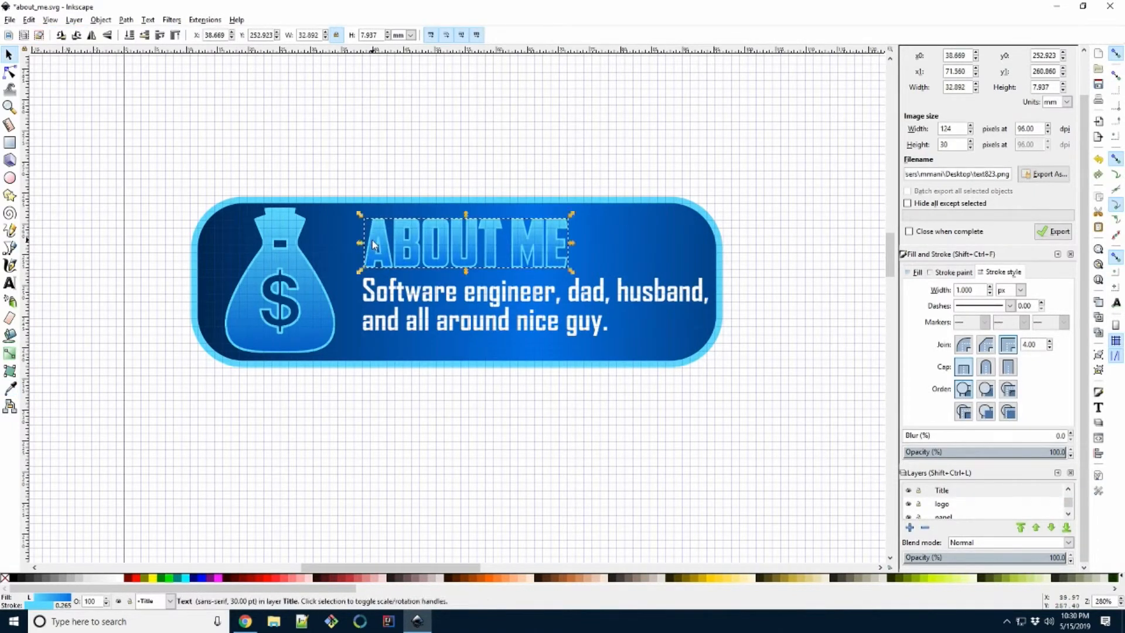
pyautogui.doubleClick(374, 245)
pyautogui.click(373, 240)
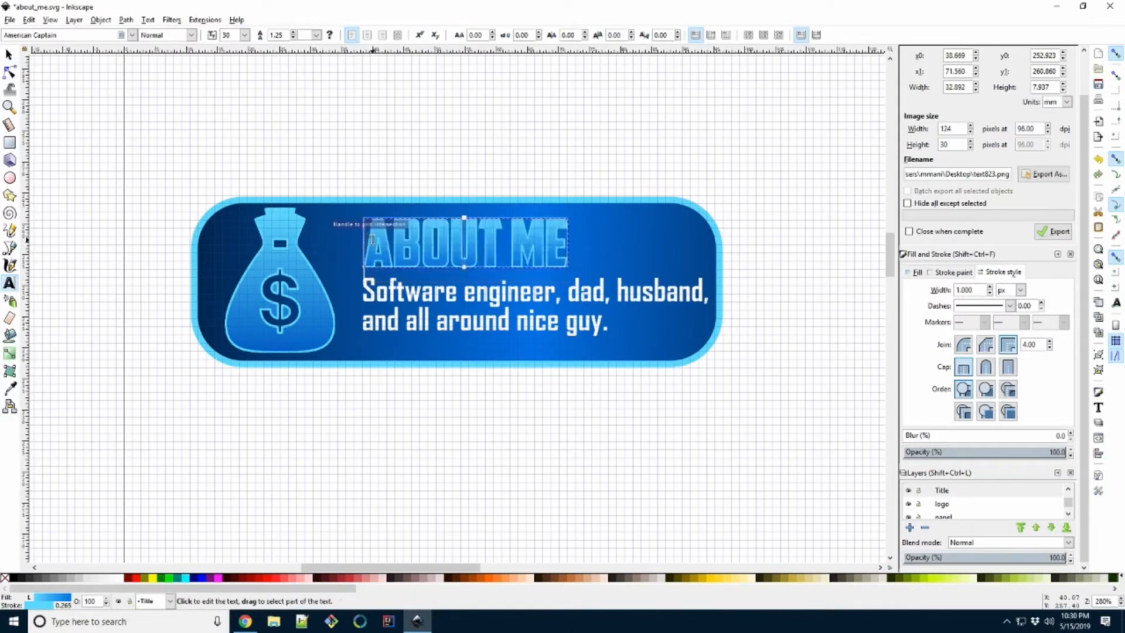
pyautogui.moveTo(370, 239); pyautogui.dragTo(558, 251)
pyautogui.write('TIPS')
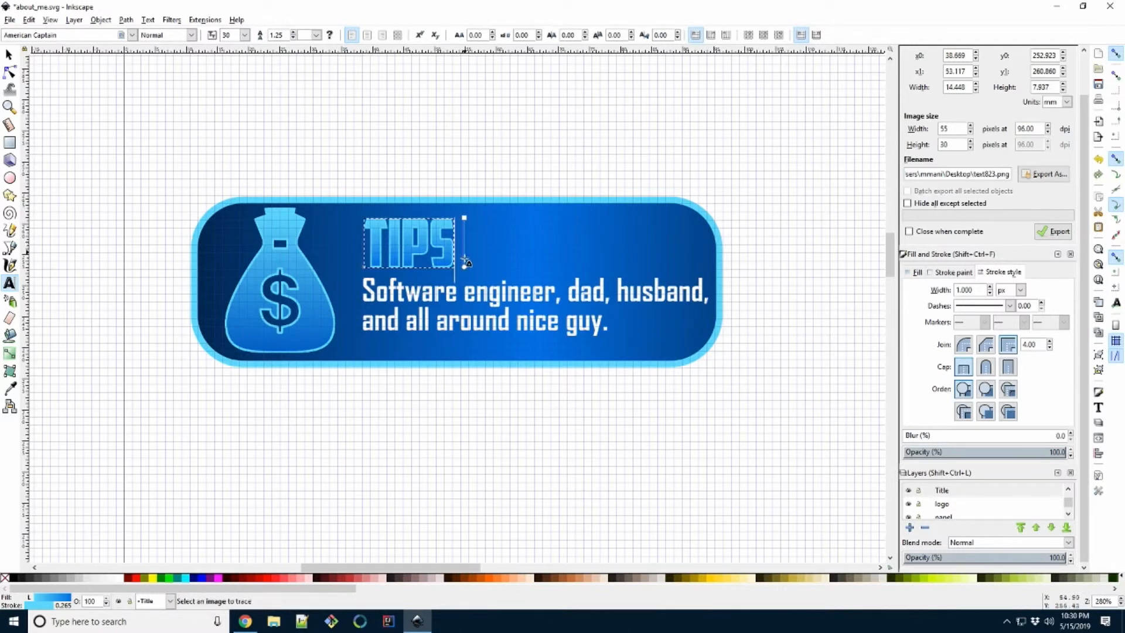
# - Replace the description text with "Not required, but greatly appreciated. Thank you!", breaking the line after "greatly"
pyautogui.tripleClick(371, 296)
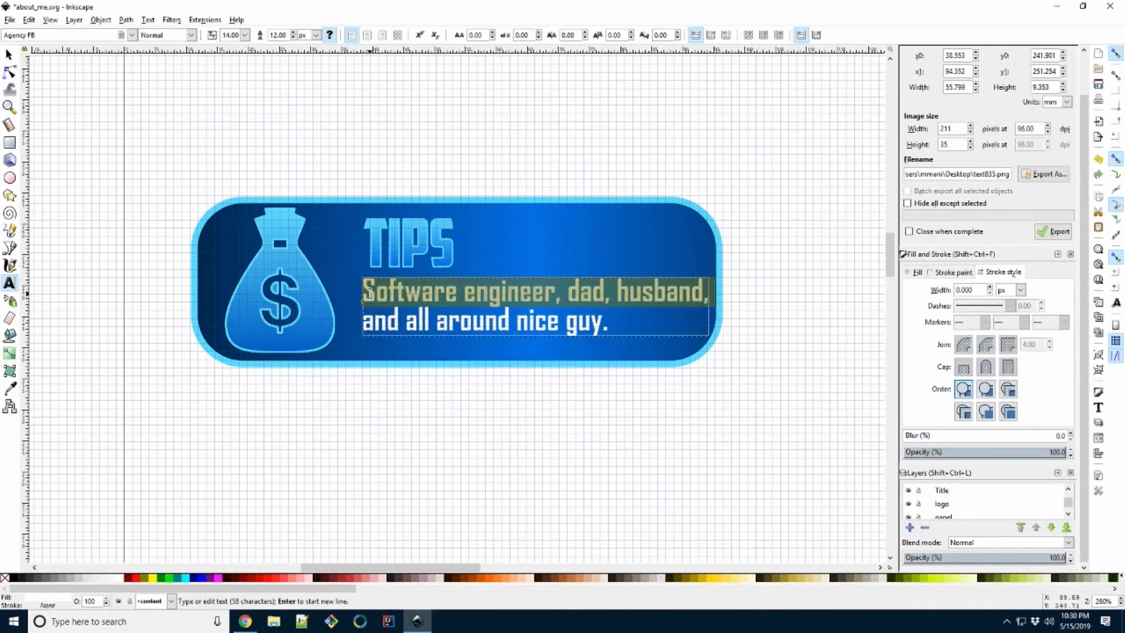
pyautogui.hotkey('ctrl', 'a')
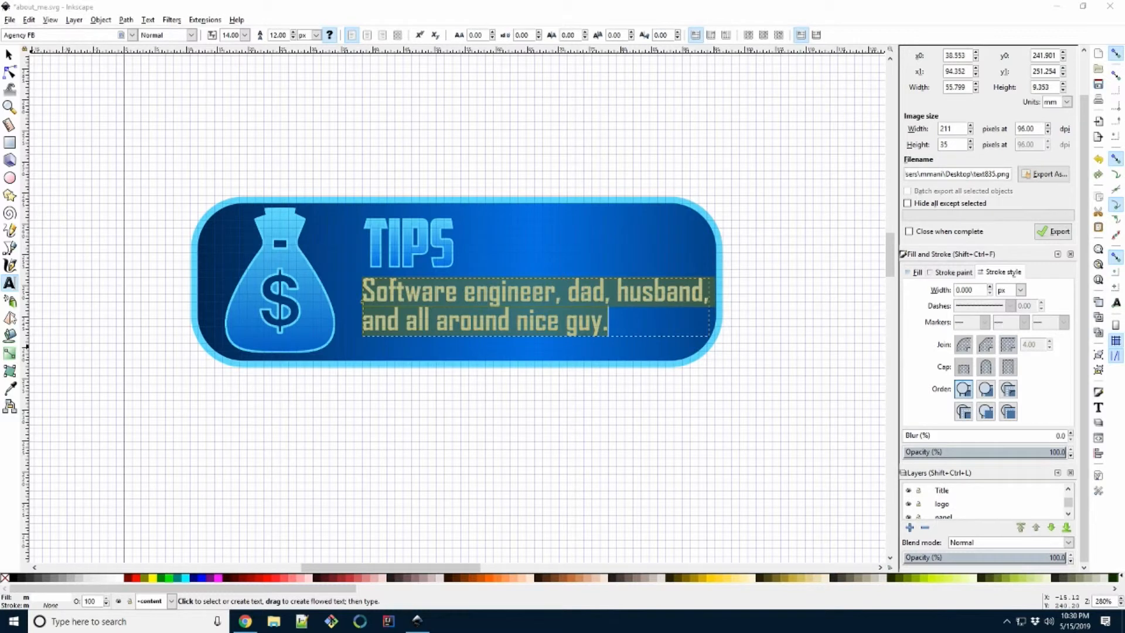
pyautogui.write('Not')
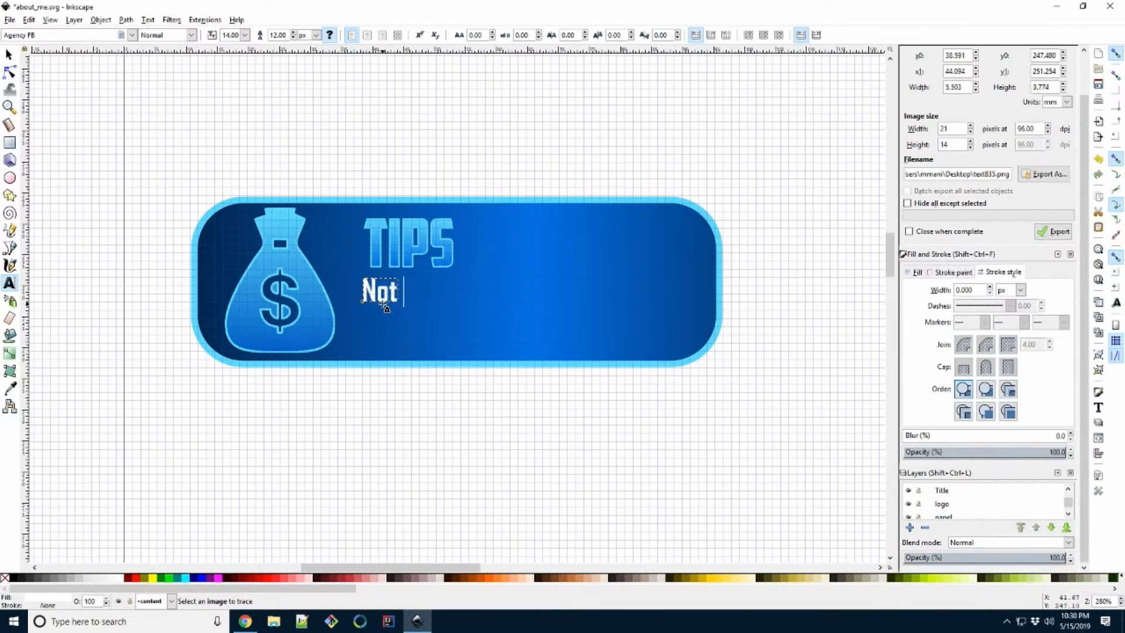
pyautogui.scroll(-2, 410, 275)
pyautogui.write('required')
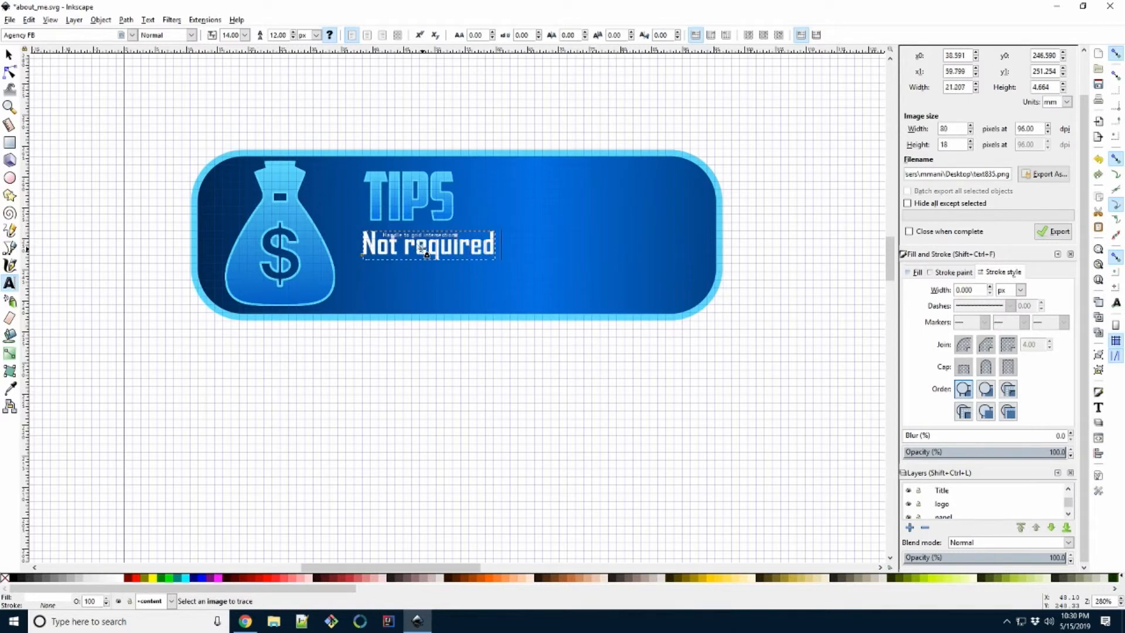
pyautogui.write(', but')
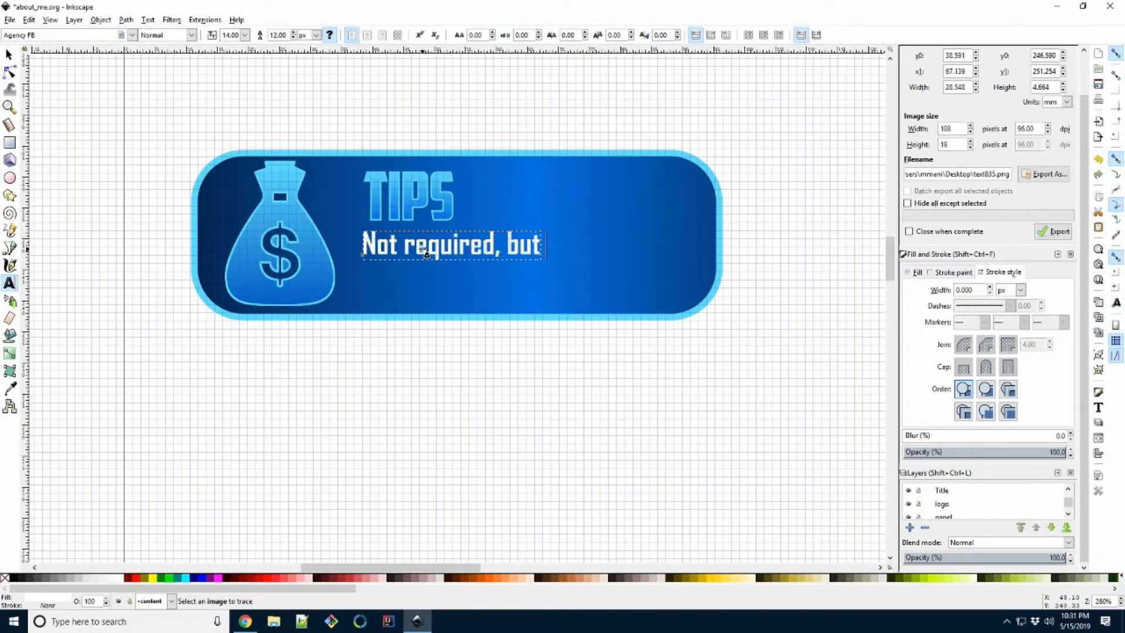
pyautogui.write(' great!ly')
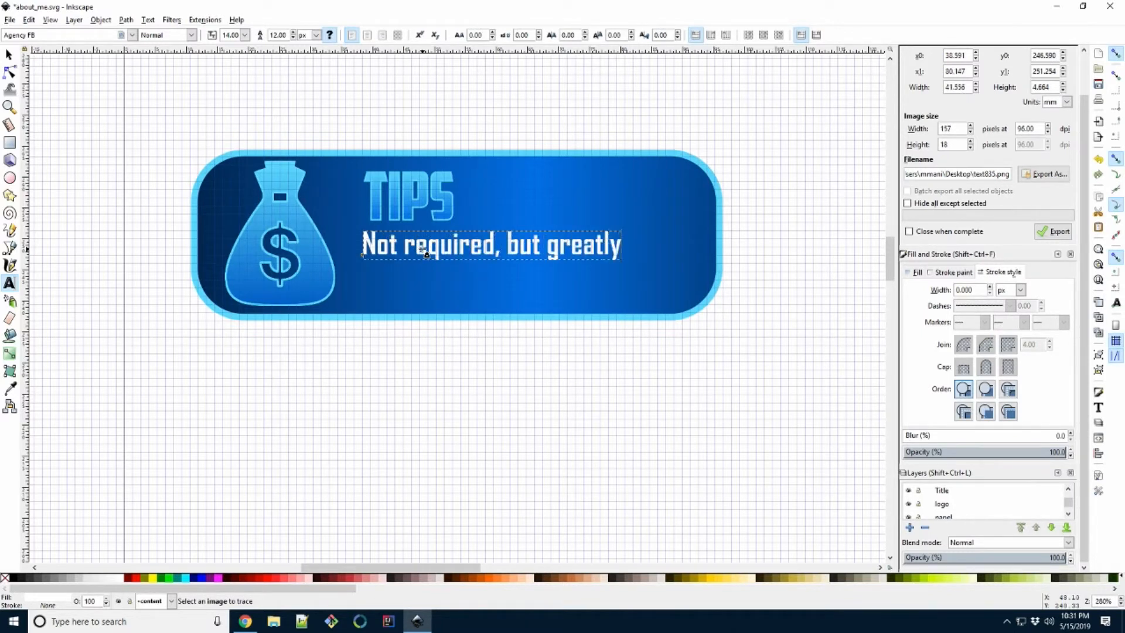
pyautogui.write(' apprec')
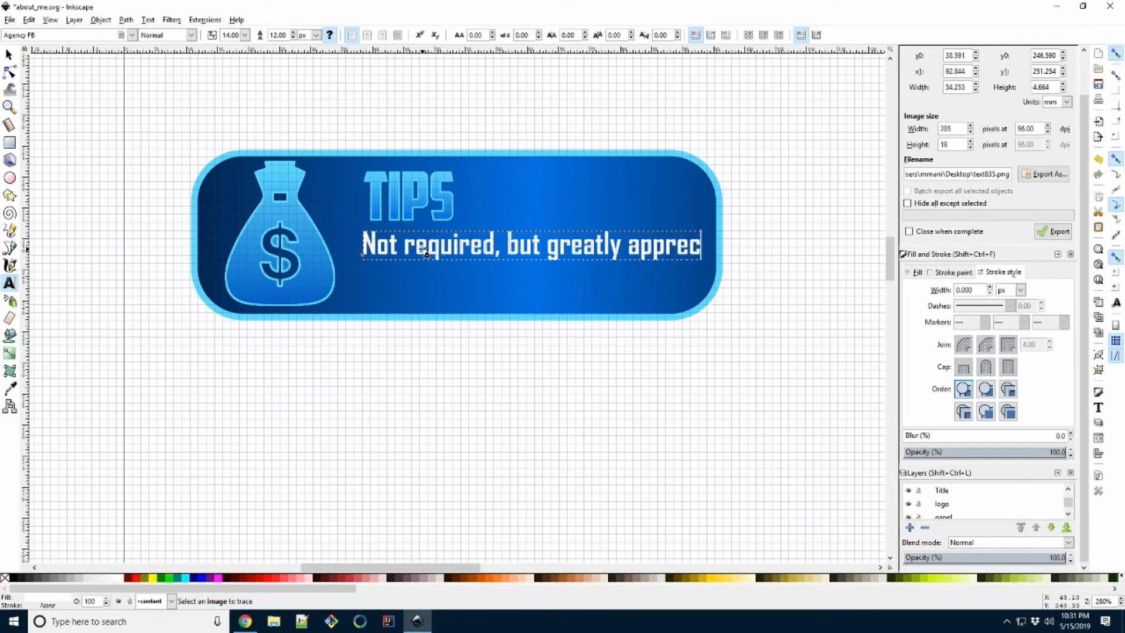
pyautogui.write('iated Thank you')
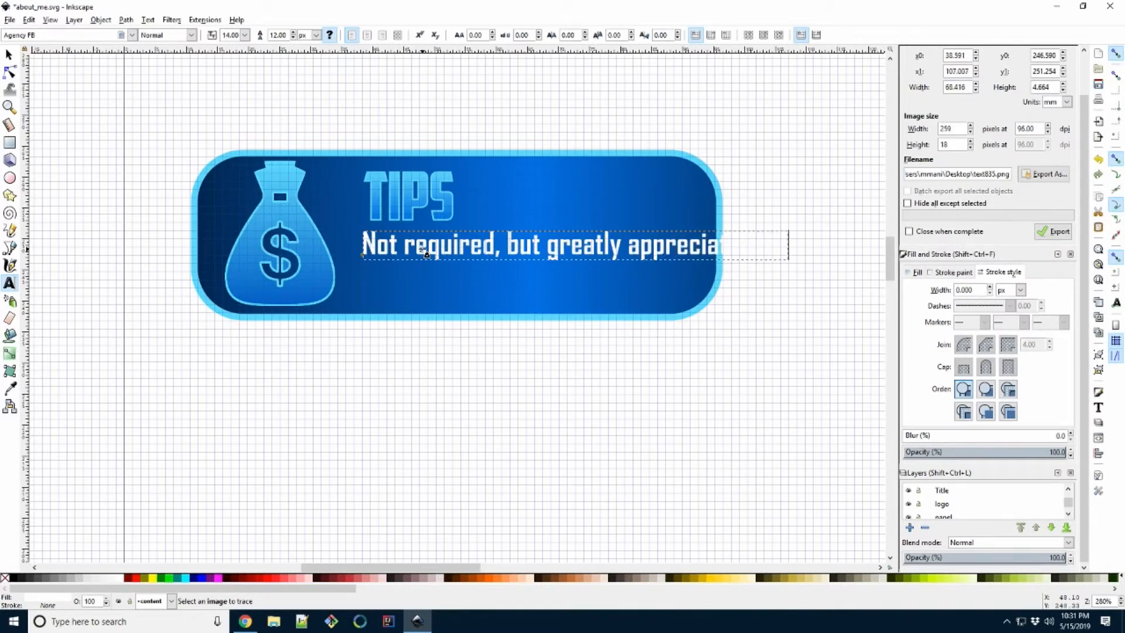
pyautogui.write('!')
pyautogui.press('Return')
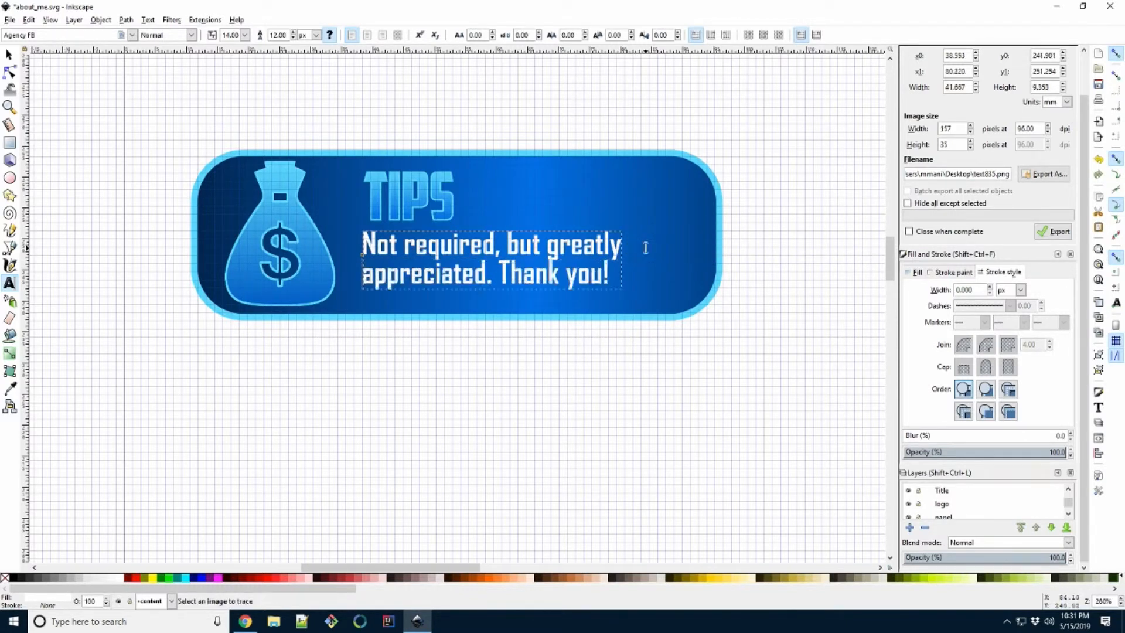
# - Select the TIPS title and save the document under the new name tips as an Inkscape SVG on the Desktop
pyautogui.doubleClick(376, 188)
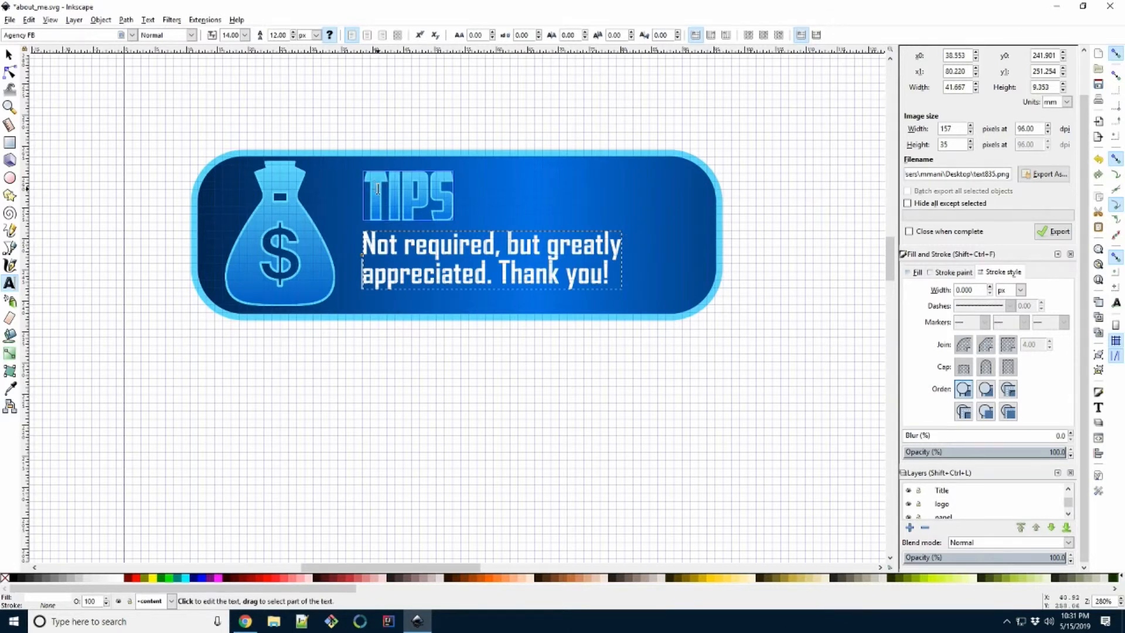
pyautogui.click(377, 189)
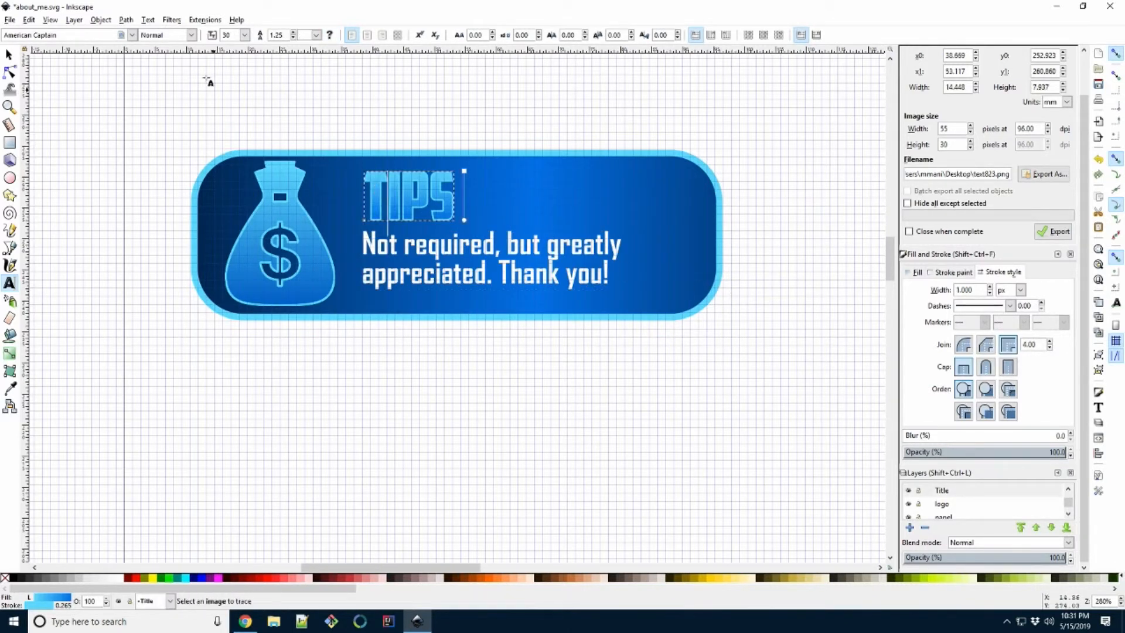
pyautogui.click(9, 20)
pyautogui.click(36, 109)
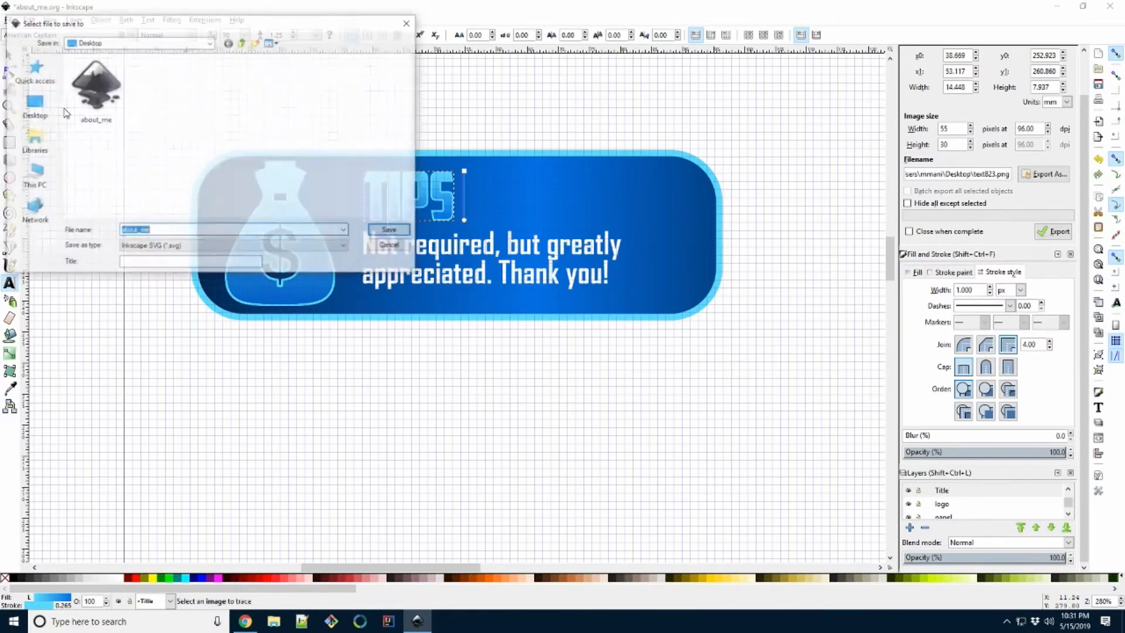
pyautogui.write('tips')
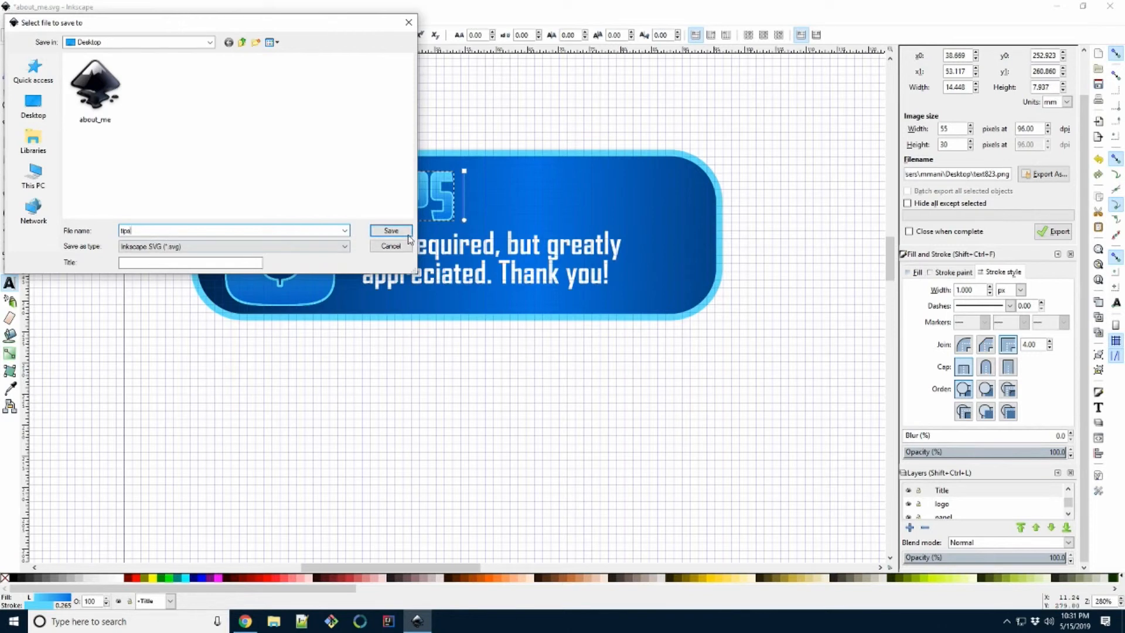
pyautogui.click(391, 230)
# - Export the selected TIPS title as tips.png to the Desktop
pyautogui.click(1044, 174)
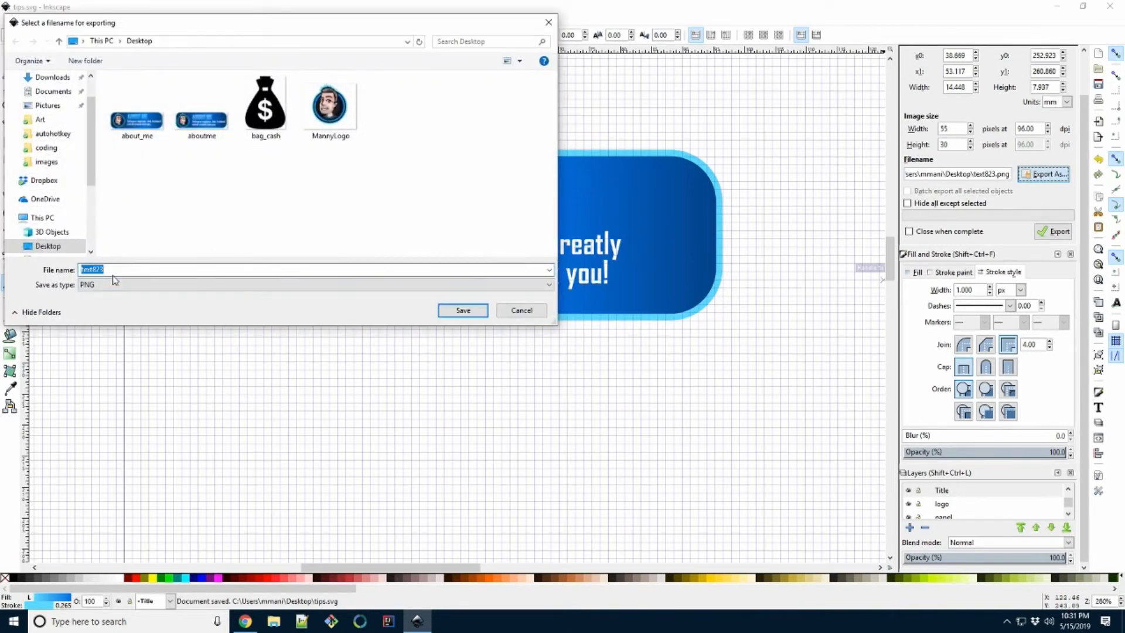
pyautogui.write('tips')
pyautogui.press('Down')
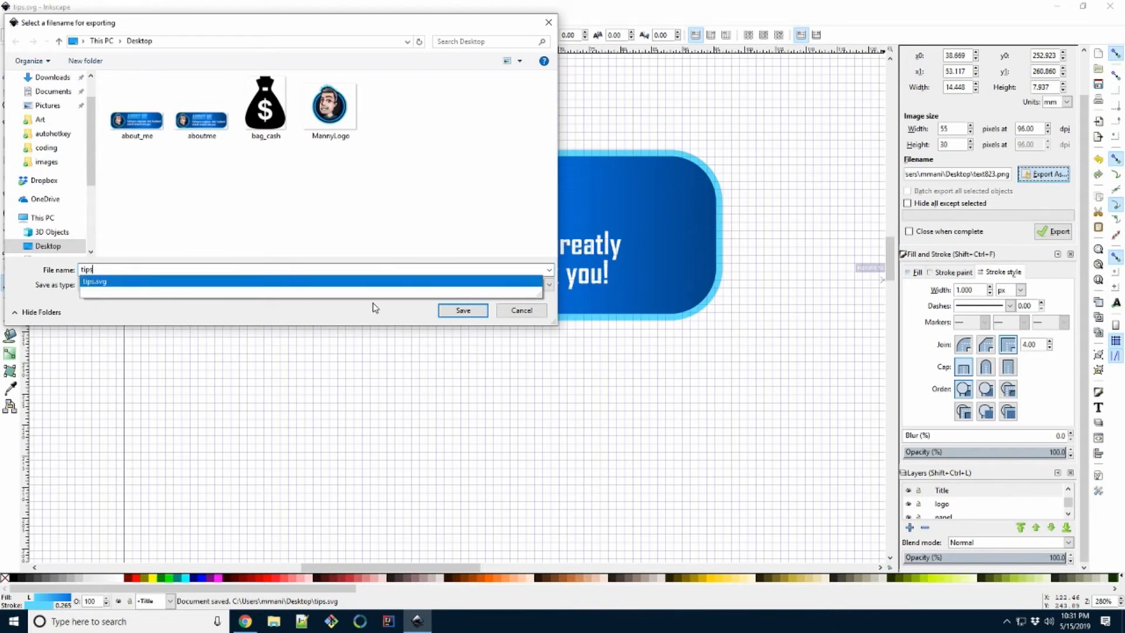
pyautogui.click(462, 310)
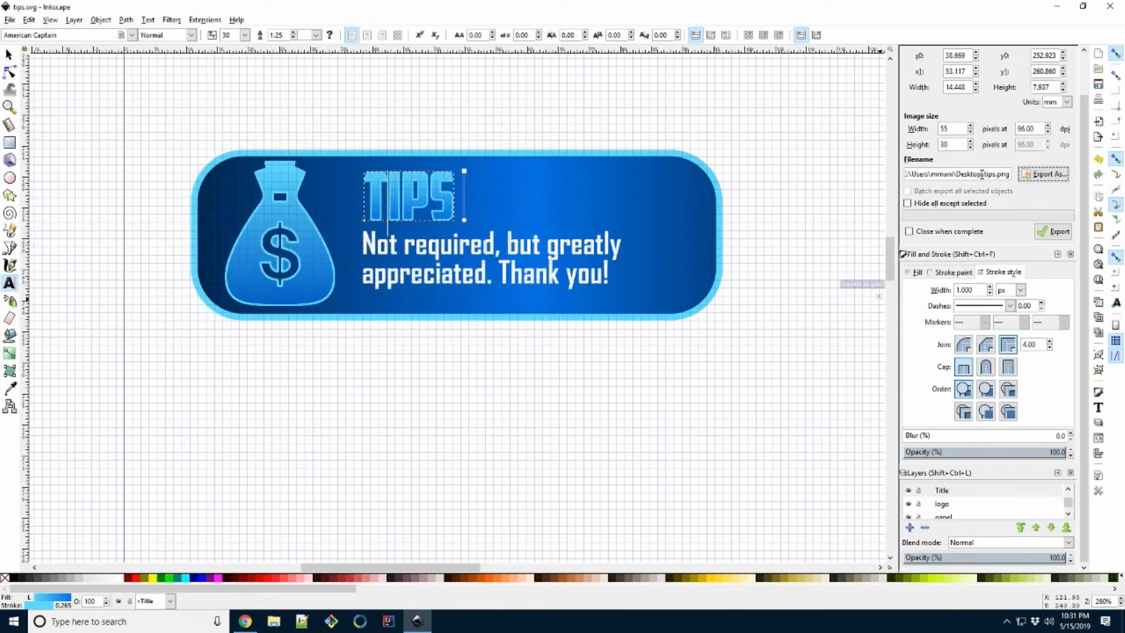
pyautogui.click(1055, 231)
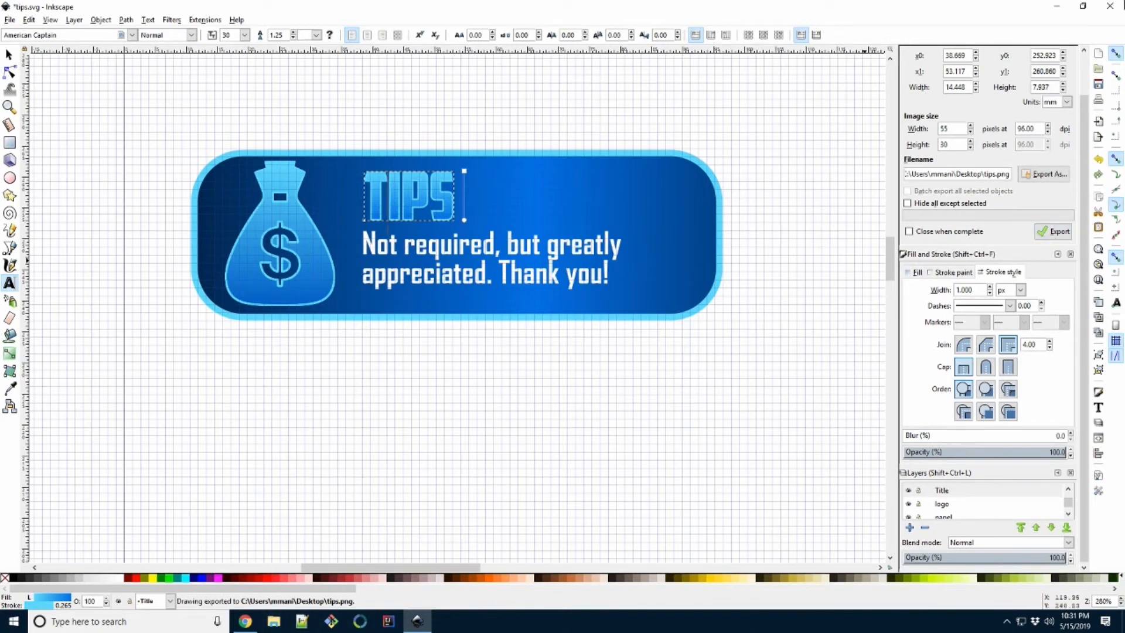
# - Switch to the desktop, delete the old aboutme image, and arrange the about_me and tips images beside the font and bag_cash files
pyautogui.click(1062, 10)
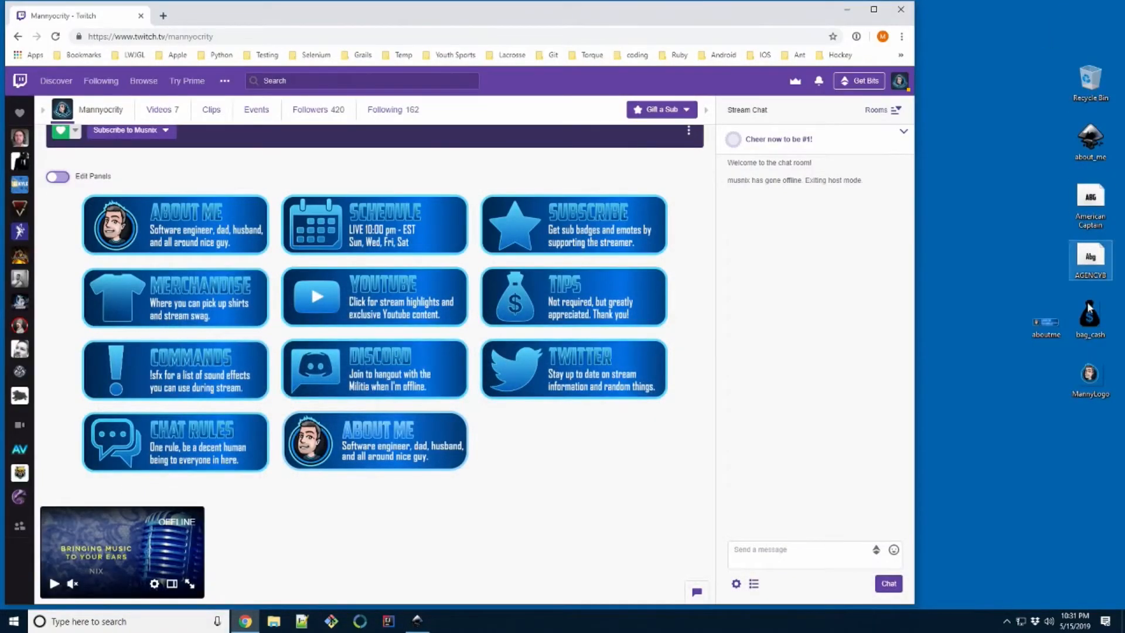
pyautogui.moveTo(492, 11); pyautogui.dragTo(559, 18)
pyautogui.moveTo(1090, 138); pyautogui.dragTo(1046, 266)
pyautogui.click(1044, 321)
pyautogui.press('Delete')
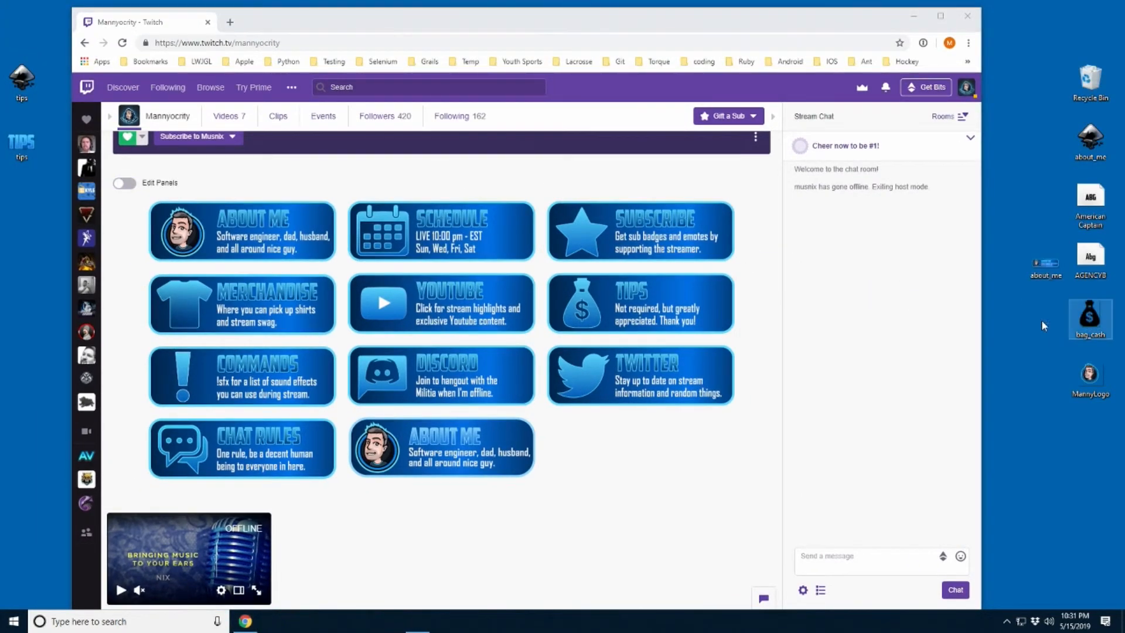
pyautogui.click(1041, 263)
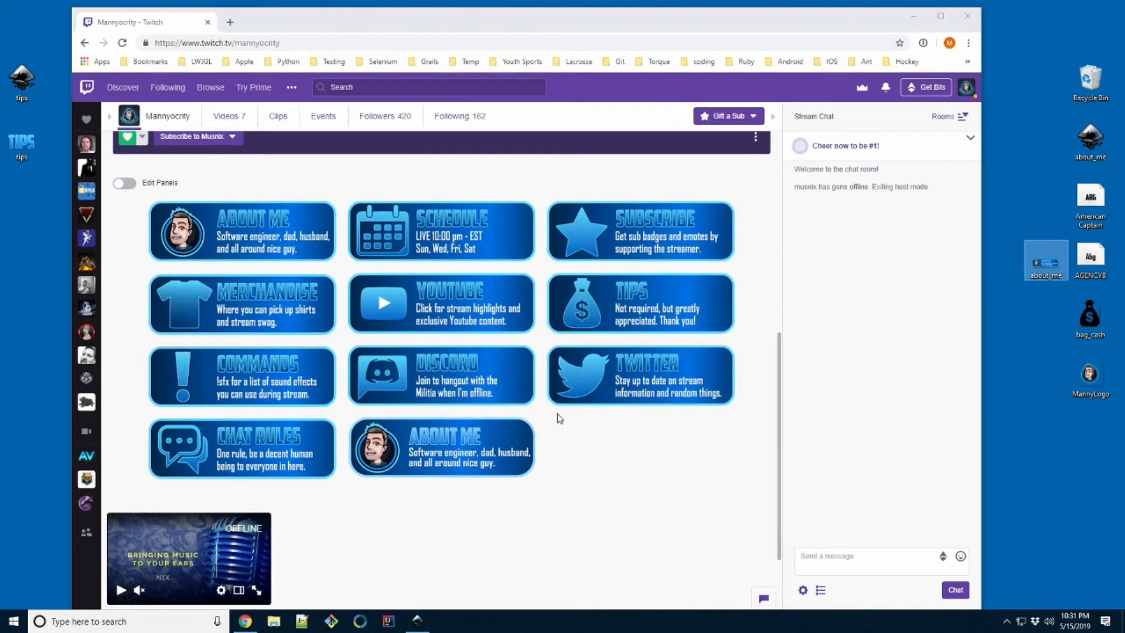
pyautogui.moveTo(17, 147); pyautogui.dragTo(1051, 350)
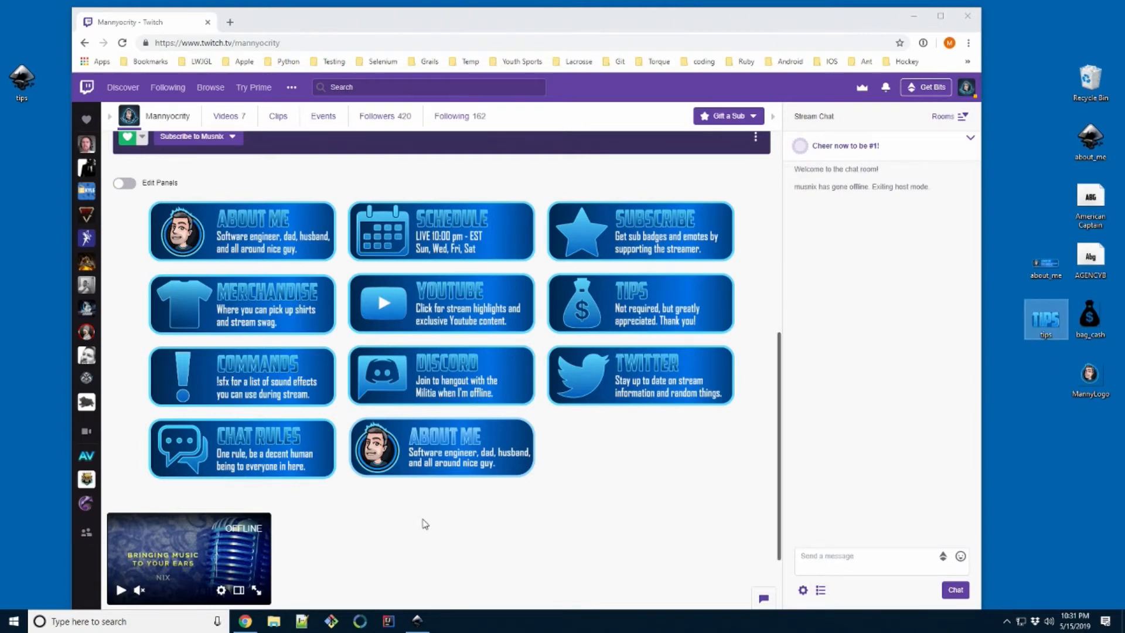
# - Switch to Inkscape and export the whole drawing as tips.png to the Desktop, overwriting the earlier title-only image
pyautogui.click(425, 622)
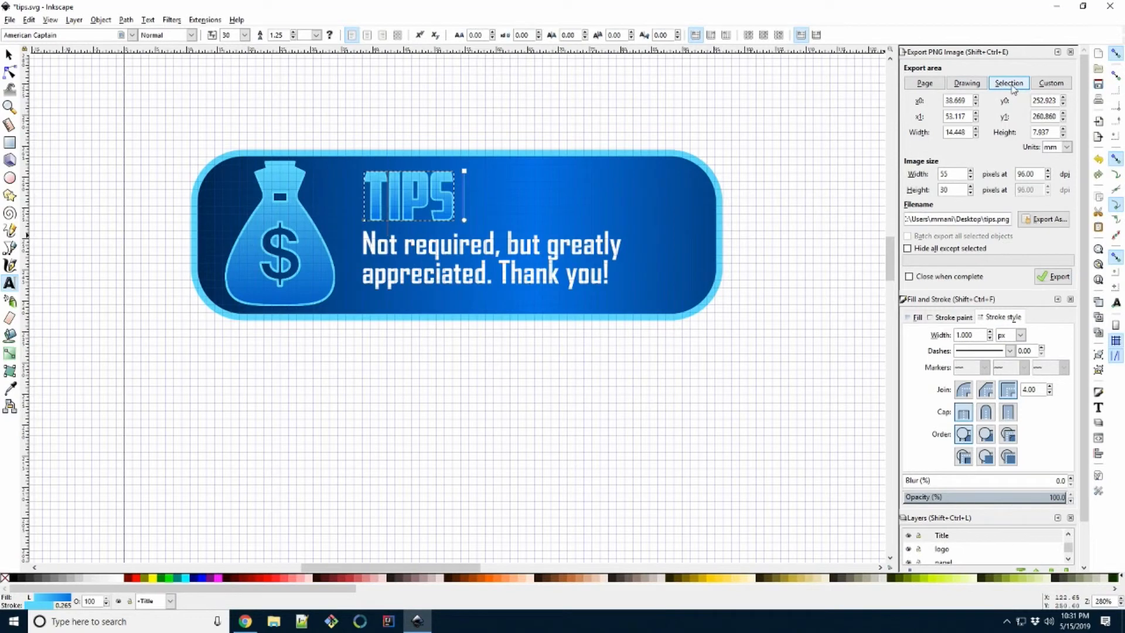
pyautogui.click(967, 84)
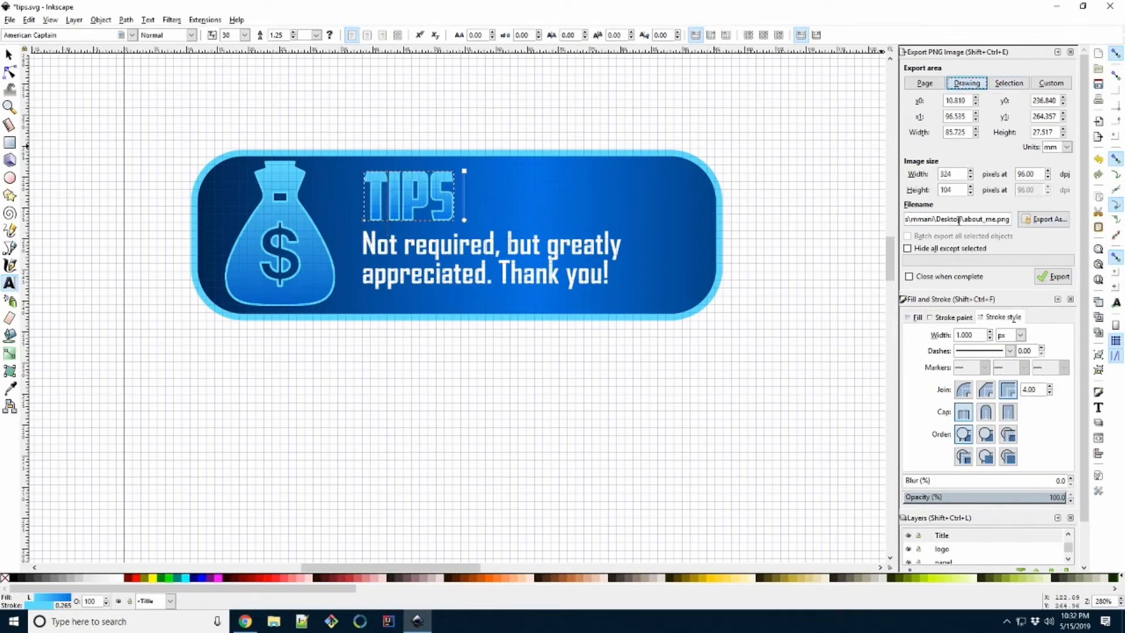
pyautogui.click(1046, 219)
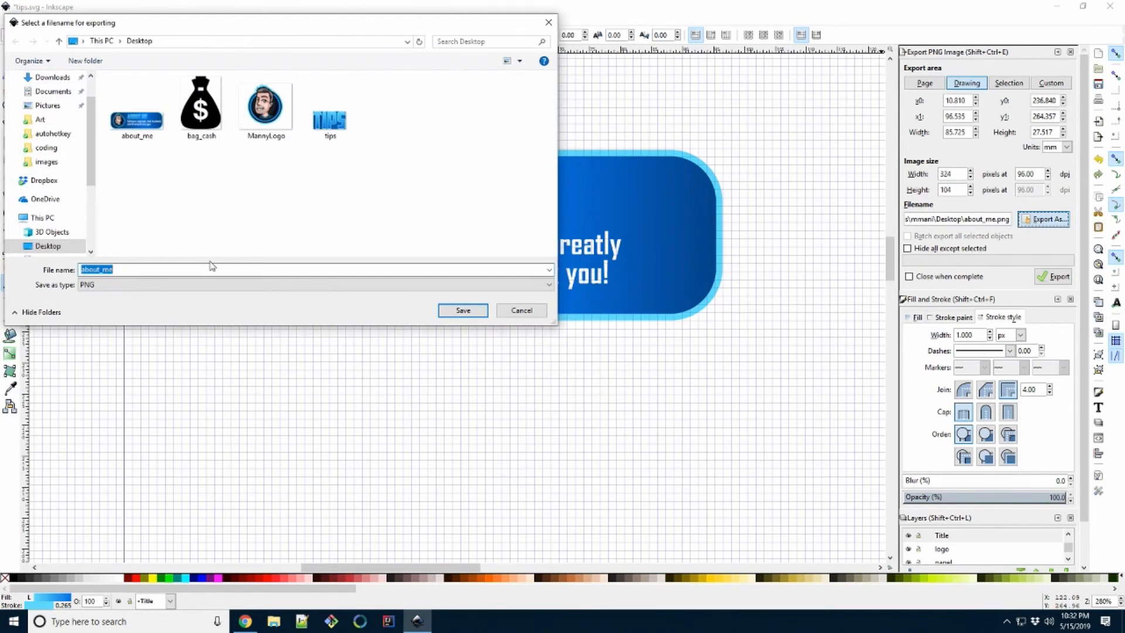
pyautogui.write('tips')
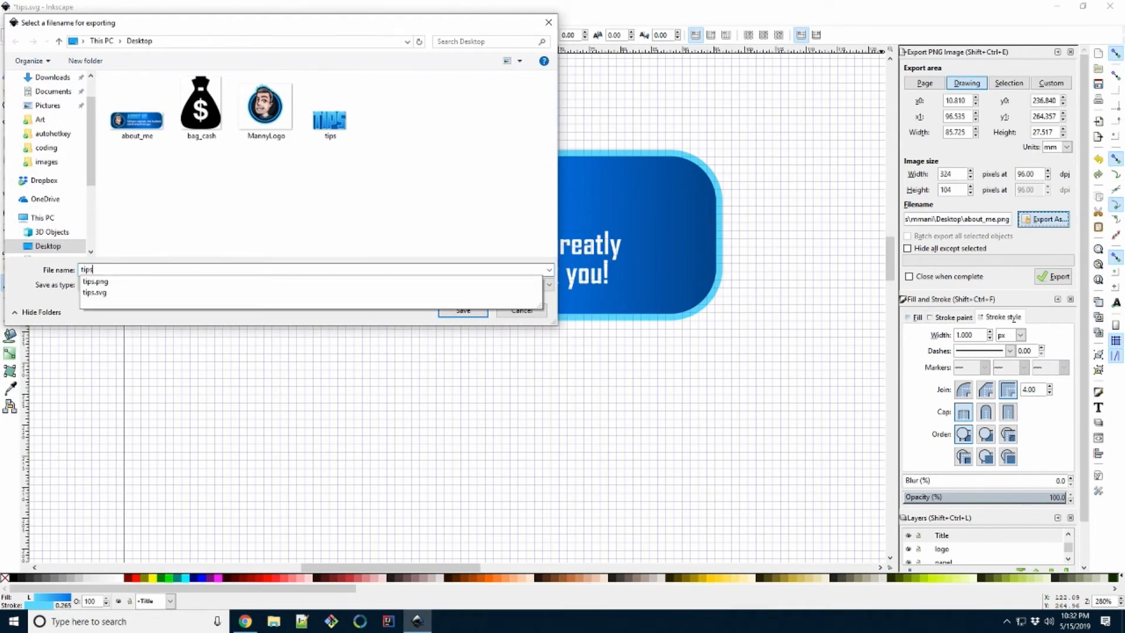
pyautogui.click(463, 310)
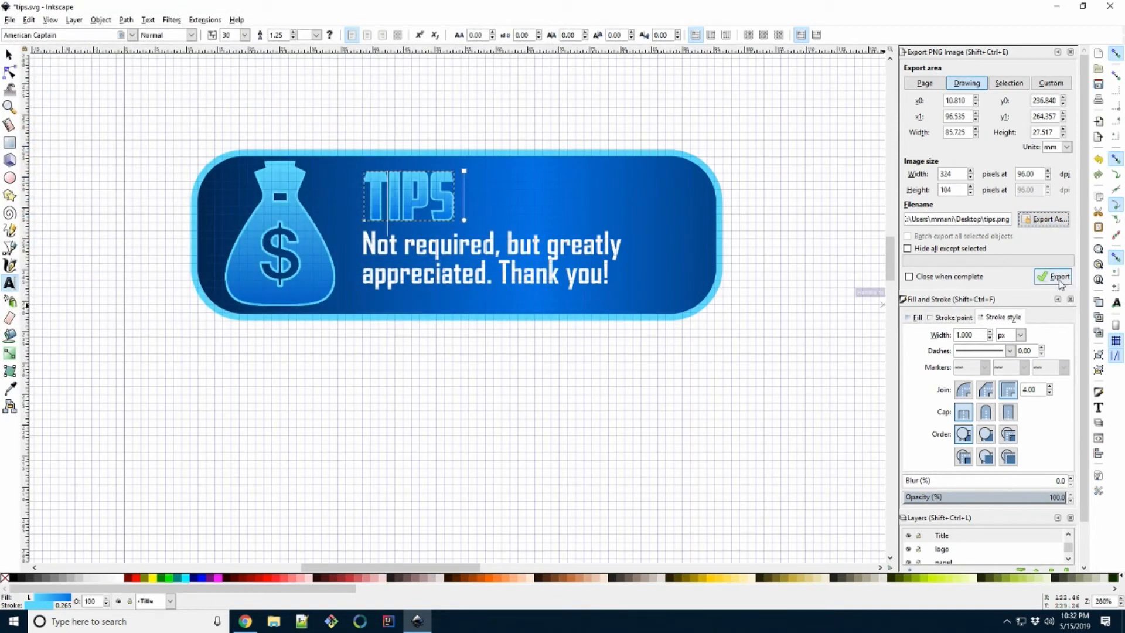
pyautogui.click(1055, 276)
pyautogui.click(645, 358)
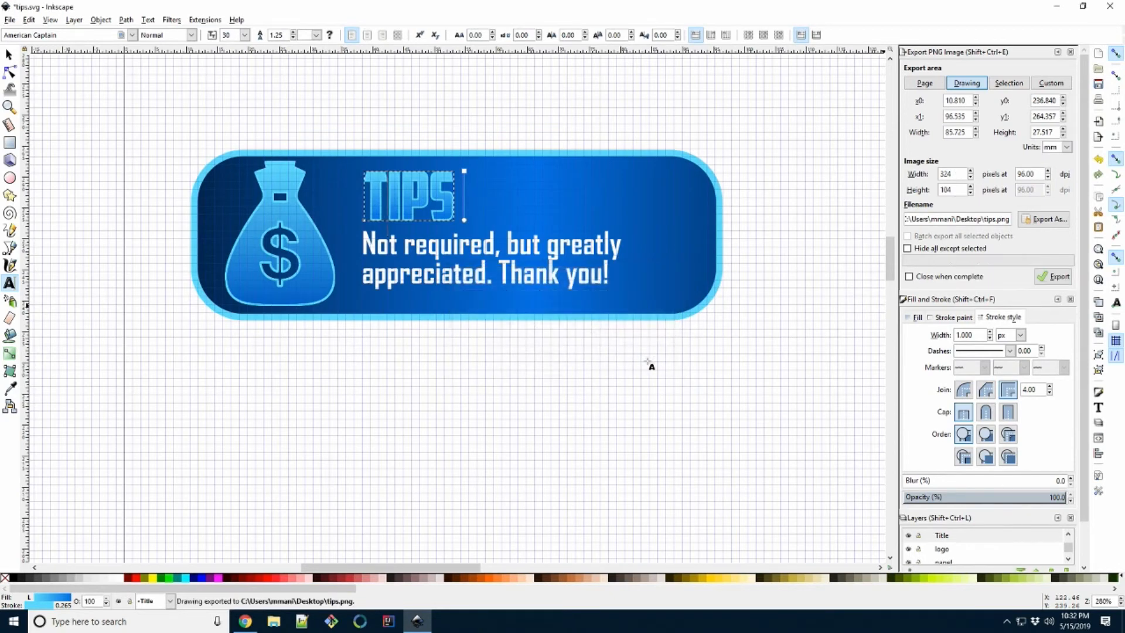
# - Return to the Twitch channel page, turn on panel editing, and replace the last ABOUT ME panel's image with the desktop about_me image
pyautogui.click(1055, 7)
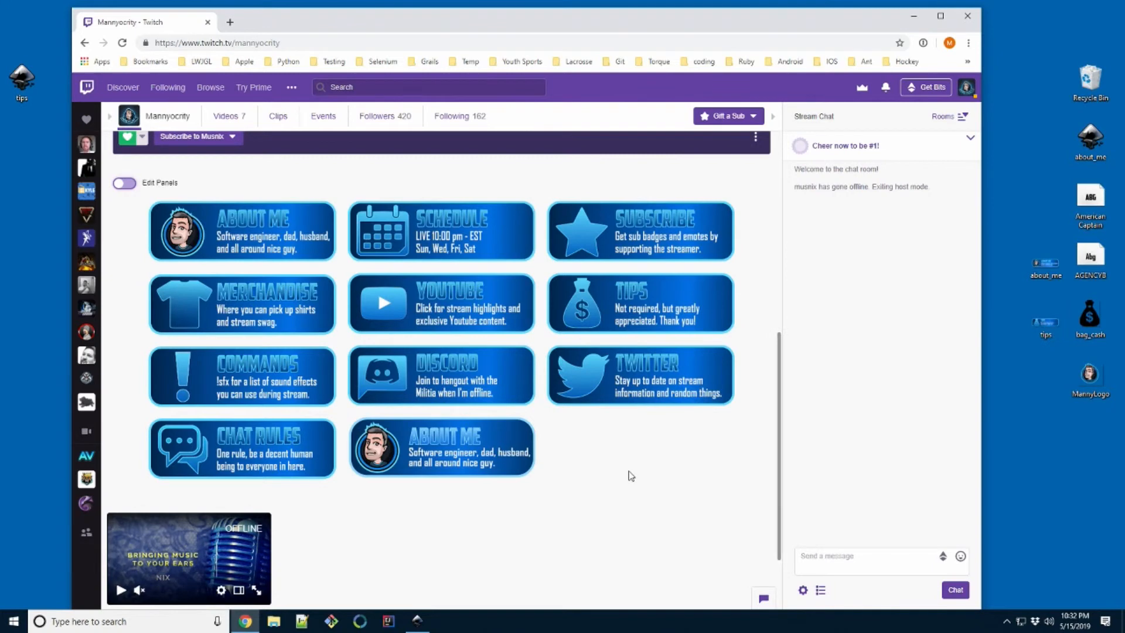
pyautogui.click(124, 183)
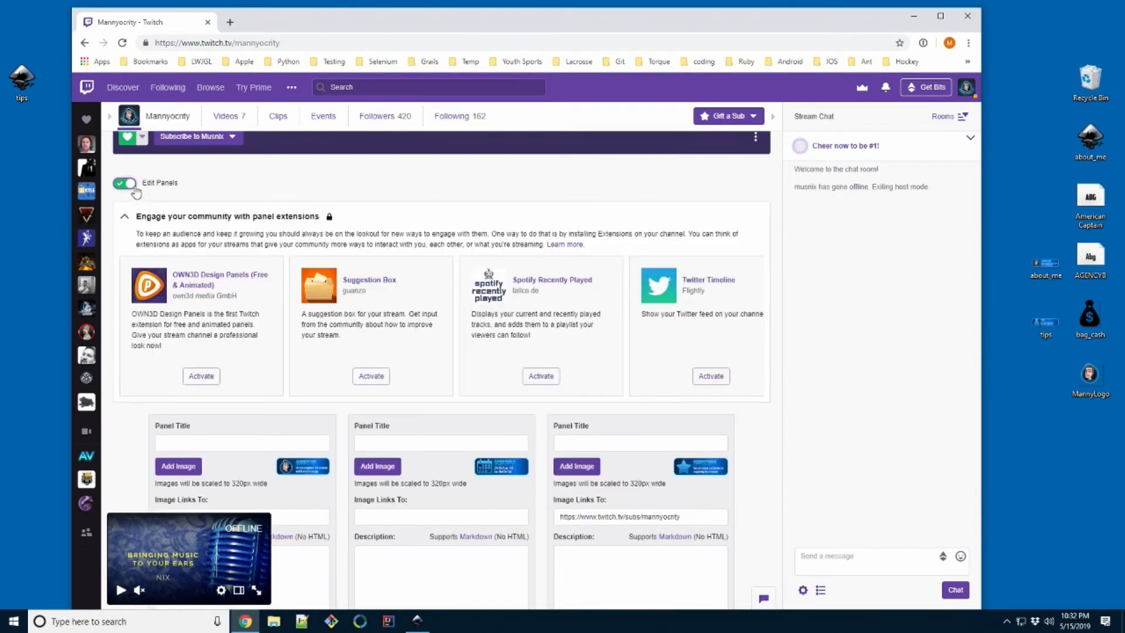
pyautogui.scroll(-7, 589, 348)
pyautogui.scroll(-5, 589, 349)
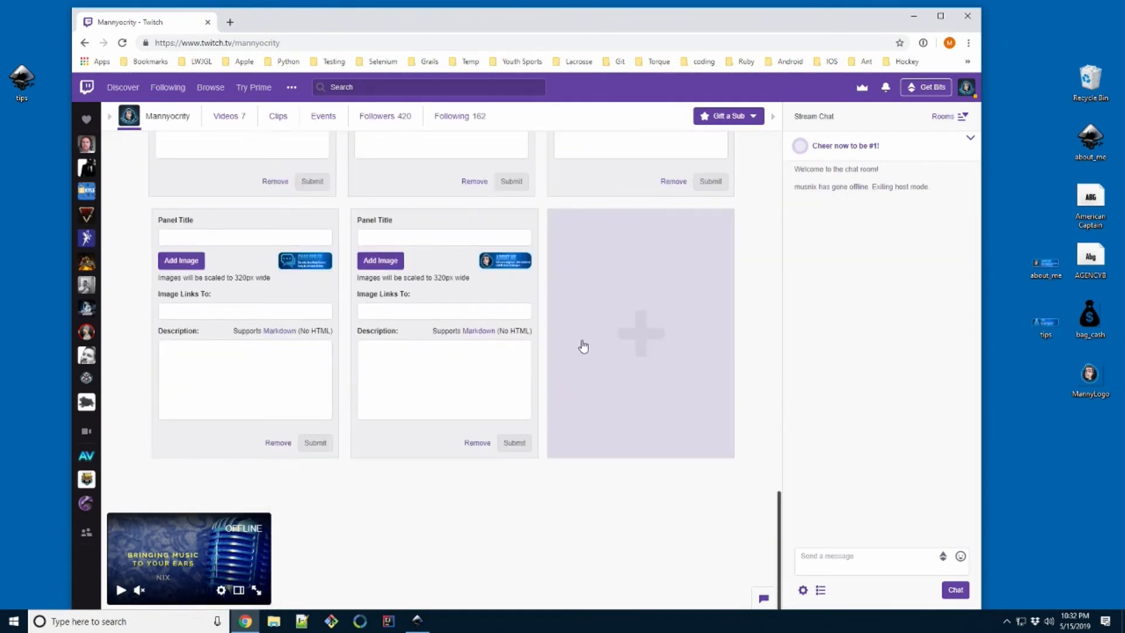
pyautogui.click(382, 261)
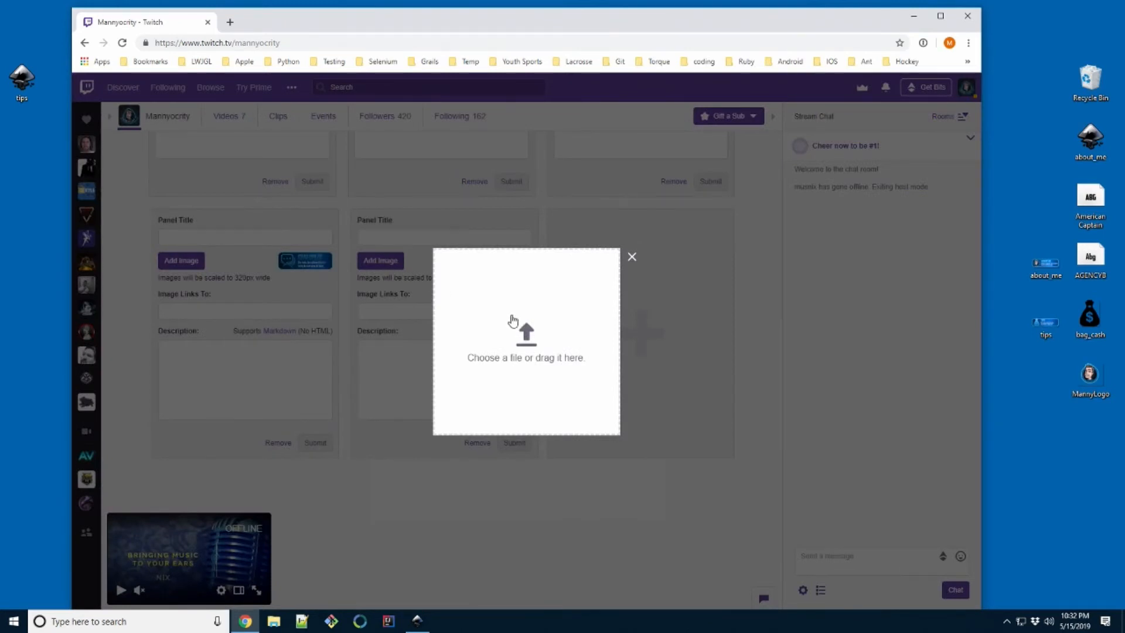
pyautogui.moveTo(1045, 264); pyautogui.dragTo(518, 360)
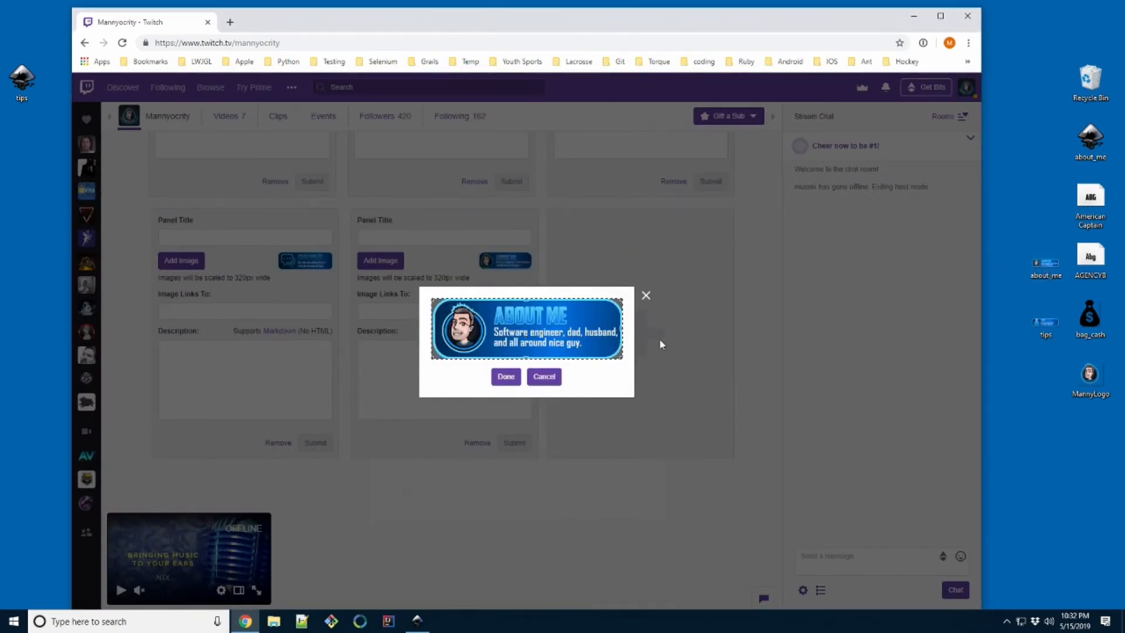
pyautogui.click(506, 376)
# - Add a new text or image panel after the last ABOUT ME panel and upload the tips image from the Desktop to it
pyautogui.click(650, 326)
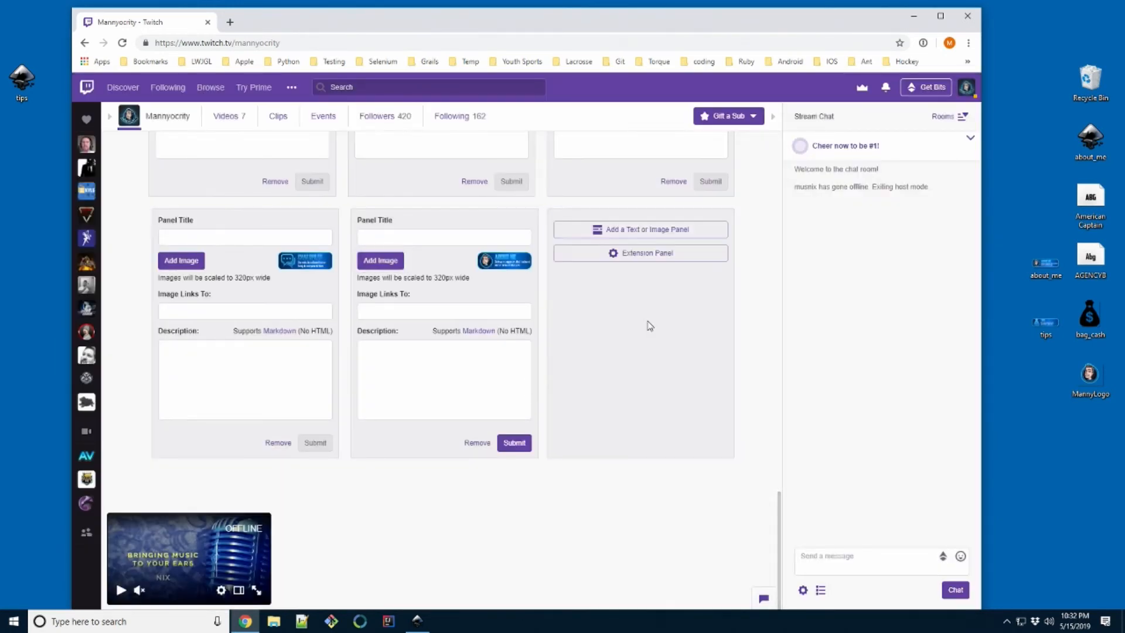
pyautogui.click(667, 230)
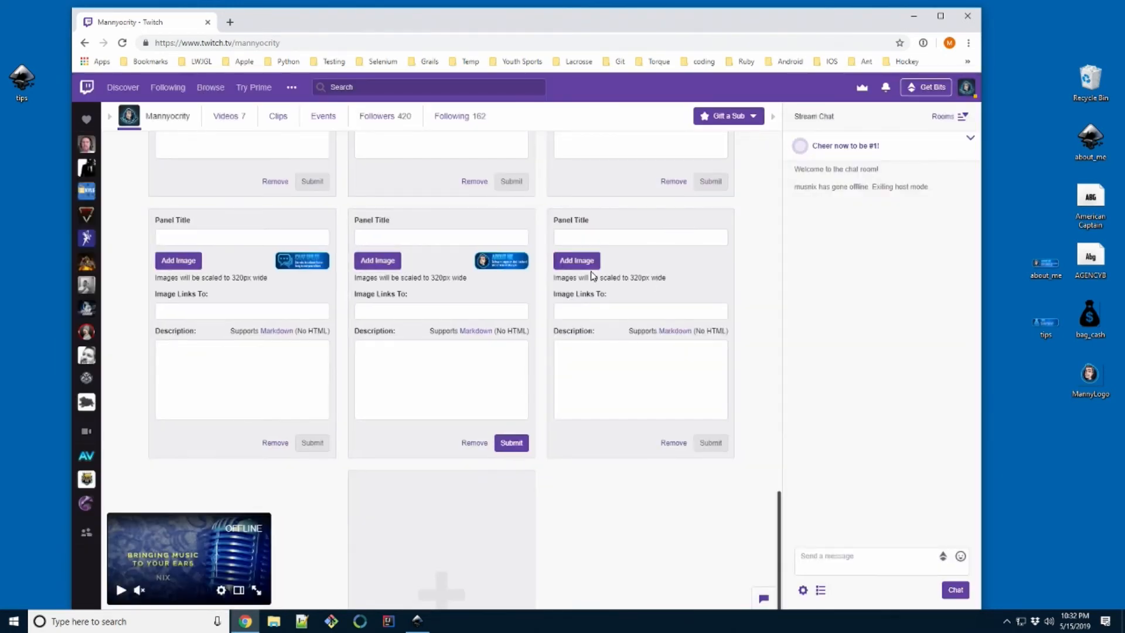
pyautogui.click(575, 259)
pyautogui.click(525, 330)
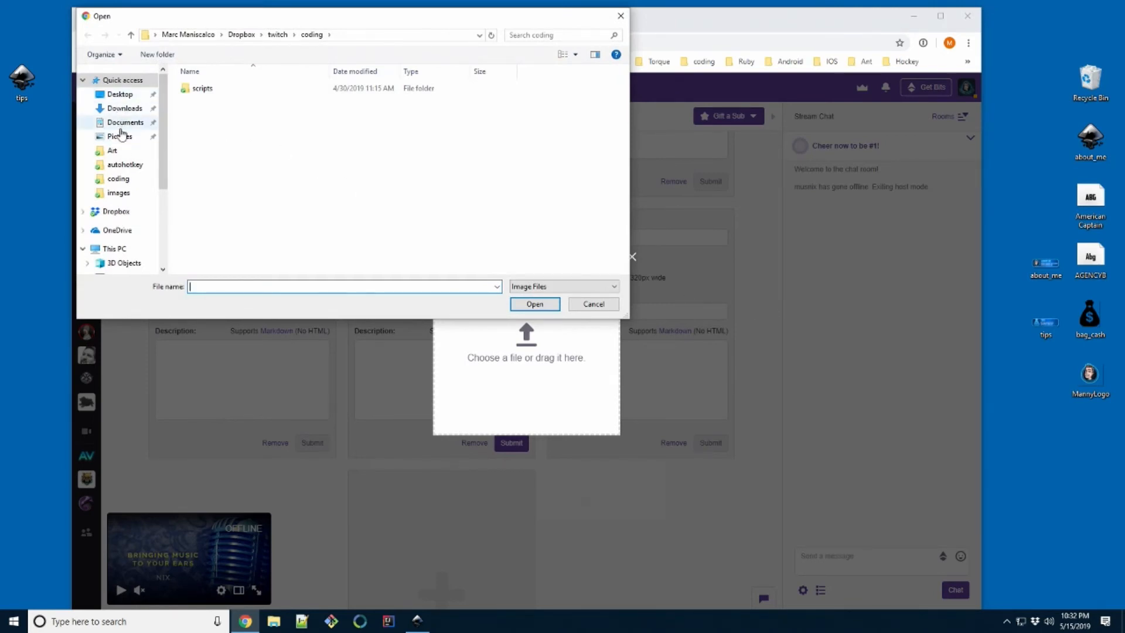
pyautogui.click(123, 95)
pyautogui.click(466, 99)
pyautogui.click(534, 303)
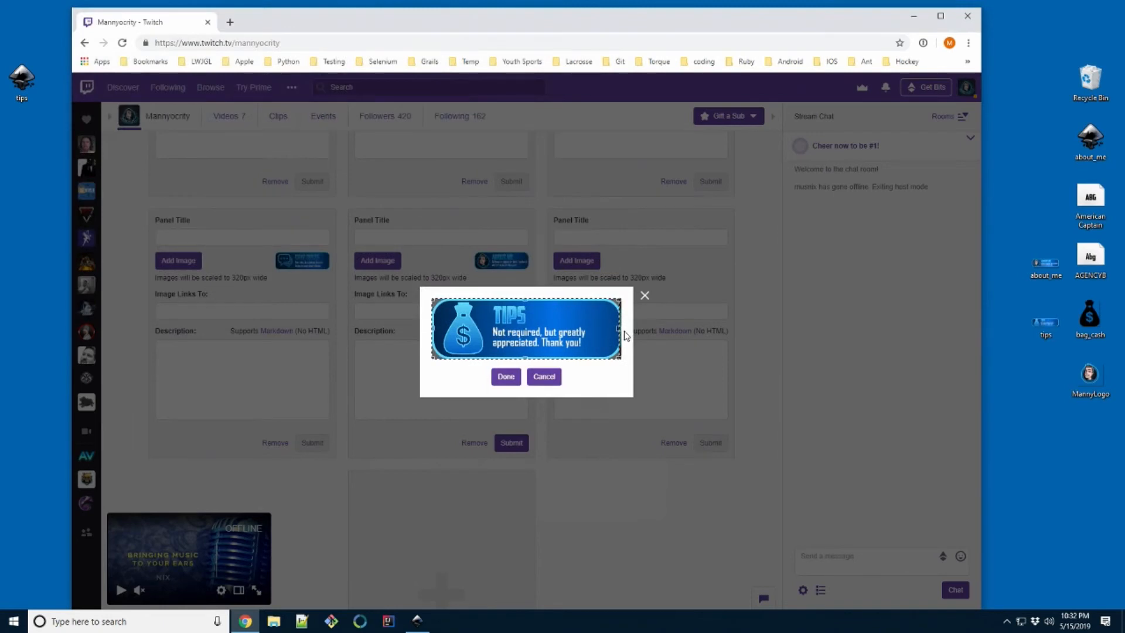
pyautogui.click(508, 377)
# - Submit the new TIPS panel and the updated ABOUT ME panel, and turn off panel editing to view the finished panels
pyautogui.click(719, 444)
pyautogui.click(511, 442)
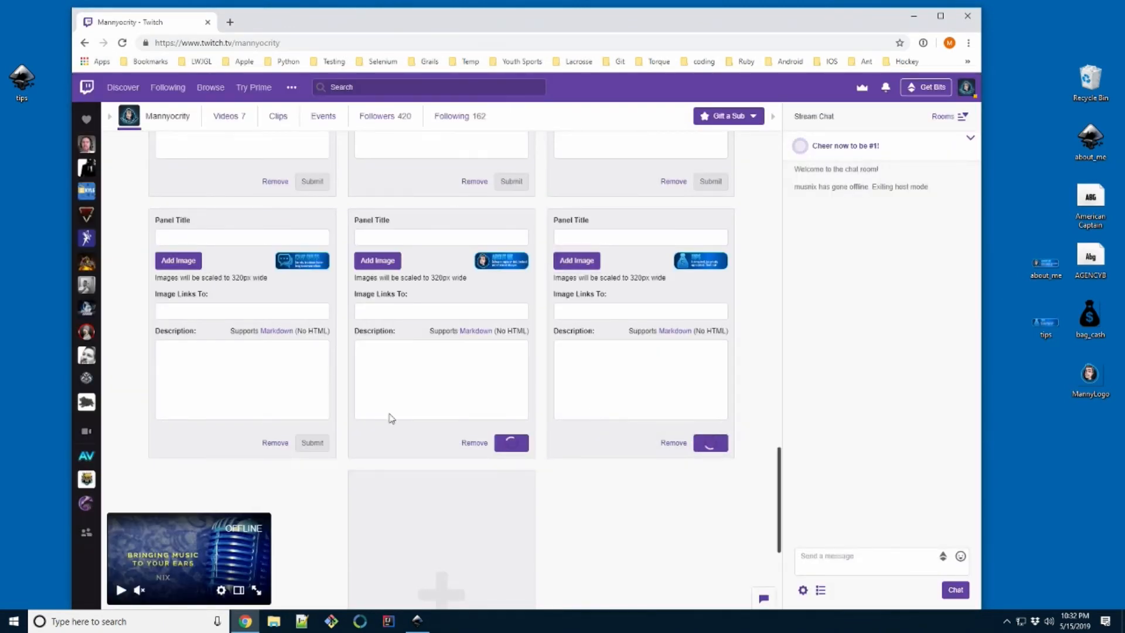
pyautogui.scroll(10, 281, 332)
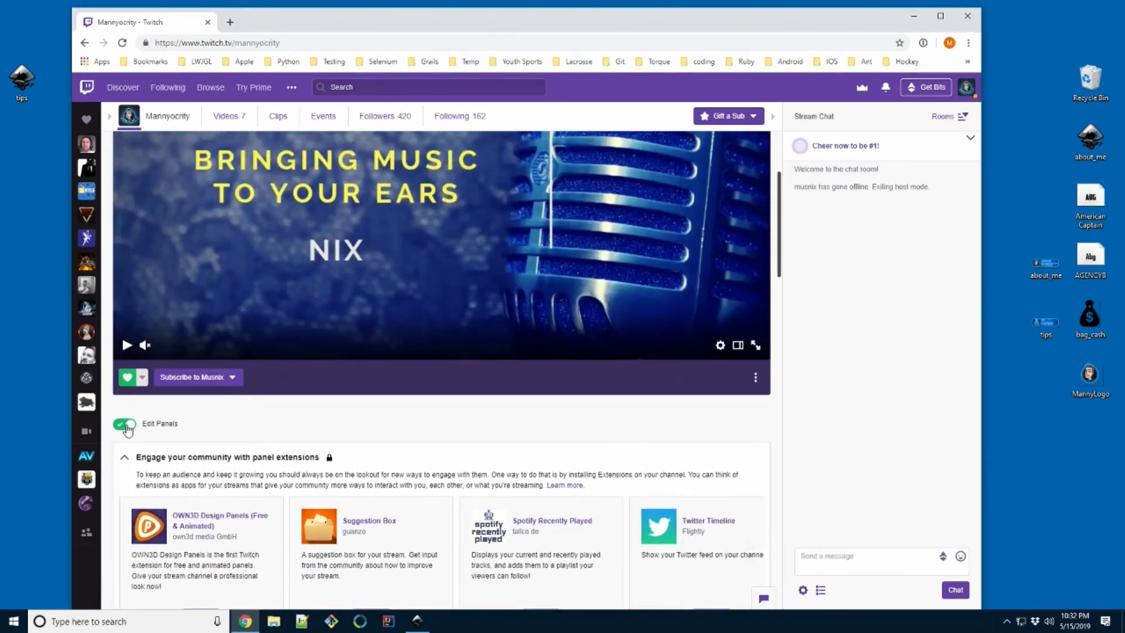
pyautogui.click(125, 425)
pyautogui.scroll(-4, 625, 413)
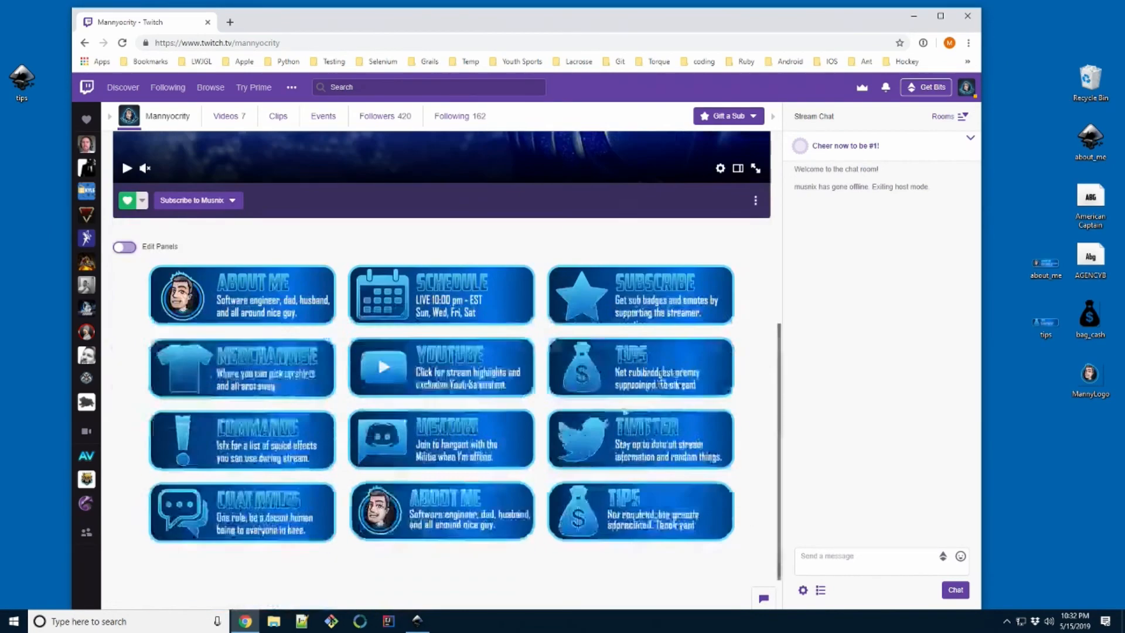
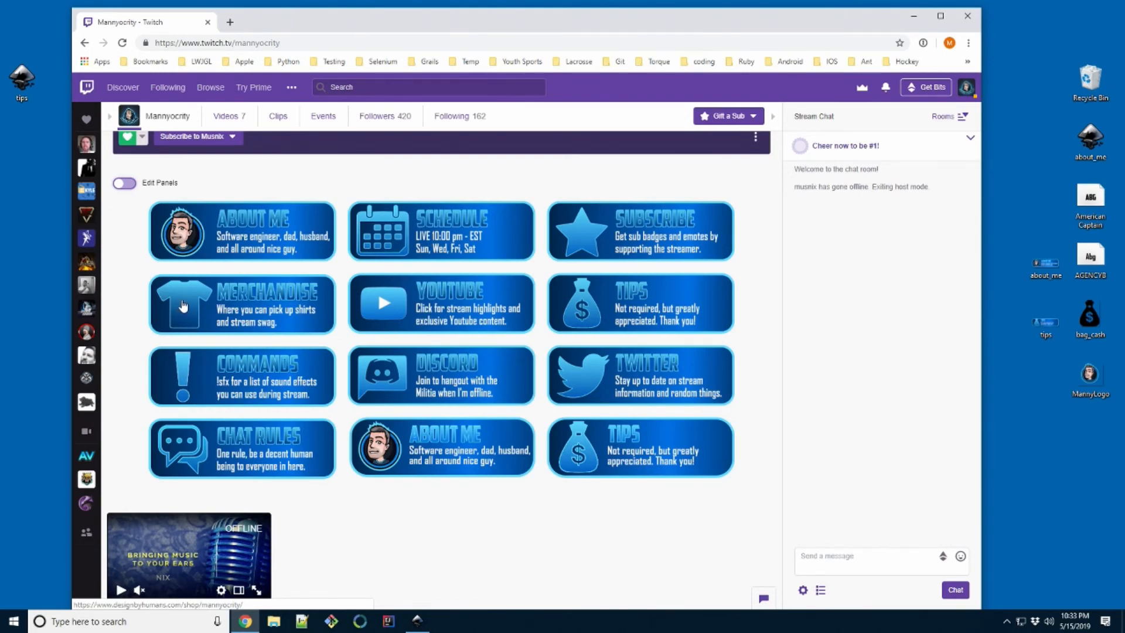
# - Switch back to the TIPS document in Inkscape and select the money bag group
pyautogui.hotkey('alt', 'Tab')
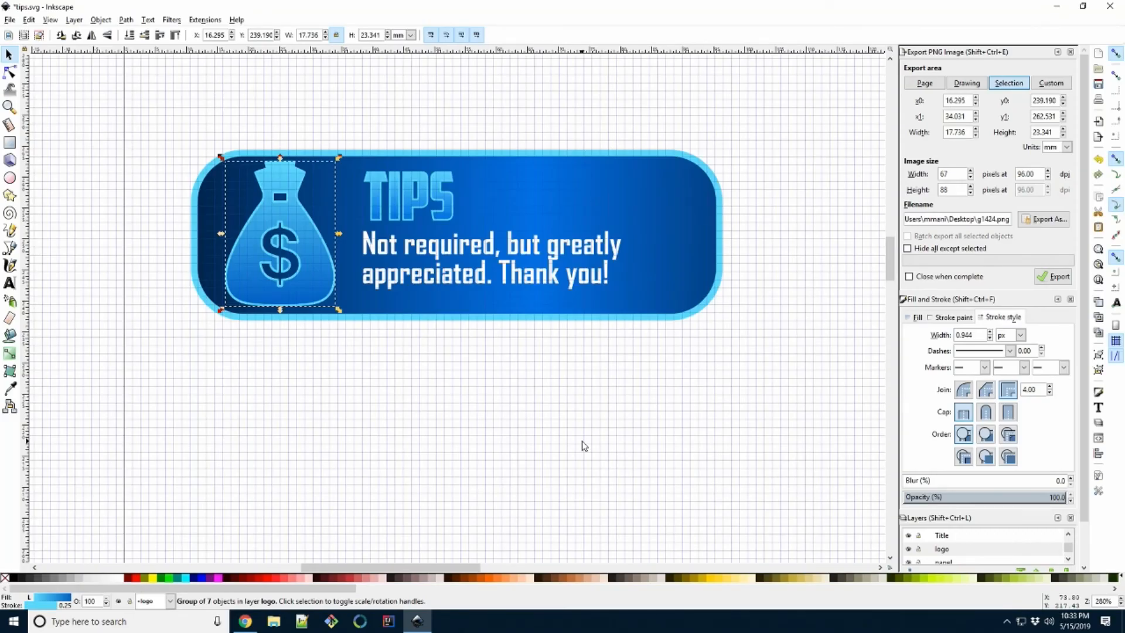